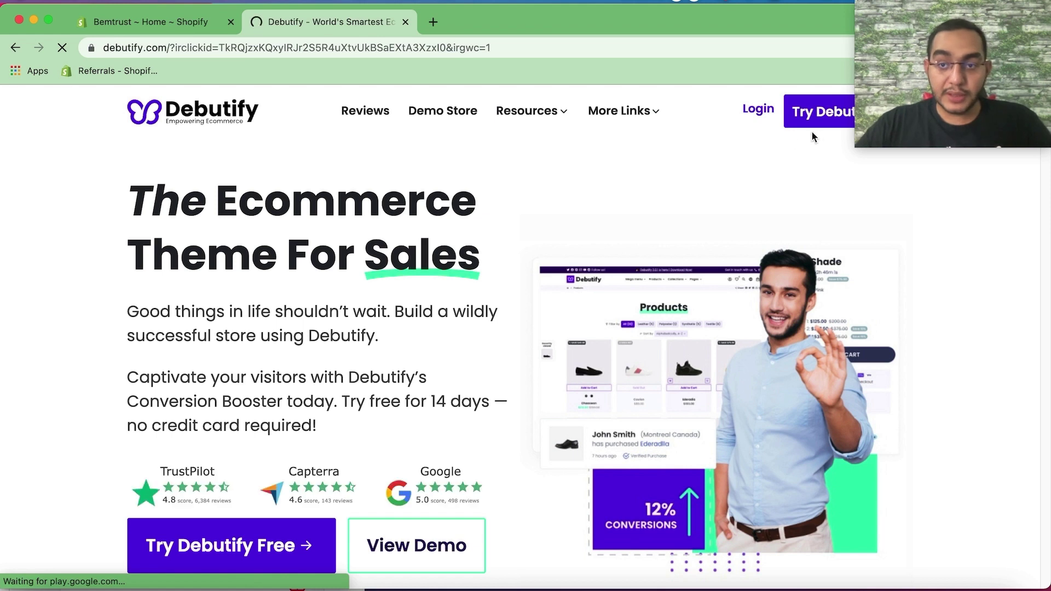
Open the Debutify login page and select the store address in the URL of the Shopify admin
{"action": "scroll", "coordinate": [239, 520], "scroll_direction": "down", "scroll_amount": 1}
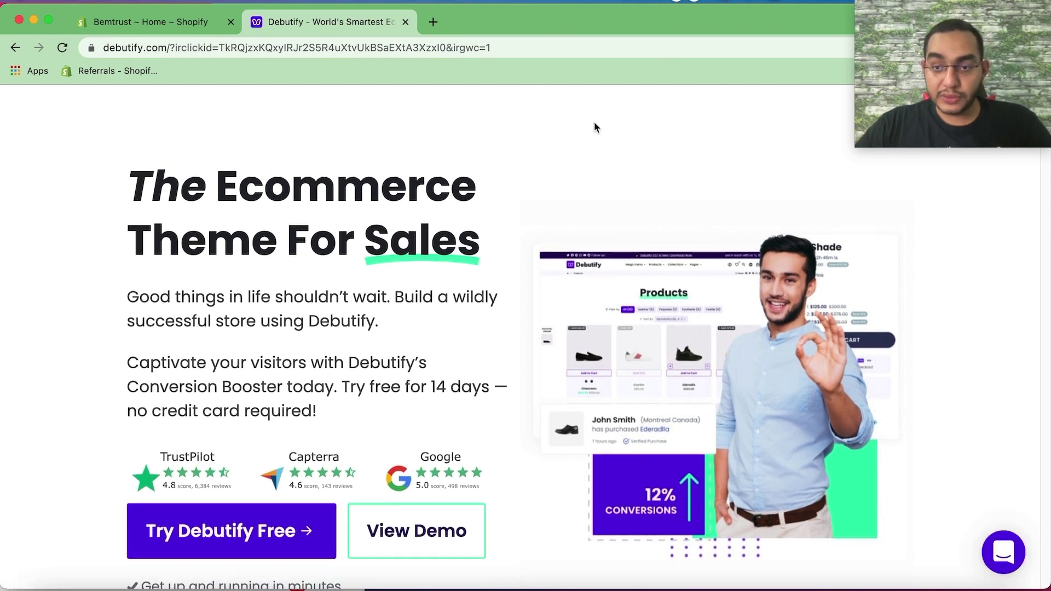
{"action": "left_click", "coordinate": [748, 155]}
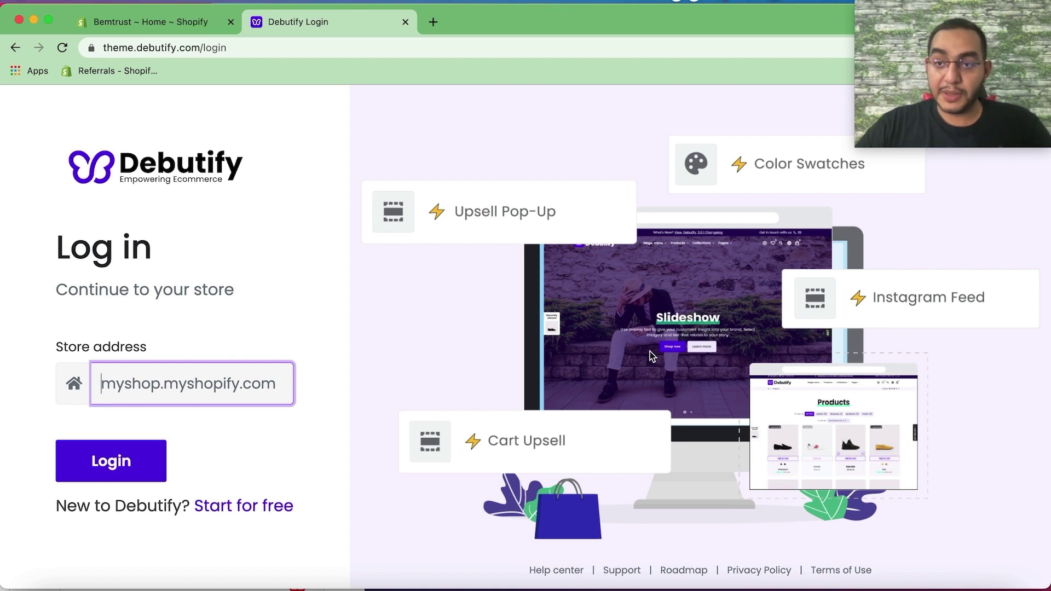
{"action": "left_click", "coordinate": [140, 24]}
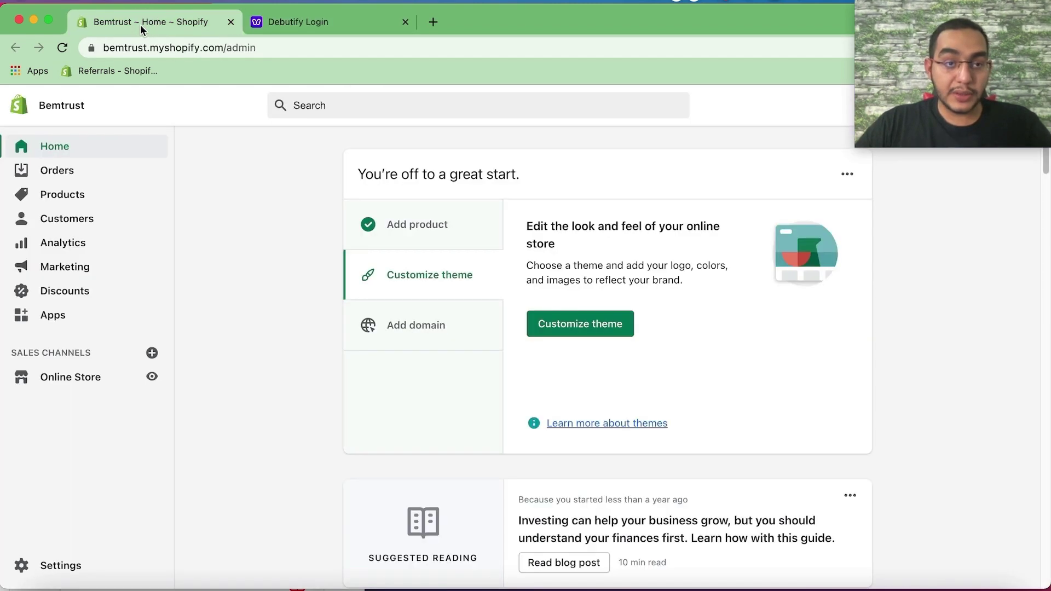
{"action": "left_click_drag", "start_coordinate": [224, 50], "coordinate": [101, 48]}
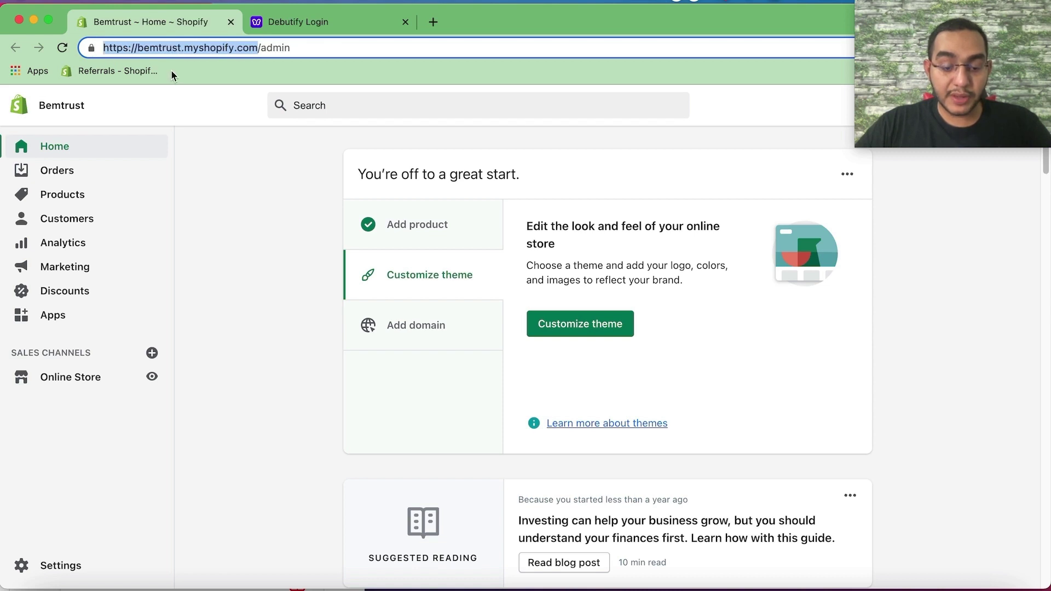
{"action": "left_click", "coordinate": [294, 22]}
{"action": "key", "text": "super+v"}
{"action": "key", "text": "BackSpace"}
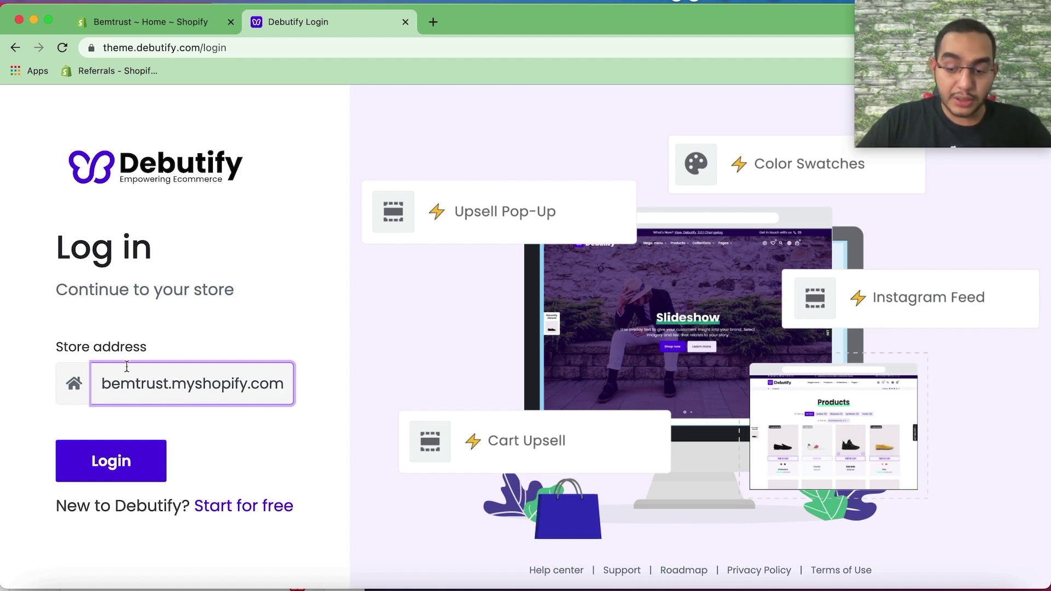
{"action": "key", "text": "shift+Left"}
{"action": "key", "text": "shift+Left"}
{"action": "key", "text": "shift+Left"}
{"action": "key", "text": "shift+Left"}
{"action": "key", "text": "shift+Left"}
{"action": "key", "text": "shift+Left"}
{"action": "key", "text": "shift+Left"}
{"action": "key", "text": "shift+Left"}
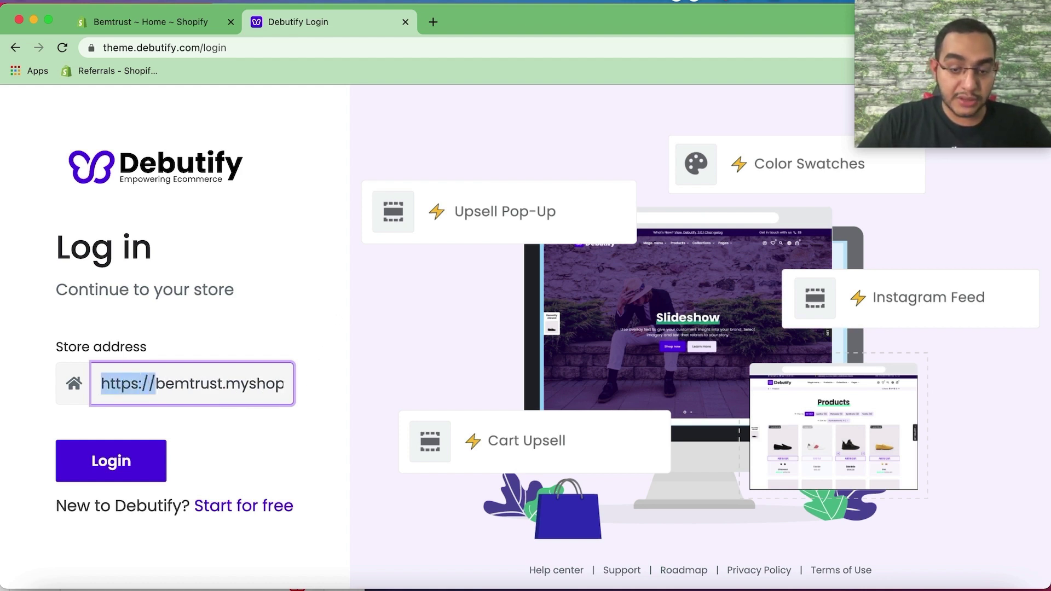
{"action": "key", "text": "BackSpace"}
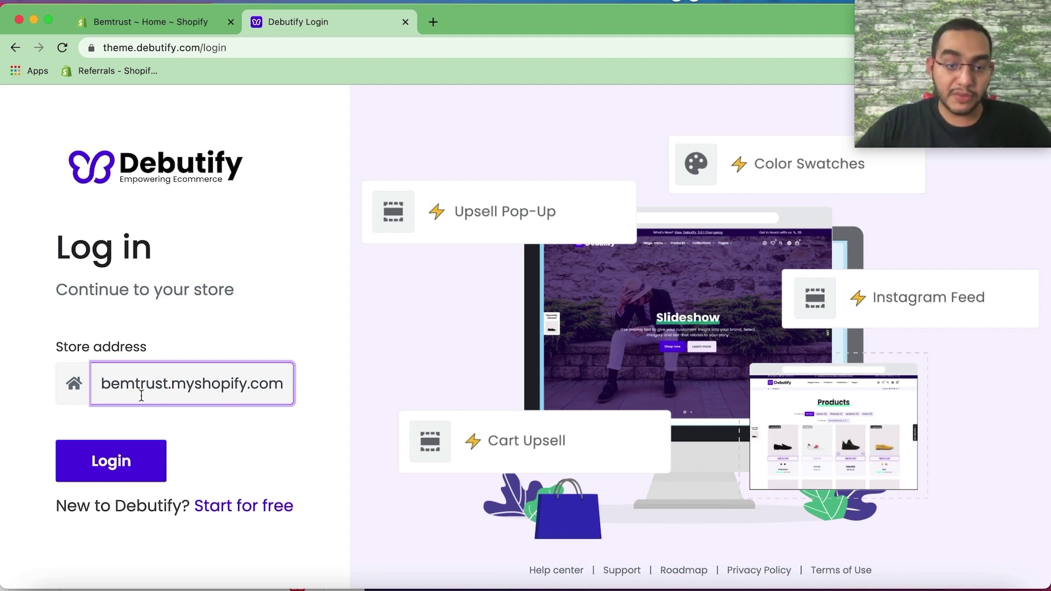
{"action": "left_click", "coordinate": [113, 461]}
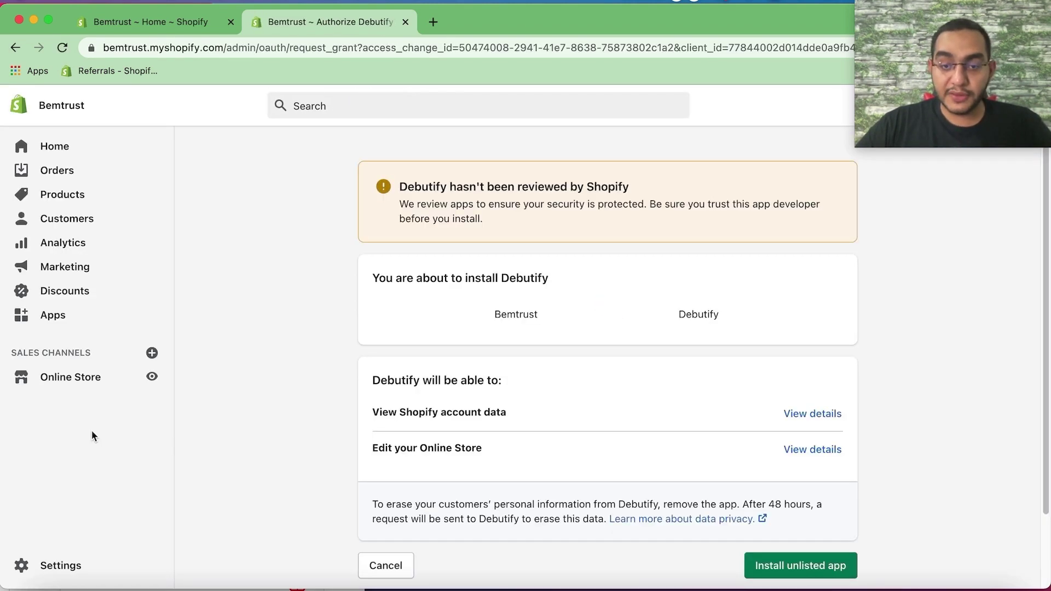
Review the permissions requested by Debutify and install the unlisted app on the Bemtrust store
{"action": "scroll", "coordinate": [932, 376], "scroll_direction": "down", "scroll_amount": 2}
{"action": "scroll", "coordinate": [932, 376], "scroll_direction": "up", "scroll_amount": 2}
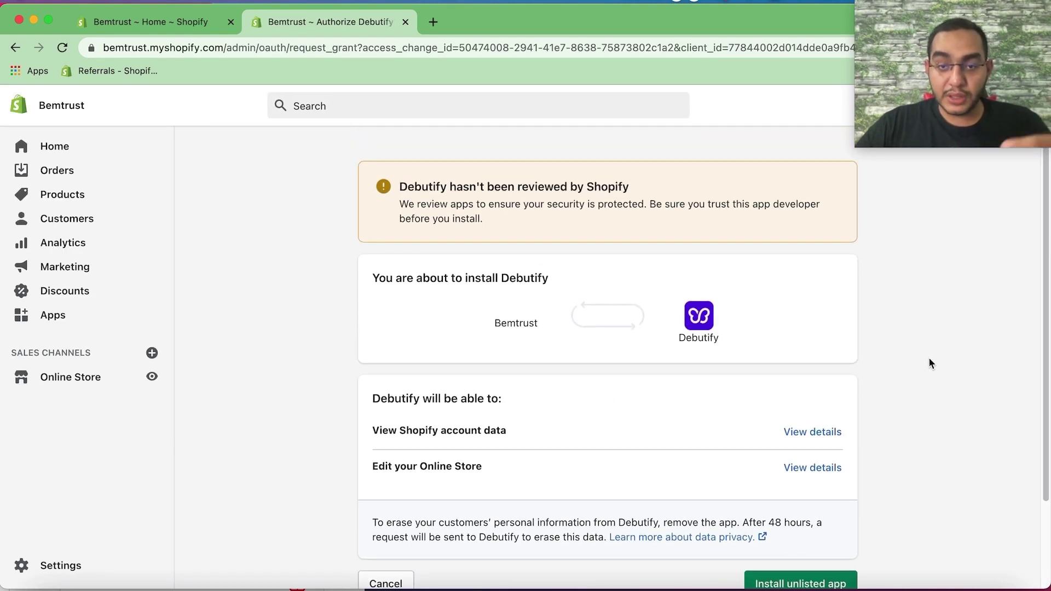
{"action": "scroll", "coordinate": [931, 366], "scroll_direction": "down", "scroll_amount": 2}
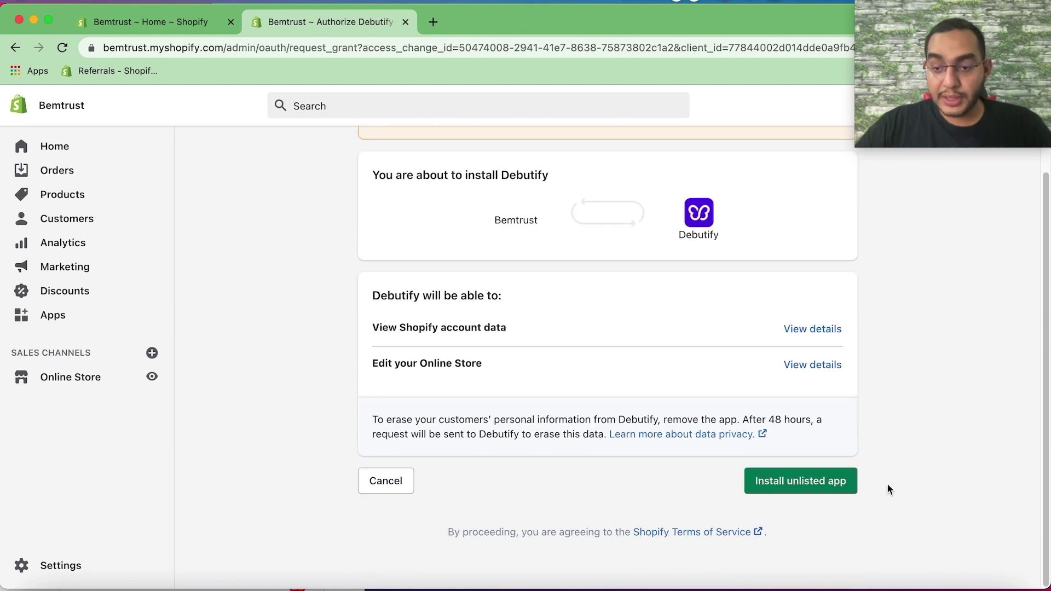
{"action": "left_click", "coordinate": [820, 491]}
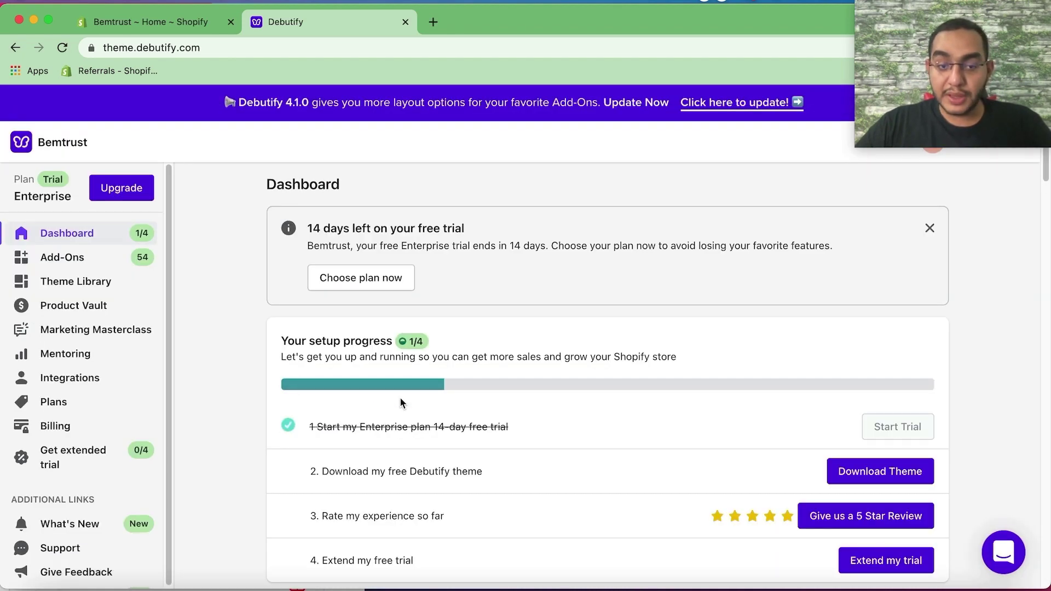
Add the Debutify 4.2.0 theme to the store's theme library from the setup checklist
{"action": "scroll", "coordinate": [610, 352], "scroll_direction": "down", "scroll_amount": 2}
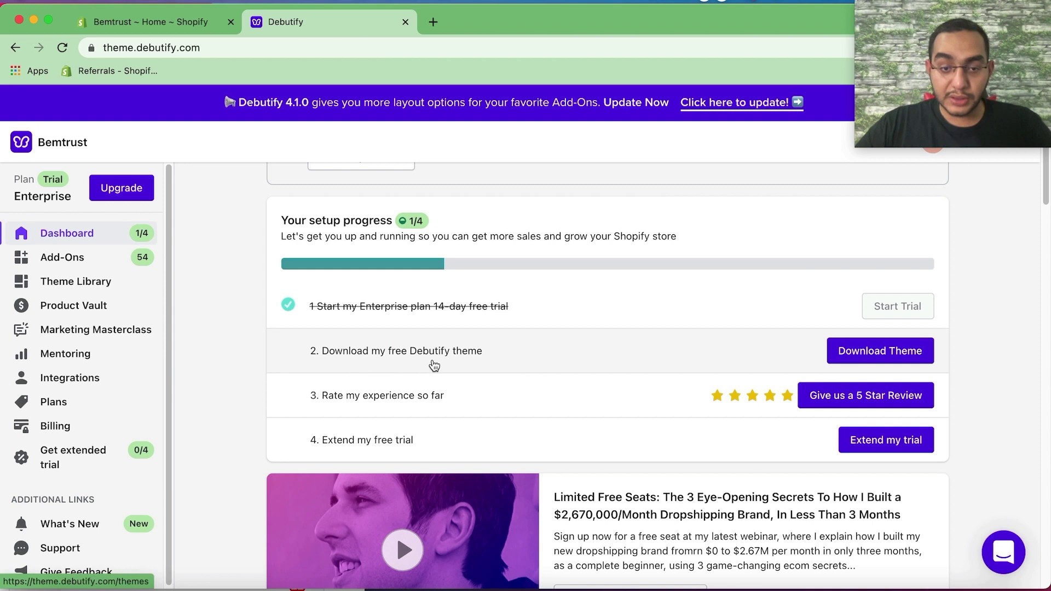
{"action": "left_click", "coordinate": [908, 357]}
{"action": "scroll", "coordinate": [444, 229], "scroll_direction": "down", "scroll_amount": 2}
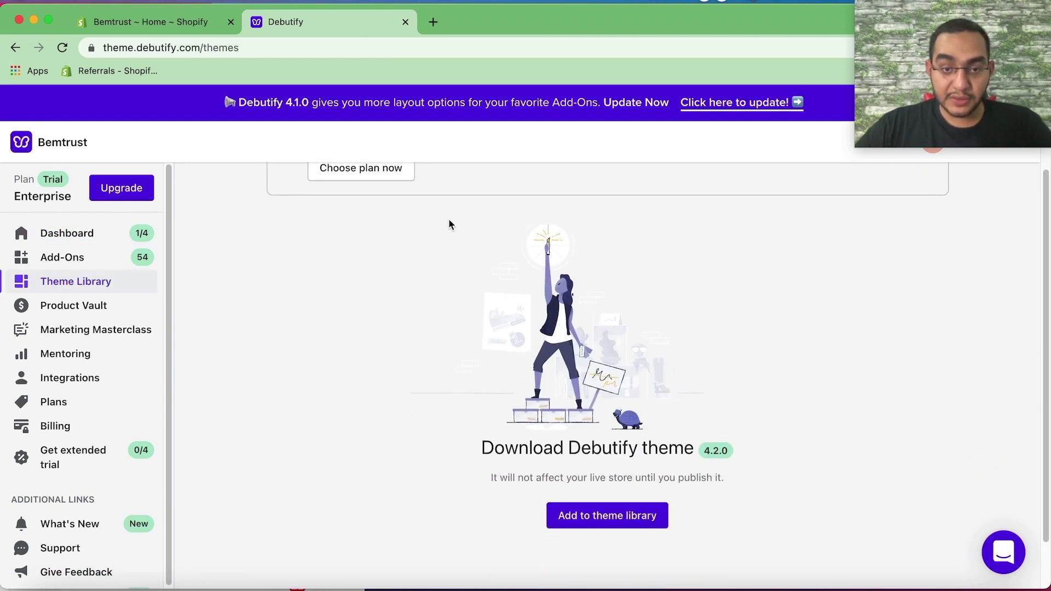
{"action": "scroll", "coordinate": [549, 318], "scroll_direction": "down", "scroll_amount": 1}
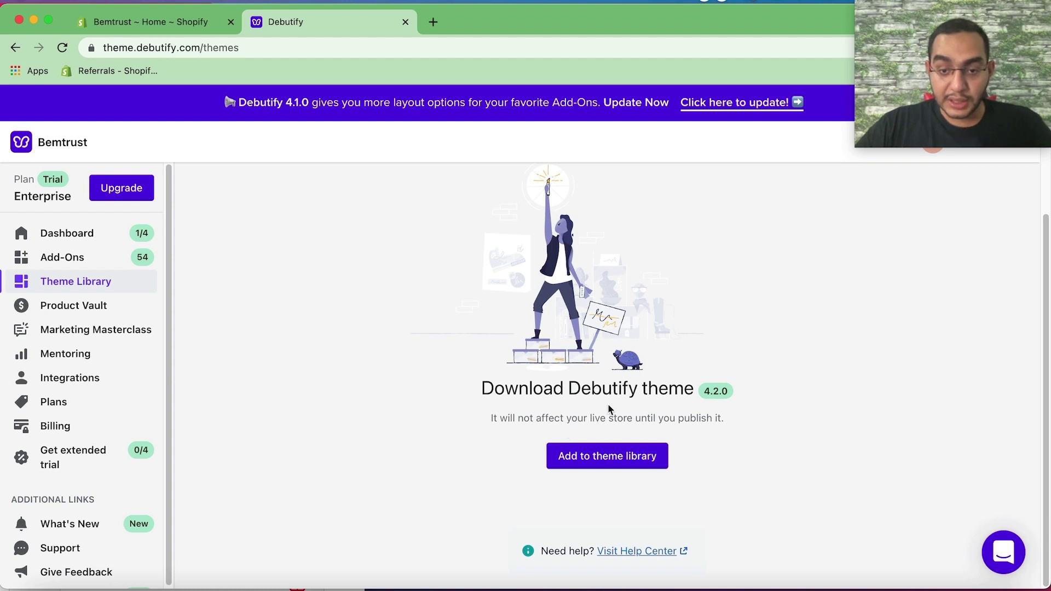
{"action": "left_click", "coordinate": [612, 463]}
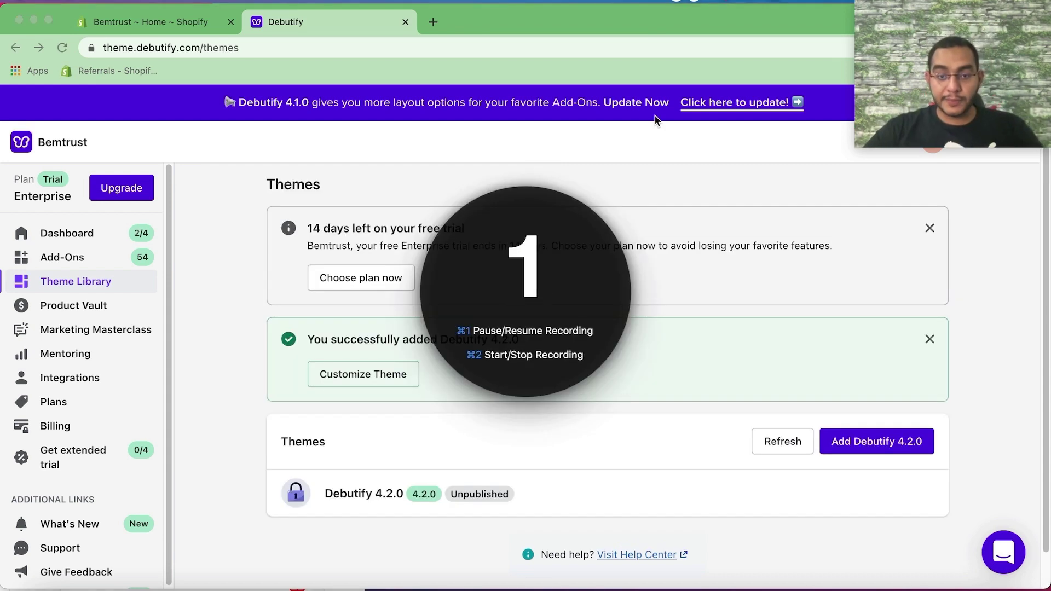
Open the Debutify 4.2.0 theme for customizing and look through the home page preview and section list
{"action": "left_click", "coordinate": [357, 375]}
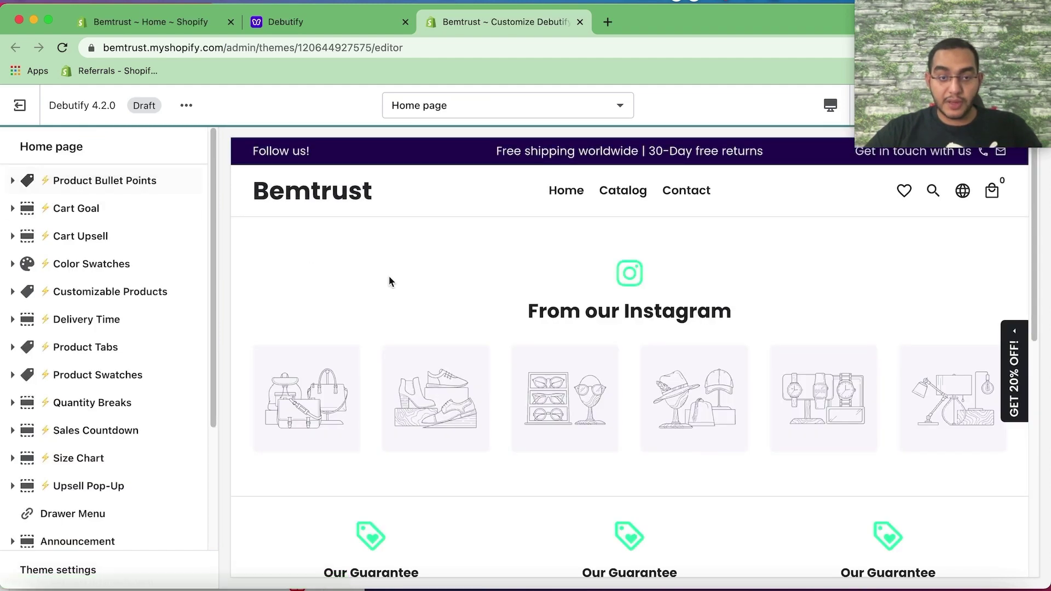
{"action": "scroll", "coordinate": [661, 322], "scroll_direction": "down", "scroll_amount": 10}
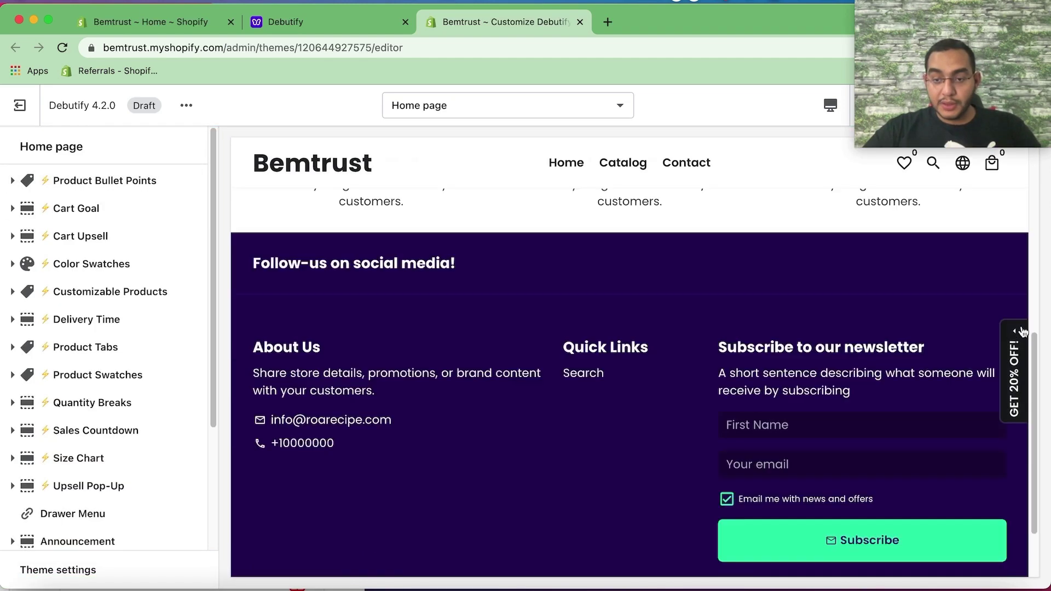
{"action": "scroll", "coordinate": [959, 329], "scroll_direction": "up", "scroll_amount": 10}
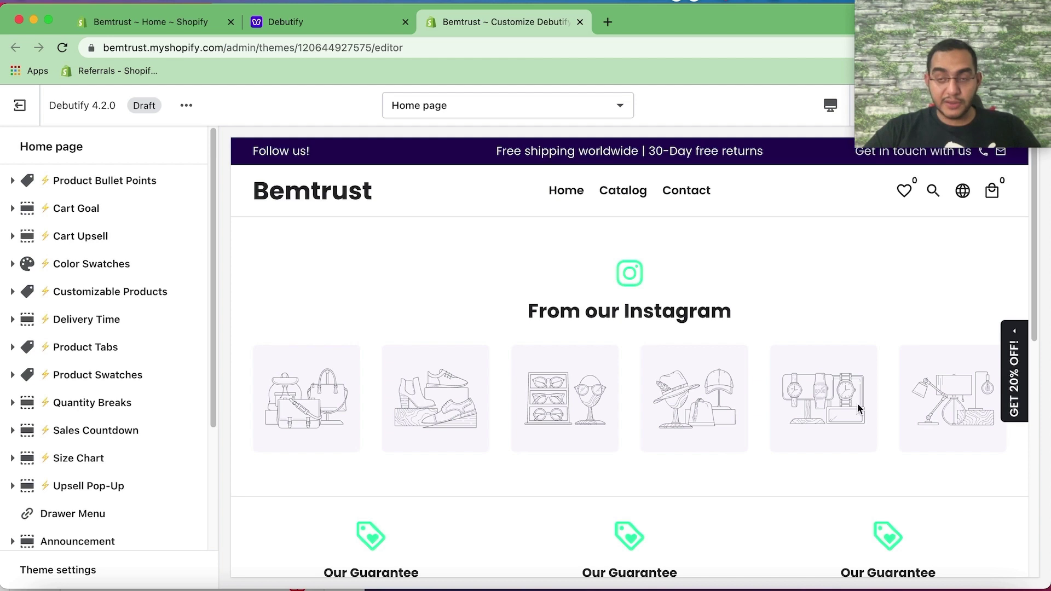
{"action": "scroll", "coordinate": [55, 192], "scroll_direction": "down", "scroll_amount": 1}
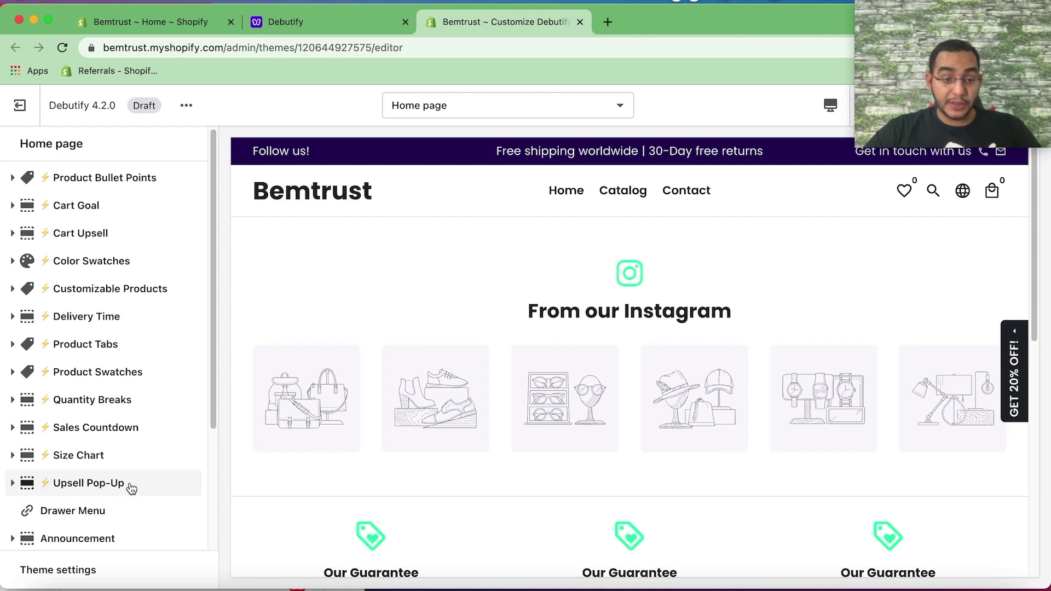
{"action": "left_click", "coordinate": [213, 222]}
{"action": "left_click_drag", "start_coordinate": [213, 222], "coordinate": [199, 359]}
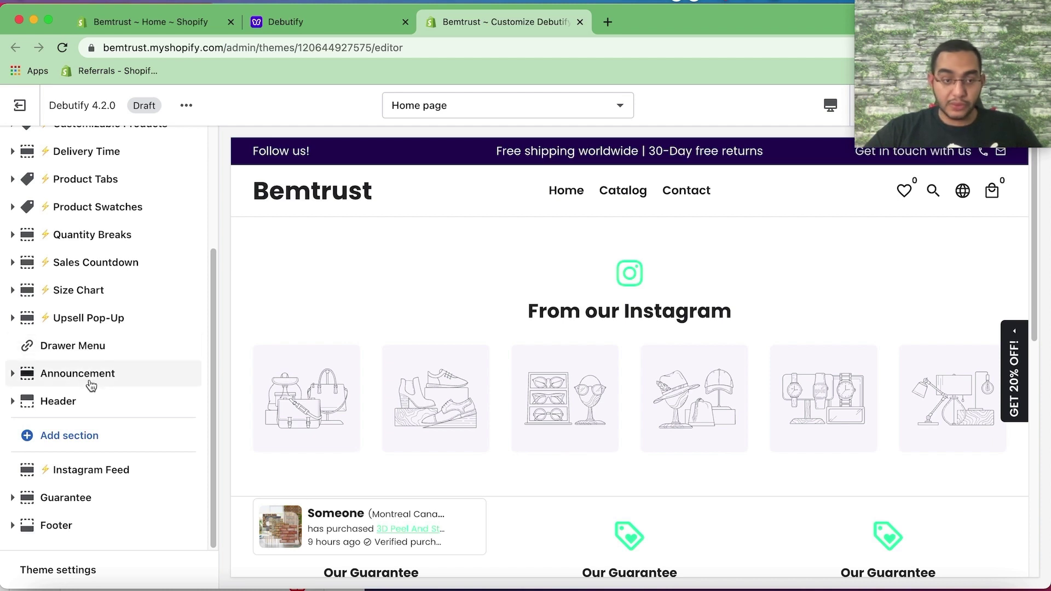
Open the Announcement section and examine its display options and message fields
{"action": "left_click", "coordinate": [55, 378]}
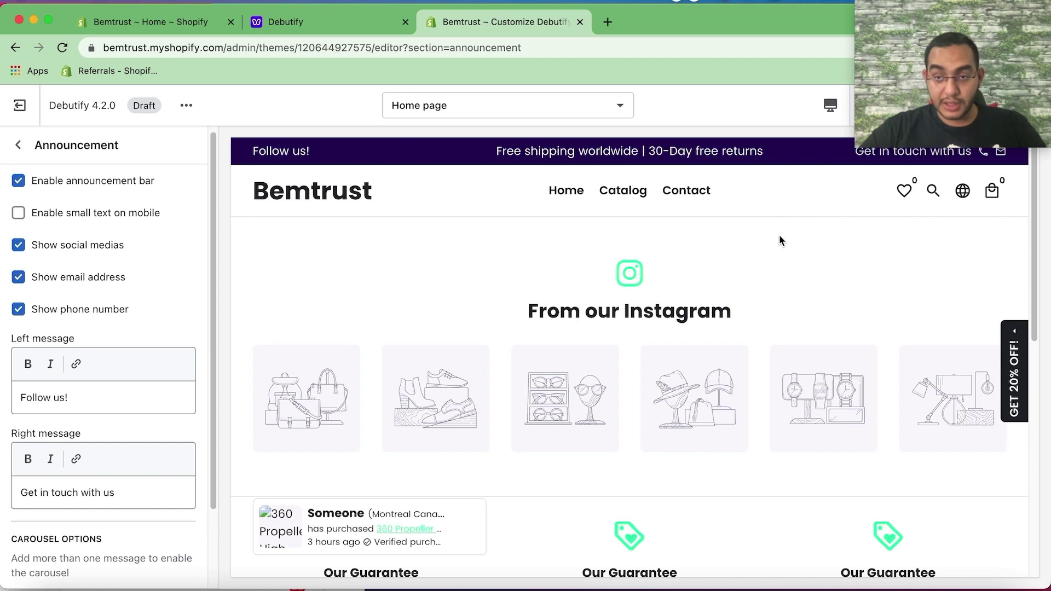
{"action": "left_click_drag", "start_coordinate": [980, 63], "coordinate": [982, 531]}
{"action": "scroll", "coordinate": [115, 317], "scroll_direction": "down", "scroll_amount": 3}
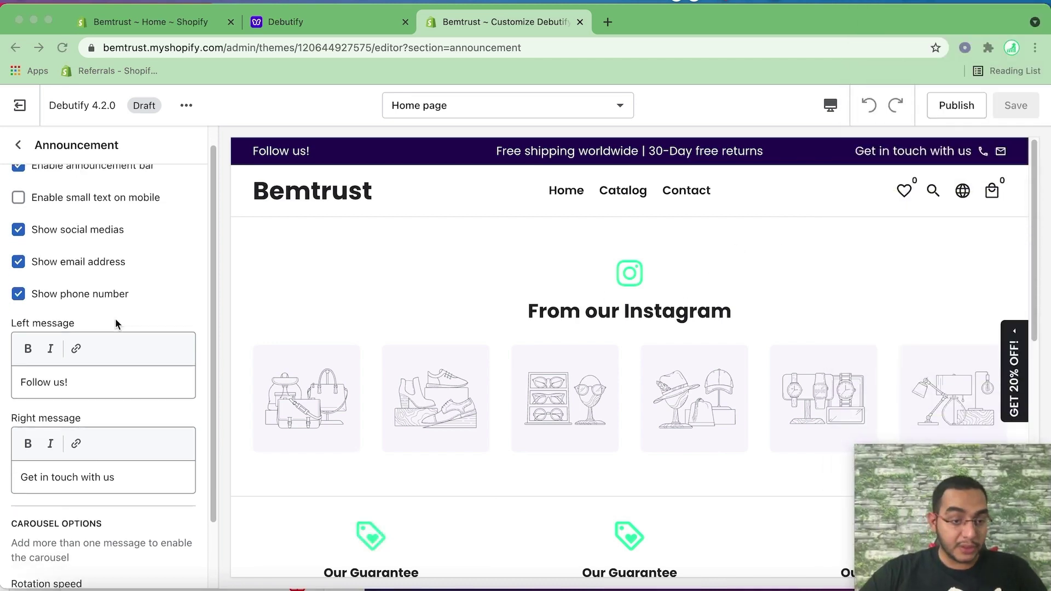
{"action": "scroll", "coordinate": [122, 333], "scroll_direction": "up", "scroll_amount": 3}
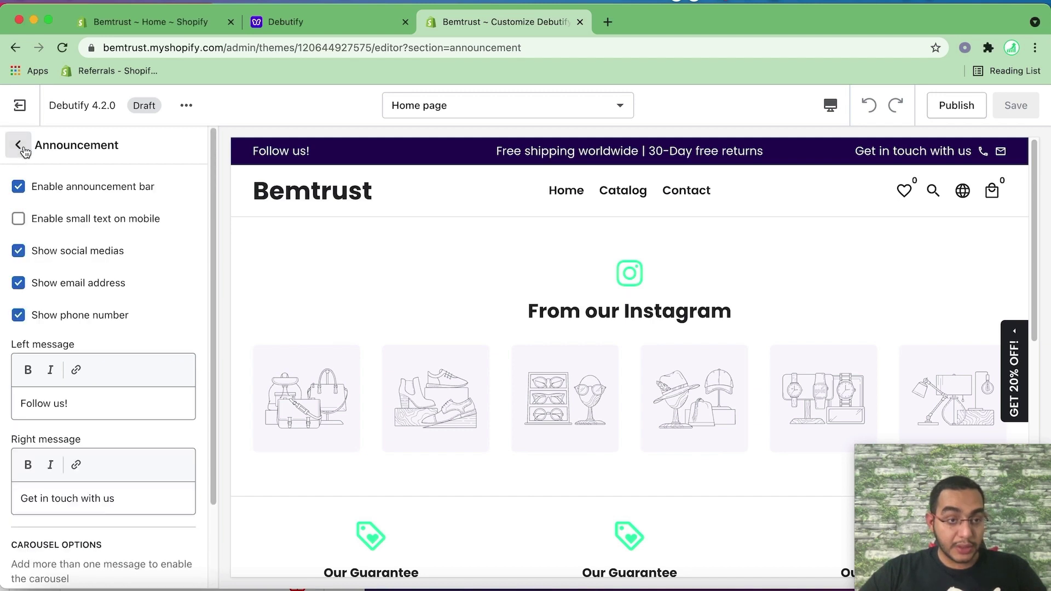
Replace the announcement bar's message text with "30% OFF Site Wide" and return to the section list
{"action": "left_click", "coordinate": [18, 144]}
{"action": "left_click", "coordinate": [82, 400]}
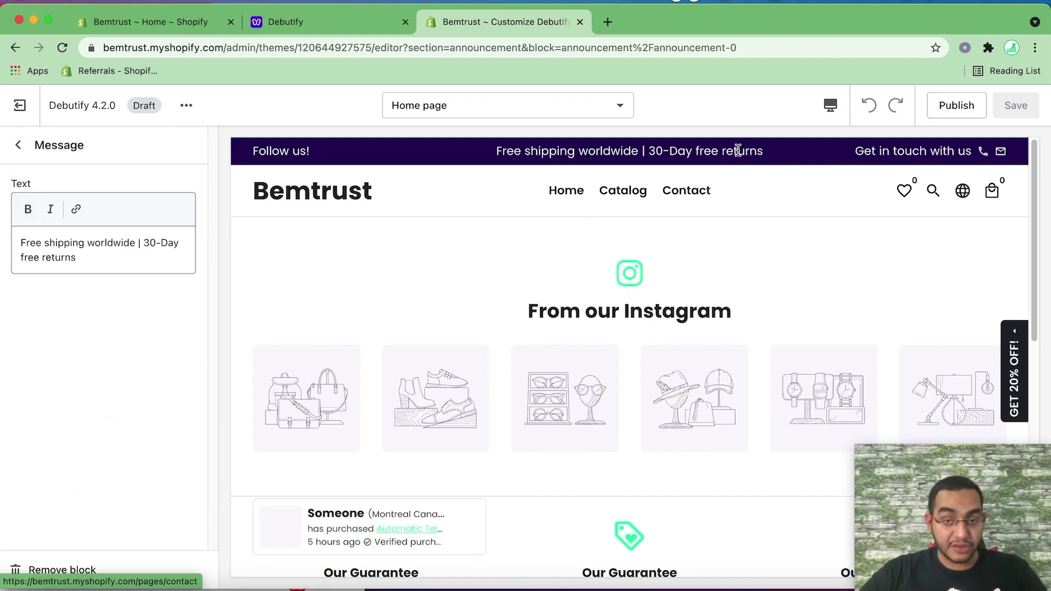
{"action": "left_click_drag", "start_coordinate": [154, 259], "coordinate": [2, 226]}
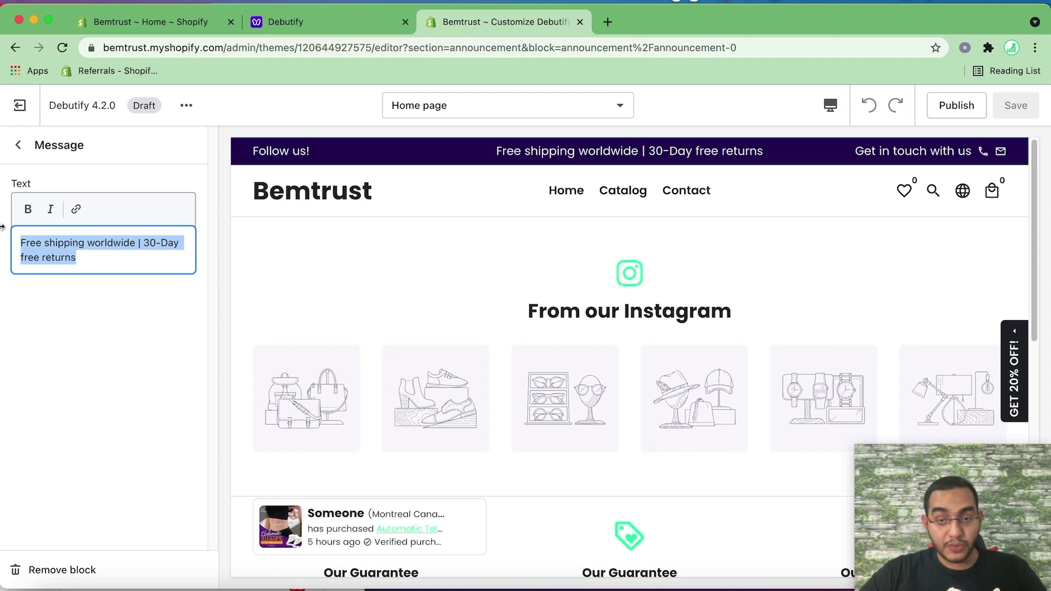
{"action": "type", "text": "F"}
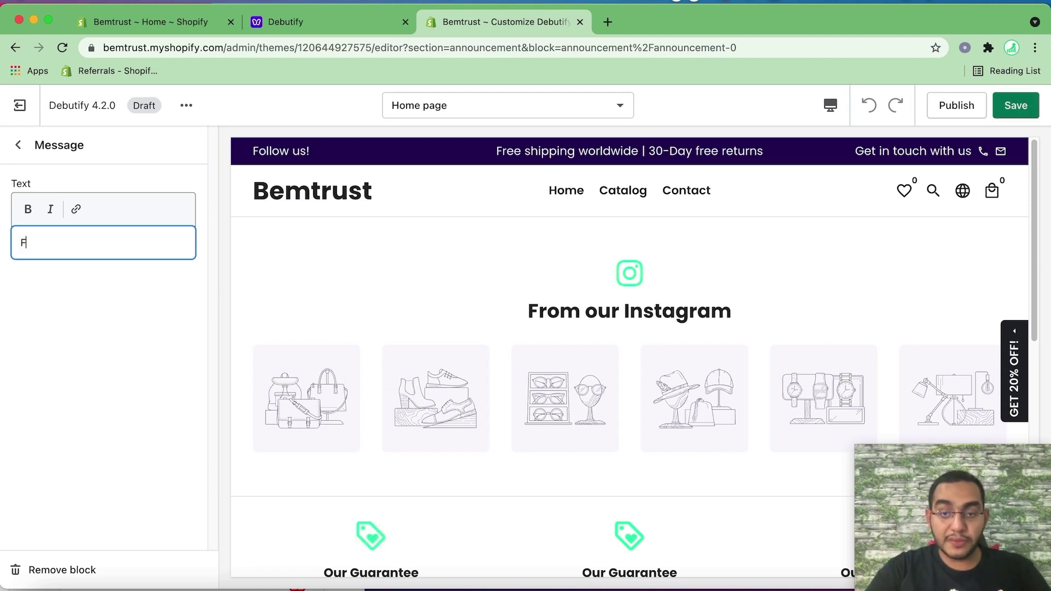
{"action": "type", "text": "ree30%"}
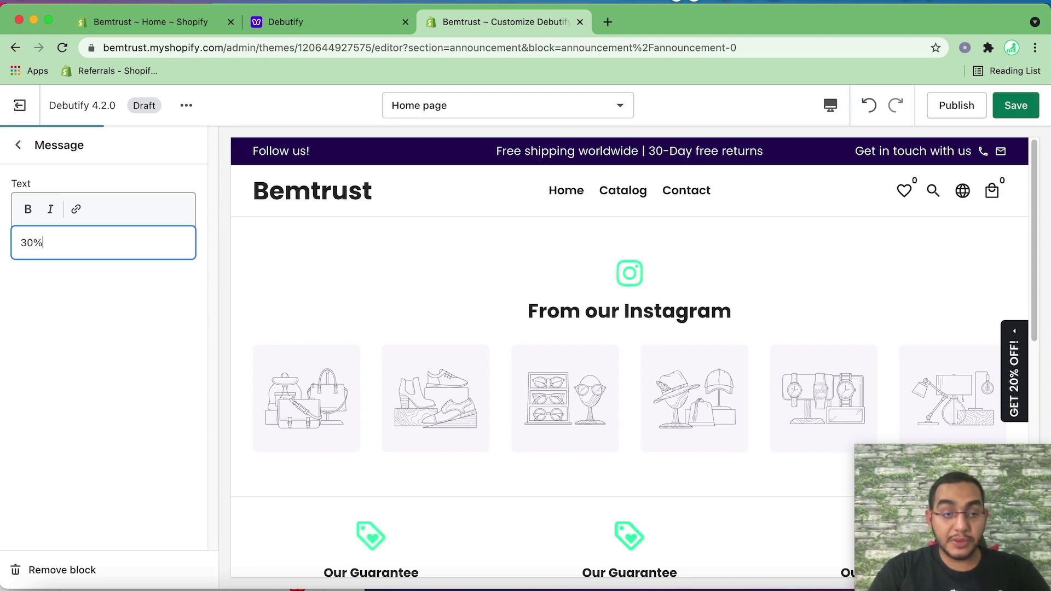
{"action": "type", "text": " OFF Site Wide"}
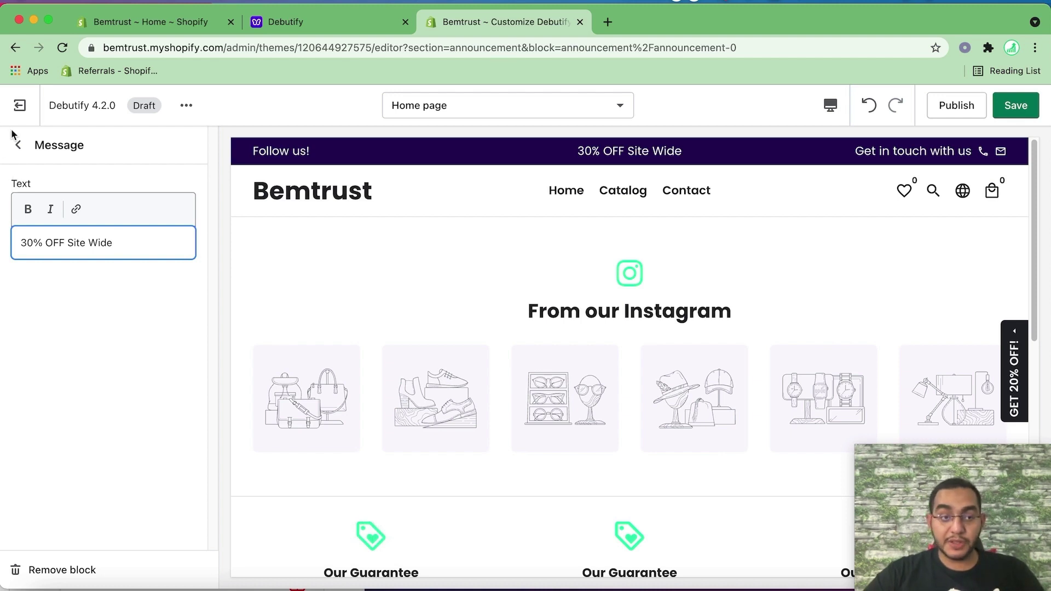
{"action": "left_click", "coordinate": [18, 145]}
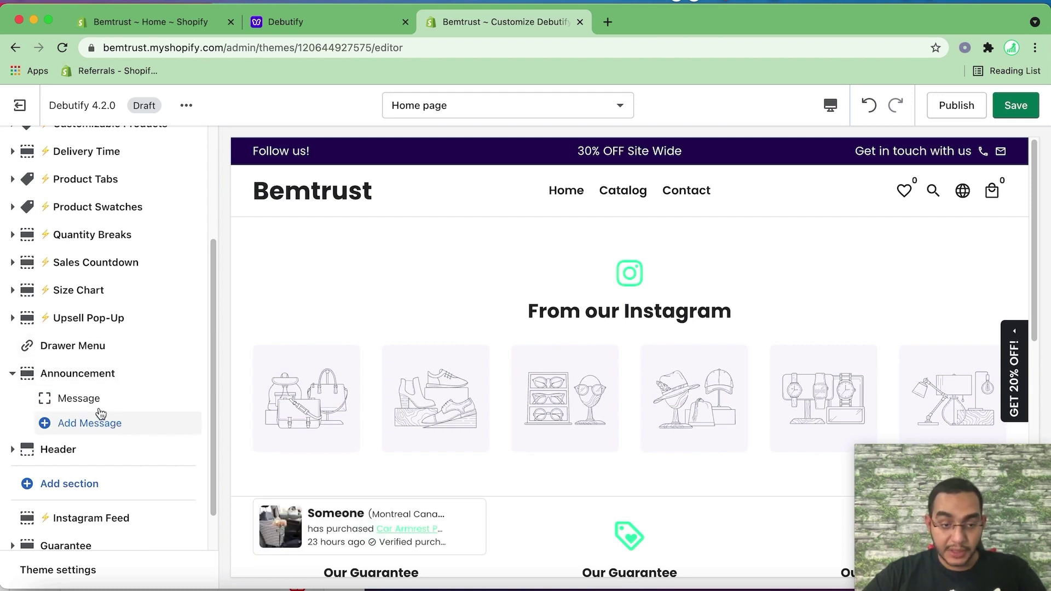
{"action": "left_click", "coordinate": [55, 451]}
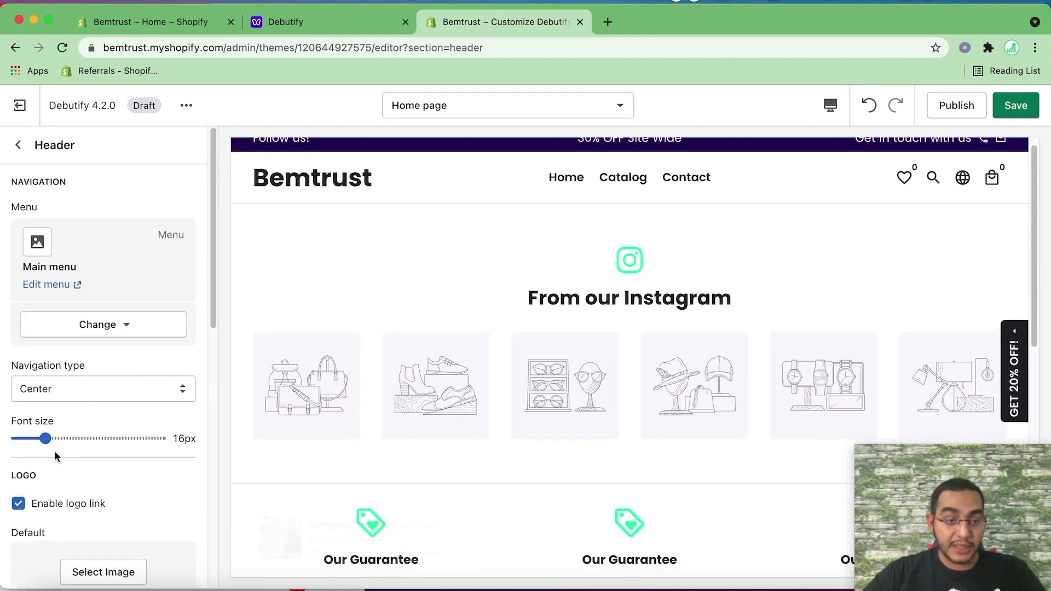
{"action": "left_click", "coordinate": [16, 145]}
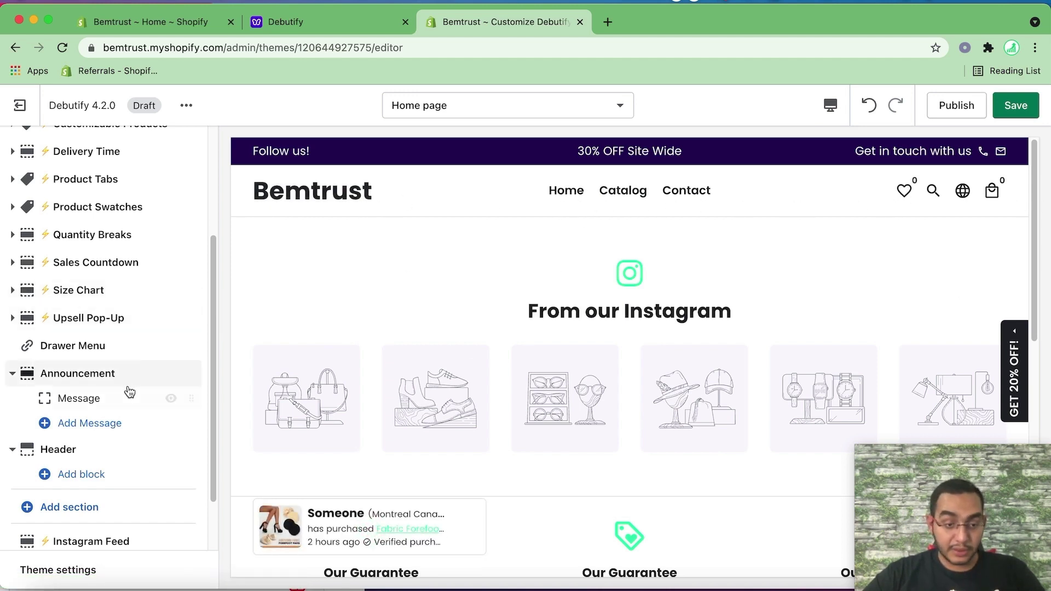
{"action": "scroll", "coordinate": [106, 466], "scroll_direction": "down", "scroll_amount": 2}
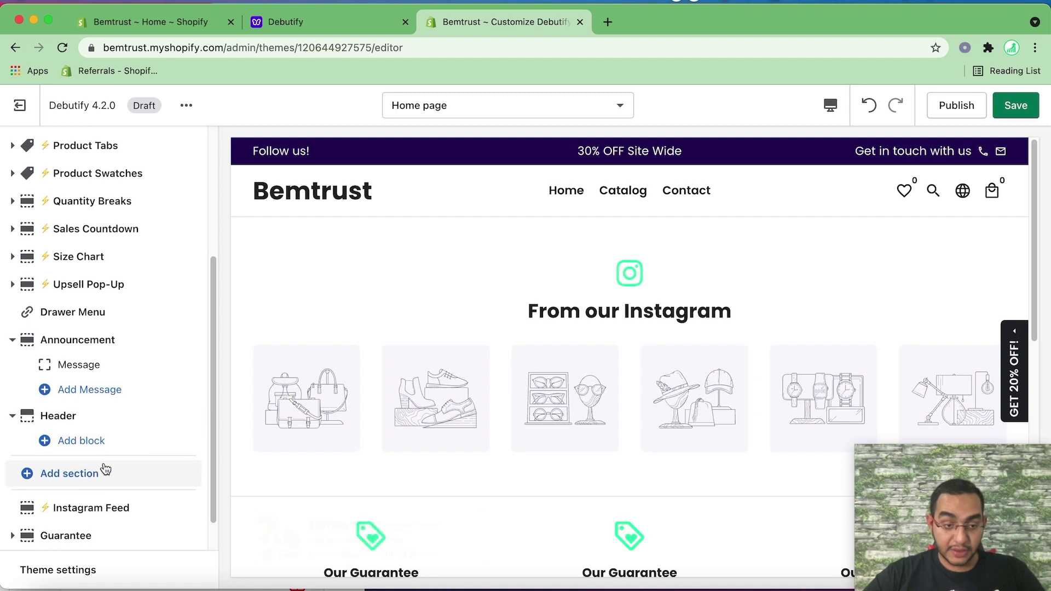
Set the navigation font size in the Header section to 17px
{"action": "left_click", "coordinate": [66, 406]}
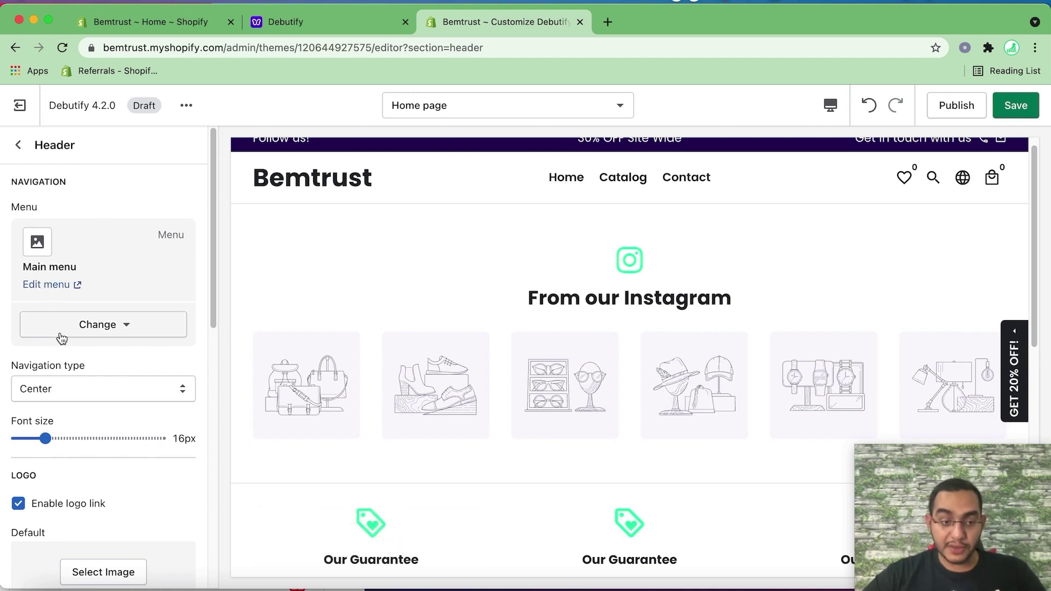
{"action": "scroll", "coordinate": [57, 350], "scroll_direction": "down", "scroll_amount": 2}
{"action": "scroll", "coordinate": [49, 405], "scroll_direction": "up", "scroll_amount": 1}
{"action": "left_click_drag", "start_coordinate": [52, 426], "coordinate": [60, 427]}
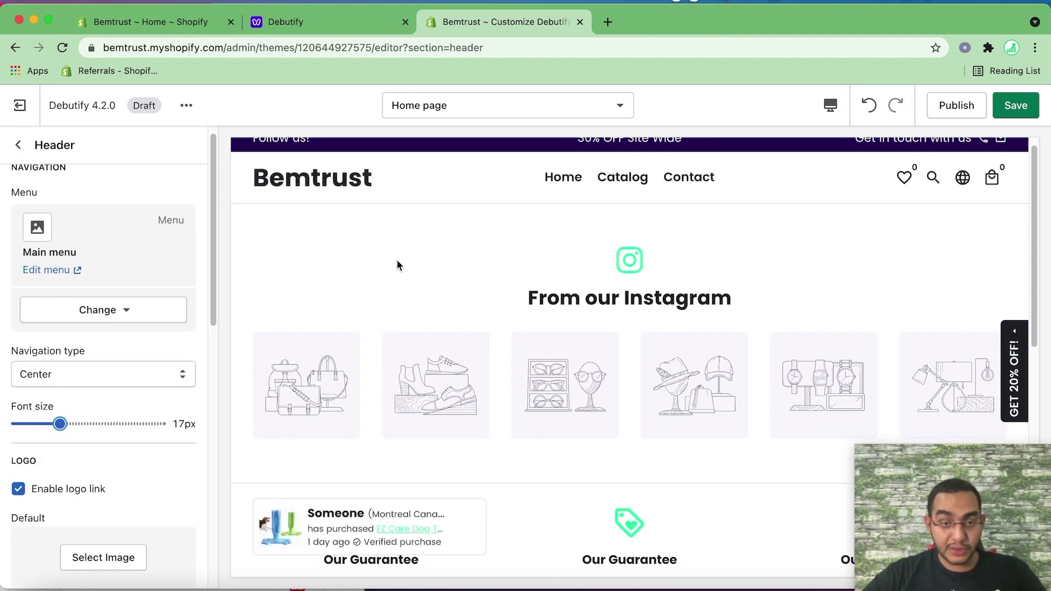
{"action": "scroll", "coordinate": [131, 388], "scroll_direction": "down", "scroll_amount": 1}
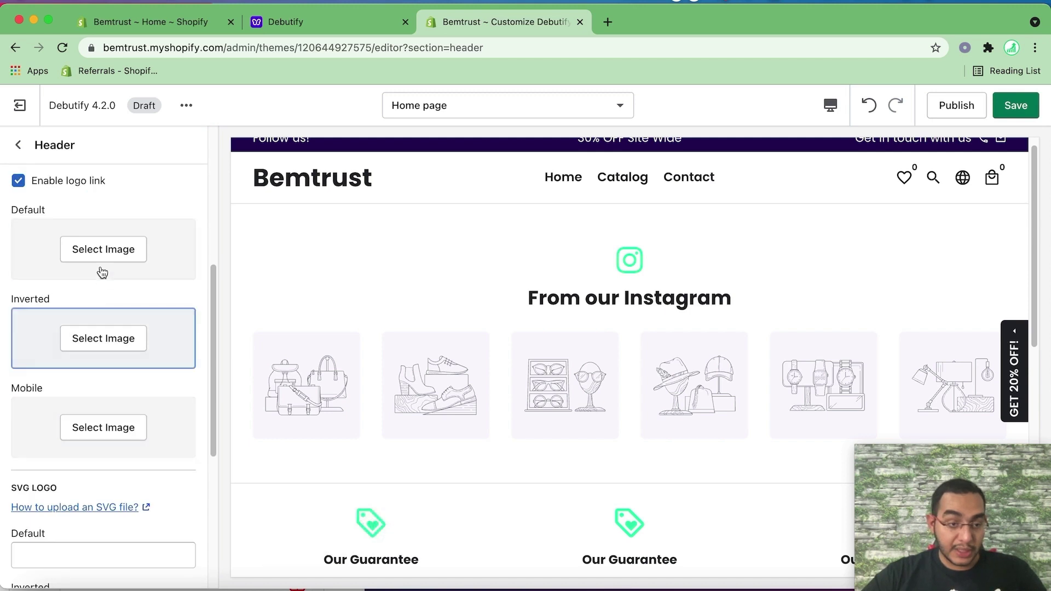
Upload the Bem Trust logo image and select it as the default header logo
{"action": "left_click", "coordinate": [100, 250]}
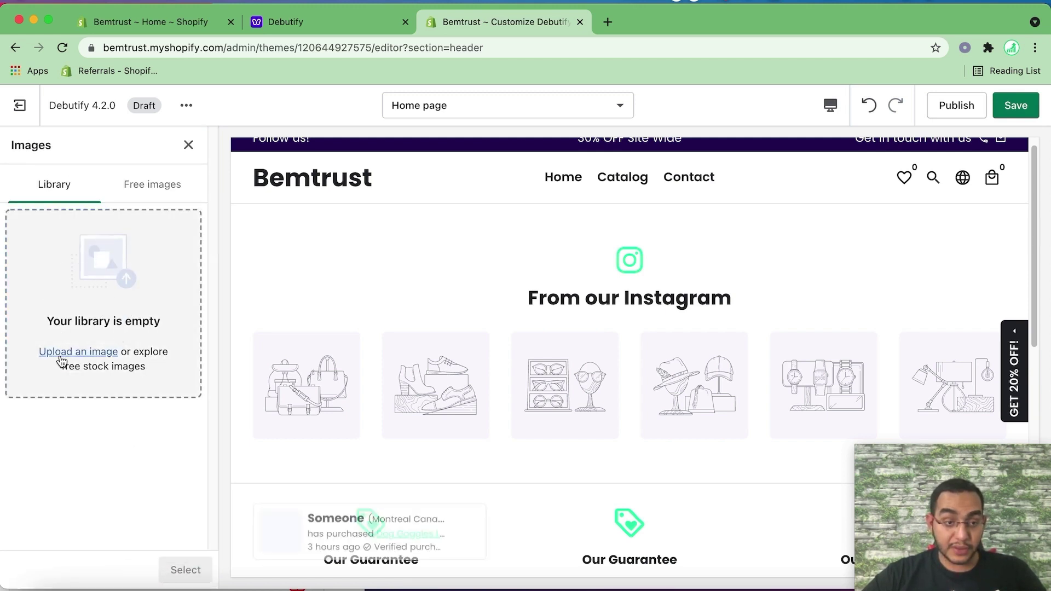
{"action": "left_click", "coordinate": [77, 352]}
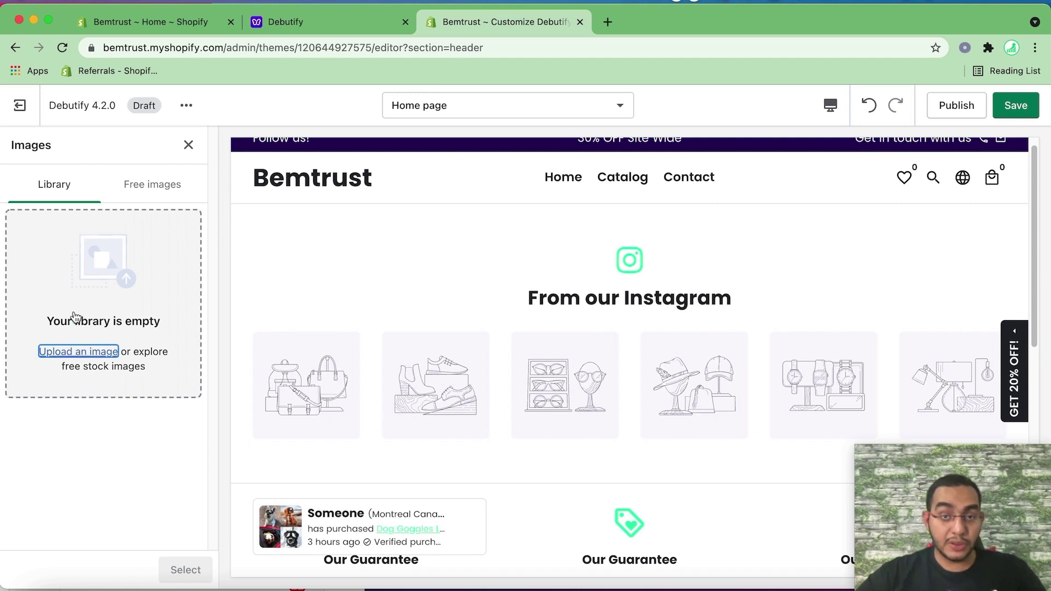
{"action": "left_click", "coordinate": [183, 569]}
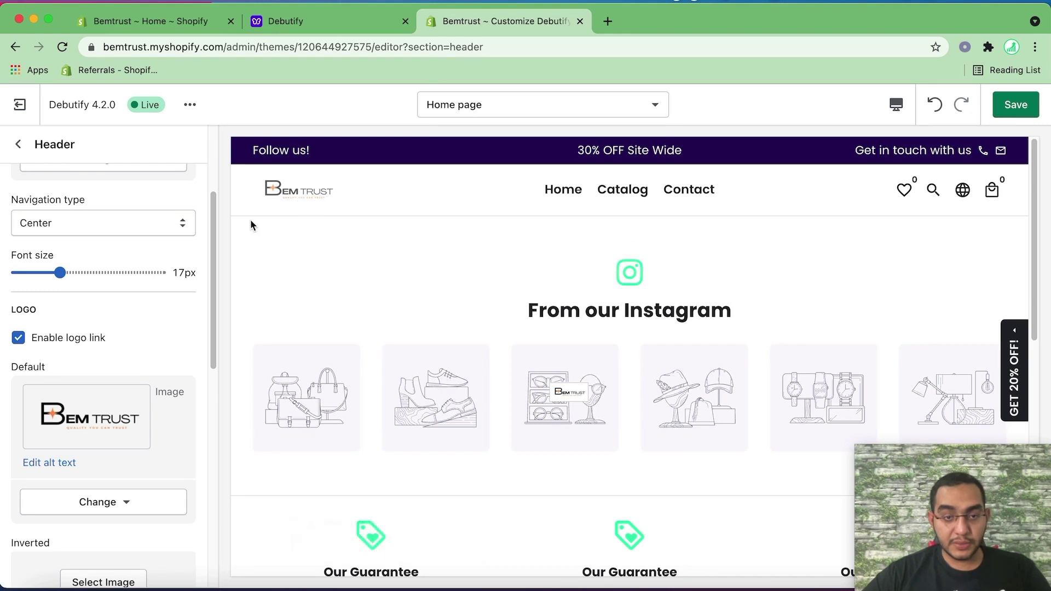
Select the Bem Trust logo from the image library for both the inverted and mobile header logos
{"action": "scroll", "coordinate": [97, 482], "scroll_direction": "down", "scroll_amount": 3}
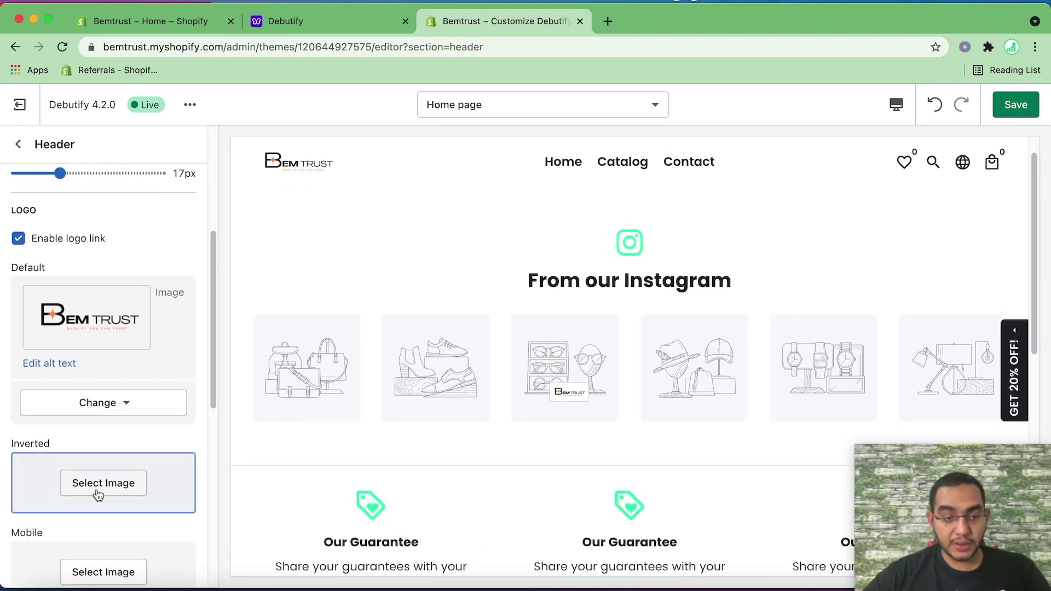
{"action": "left_click", "coordinate": [97, 488]}
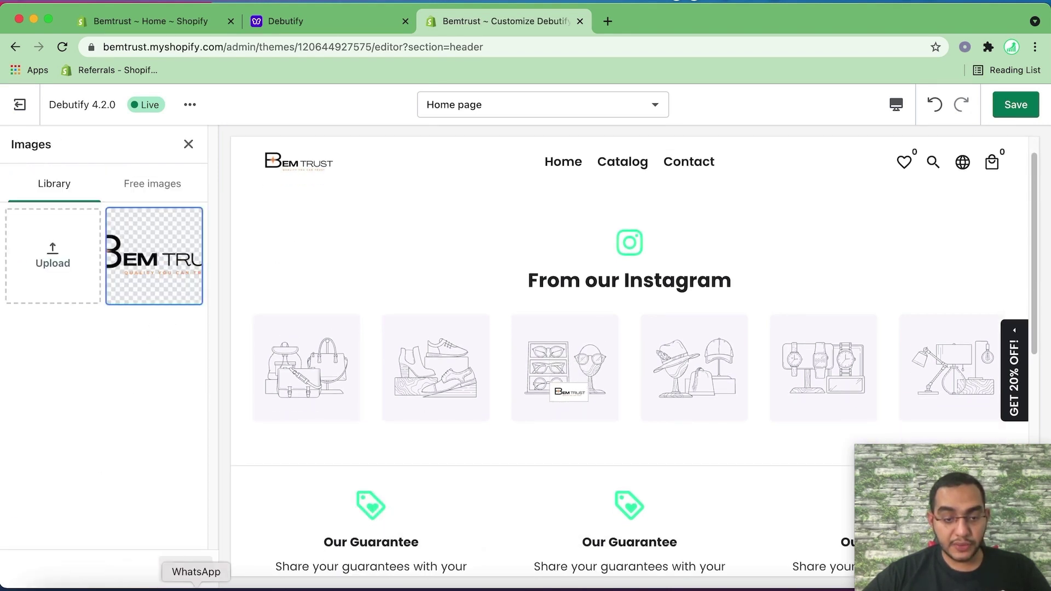
{"action": "left_click", "coordinate": [147, 296]}
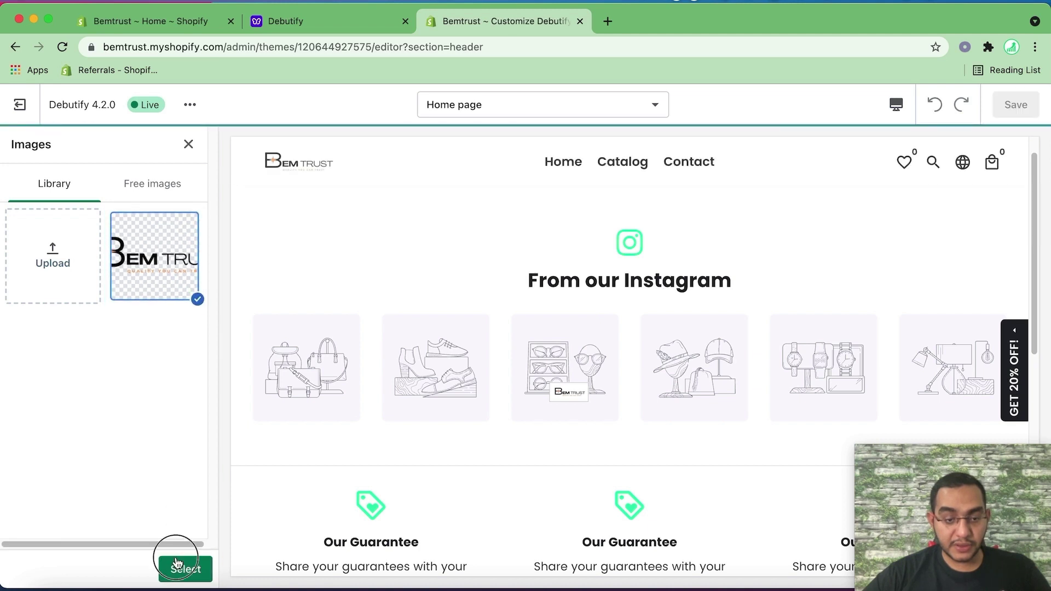
{"action": "left_click", "coordinate": [178, 567]}
{"action": "scroll", "coordinate": [96, 493], "scroll_direction": "down", "scroll_amount": 1}
{"action": "left_click", "coordinate": [109, 542]}
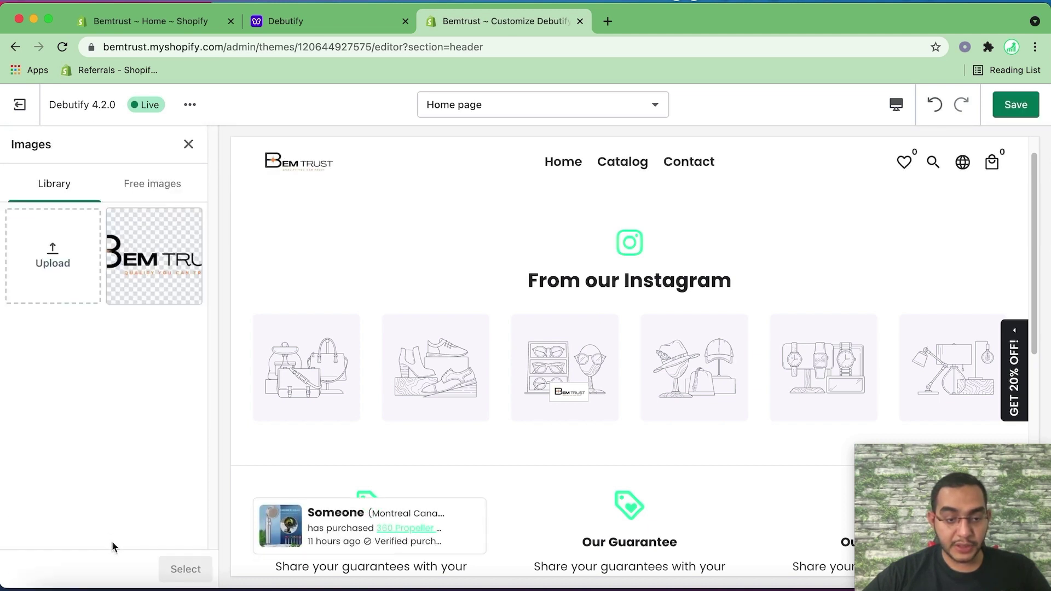
{"action": "left_click", "coordinate": [157, 276]}
{"action": "left_click", "coordinate": [178, 568]}
Set the header logo's desktop width to 200px
{"action": "scroll", "coordinate": [74, 304], "scroll_direction": "up", "scroll_amount": 5}
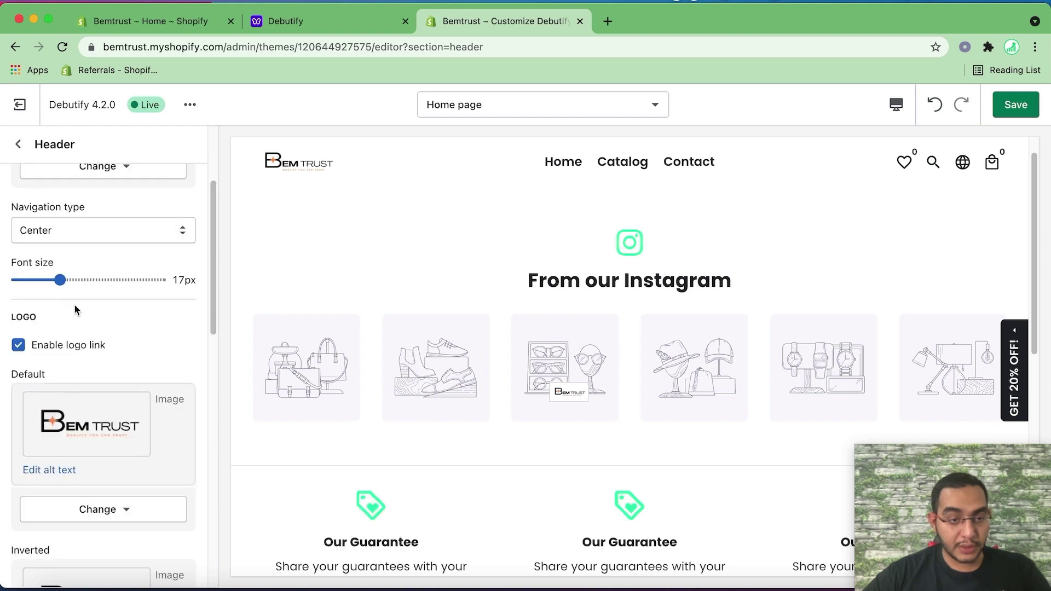
{"action": "scroll", "coordinate": [80, 404], "scroll_direction": "down", "scroll_amount": 10}
{"action": "left_click_drag", "start_coordinate": [153, 479], "coordinate": [211, 489]}
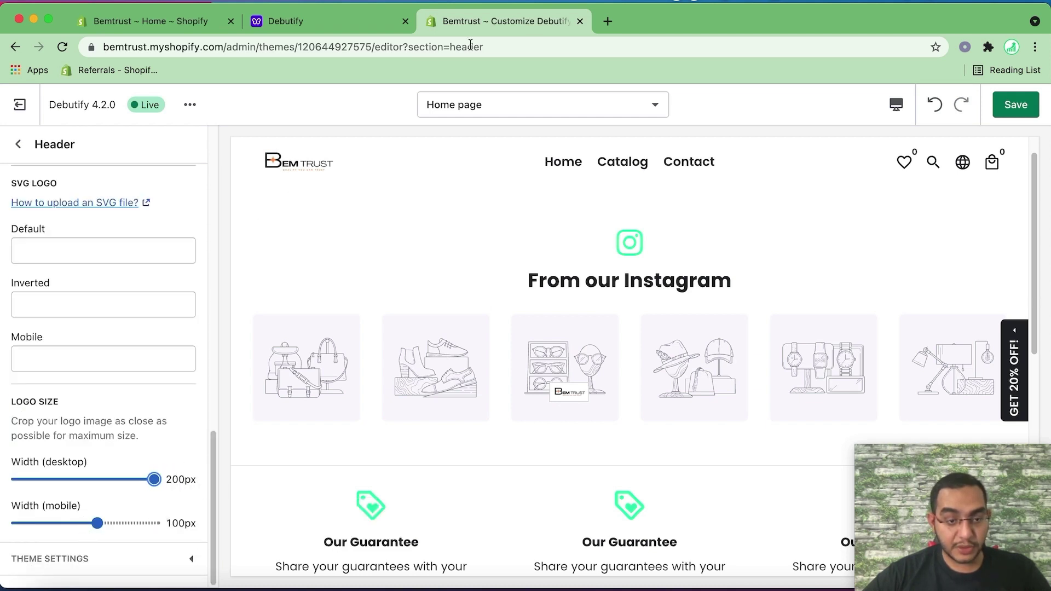
Preview the page in mobile view, set the logo's mobile width to 150px and save the theme
{"action": "left_click", "coordinate": [896, 104]}
{"action": "left_click", "coordinate": [928, 144]}
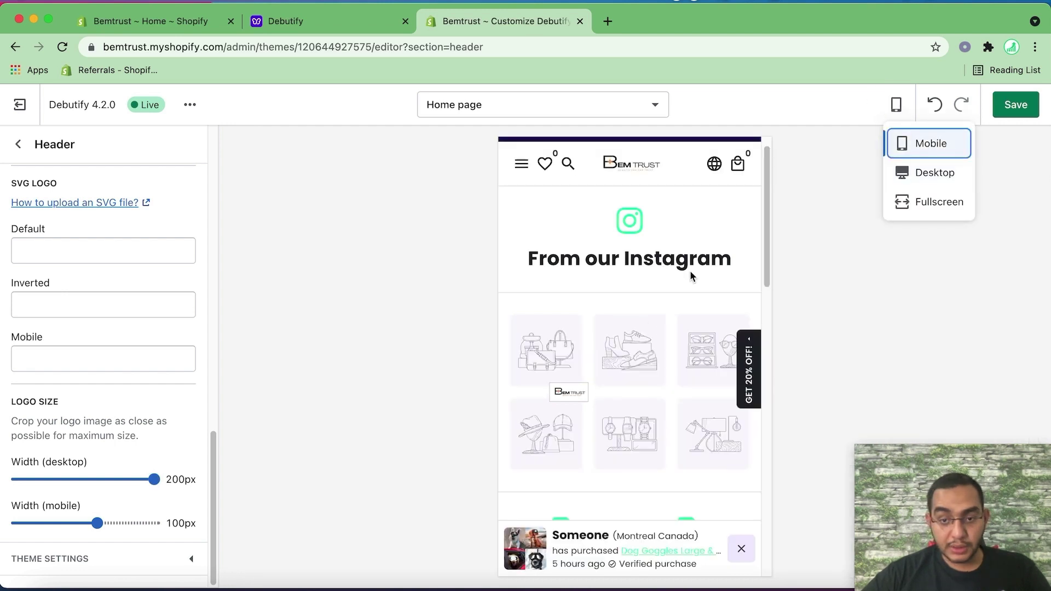
{"action": "left_click_drag", "start_coordinate": [95, 524], "coordinate": [160, 525]}
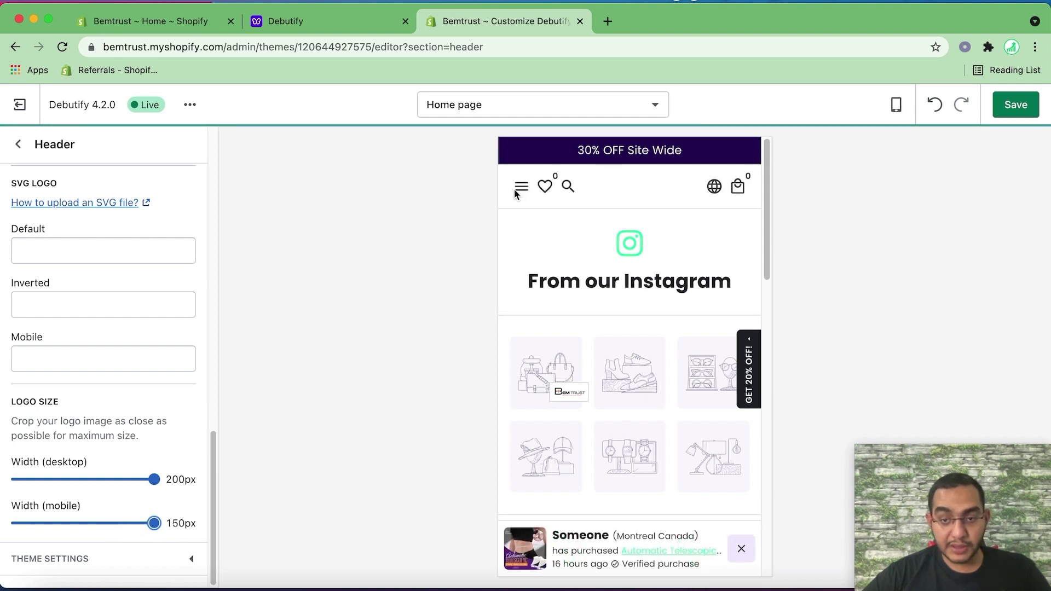
{"action": "left_click", "coordinate": [1011, 108]}
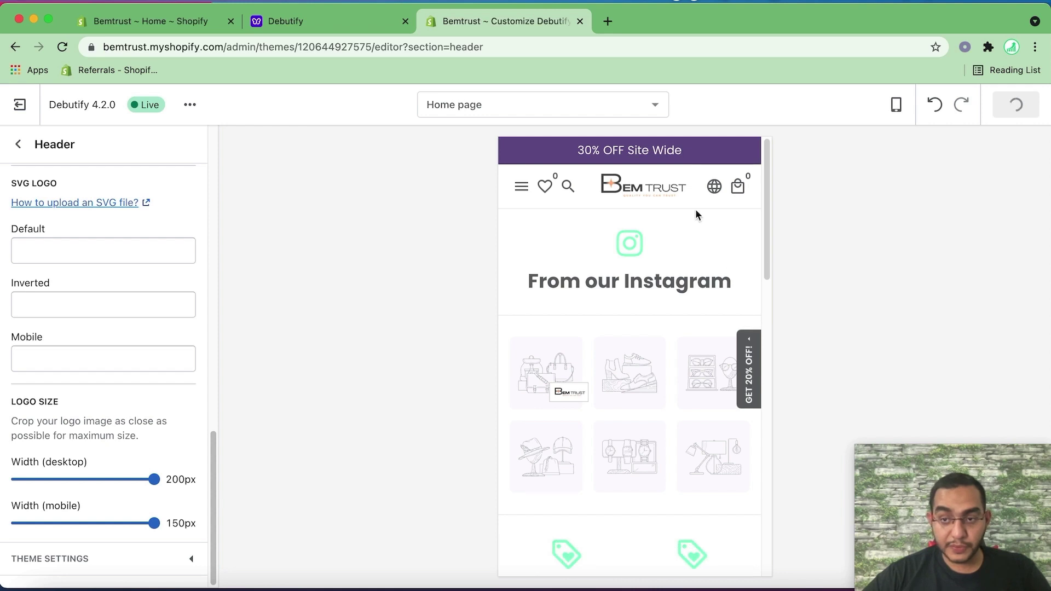
Switch the preview back to desktop view, look through the header's theme settings and open the full theme settings
{"action": "left_click", "coordinate": [896, 105]}
{"action": "left_click", "coordinate": [908, 179]}
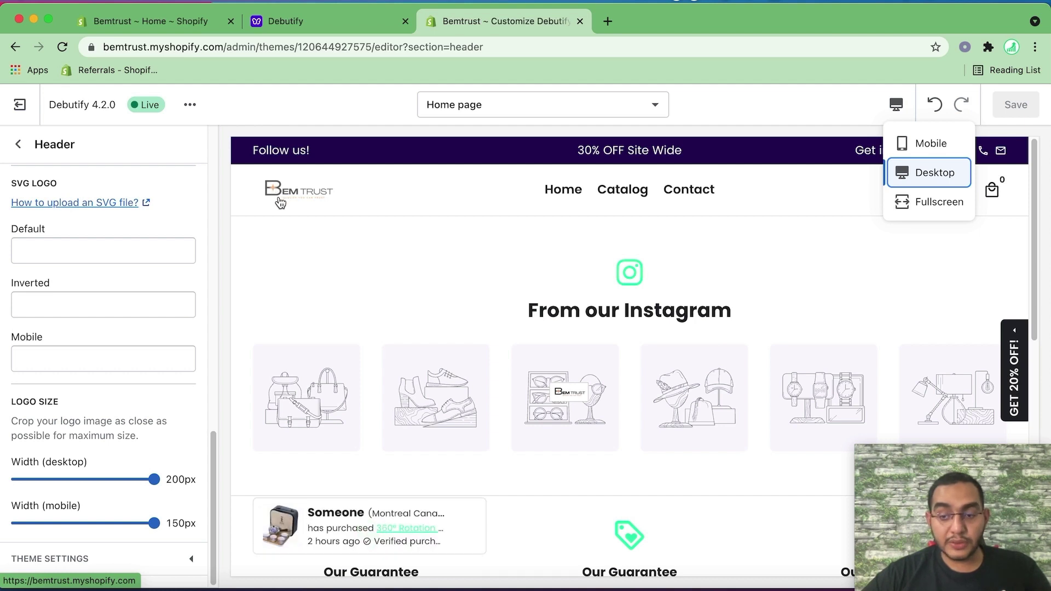
{"action": "left_click", "coordinate": [71, 559]}
{"action": "scroll", "coordinate": [78, 501], "scroll_direction": "down", "scroll_amount": 10}
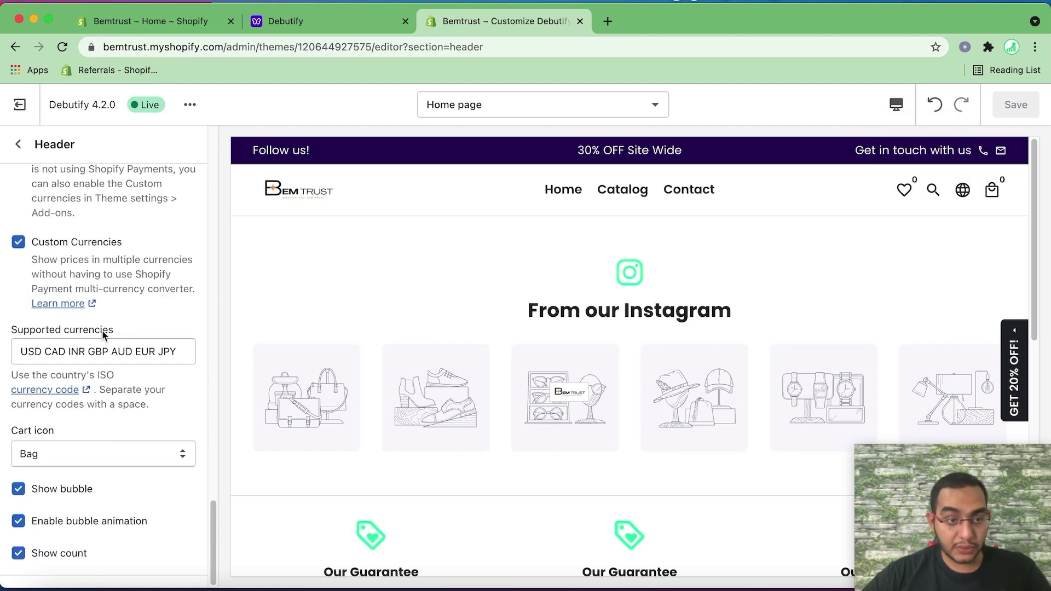
{"action": "left_click", "coordinate": [71, 569]}
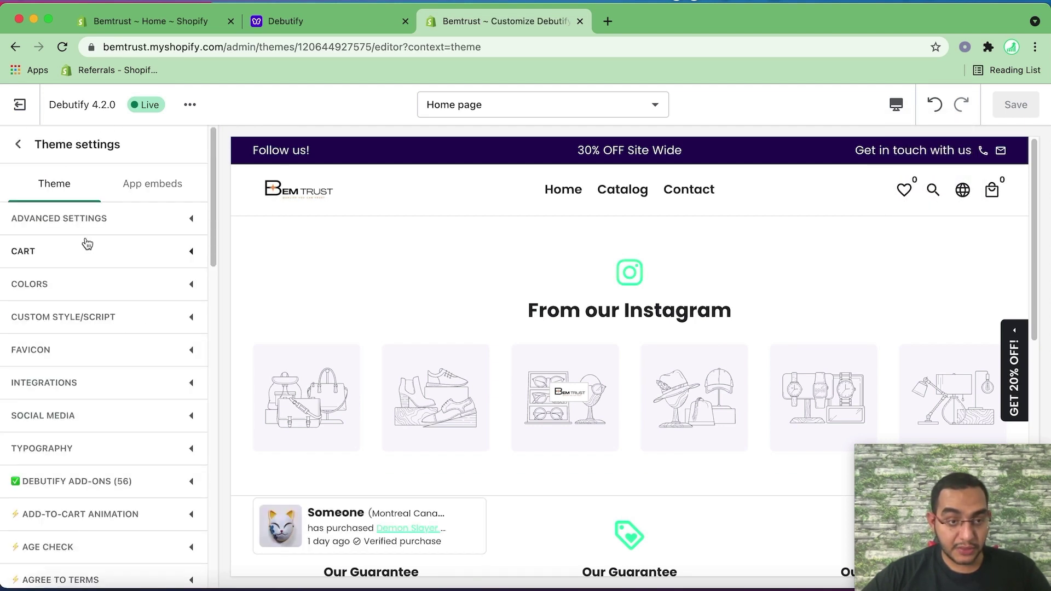
Set the Announcement background color to red F13F2D in the theme's color settings
{"action": "left_click", "coordinate": [43, 284]}
{"action": "scroll", "coordinate": [33, 230], "scroll_direction": "down", "scroll_amount": 3}
{"action": "left_click", "coordinate": [21, 204]}
{"action": "mouse_move", "coordinate": [151, 261]}
{"action": "left_mouse_down"}
{"action": "mouse_move", "coordinate": [148, 235]}
{"action": "mouse_move", "coordinate": [113, 234]}
{"action": "left_mouse_up"}
{"action": "left_click", "coordinate": [119, 234]}
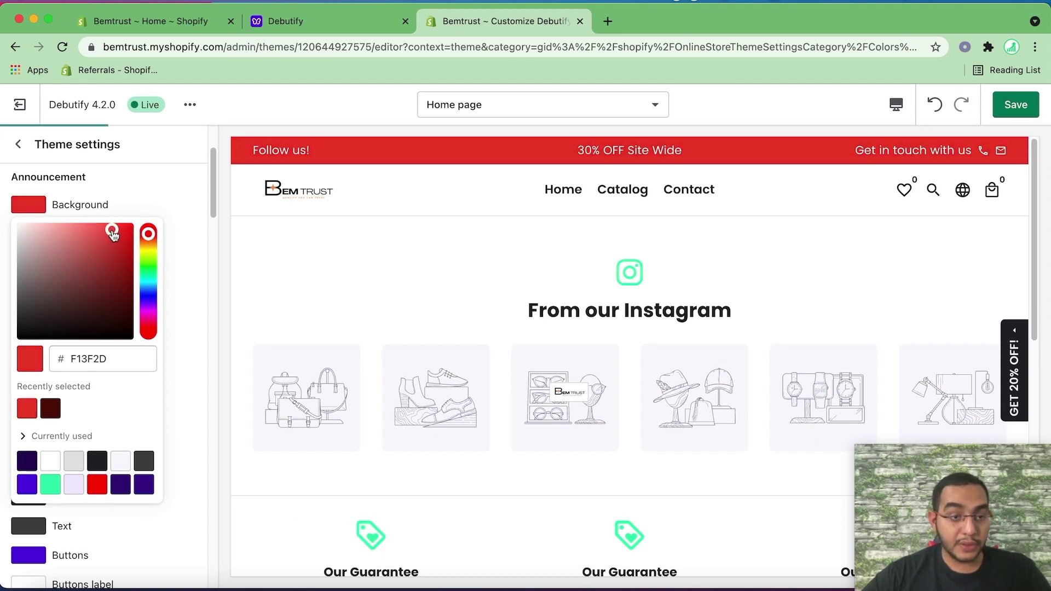
{"action": "left_click", "coordinate": [187, 203]}
Apply the recently selected red F13F2D to the Page buttons color
{"action": "scroll", "coordinate": [164, 273], "scroll_direction": "down", "scroll_amount": 1}
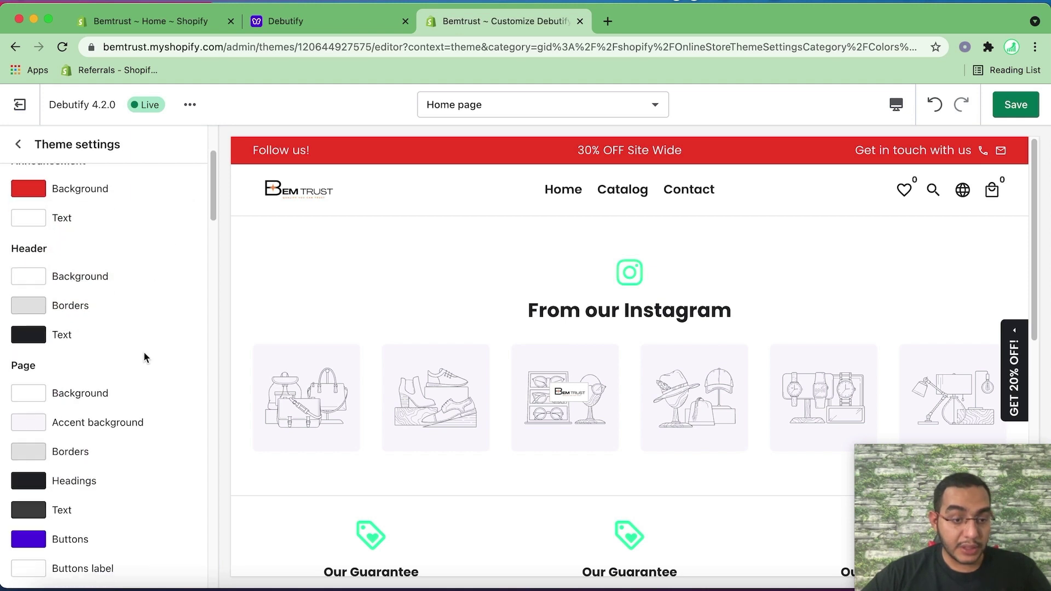
{"action": "scroll", "coordinate": [144, 378], "scroll_direction": "down", "scroll_amount": 2}
{"action": "left_click", "coordinate": [28, 500]}
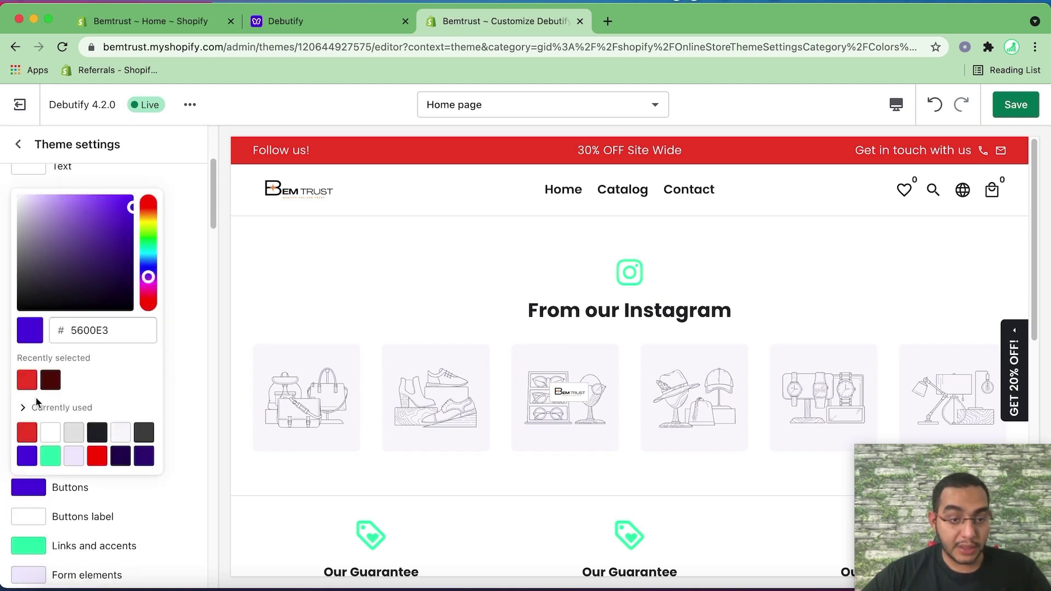
{"action": "left_click", "coordinate": [26, 378]}
{"action": "left_click", "coordinate": [194, 350]}
Recolor the Drawers accent background, borders, buttons and buttons label with the red F13F2D
{"action": "scroll", "coordinate": [110, 339], "scroll_direction": "down", "scroll_amount": 8}
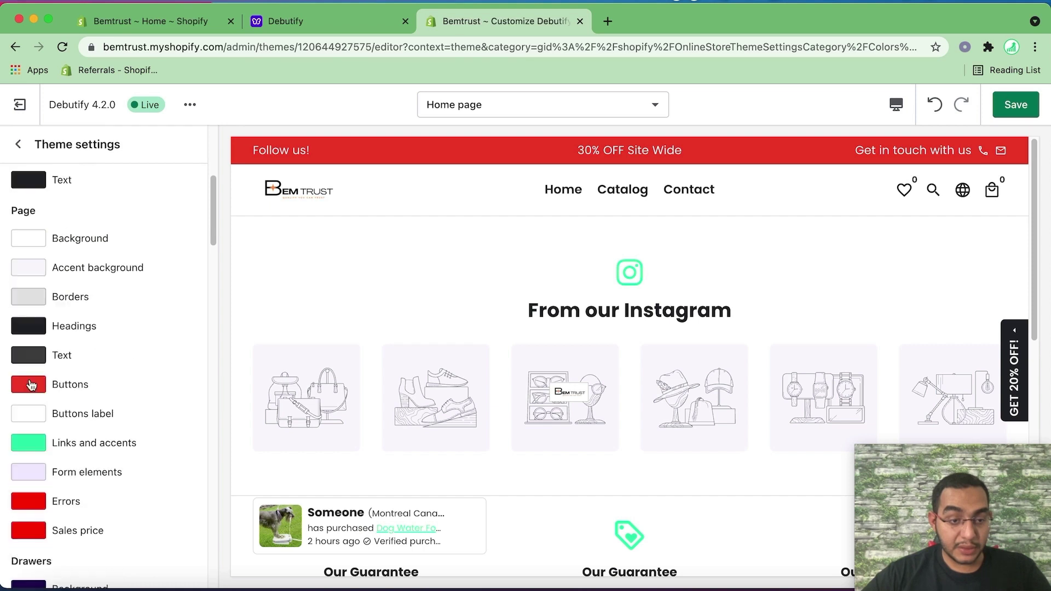
{"action": "left_click", "coordinate": [28, 470]}
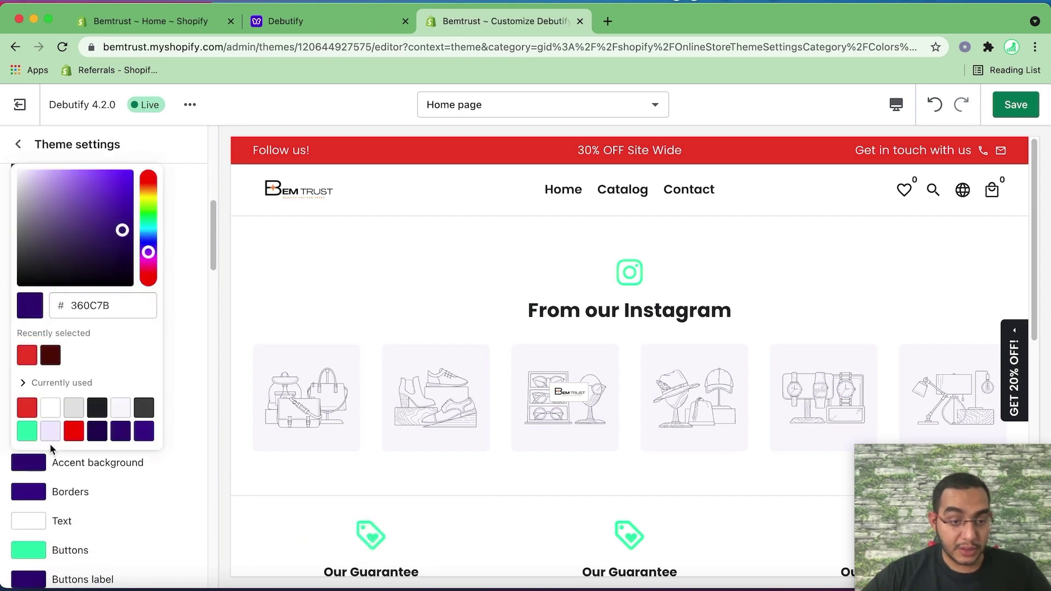
{"action": "left_click", "coordinate": [27, 355]}
{"action": "scroll", "coordinate": [82, 410], "scroll_direction": "down", "scroll_amount": 4}
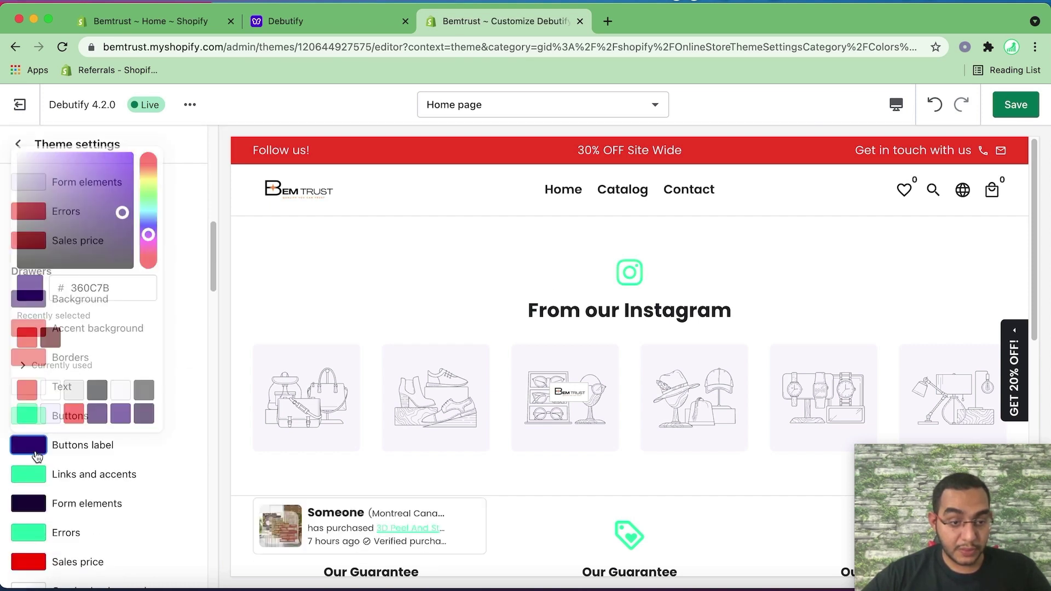
{"action": "left_click", "coordinate": [29, 416]}
{"action": "left_click", "coordinate": [27, 361]}
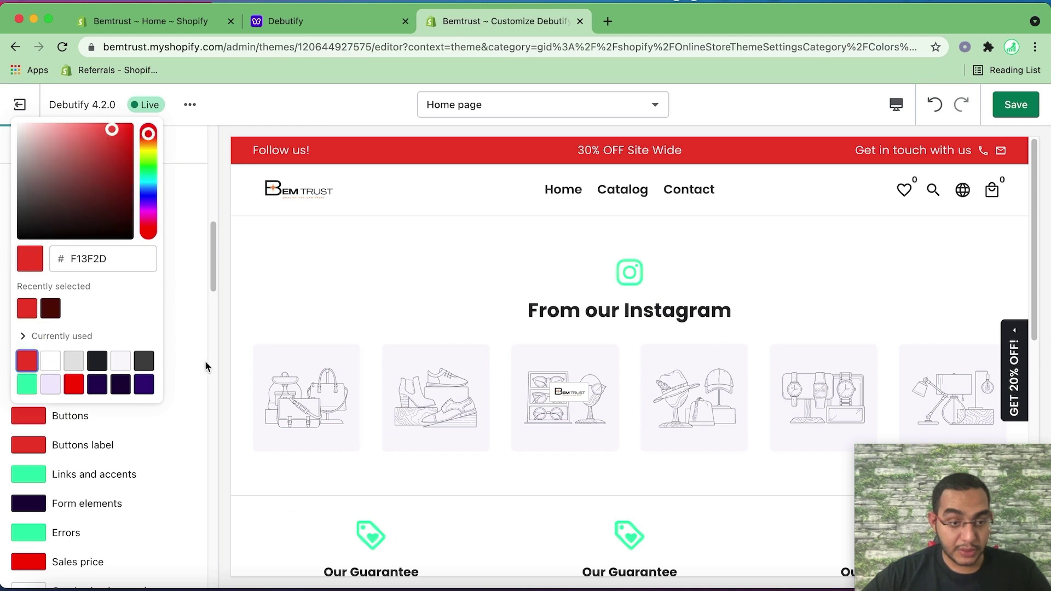
{"action": "scroll", "coordinate": [197, 389], "scroll_direction": "down", "scroll_amount": 3}
{"action": "left_click", "coordinate": [26, 384]}
{"action": "scroll", "coordinate": [54, 379], "scroll_direction": "up", "scroll_amount": 2}
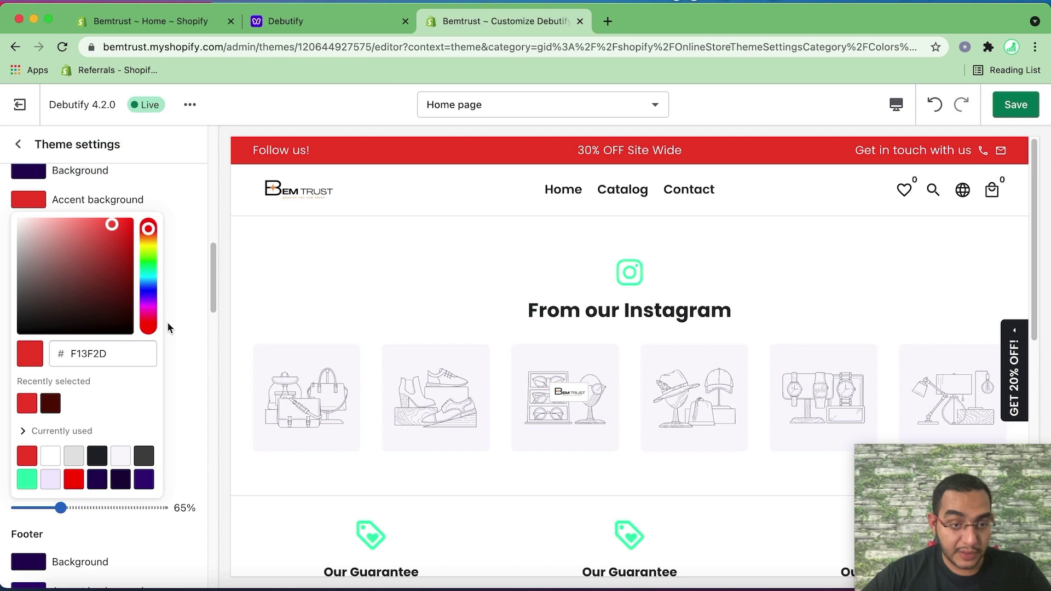
Bring the footer into the preview and set the Footer background color to dark 212529
{"action": "scroll", "coordinate": [215, 304], "scroll_direction": "down", "scroll_amount": 5}
{"action": "left_click", "coordinate": [28, 284]}
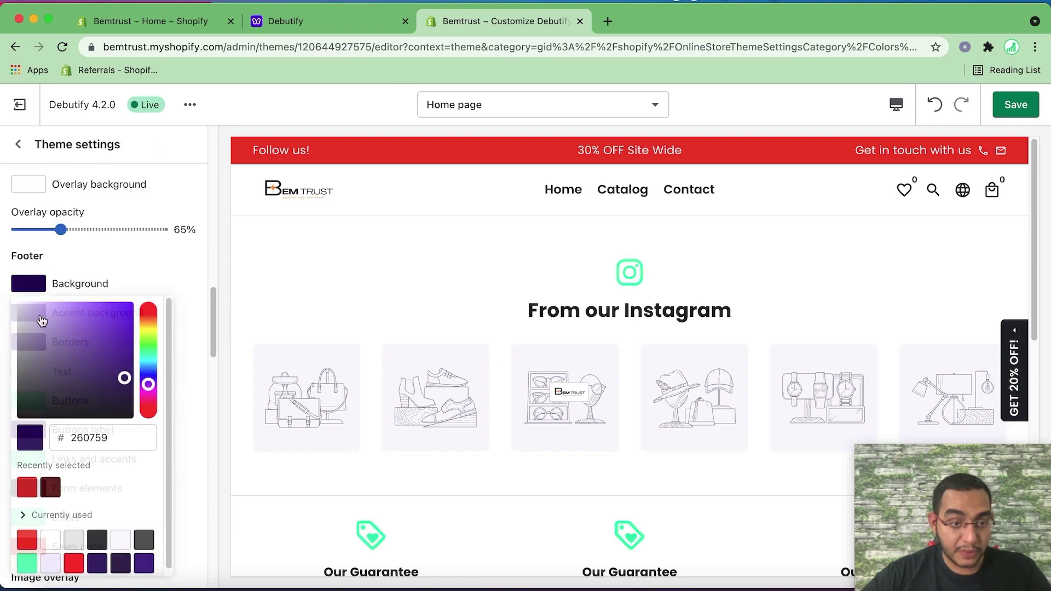
{"action": "left_click", "coordinate": [192, 254]}
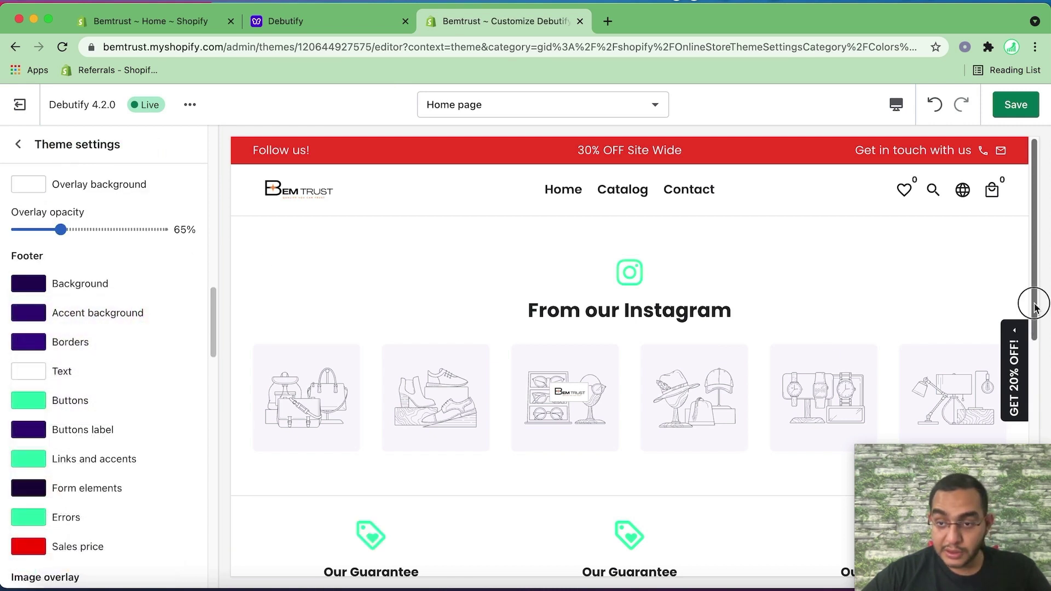
{"action": "left_click_drag", "start_coordinate": [1035, 306], "coordinate": [1035, 541]}
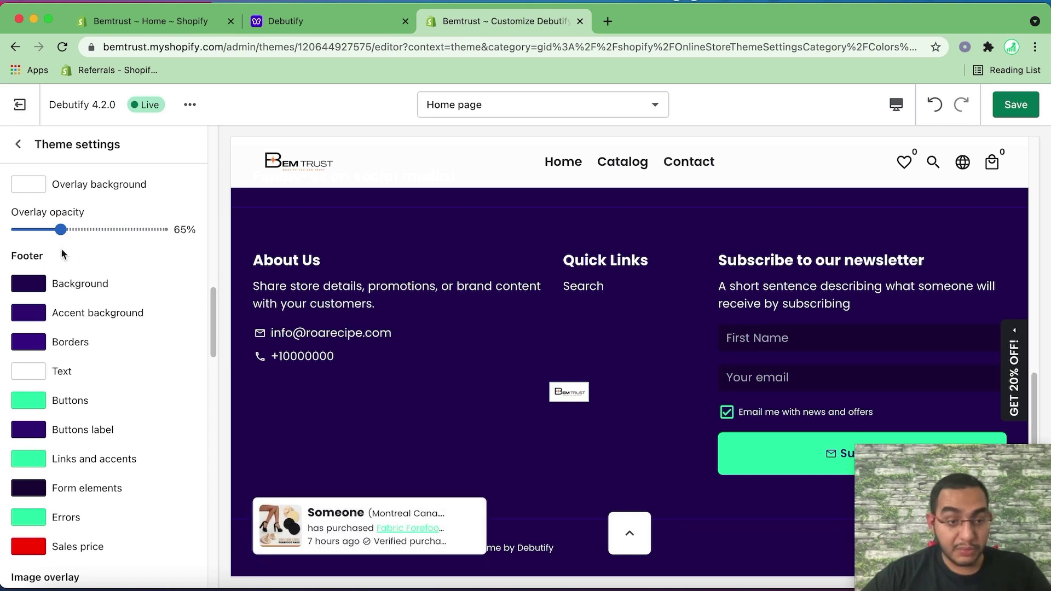
{"action": "left_click", "coordinate": [26, 293]}
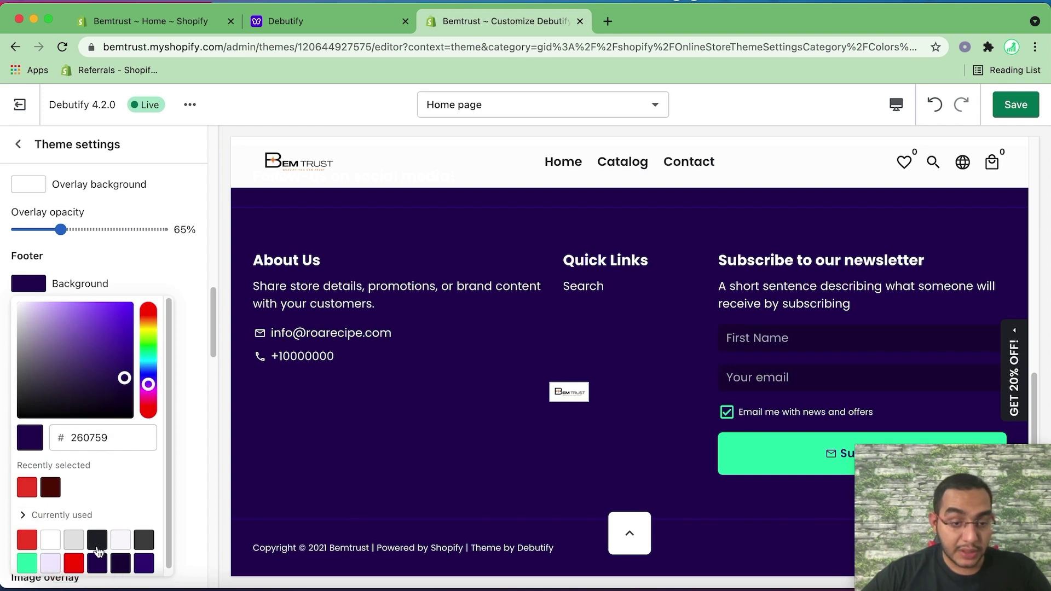
{"action": "left_click", "coordinate": [97, 542]}
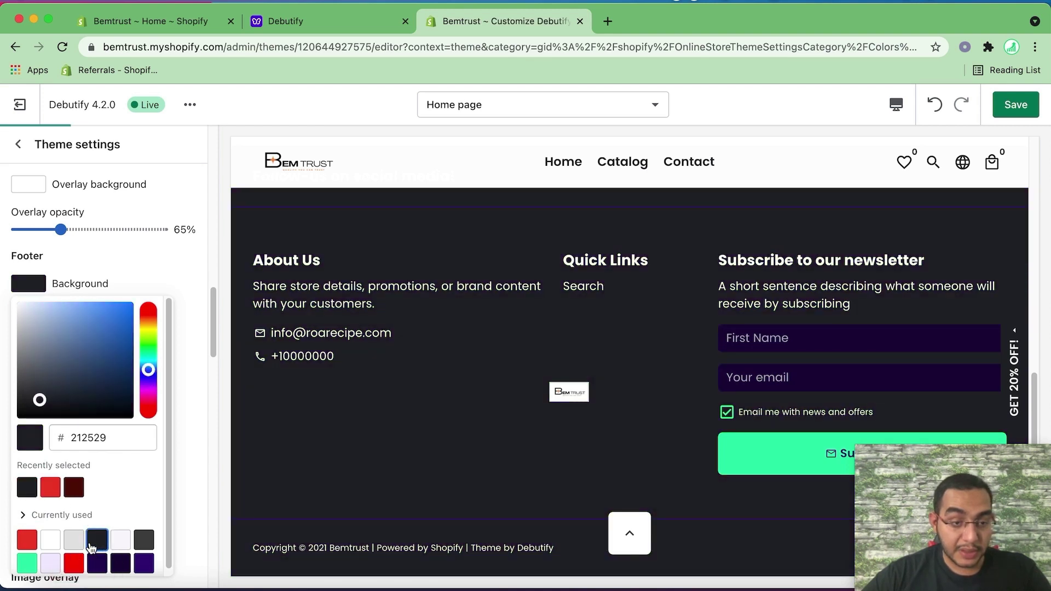
{"action": "left_click", "coordinate": [196, 389]}
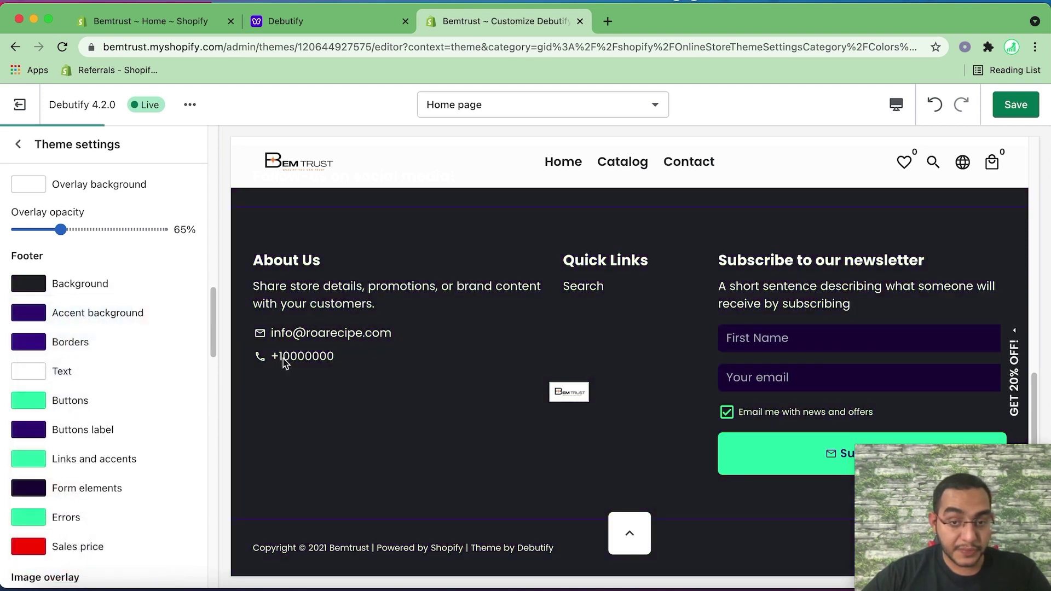
Set the Footer accent background to light grey E5E5E5 and open the Footer borders color
{"action": "left_click", "coordinate": [30, 317]}
{"action": "left_click", "coordinate": [99, 570]}
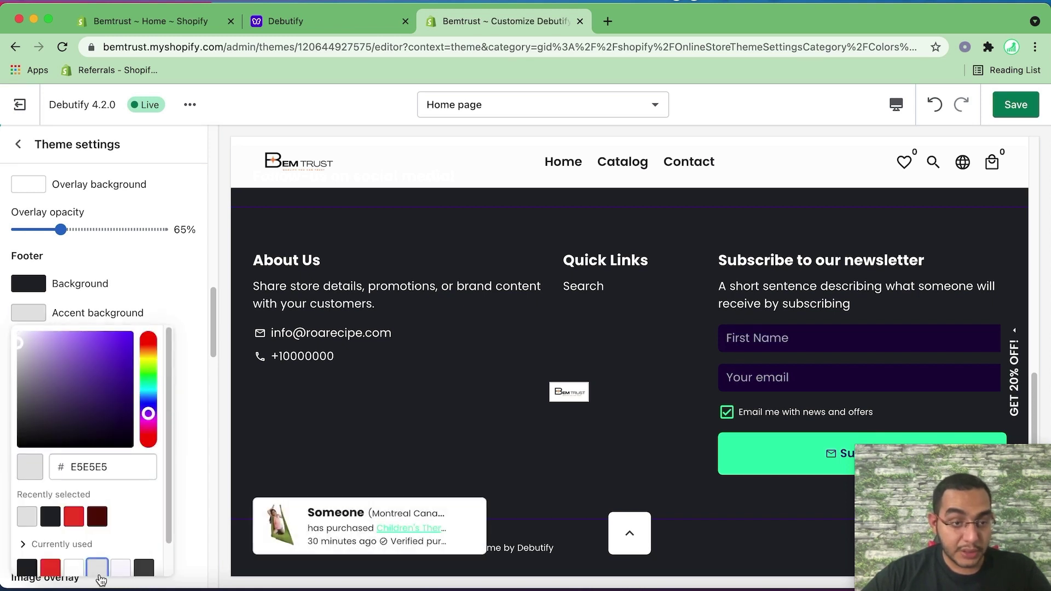
{"action": "left_click", "coordinate": [186, 393]}
{"action": "left_click", "coordinate": [33, 346]}
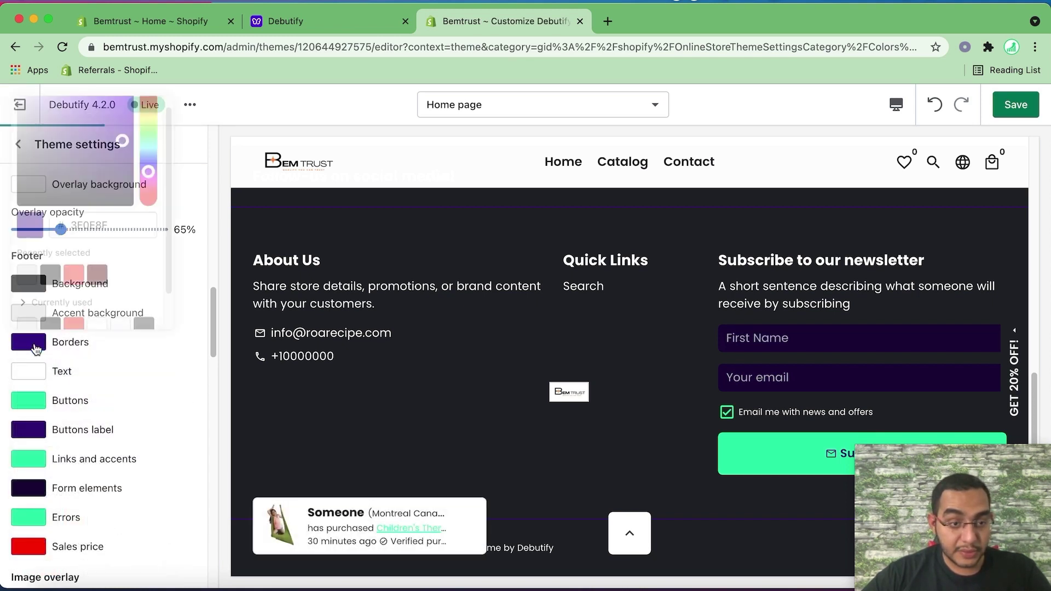
Try the light grey E5E5E5 as the Footer form elements color
{"action": "left_click", "coordinate": [32, 486]}
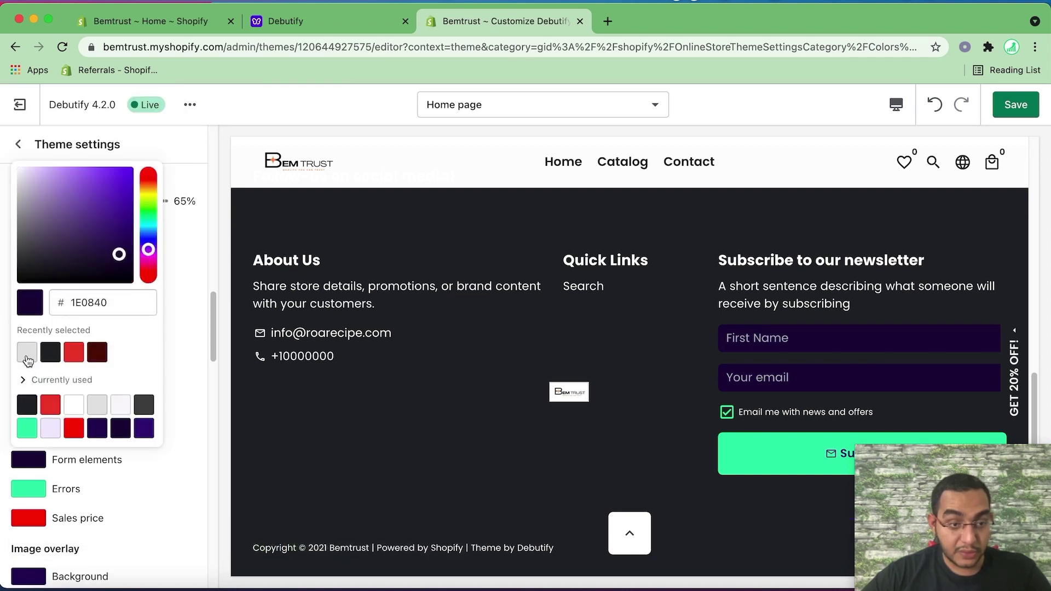
{"action": "left_click", "coordinate": [27, 355]}
{"action": "left_click", "coordinate": [204, 387]}
{"action": "left_click", "coordinate": [29, 460]}
{"action": "left_click", "coordinate": [193, 488]}
Set the Footer form elements color to dark brown 544040
{"action": "left_click", "coordinate": [32, 475]}
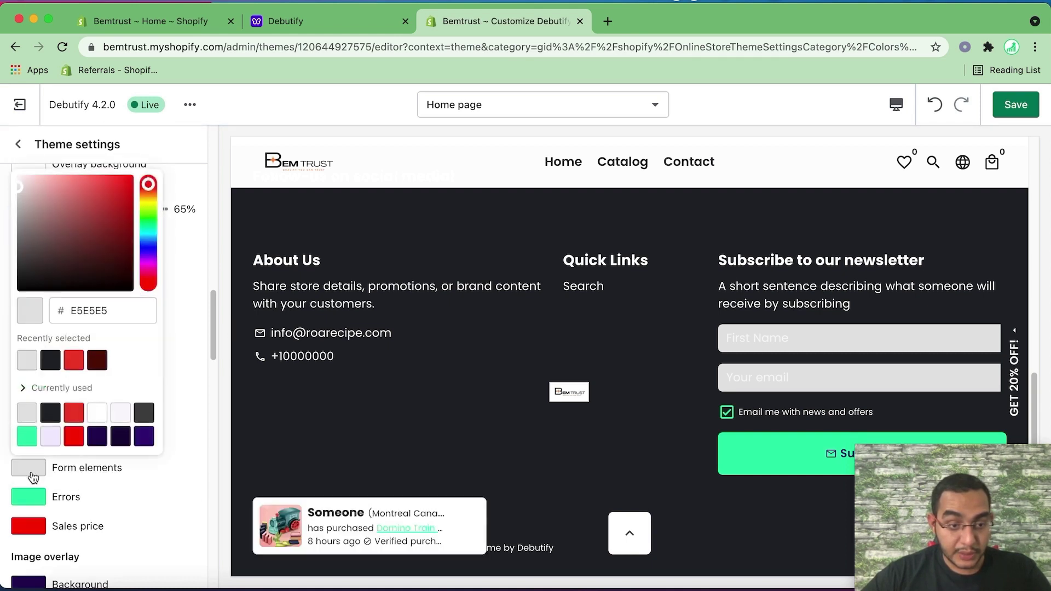
{"action": "left_click_drag", "start_coordinate": [21, 202], "coordinate": [45, 252]}
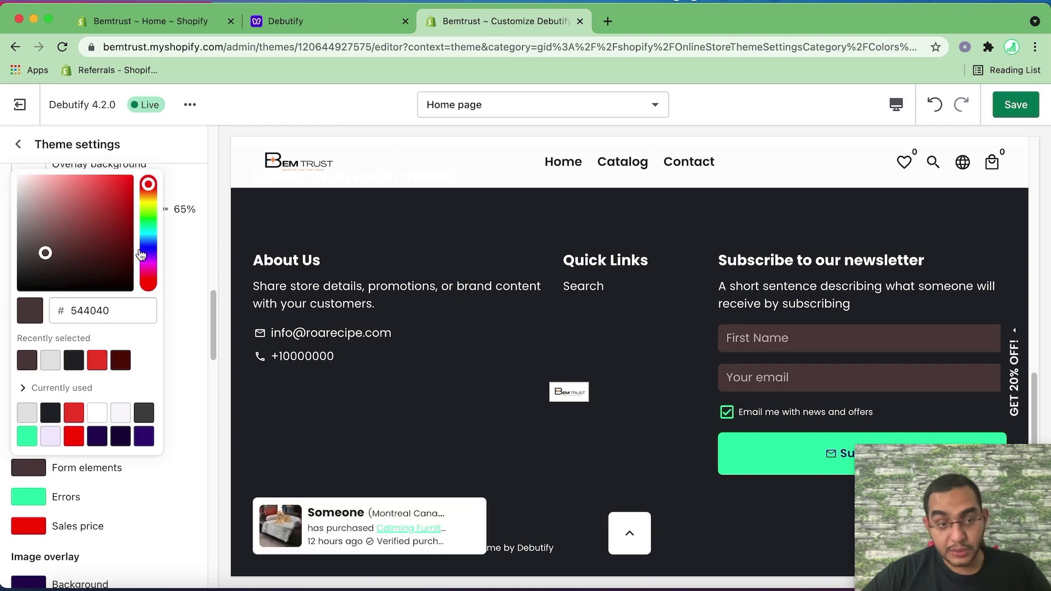
{"action": "left_click", "coordinate": [206, 254]}
Set the Footer buttons color to the recently selected bright red and return to the home page section list
{"action": "left_click", "coordinate": [29, 378]}
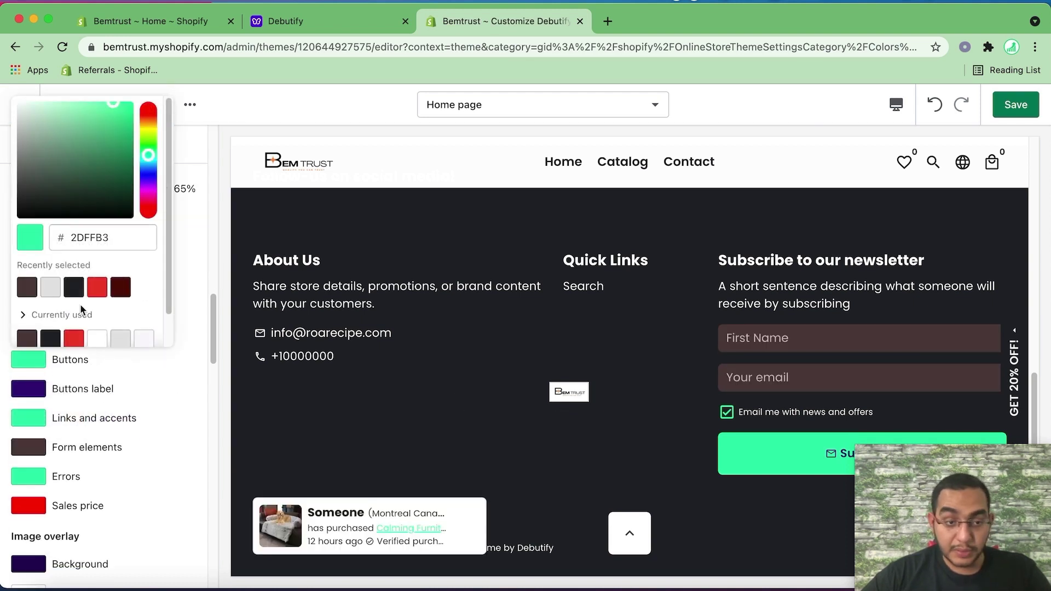
{"action": "left_click", "coordinate": [97, 287]}
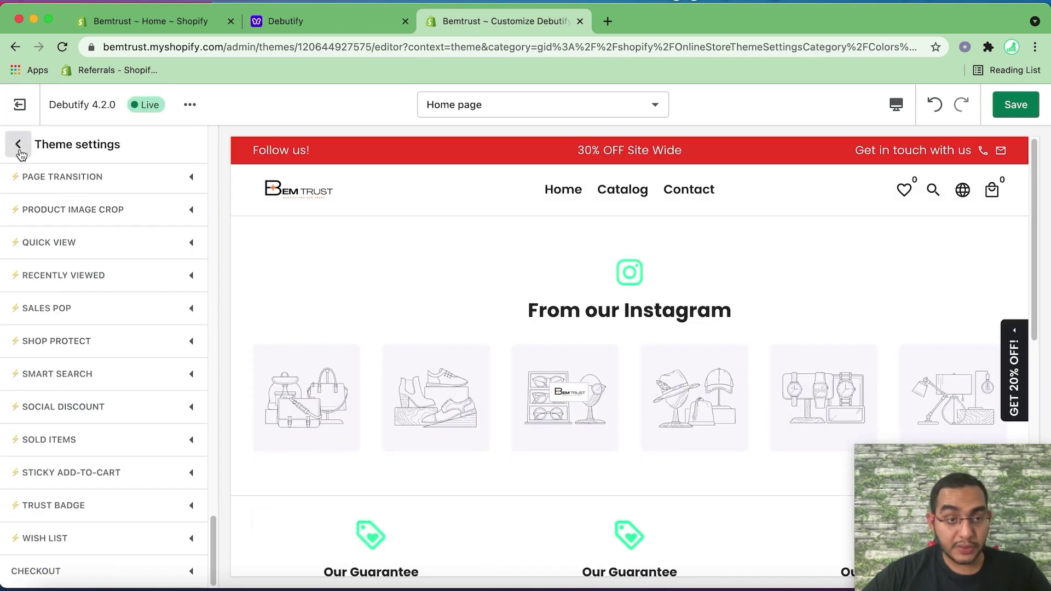
{"action": "left_click", "coordinate": [19, 143]}
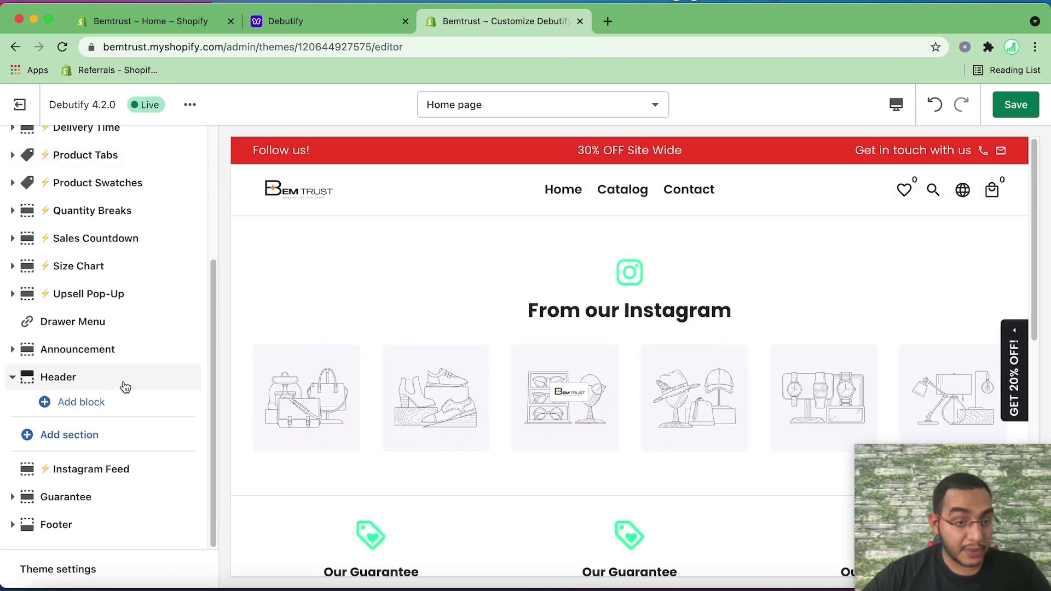
Open the Instagram Feed section and review its settings and its appearance in the store preview
{"action": "left_click", "coordinate": [91, 472]}
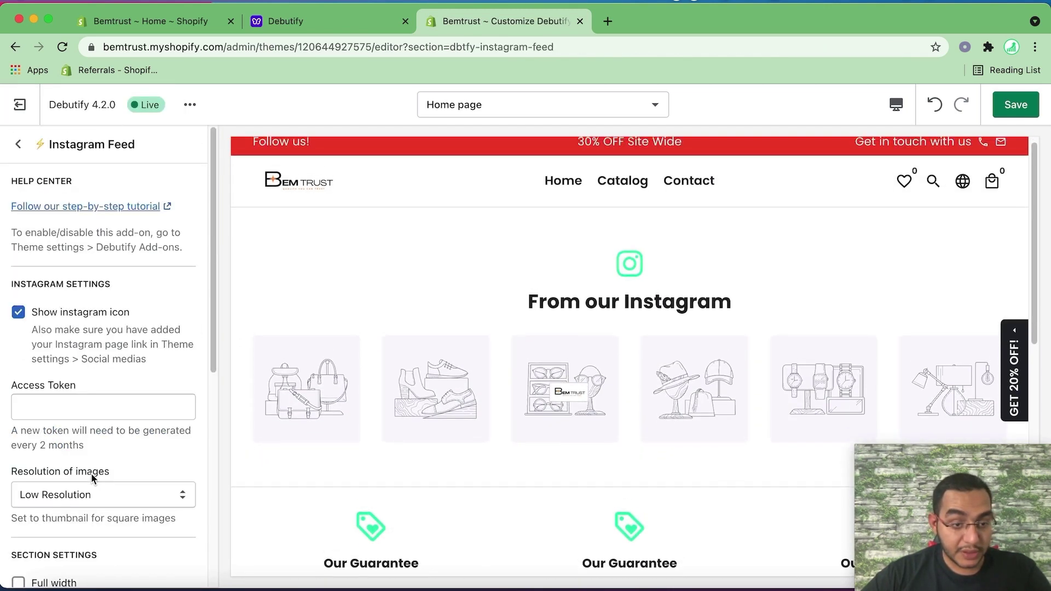
{"action": "left_click", "coordinate": [18, 313]}
{"action": "scroll", "coordinate": [98, 429], "scroll_direction": "down", "scroll_amount": 7}
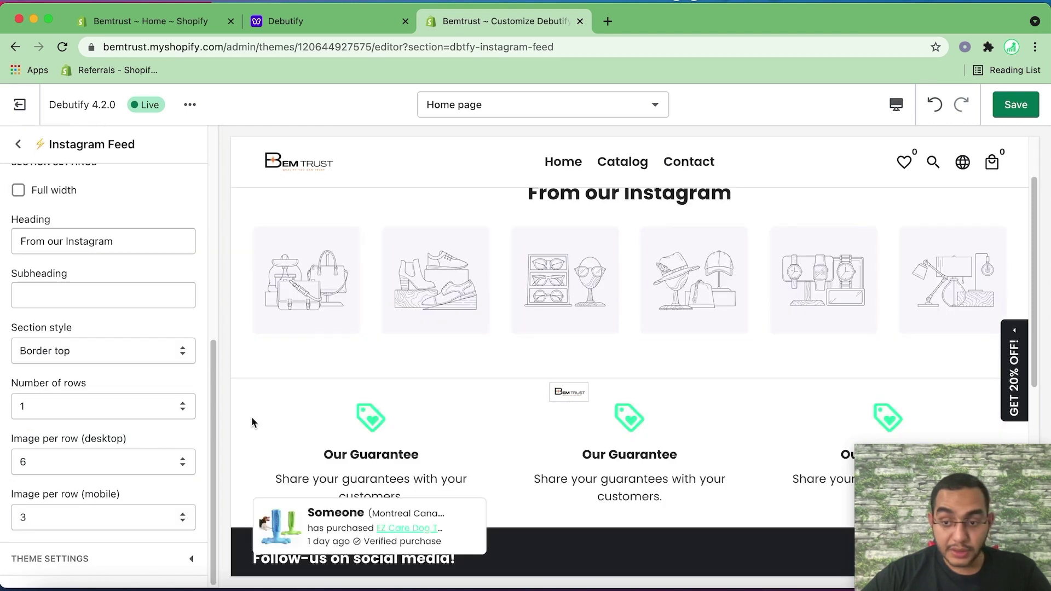
{"action": "scroll", "coordinate": [47, 359], "scroll_direction": "up", "scroll_amount": 7}
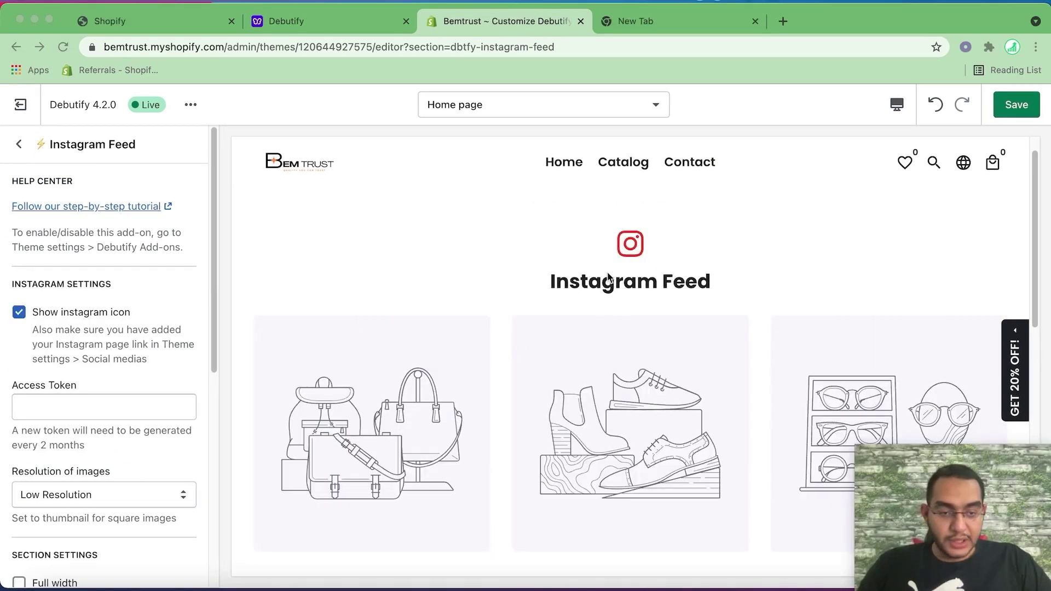
{"action": "scroll", "coordinate": [596, 392], "scroll_direction": "down", "scroll_amount": 3}
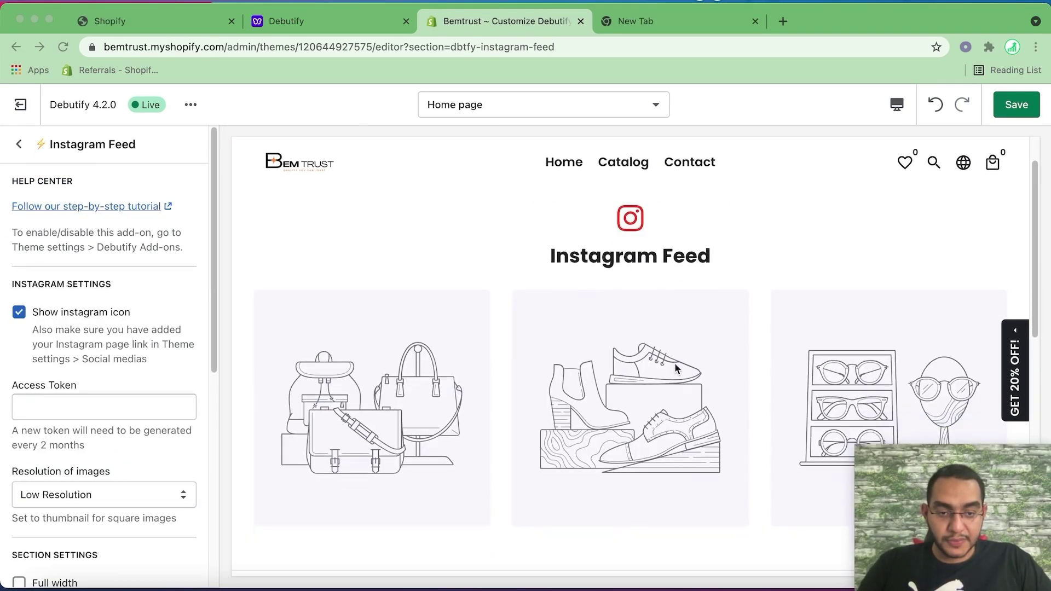
{"action": "scroll", "coordinate": [524, 366], "scroll_direction": "up", "scroll_amount": 4}
{"action": "scroll", "coordinate": [575, 317], "scroll_direction": "down", "scroll_amount": 3}
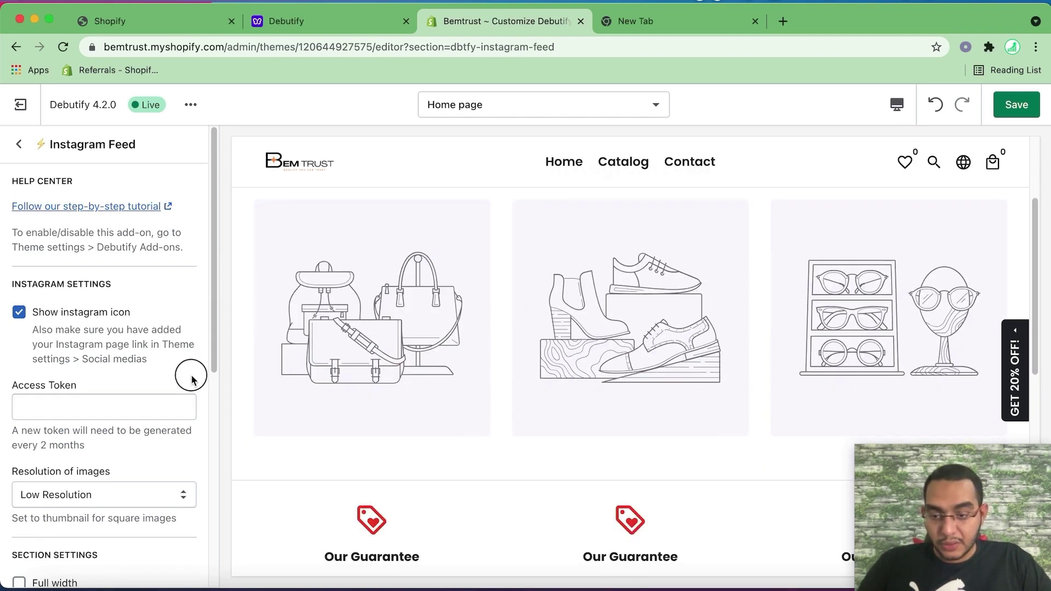
Disable the Instagram Feed add-on in the section's theme settings and return to the section list
{"action": "left_click_drag", "start_coordinate": [215, 350], "coordinate": [216, 570]}
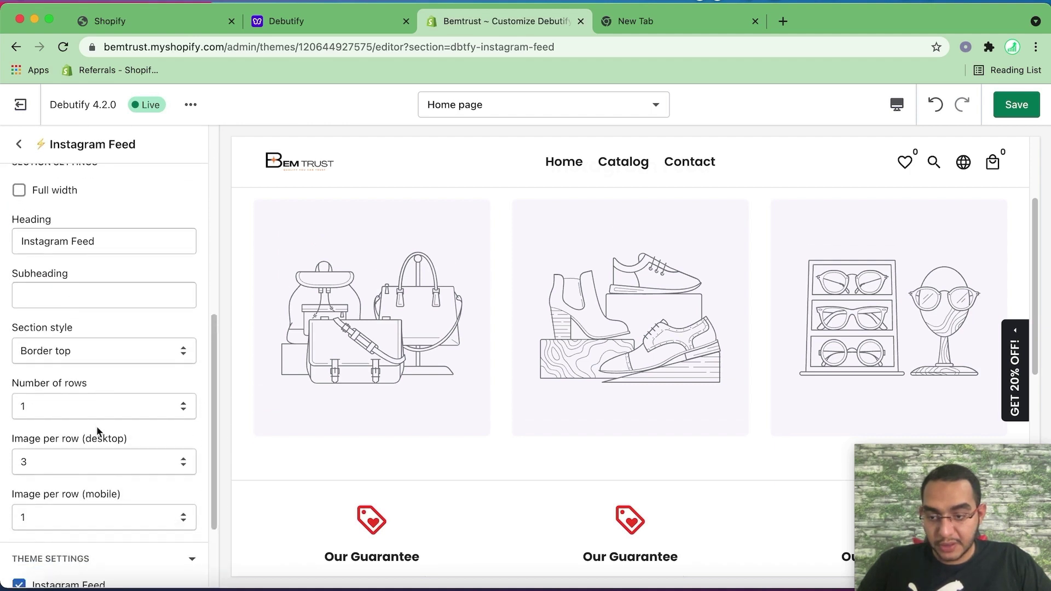
{"action": "scroll", "coordinate": [76, 455], "scroll_direction": "down", "scroll_amount": 3}
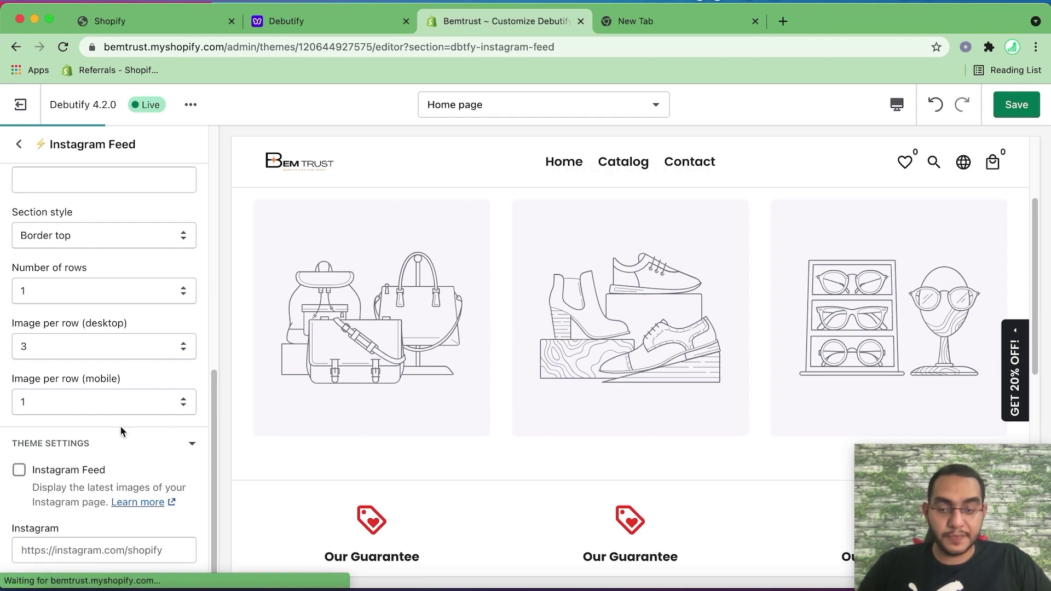
{"action": "scroll", "coordinate": [188, 323], "scroll_direction": "up", "scroll_amount": 6}
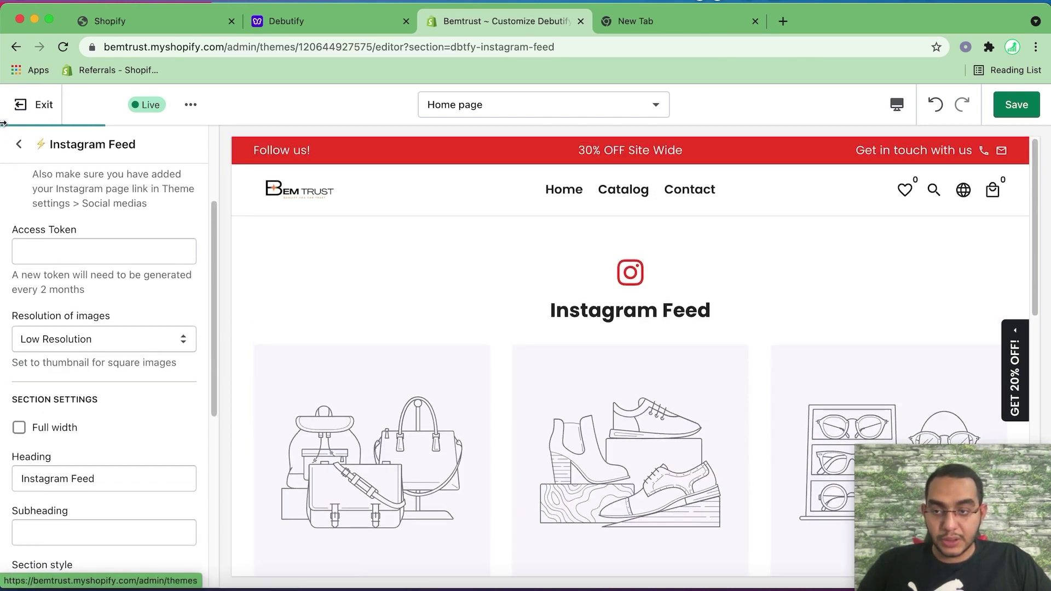
{"action": "left_click", "coordinate": [19, 155]}
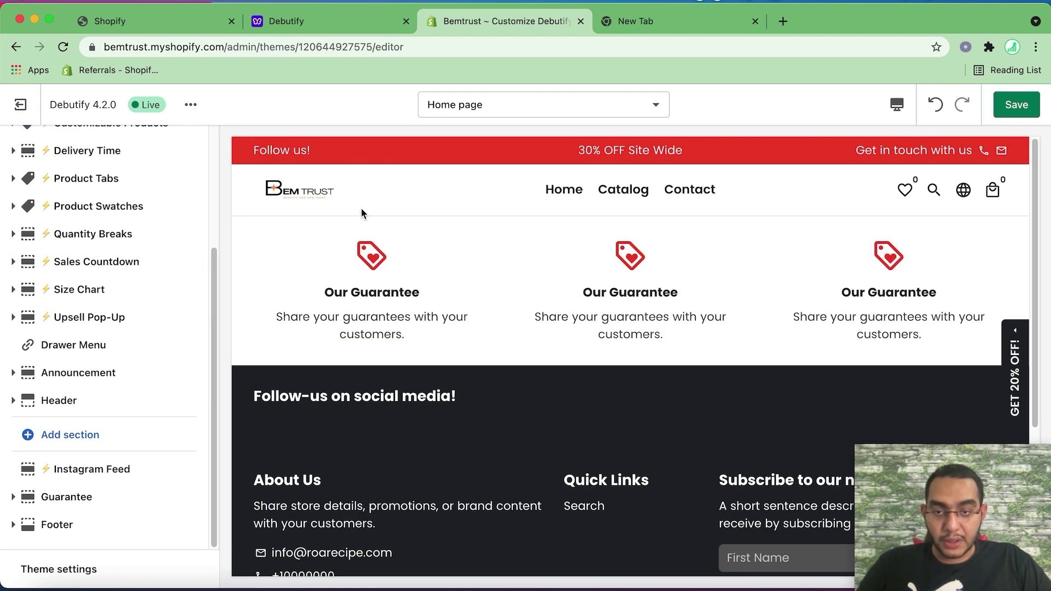
Hide the powered by Shopify and theme by Debutify credentials in the Footer section and save the theme
{"action": "scroll", "coordinate": [465, 359], "scroll_direction": "down", "scroll_amount": 3}
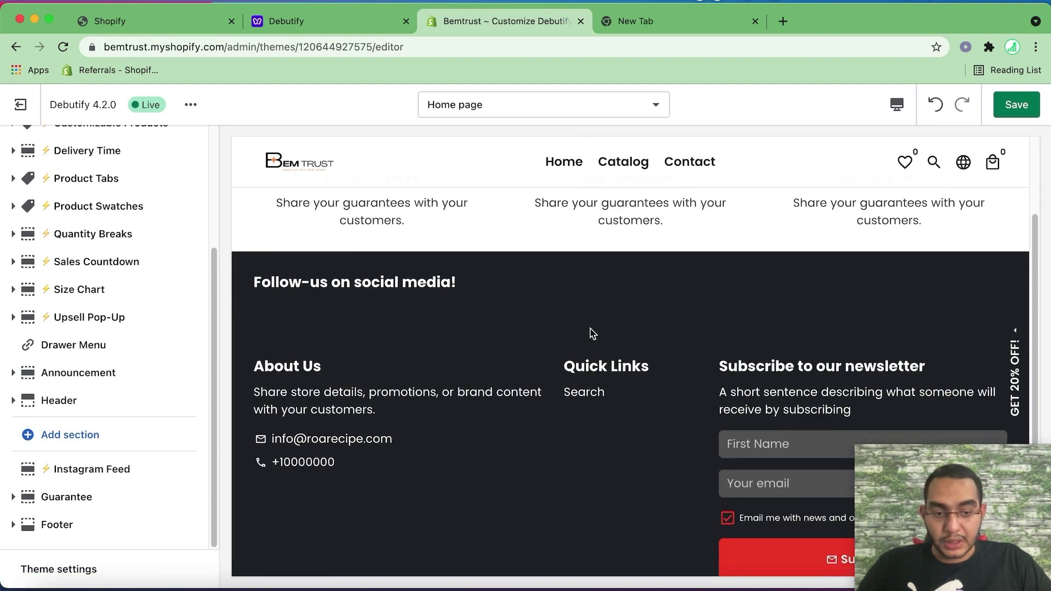
{"action": "scroll", "coordinate": [592, 331], "scroll_direction": "down", "scroll_amount": 3}
{"action": "left_click_drag", "start_coordinate": [554, 548], "coordinate": [249, 545]}
{"action": "left_click", "coordinate": [400, 569]}
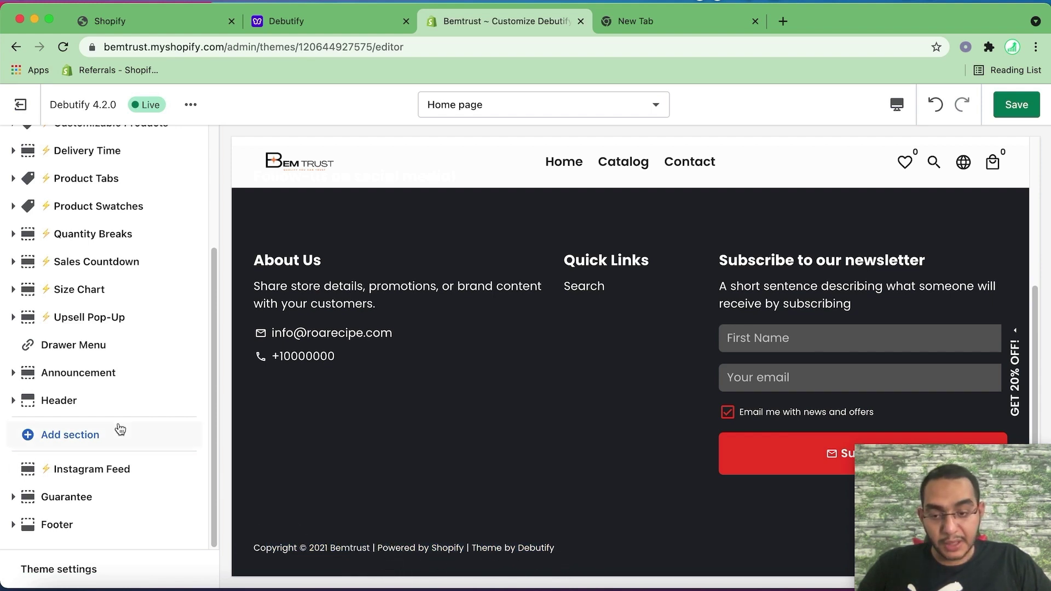
{"action": "left_click", "coordinate": [67, 526]}
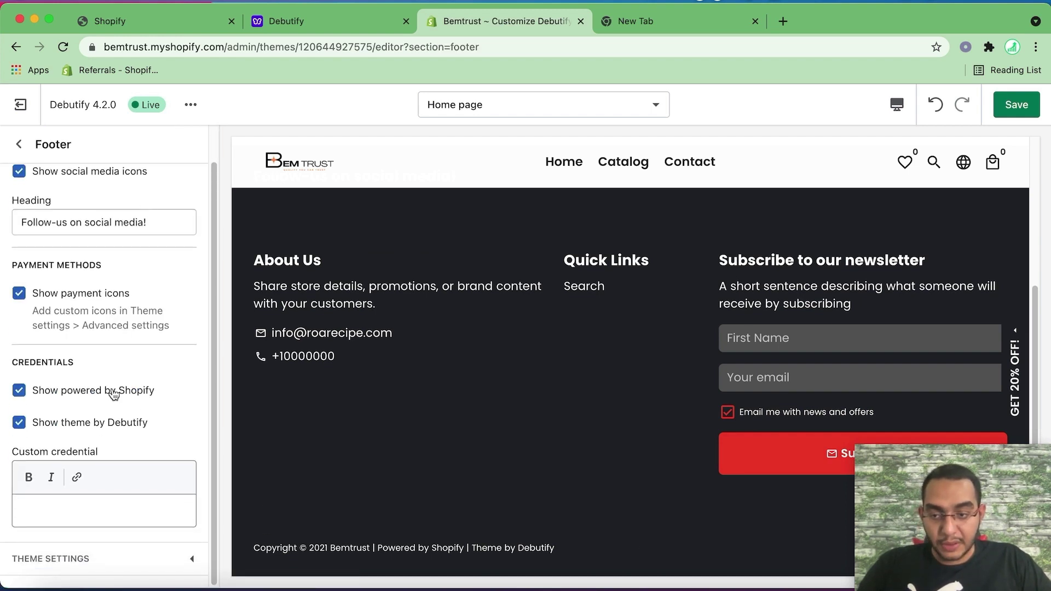
{"action": "left_click", "coordinate": [8, 146]}
{"action": "scroll", "coordinate": [49, 510], "scroll_direction": "down", "scroll_amount": 2}
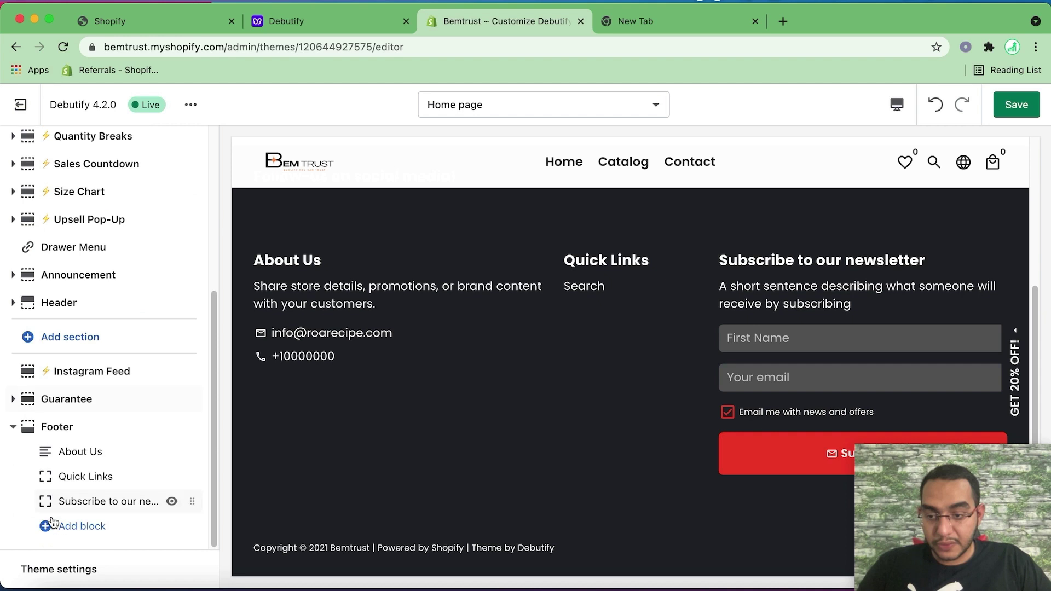
{"action": "left_click", "coordinate": [68, 428]}
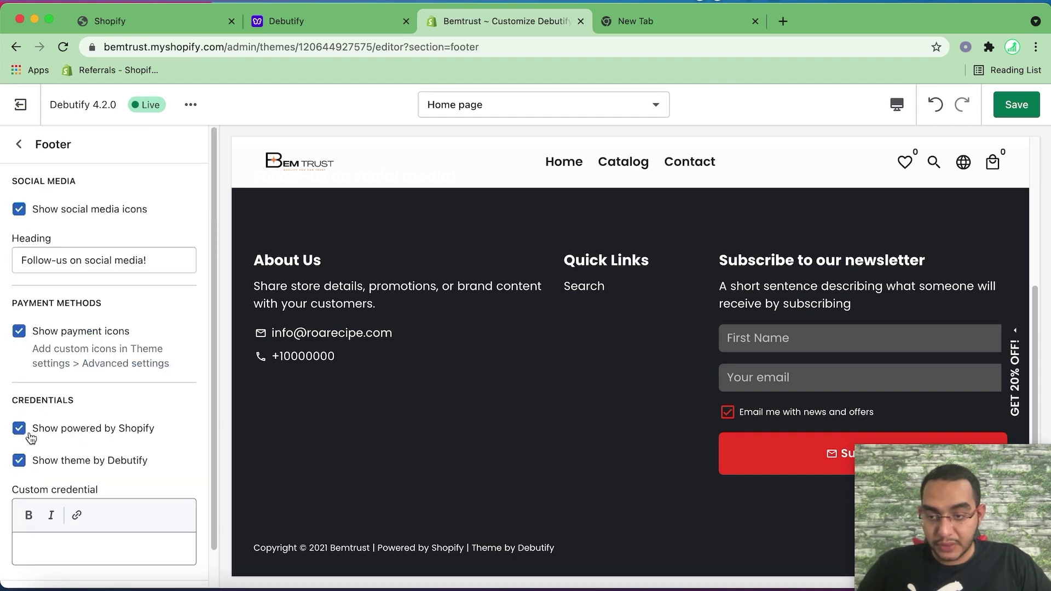
{"action": "left_click", "coordinate": [20, 460]}
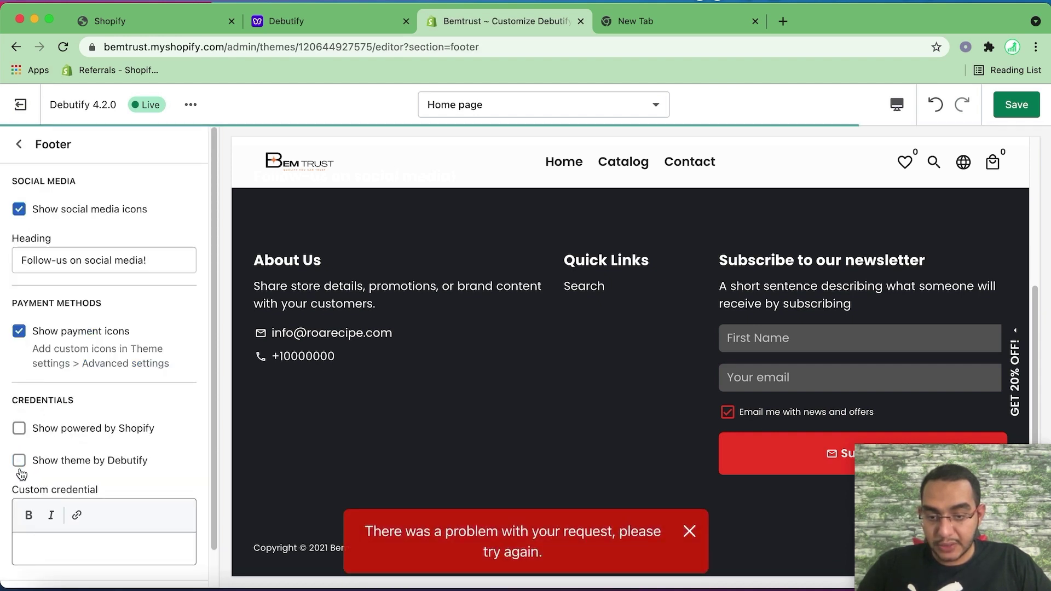
{"action": "left_click", "coordinate": [689, 532]}
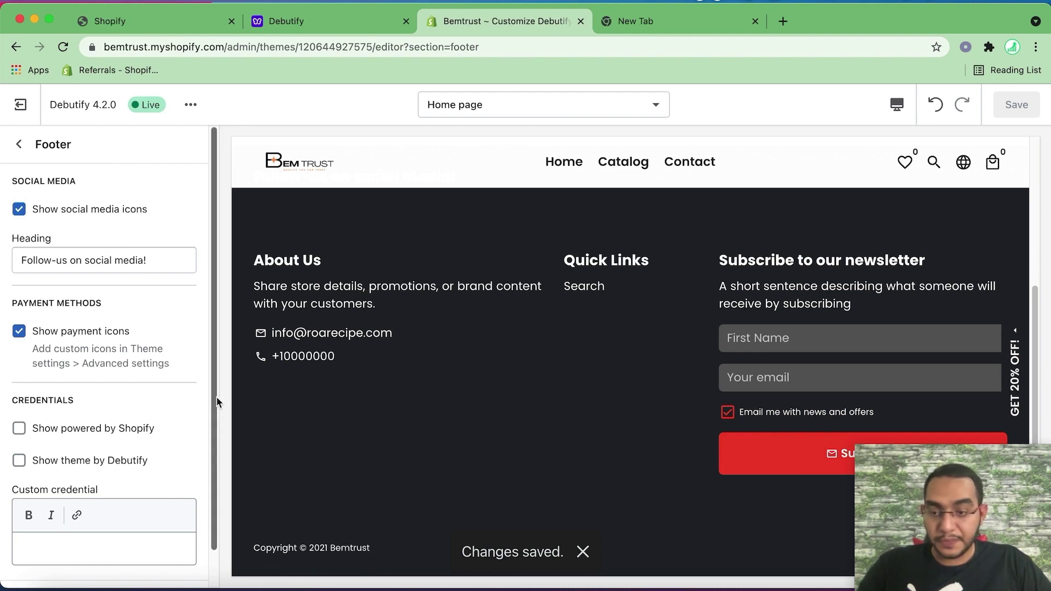
{"action": "left_click", "coordinate": [18, 144]}
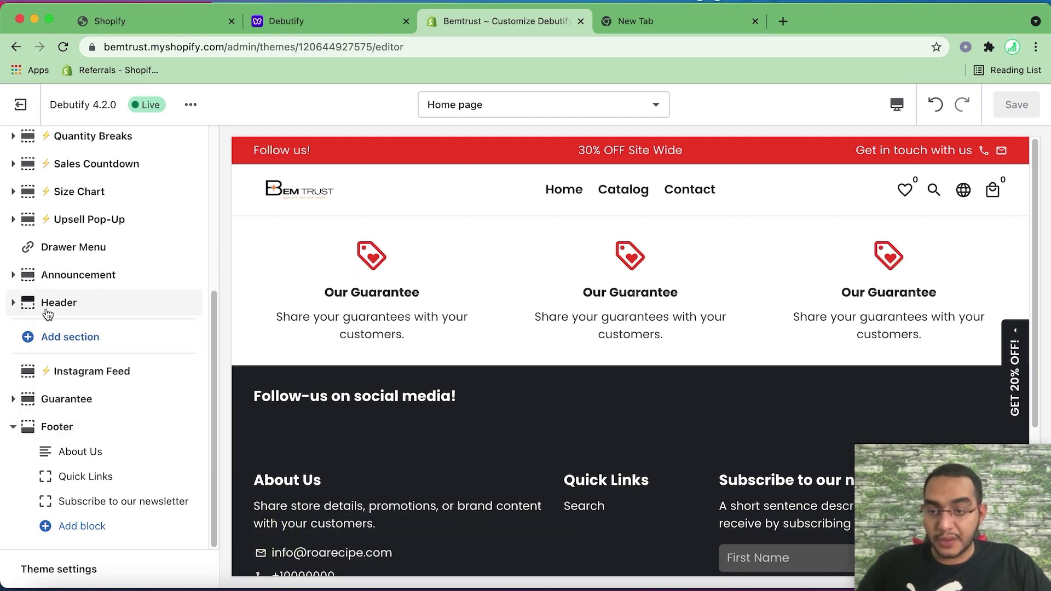
Add a Slideshow section to the home page below the Header
{"action": "left_click", "coordinate": [48, 344]}
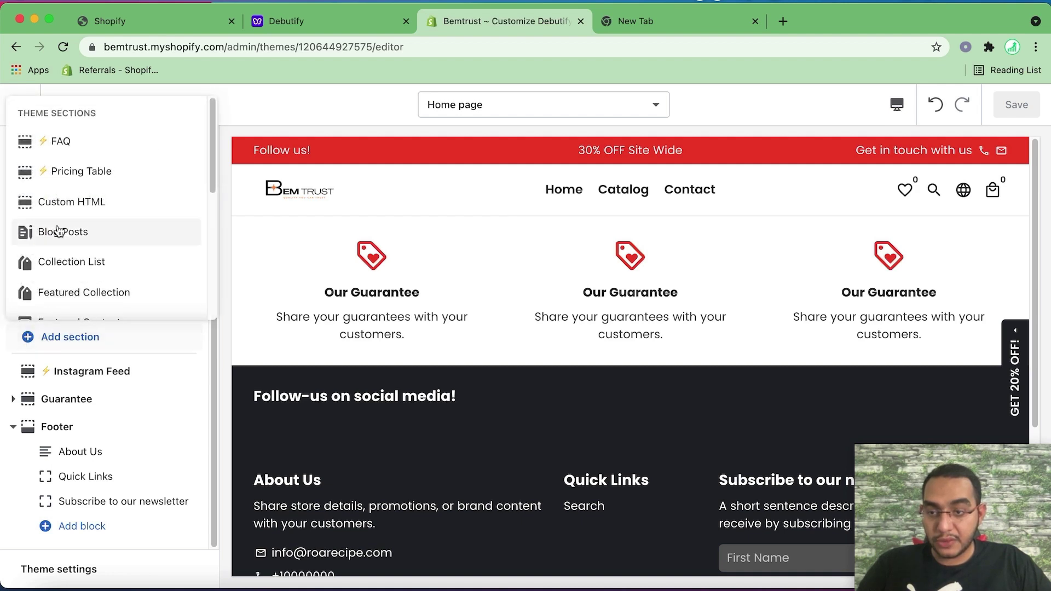
{"action": "left_click_drag", "start_coordinate": [213, 152], "coordinate": [206, 264]}
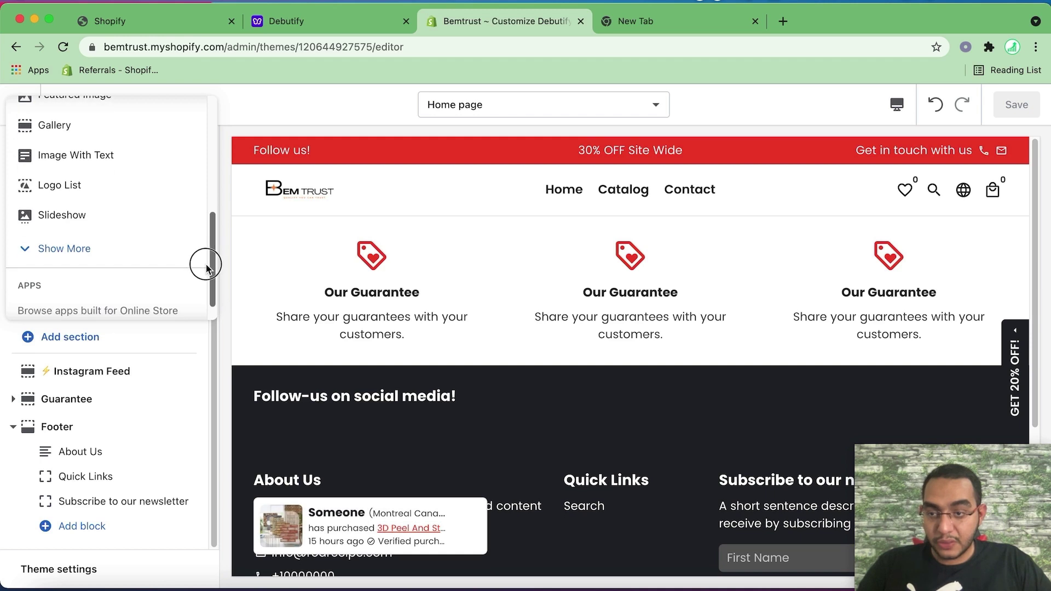
{"action": "left_click", "coordinate": [125, 230]}
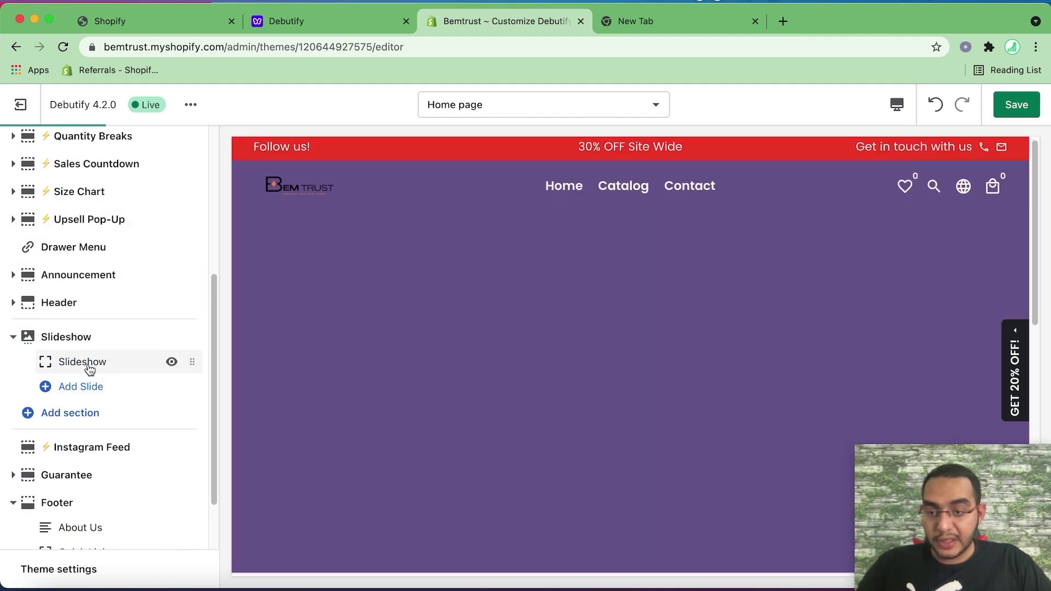
Add a second slide to the slideshow, try hiding it, and remove it again
{"action": "left_click", "coordinate": [89, 387]}
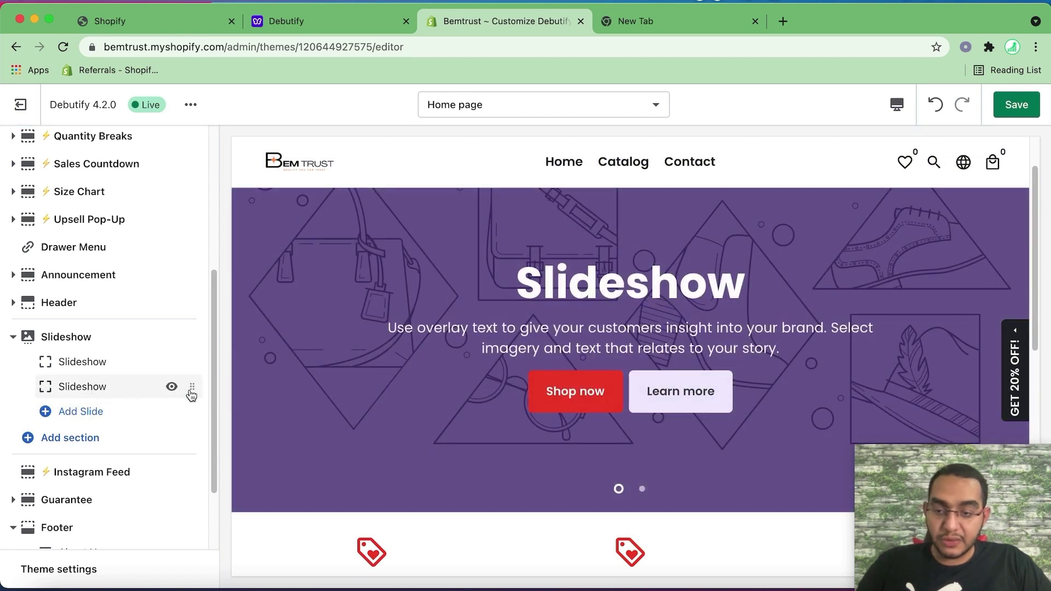
{"action": "left_click", "coordinate": [171, 387]}
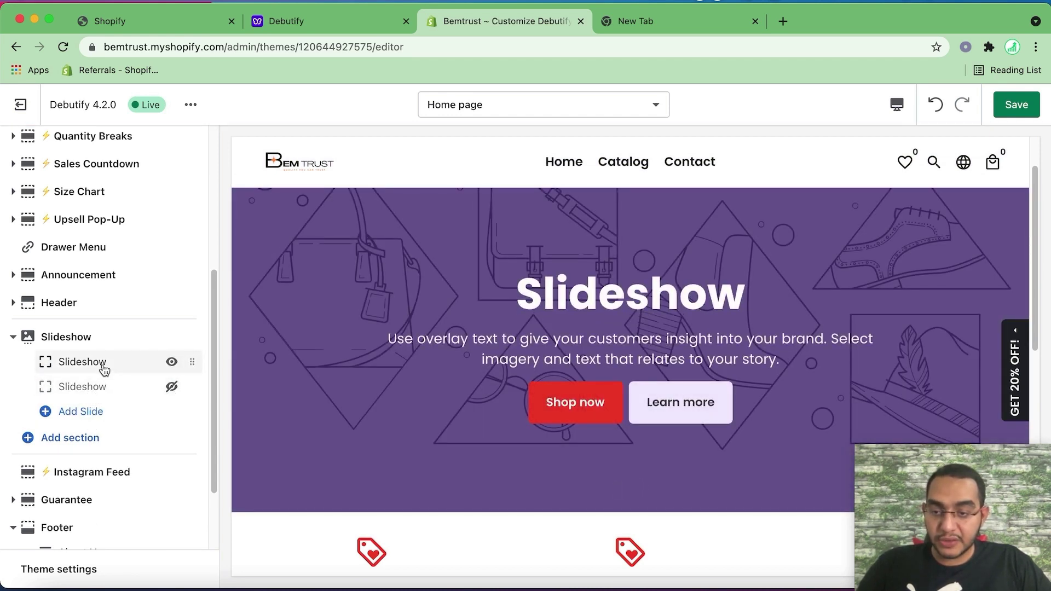
{"action": "left_click", "coordinate": [128, 395]}
{"action": "scroll", "coordinate": [128, 401], "scroll_direction": "down", "scroll_amount": 10}
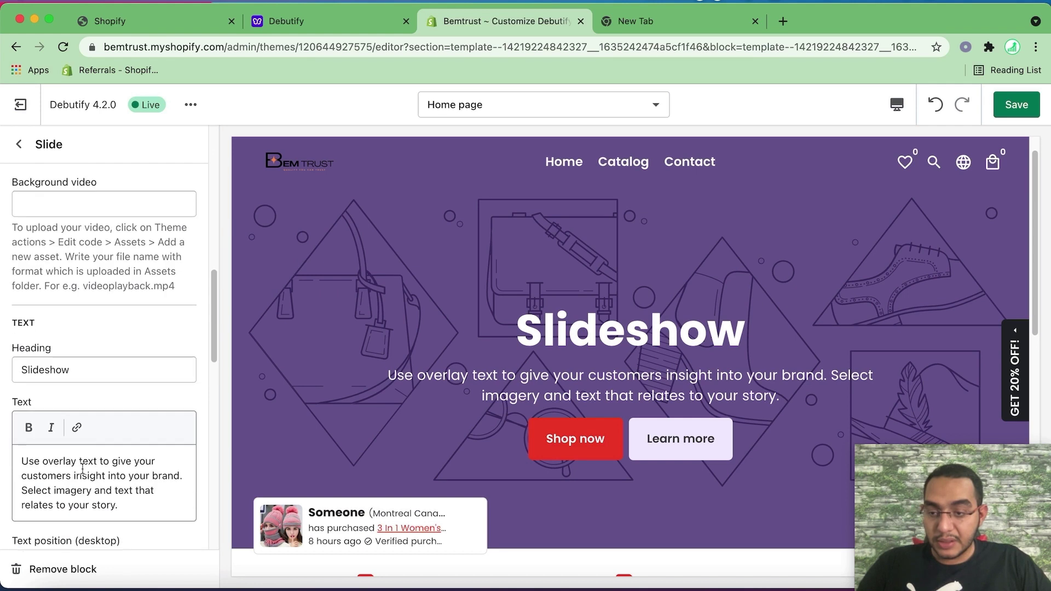
{"action": "left_click", "coordinate": [63, 570]}
Open the image picker for the first slide's desktop background and search the free images for "shopping"
{"action": "left_click", "coordinate": [91, 362]}
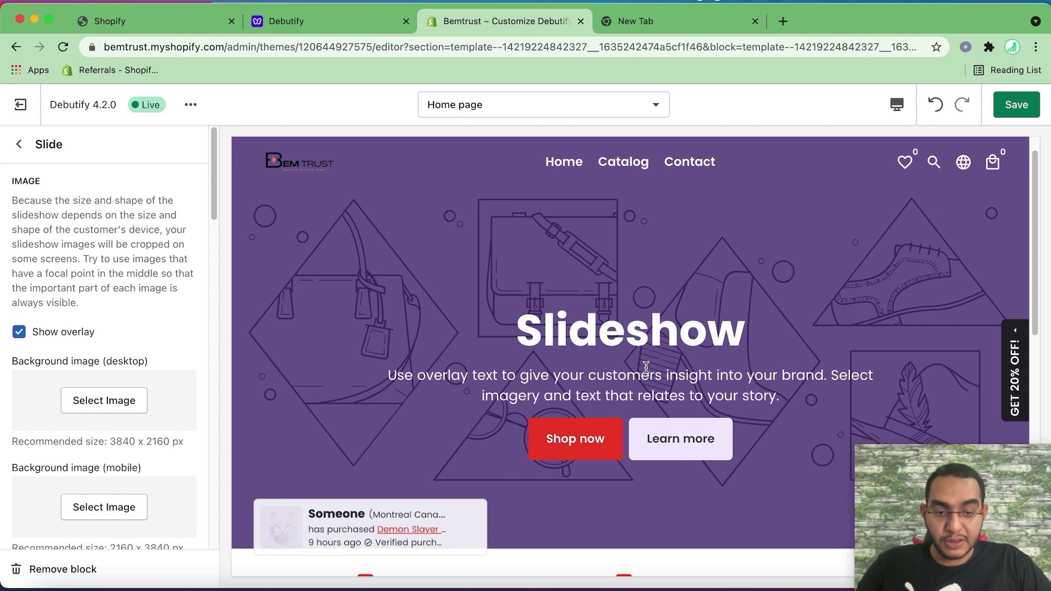
{"action": "scroll", "coordinate": [87, 345], "scroll_direction": "down", "scroll_amount": 1}
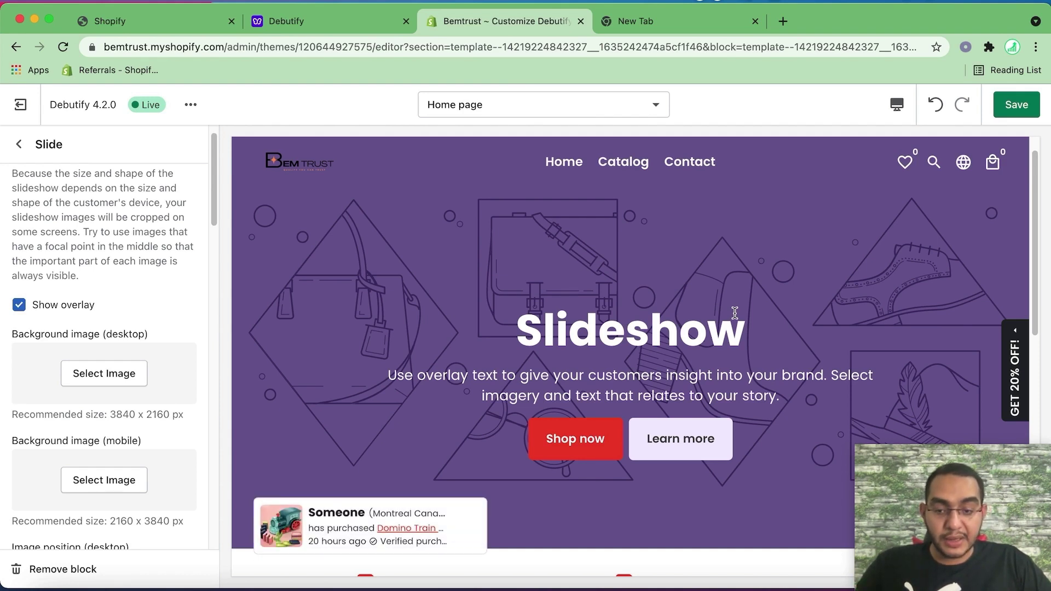
{"action": "left_click", "coordinate": [105, 374]}
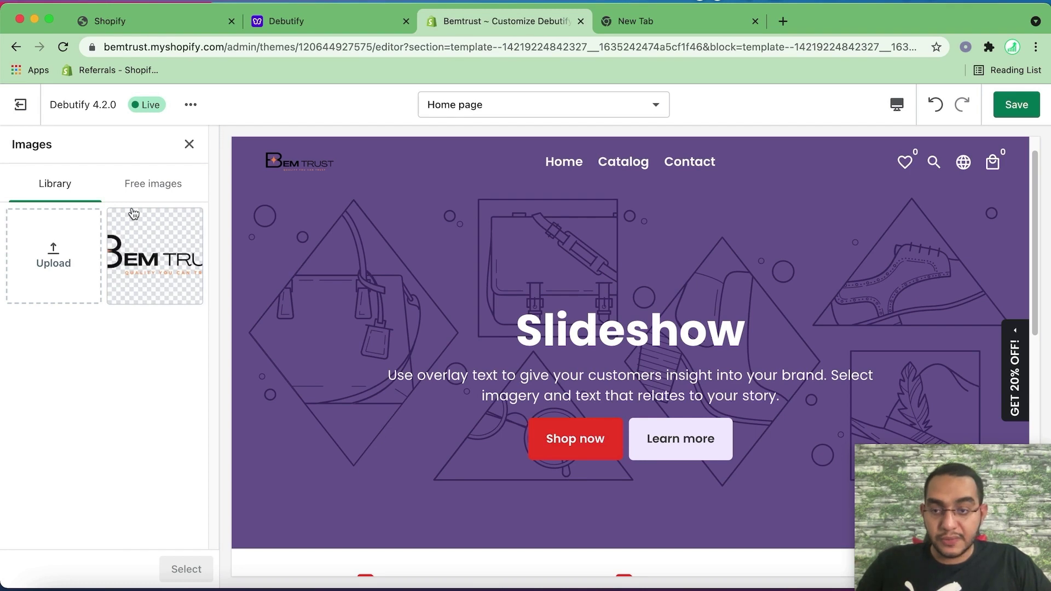
{"action": "left_click", "coordinate": [137, 192]}
{"action": "left_click", "coordinate": [106, 225]}
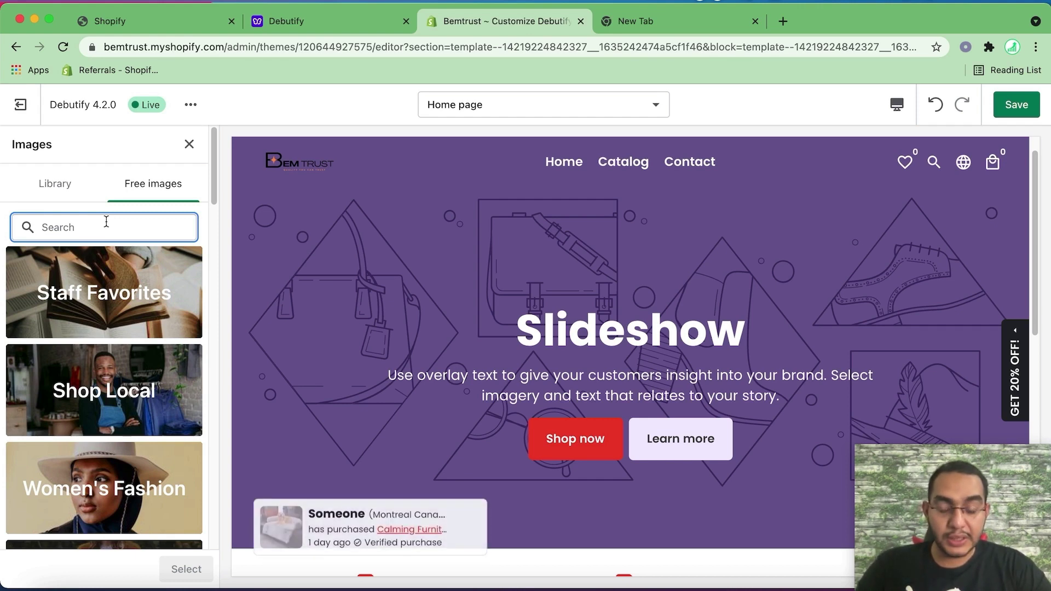
{"action": "type", "text": "shoppi"}
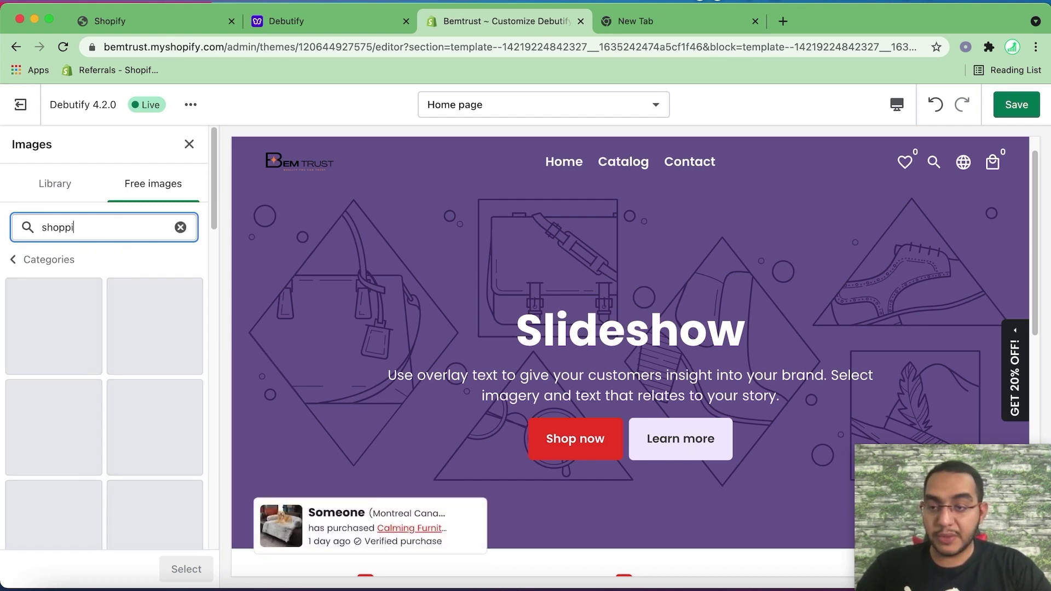
{"action": "type", "text": "ng"}
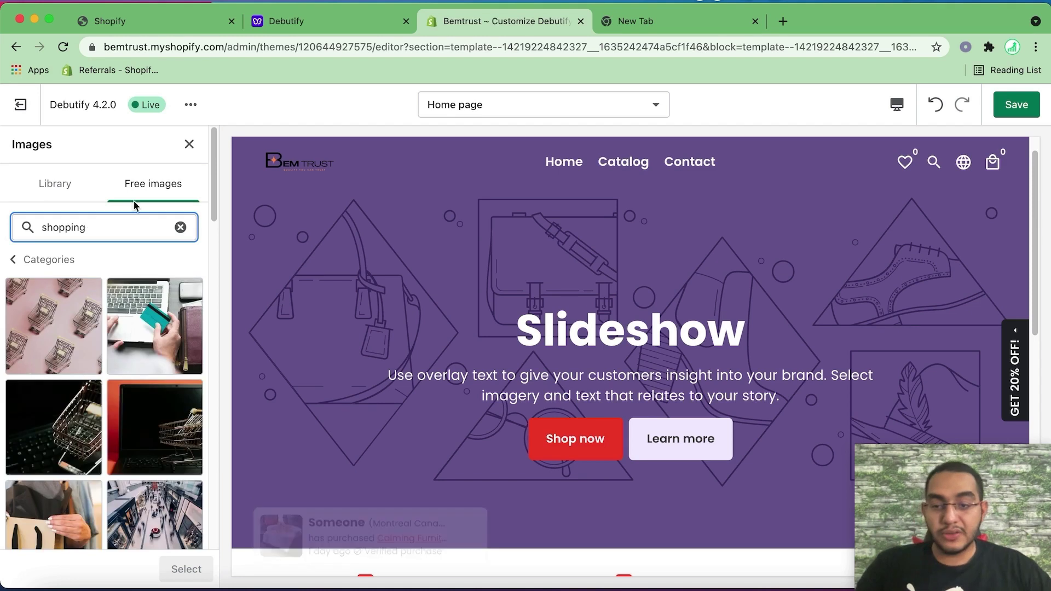
Preview several free shopping images on the slide and set the dark photo of parked shopping carts as its desktop background
{"action": "scroll", "coordinate": [106, 349], "scroll_direction": "down", "scroll_amount": 3}
{"action": "scroll", "coordinate": [106, 349], "scroll_direction": "down", "scroll_amount": 5}
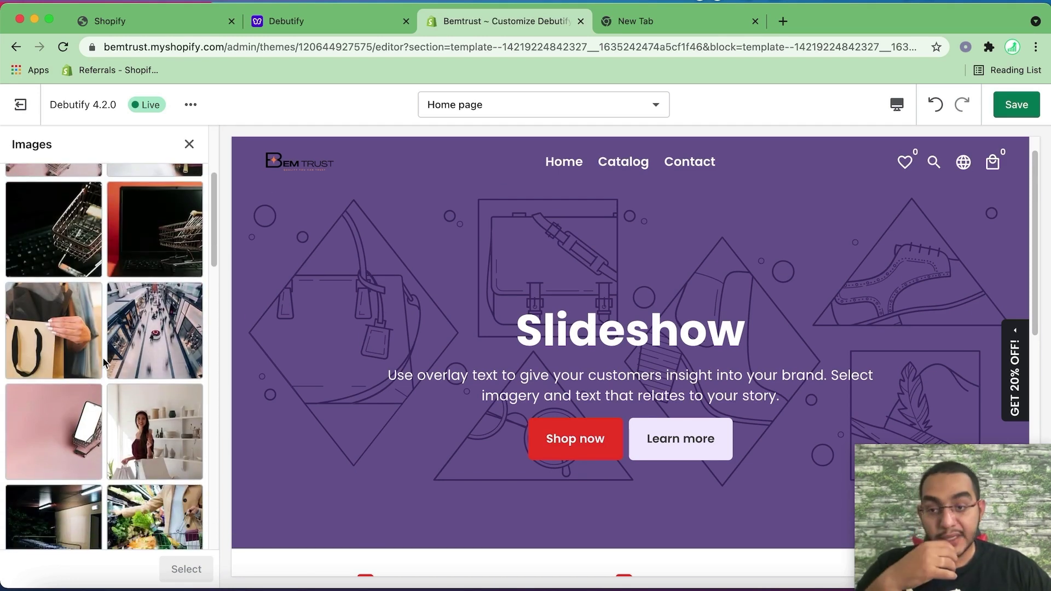
{"action": "scroll", "coordinate": [158, 411], "scroll_direction": "down", "scroll_amount": 8}
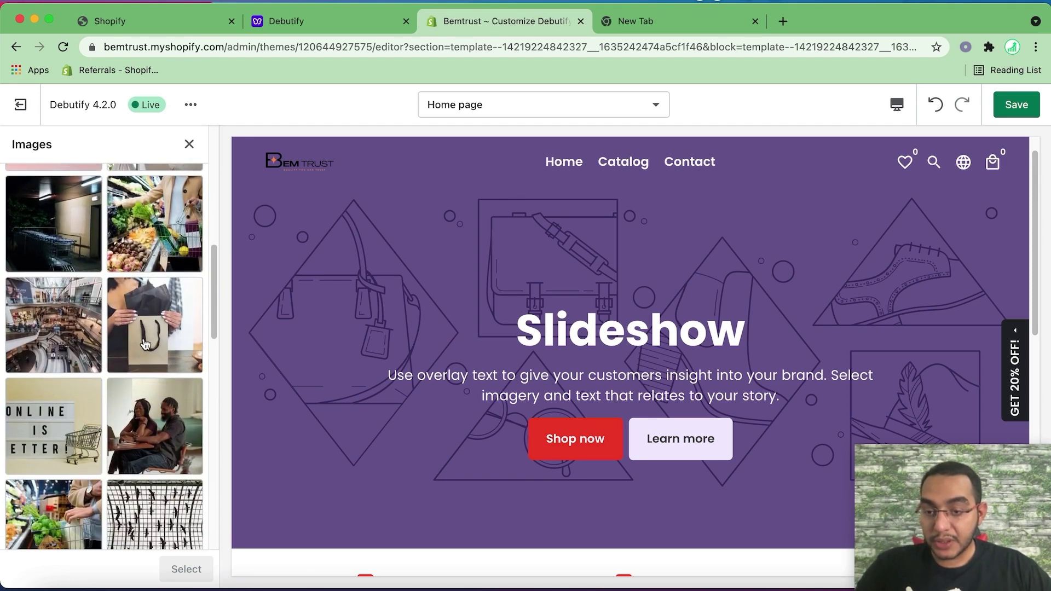
{"action": "scroll", "coordinate": [146, 352], "scroll_direction": "down", "scroll_amount": 10}
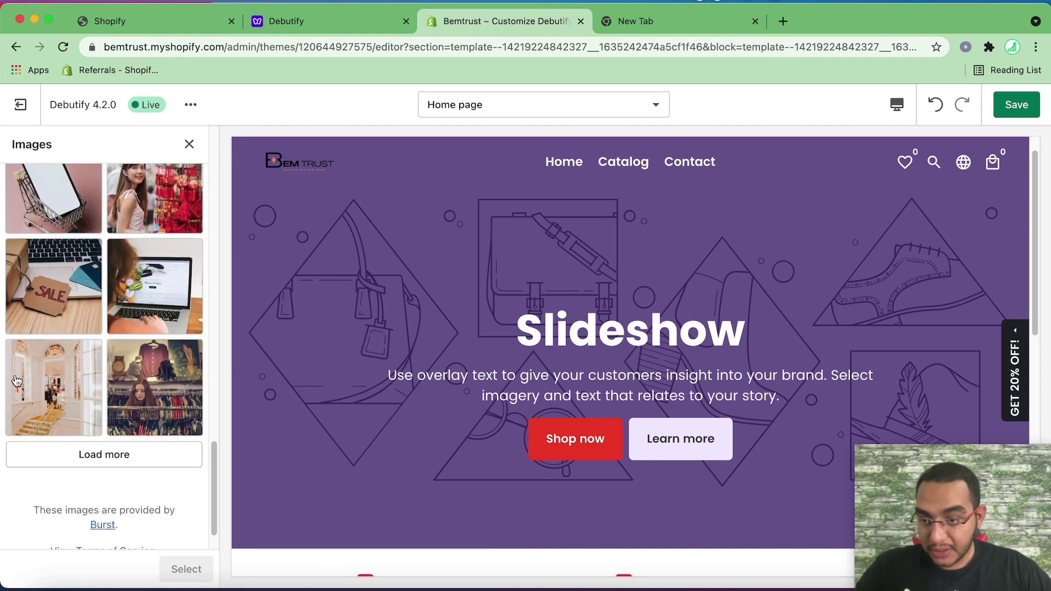
{"action": "scroll", "coordinate": [55, 361], "scroll_direction": "up", "scroll_amount": 2}
{"action": "left_click", "coordinate": [41, 343]}
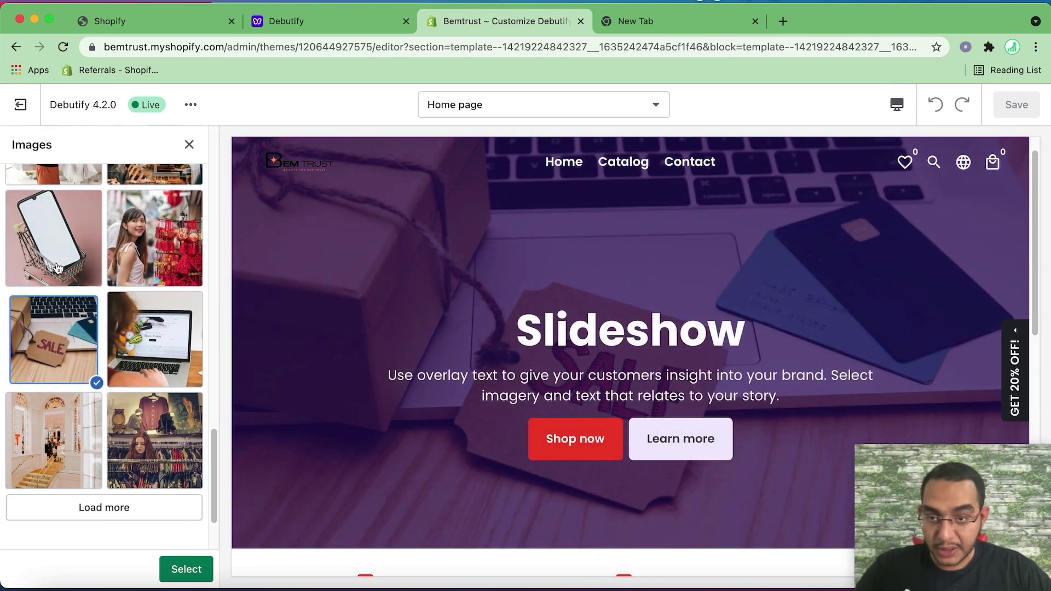
{"action": "scroll", "coordinate": [71, 304], "scroll_direction": "up", "scroll_amount": 5}
{"action": "left_click", "coordinate": [164, 264]}
{"action": "scroll", "coordinate": [104, 328], "scroll_direction": "up", "scroll_amount": 4}
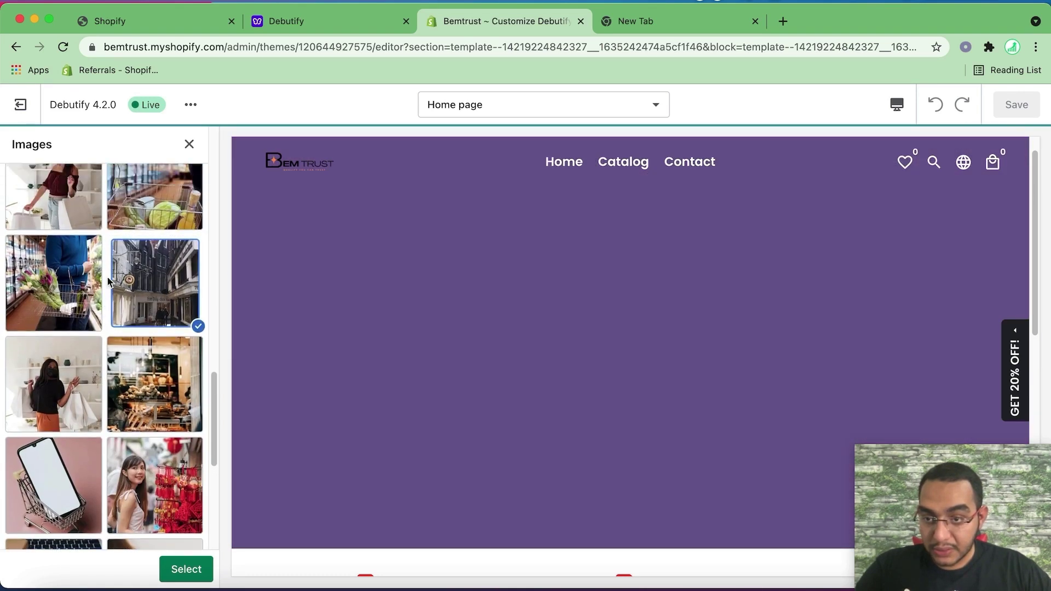
{"action": "left_click", "coordinate": [53, 396]}
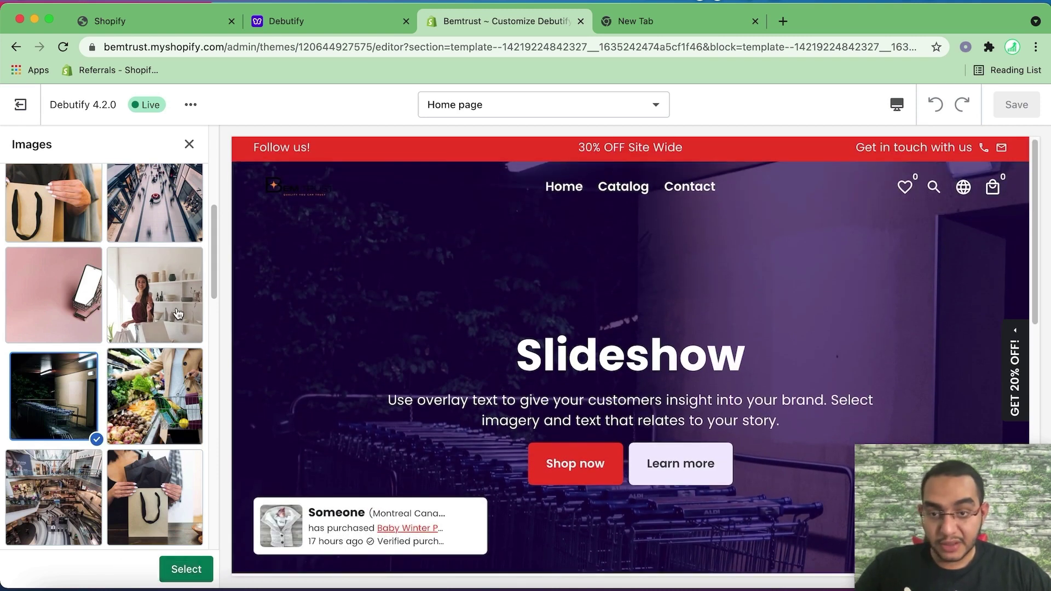
{"action": "left_click", "coordinate": [186, 570]}
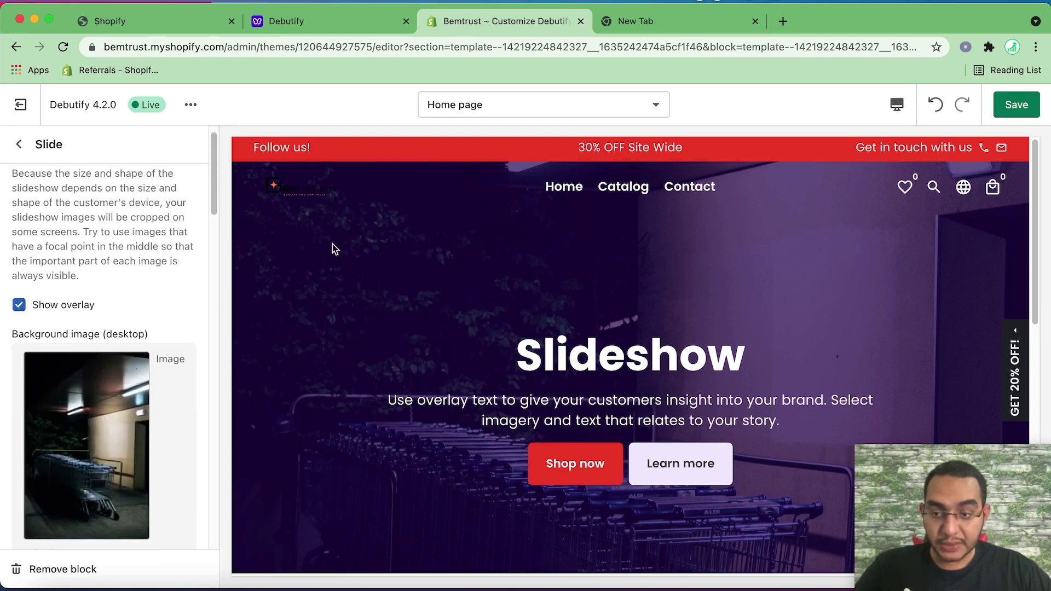
Turn off the slide's overlay and search the free images for "lifestyle" to replace the desktop background
{"action": "scroll", "coordinate": [307, 236], "scroll_direction": "down", "scroll_amount": 1}
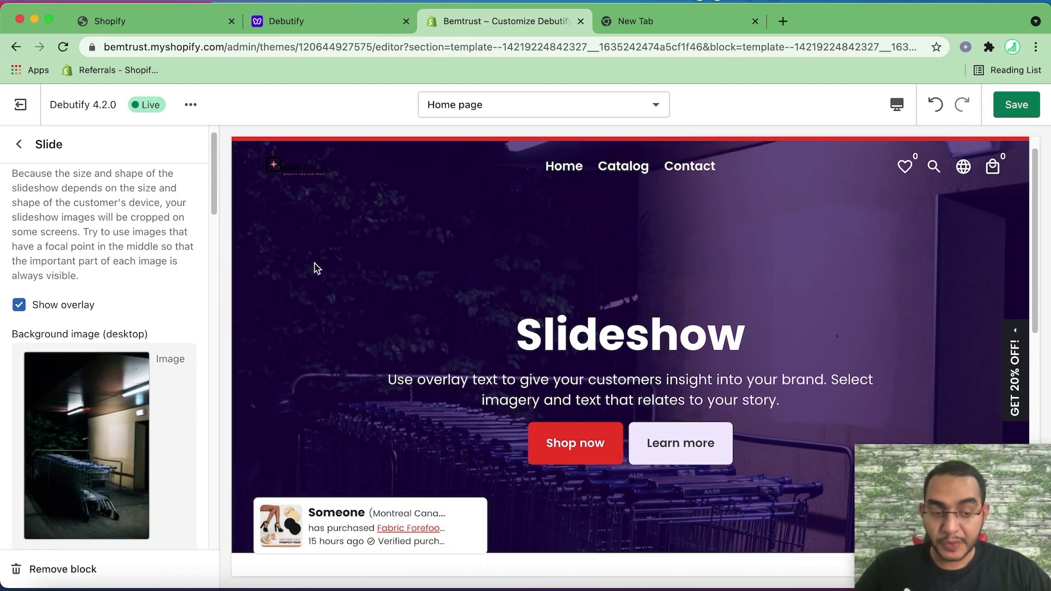
{"action": "left_click", "coordinate": [53, 315]}
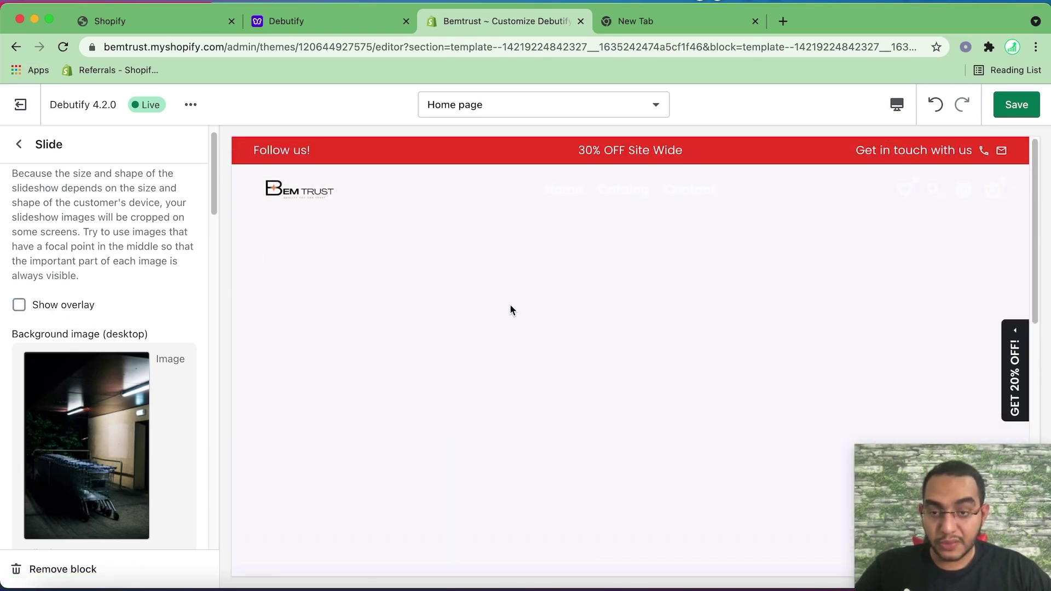
{"action": "scroll", "coordinate": [121, 433], "scroll_direction": "down", "scroll_amount": 3}
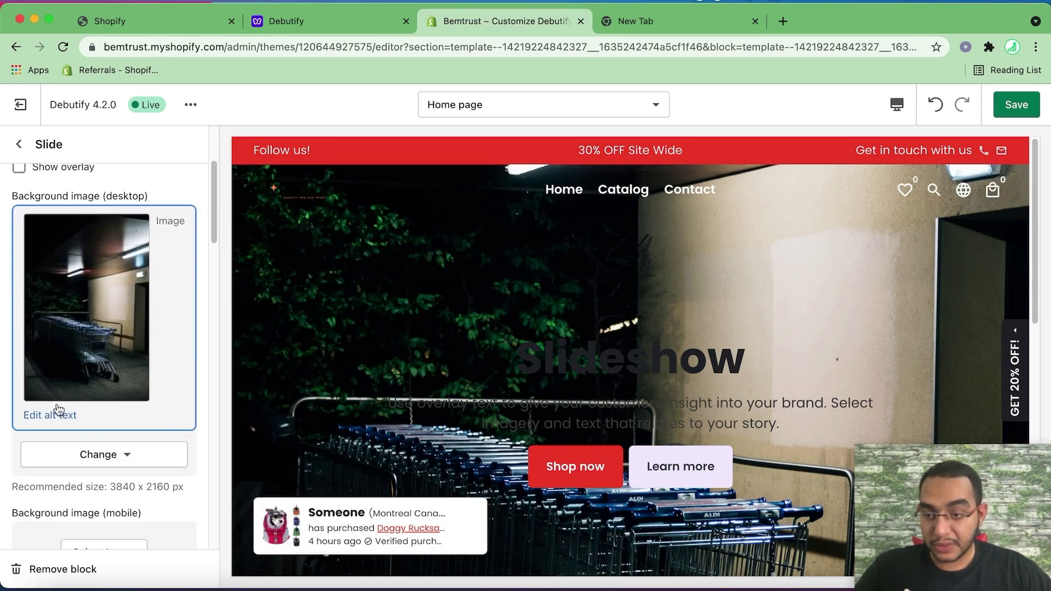
{"action": "left_click", "coordinate": [110, 315]}
{"action": "left_click", "coordinate": [122, 182]}
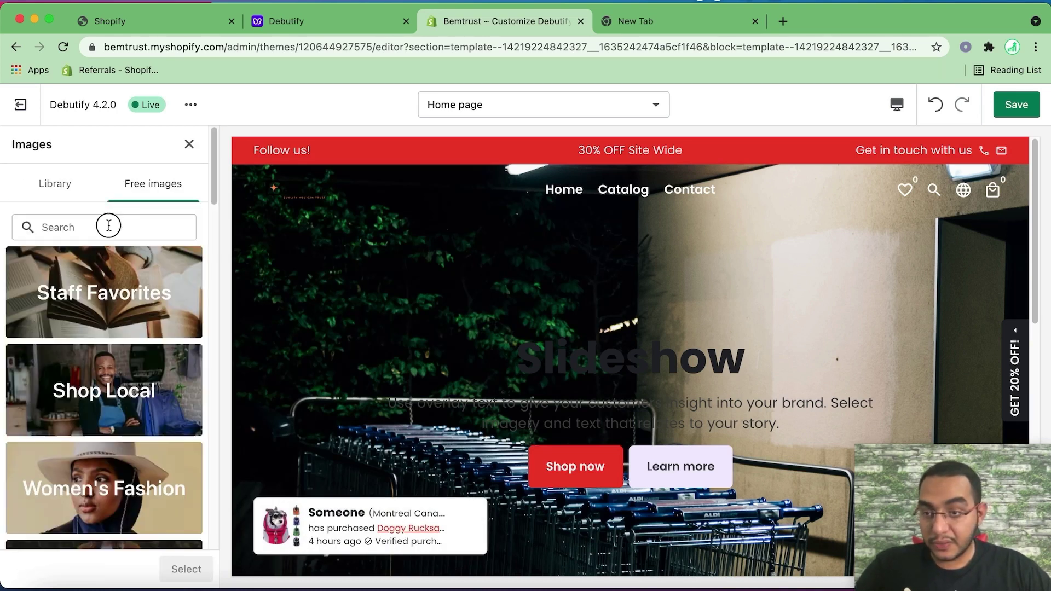
{"action": "left_click", "coordinate": [109, 226]}
{"action": "type", "text": "lif"}
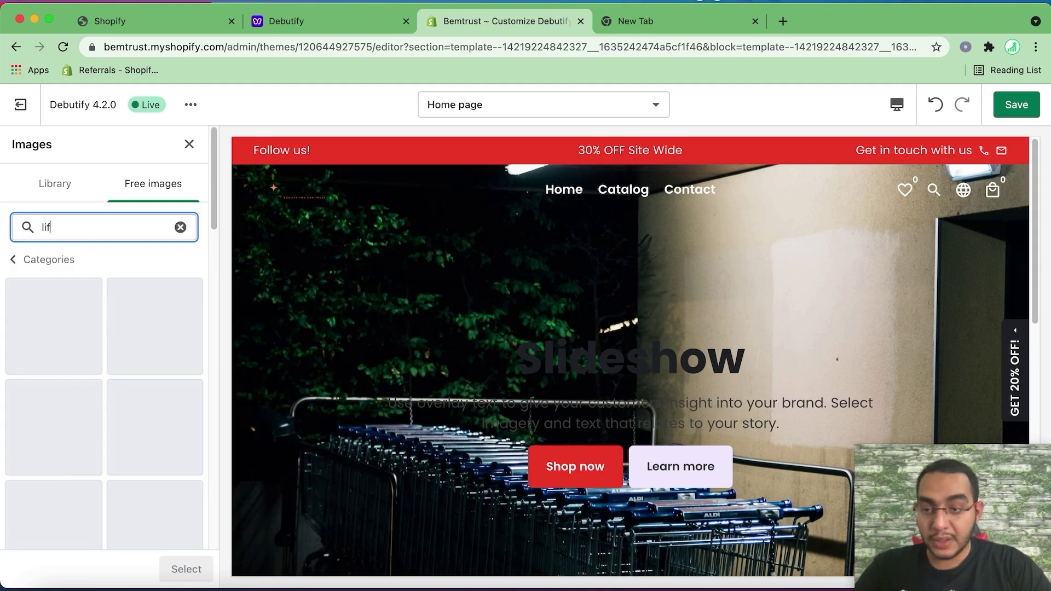
{"action": "type", "text": "estyle"}
Set the photo of an open book with pink flowers as the slide's desktop background image
{"action": "scroll", "coordinate": [90, 307], "scroll_direction": "down", "scroll_amount": 5}
{"action": "left_click", "coordinate": [53, 275]}
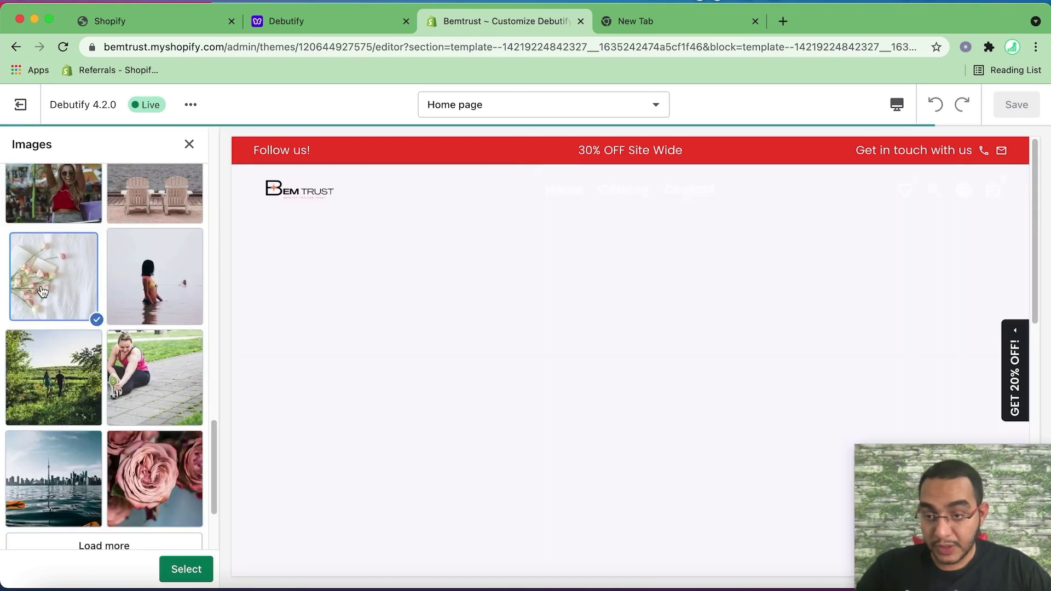
{"action": "left_click", "coordinate": [181, 568]}
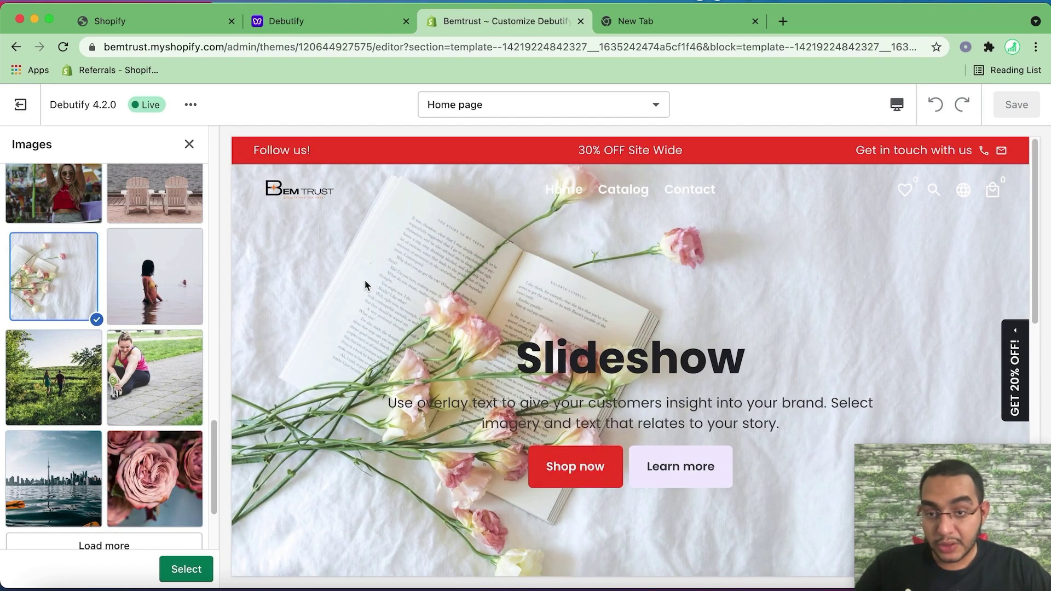
{"action": "left_click", "coordinate": [181, 568]}
Try linking the whole slide to All products, and clear the slide link again
{"action": "scroll", "coordinate": [113, 286], "scroll_direction": "up", "scroll_amount": 3}
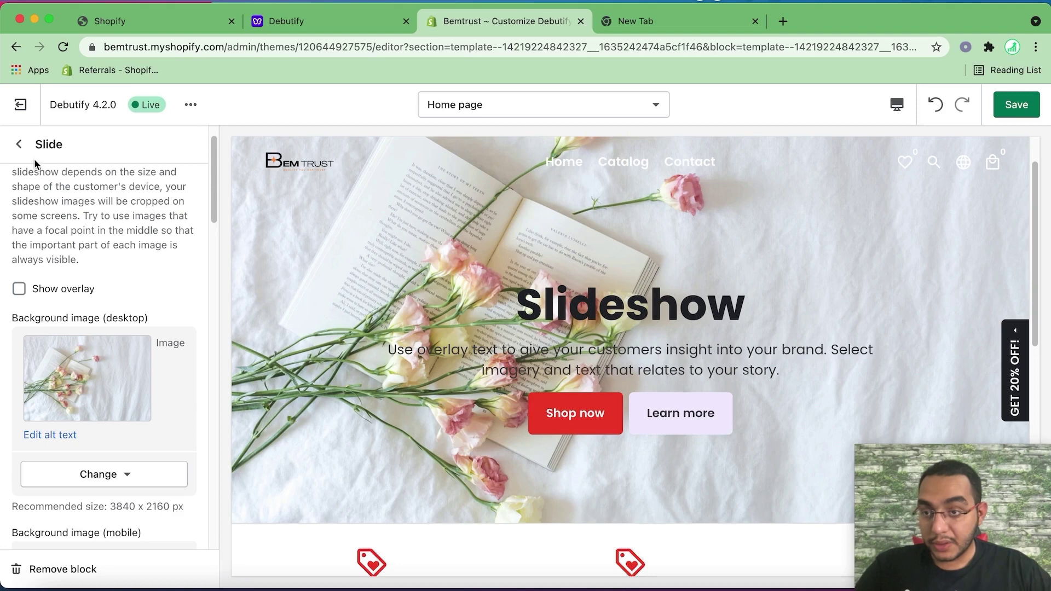
{"action": "scroll", "coordinate": [98, 289], "scroll_direction": "down", "scroll_amount": 8}
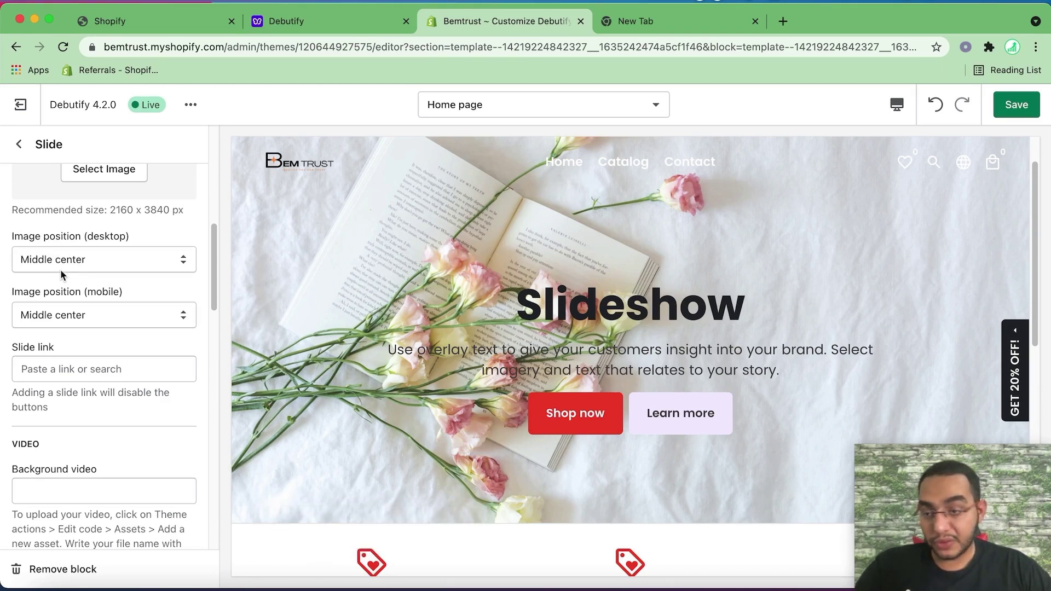
{"action": "scroll", "coordinate": [69, 327], "scroll_direction": "down", "scroll_amount": 4}
{"action": "scroll", "coordinate": [43, 235], "scroll_direction": "up", "scroll_amount": 1}
{"action": "left_click", "coordinate": [70, 245]}
{"action": "left_click", "coordinate": [71, 301]}
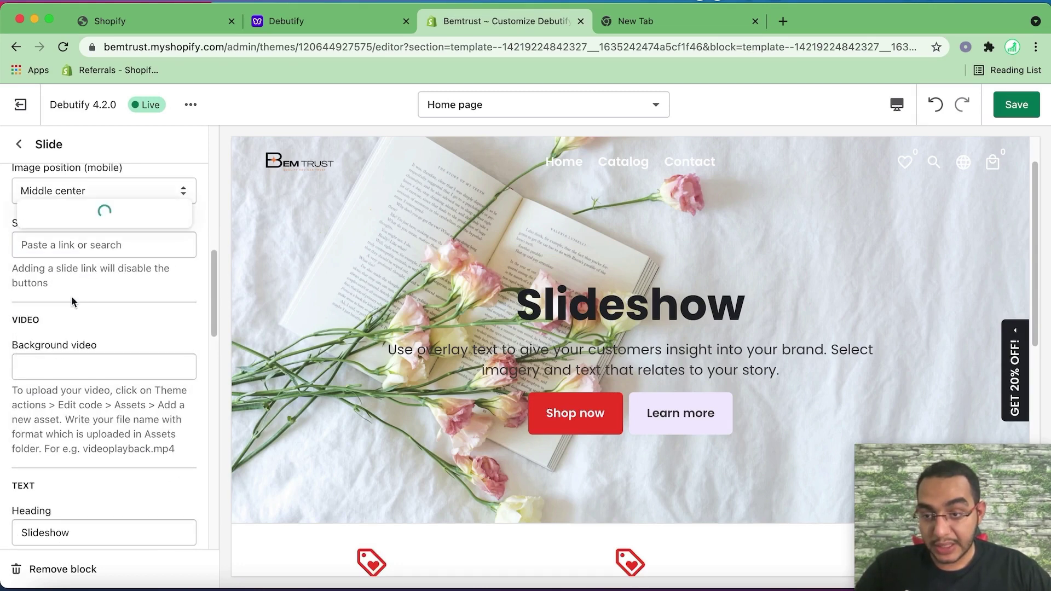
{"action": "left_click", "coordinate": [71, 313]}
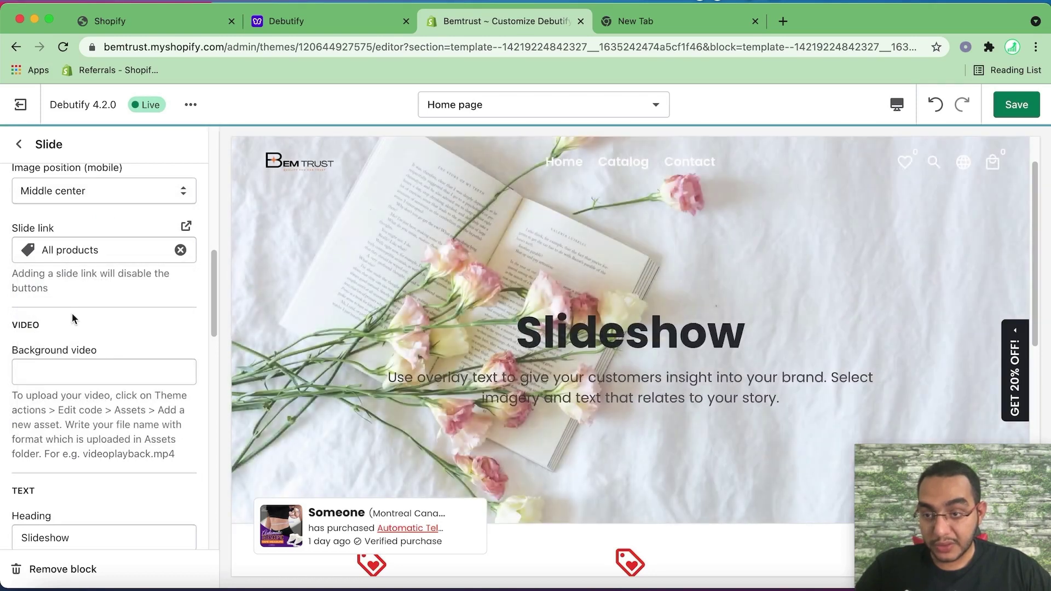
{"action": "scroll", "coordinate": [132, 344], "scroll_direction": "up", "scroll_amount": 4}
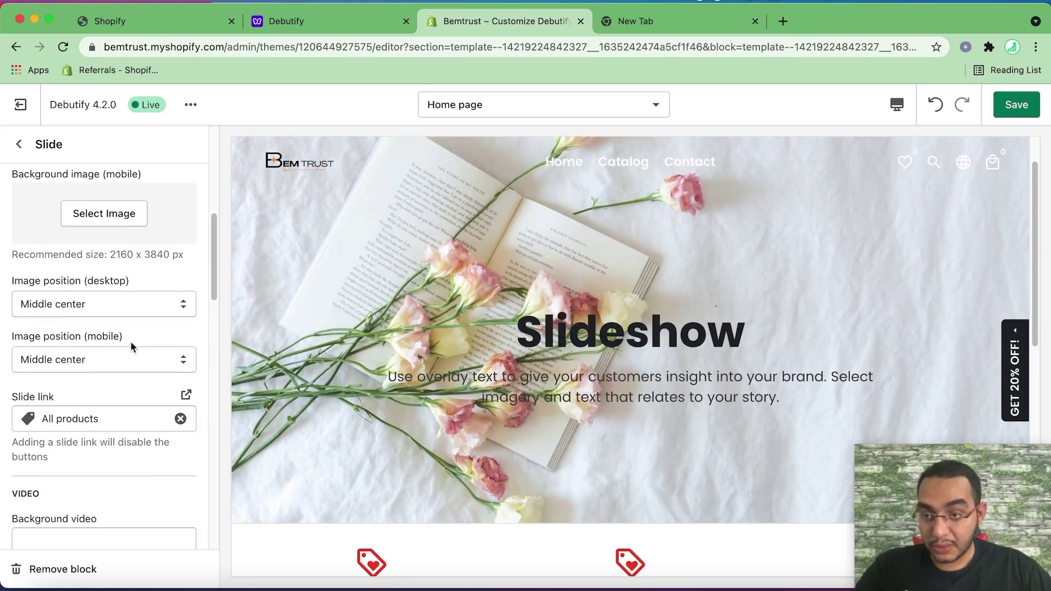
{"action": "left_click", "coordinate": [180, 418]}
{"action": "left_click", "coordinate": [180, 471]}
Clear the link of the slide's second button, Learn more
{"action": "scroll", "coordinate": [110, 383], "scroll_direction": "down", "scroll_amount": 1}
{"action": "scroll", "coordinate": [109, 378], "scroll_direction": "down", "scroll_amount": 10}
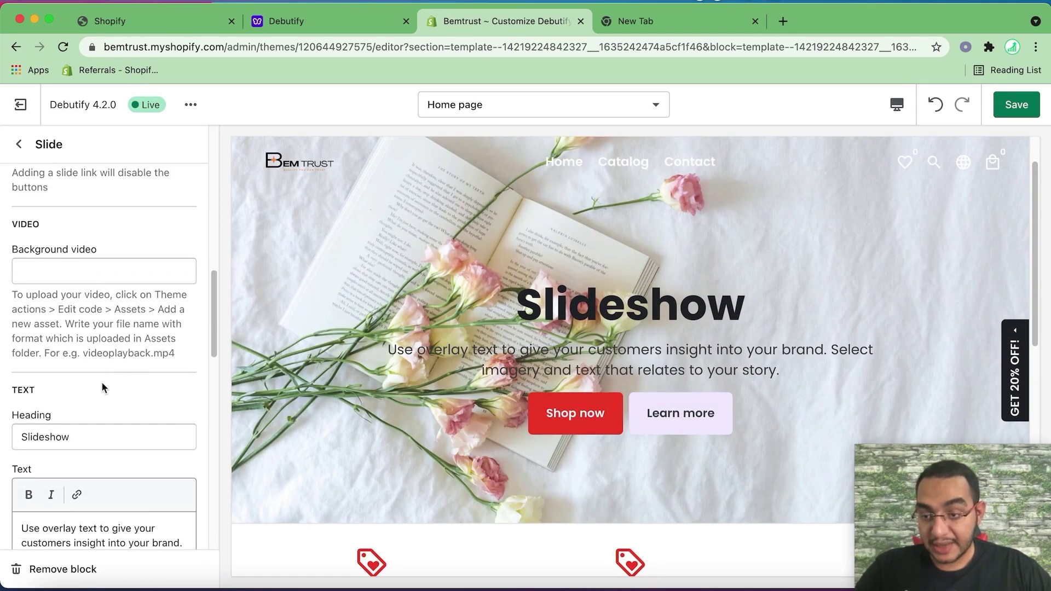
{"action": "scroll", "coordinate": [126, 383], "scroll_direction": "down", "scroll_amount": 8}
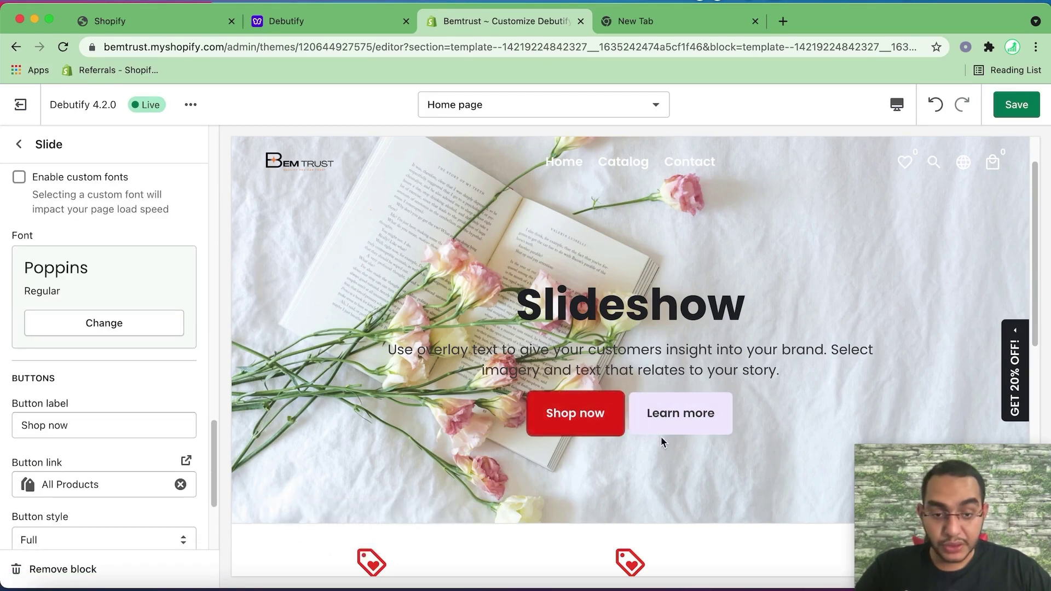
{"action": "scroll", "coordinate": [116, 361], "scroll_direction": "down", "scroll_amount": 2}
{"action": "scroll", "coordinate": [112, 394], "scroll_direction": "down", "scroll_amount": 2}
{"action": "left_click", "coordinate": [180, 469]}
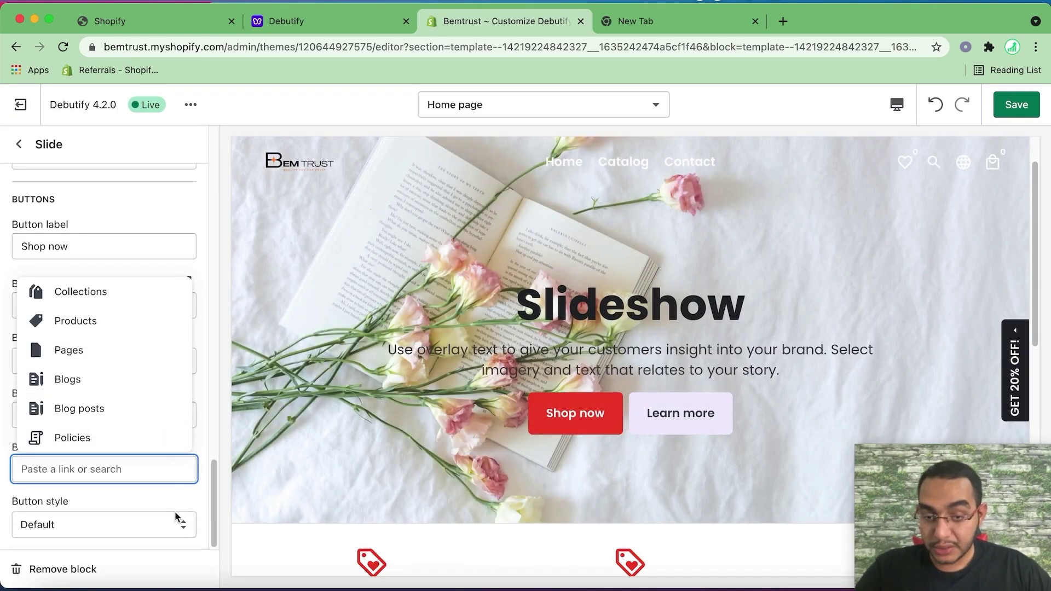
{"action": "left_click", "coordinate": [176, 516]}
Delete the "Learn more" label so the slide keeps only the Shop now button
{"action": "left_click", "coordinate": [159, 420]}
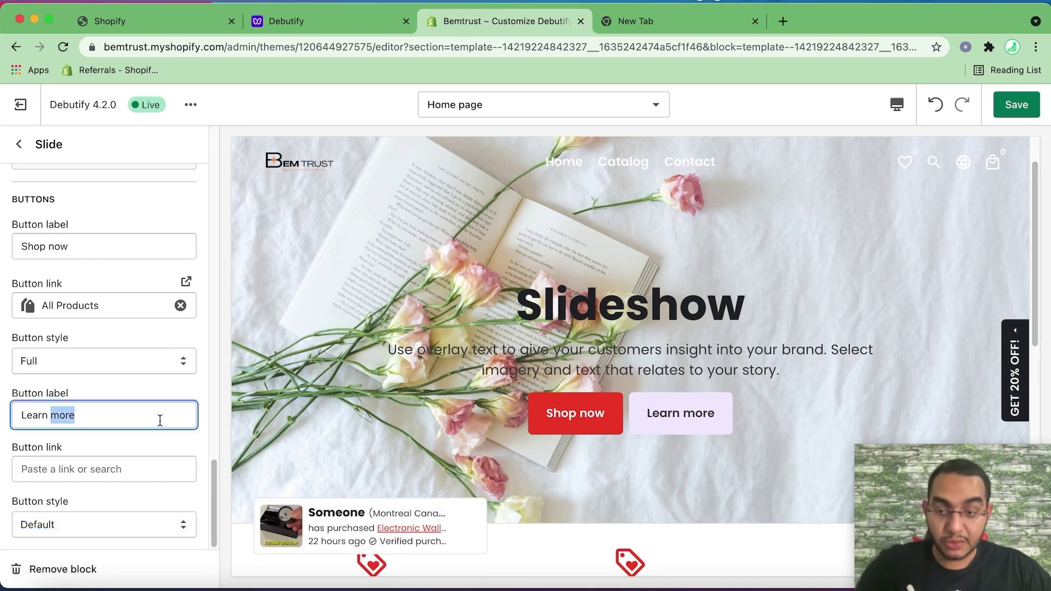
{"action": "key", "text": "BackSpace"}
{"action": "key", "text": "BackSpace"}
{"action": "key", "text": "BackSpace"}
{"action": "key", "text": "BackSpace"}
{"action": "key", "text": "BackSpace"}
{"action": "key", "text": "BackSpace"}
{"action": "key", "text": "BackSpace"}
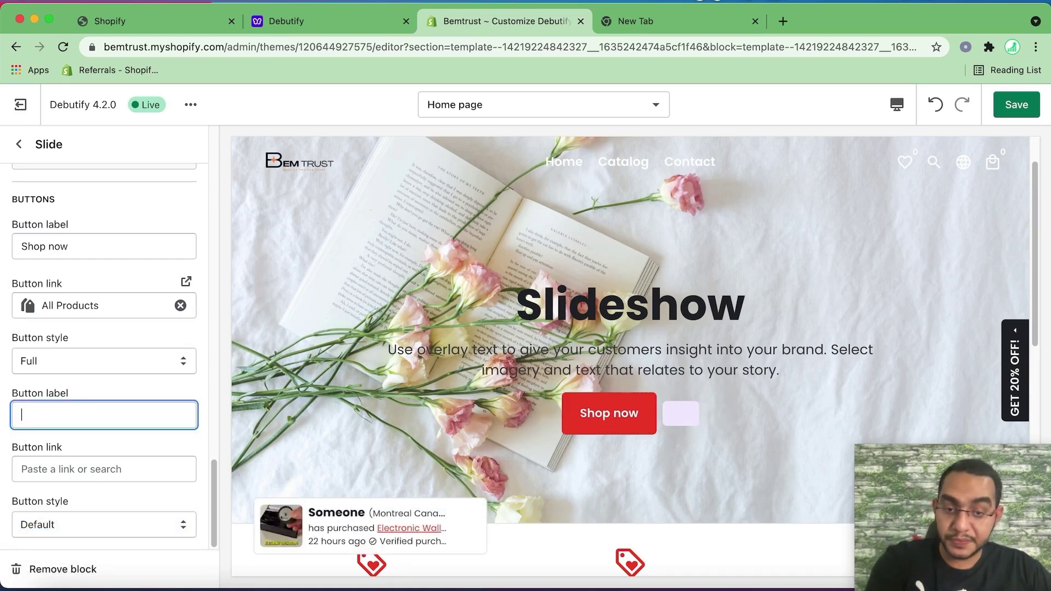
{"action": "left_click", "coordinate": [166, 390]}
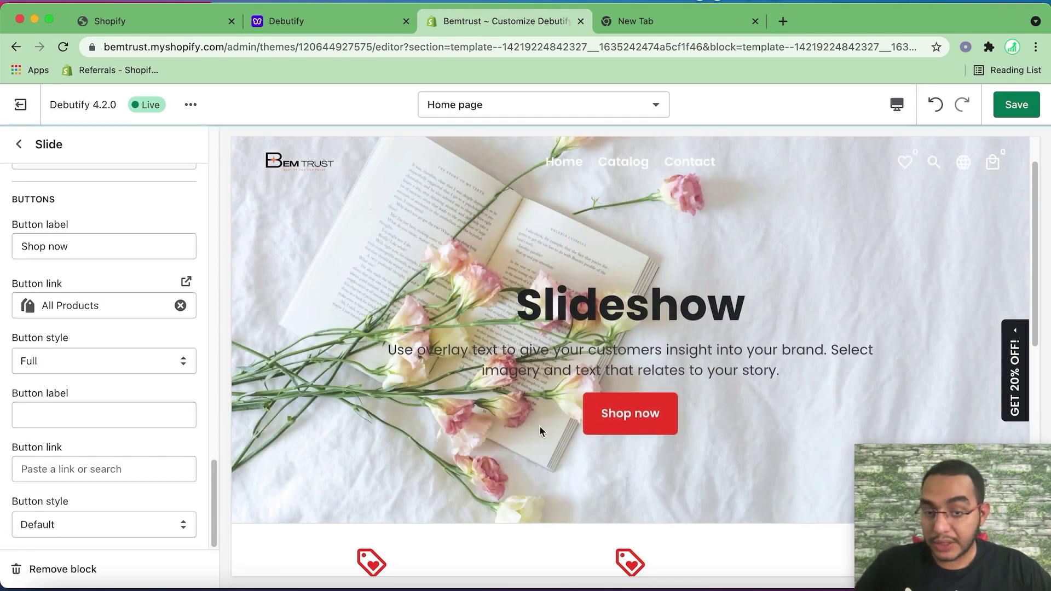
Set the slide's heading to "Bem Trust" and its text to "Quality You Can Trust"
{"action": "scroll", "coordinate": [113, 317], "scroll_direction": "up", "scroll_amount": 10}
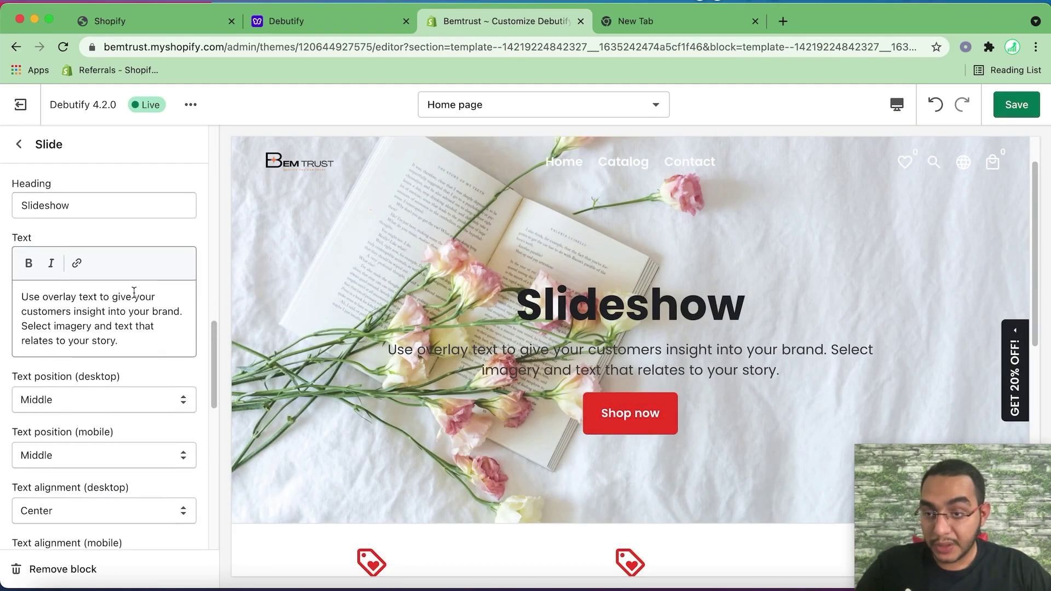
{"action": "left_click_drag", "start_coordinate": [132, 361], "coordinate": [3, 353]}
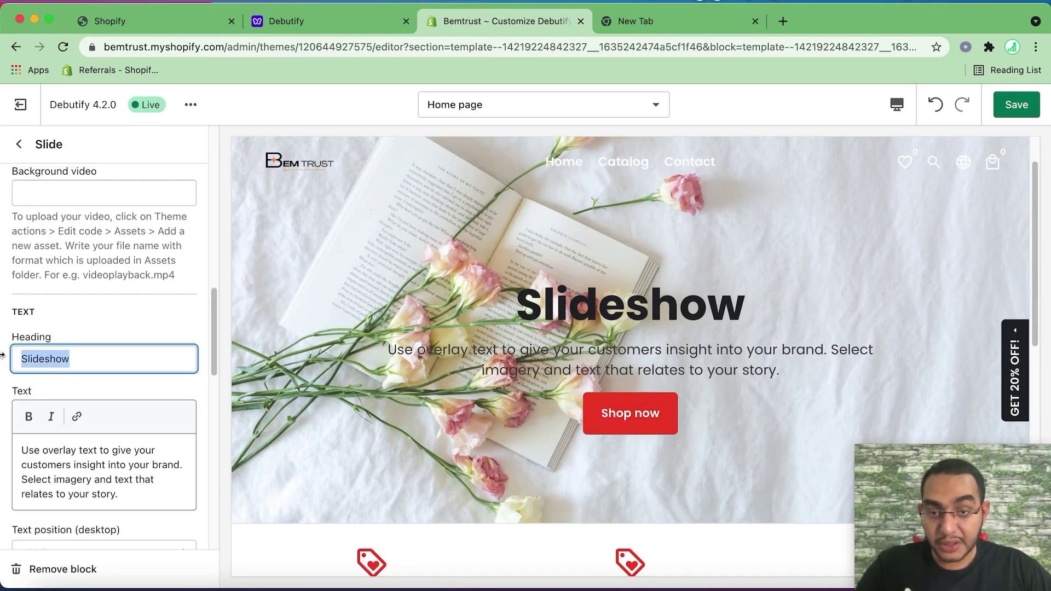
{"action": "type", "text": "Bem"}
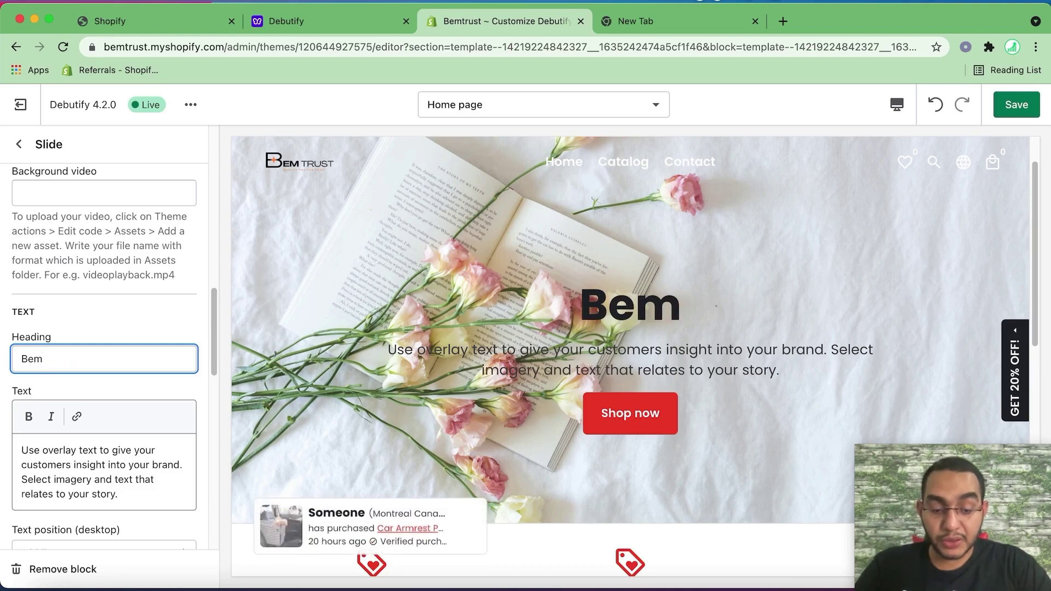
{"action": "type", "text": " Trust"}
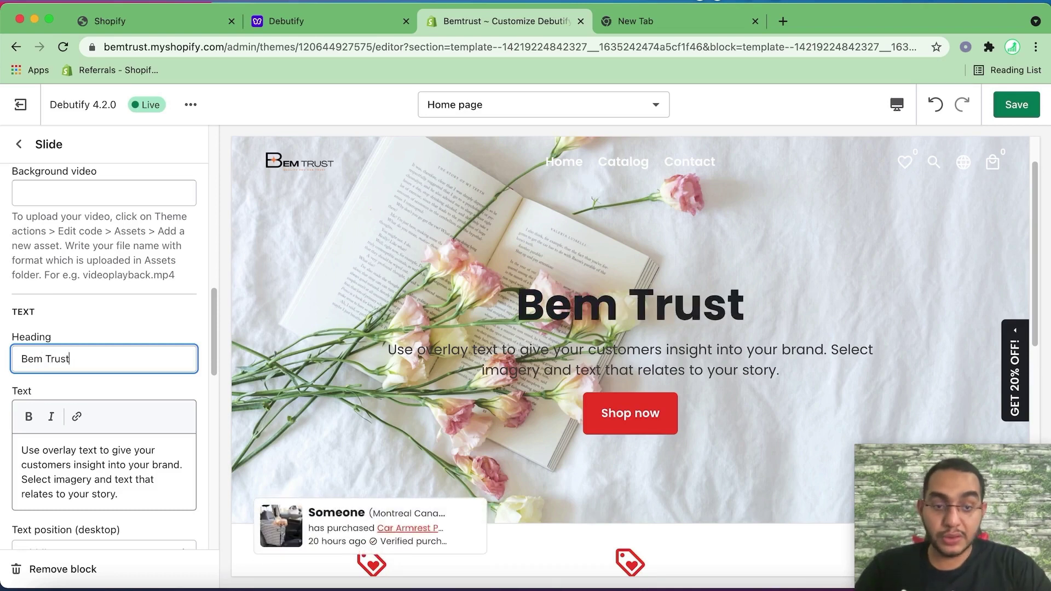
{"action": "triple_click", "coordinate": [130, 504]}
{"action": "type", "text": "T"}
{"action": "key", "text": "BackSpace"}
{"action": "type", "text": "Quality You Can Trust"}
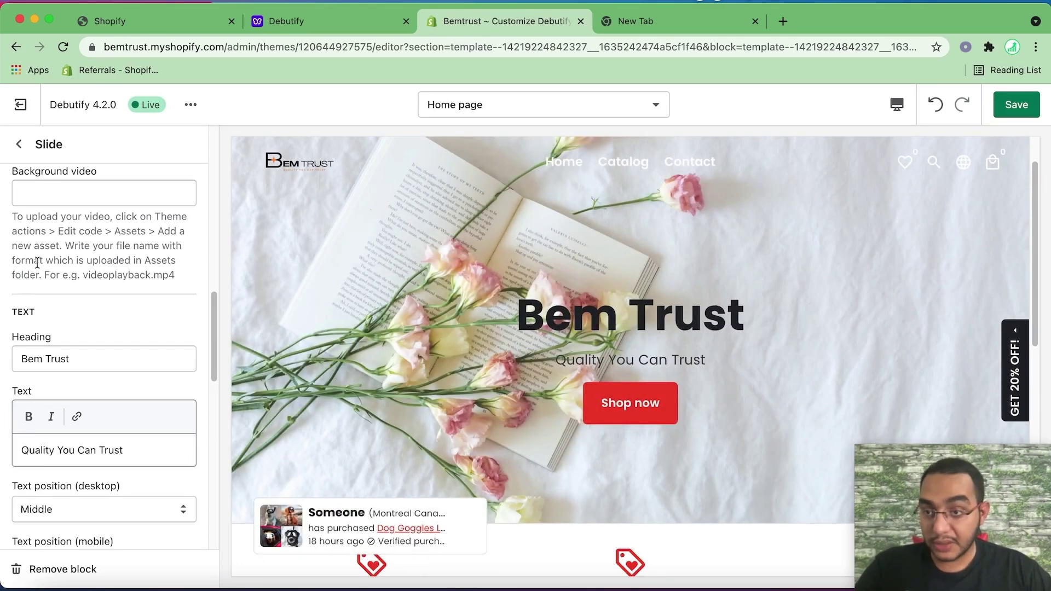
Leave the slide settings and add a Featured Collection section below the slideshow on the home page
{"action": "scroll", "coordinate": [37, 264], "scroll_direction": "down", "scroll_amount": 15}
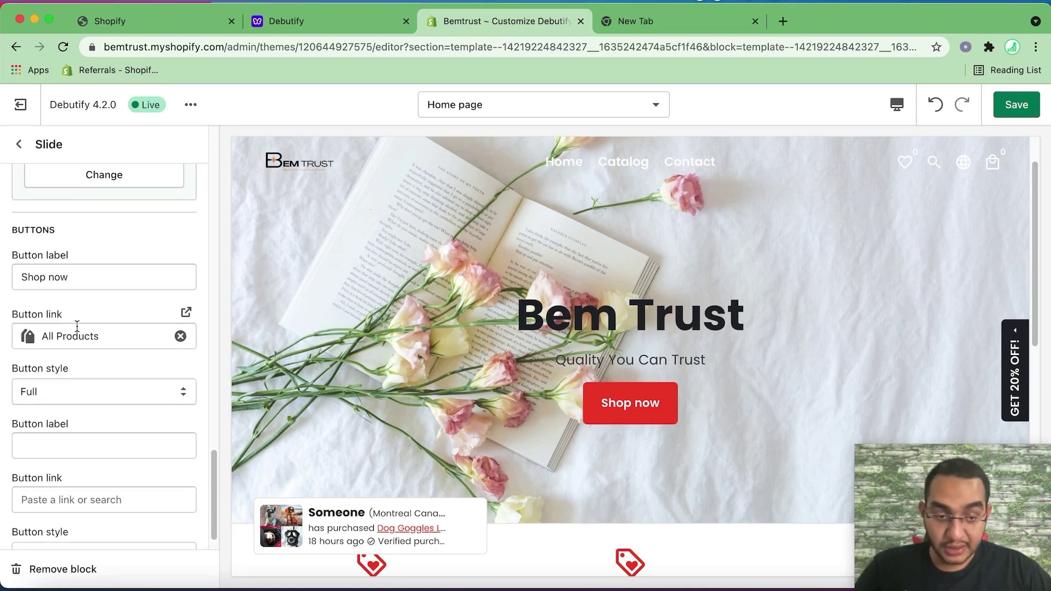
{"action": "scroll", "coordinate": [77, 327], "scroll_direction": "down", "scroll_amount": 2}
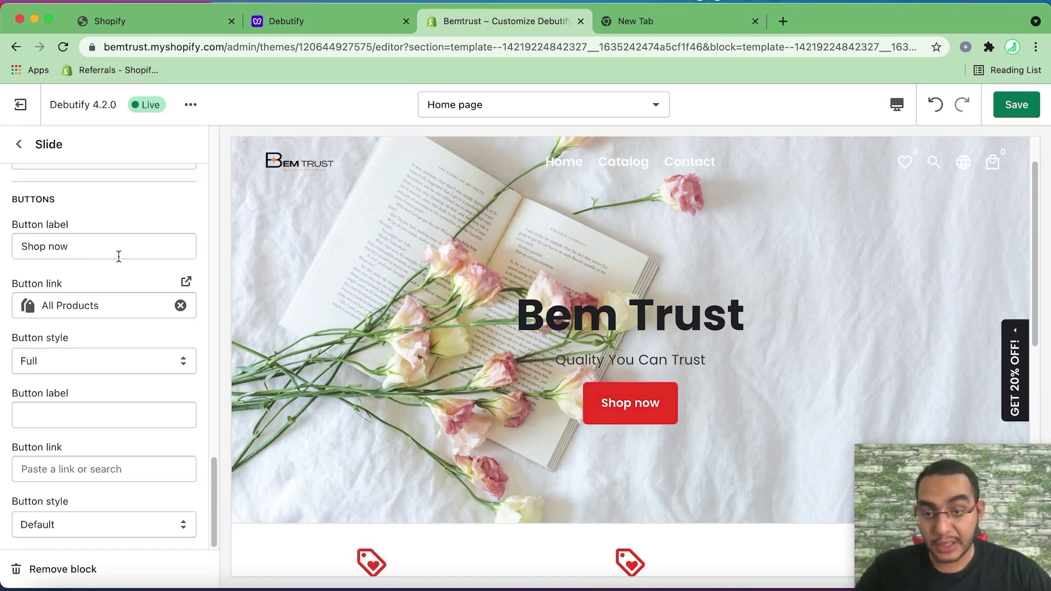
{"action": "left_click", "coordinate": [19, 144]}
{"action": "scroll", "coordinate": [64, 427], "scroll_direction": "down", "scroll_amount": 3}
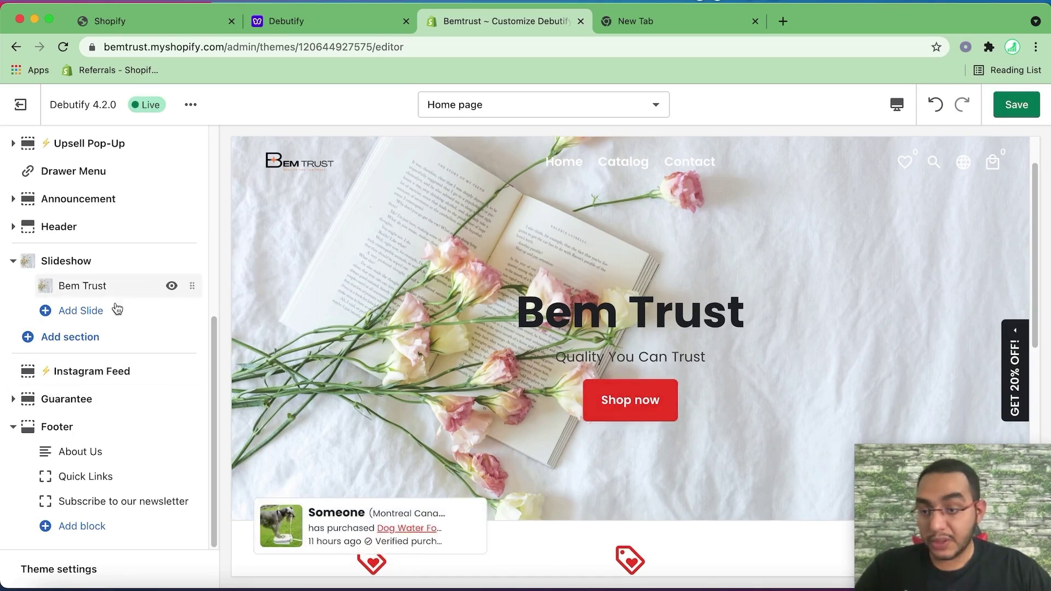
{"action": "left_click", "coordinate": [64, 346]}
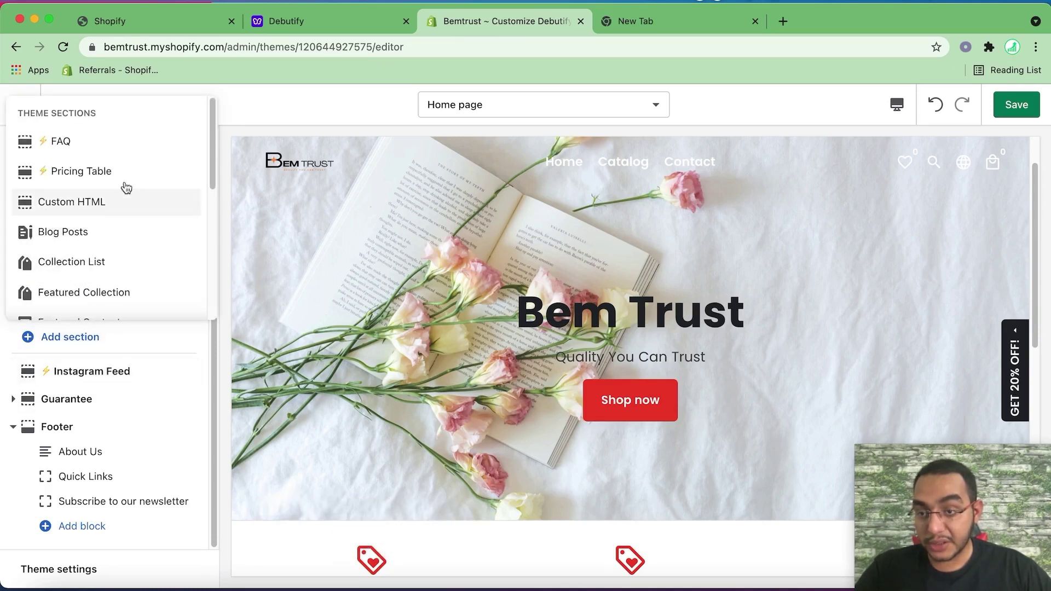
{"action": "scroll", "coordinate": [188, 199], "scroll_direction": "down", "scroll_amount": 5}
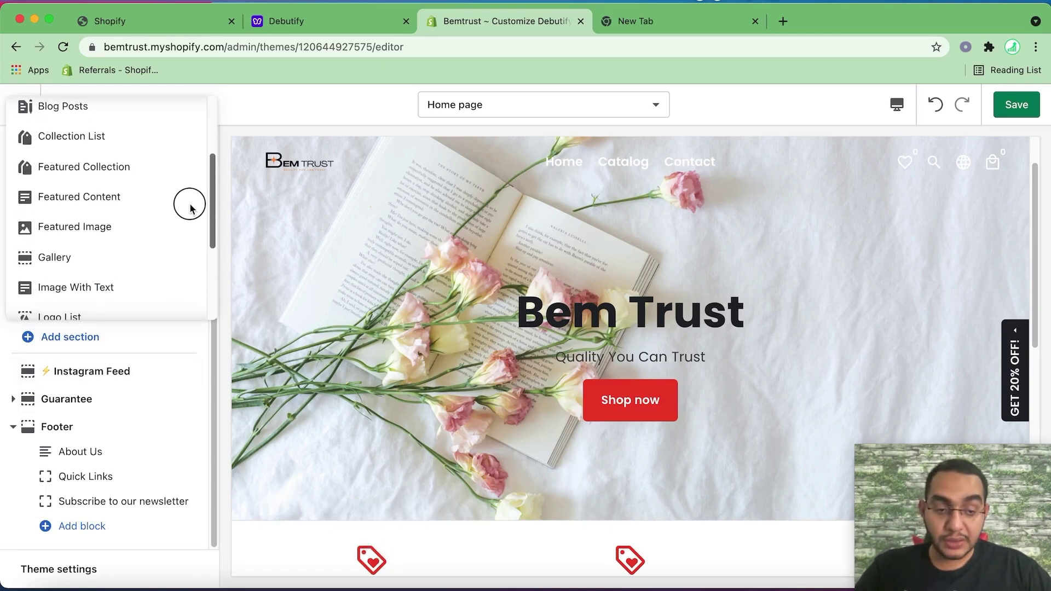
{"action": "scroll", "coordinate": [191, 208], "scroll_direction": "down", "scroll_amount": 1}
{"action": "scroll", "coordinate": [200, 210], "scroll_direction": "up", "scroll_amount": 1}
{"action": "scroll", "coordinate": [199, 202], "scroll_direction": "up", "scroll_amount": 4}
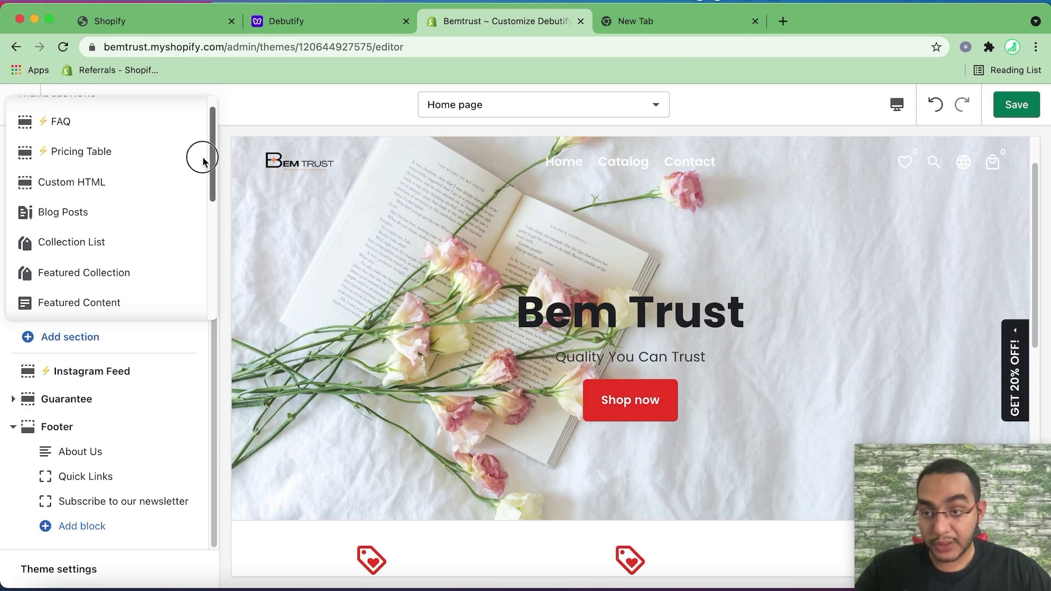
{"action": "scroll", "coordinate": [200, 164], "scroll_direction": "down", "scroll_amount": 4}
{"action": "left_click_drag", "start_coordinate": [208, 214], "coordinate": [207, 244]}
{"action": "left_click", "coordinate": [98, 289]}
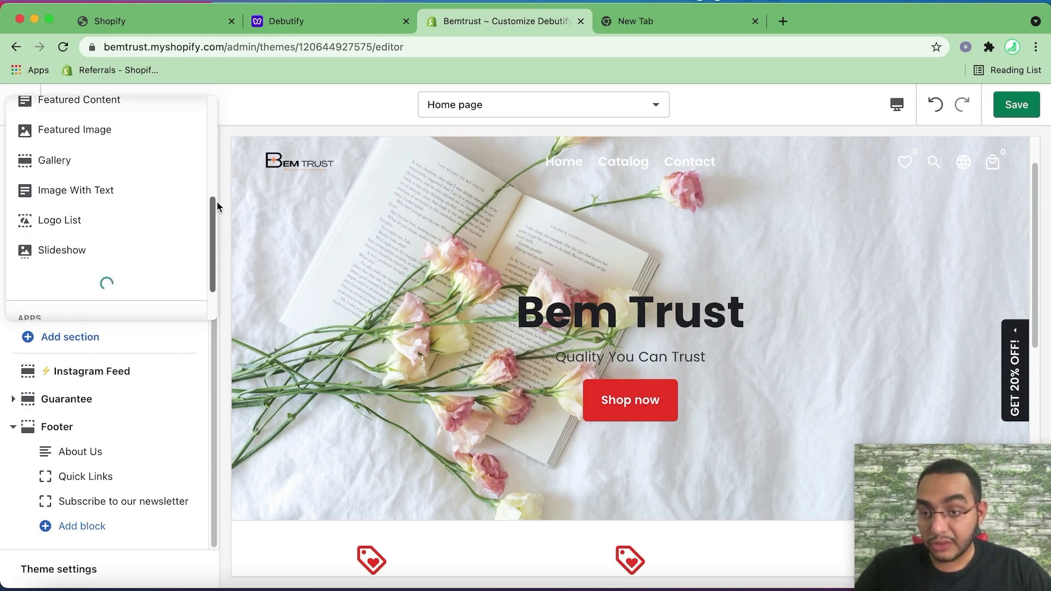
{"action": "mouse_move", "coordinate": [213, 215]}
{"action": "left_mouse_down"}
{"action": "mouse_move", "coordinate": [214, 265]}
{"action": "mouse_move", "coordinate": [212, 227]}
{"action": "left_mouse_up"}
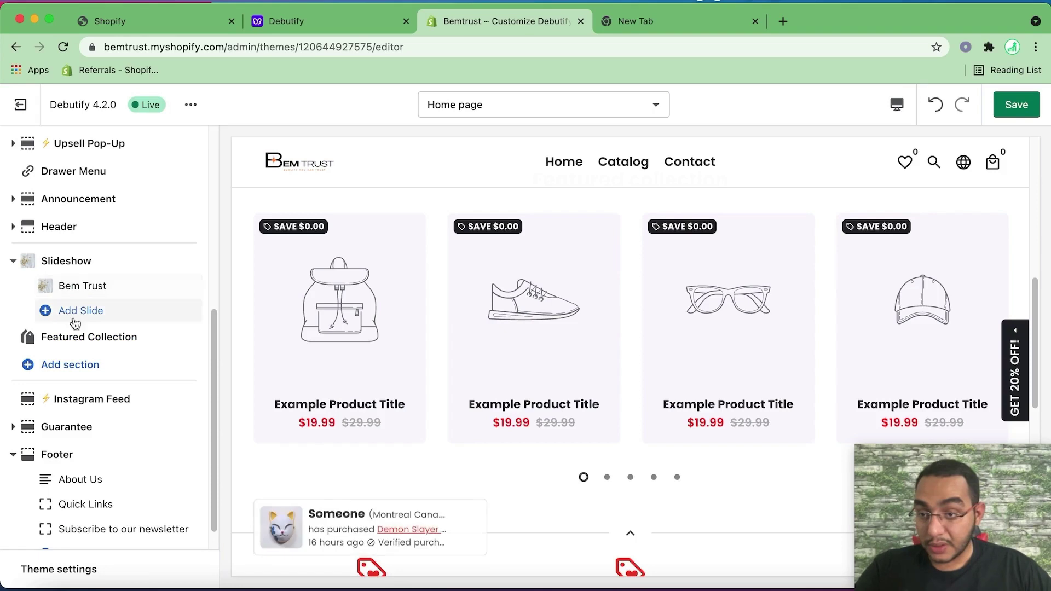
Assign the Home page collection to the Featured Collection section and save the theme
{"action": "left_click", "coordinate": [77, 323]}
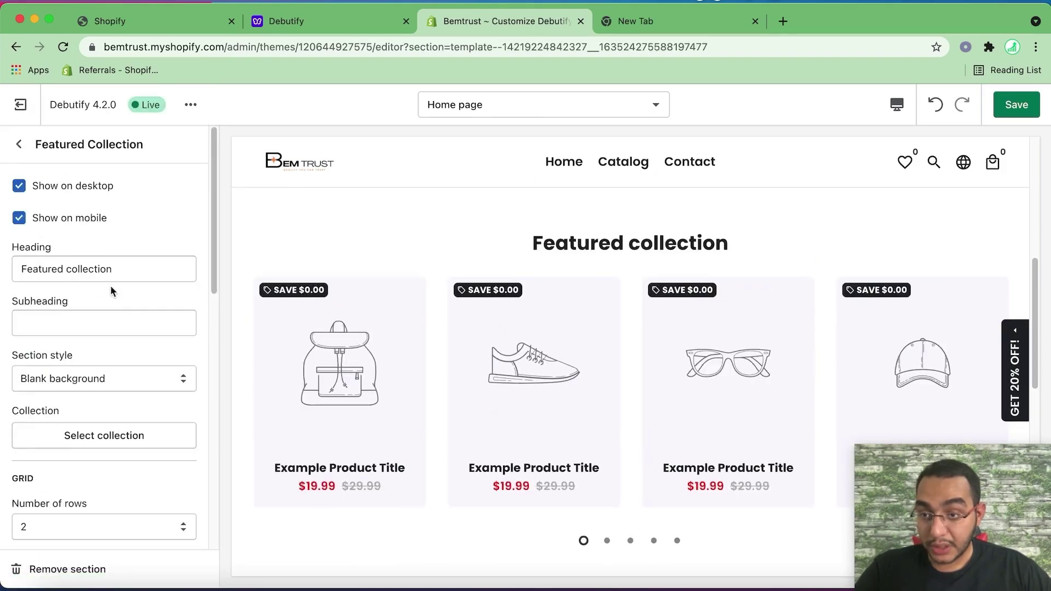
{"action": "scroll", "coordinate": [115, 329], "scroll_direction": "down", "scroll_amount": 1}
{"action": "left_click", "coordinate": [126, 406]}
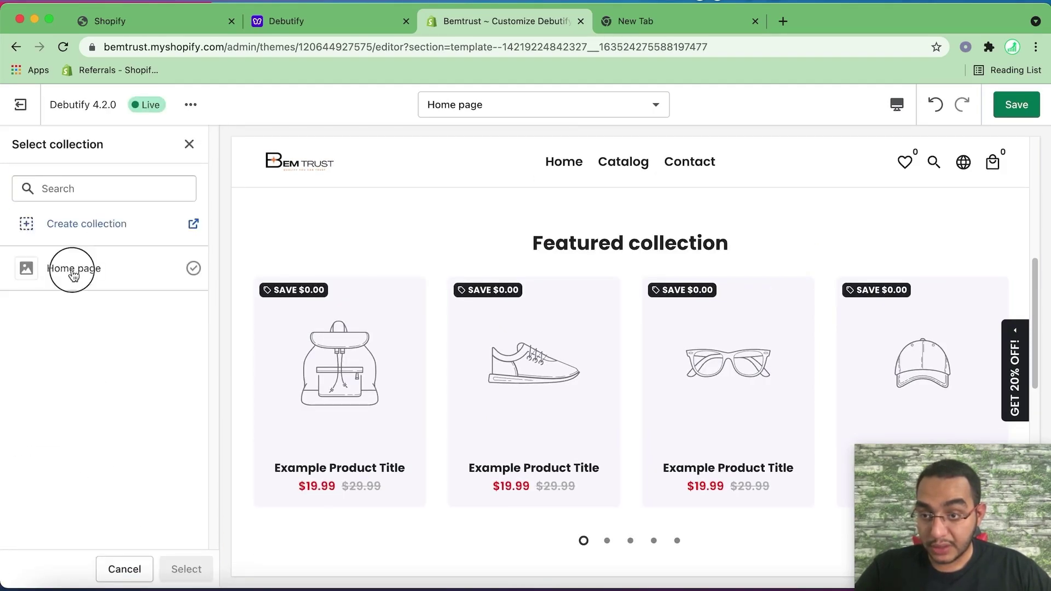
{"action": "left_click", "coordinate": [71, 268]}
{"action": "left_click", "coordinate": [186, 569]}
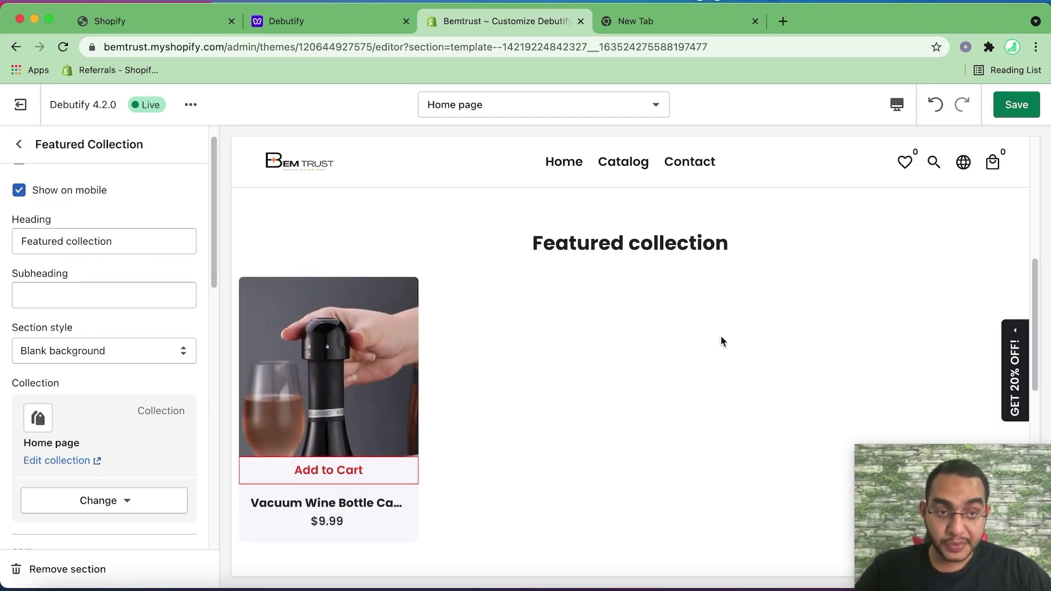
{"action": "left_click", "coordinate": [1016, 105]}
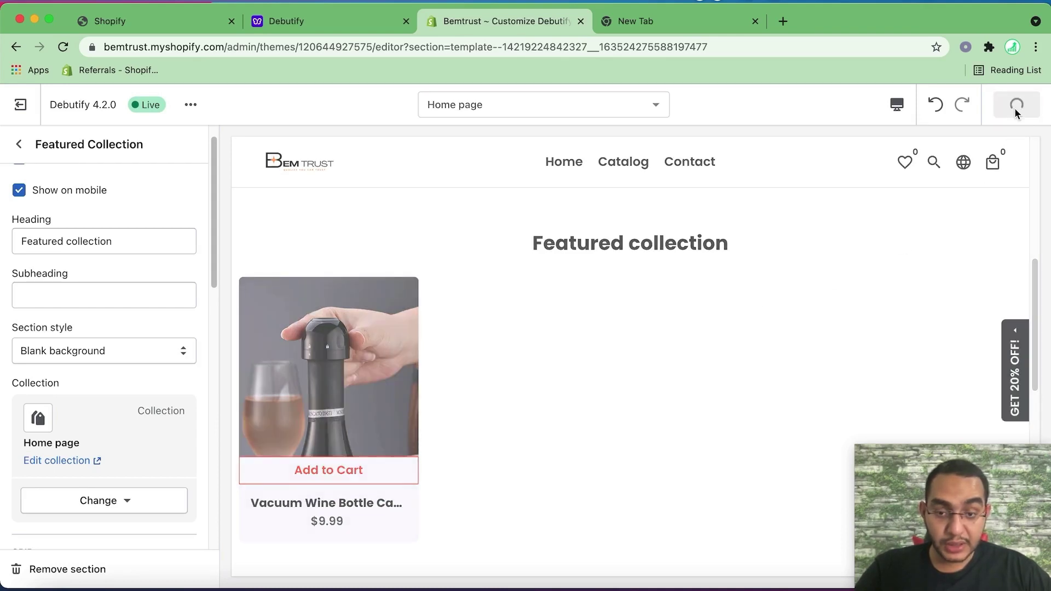
Exit the theme editor and add all listed store products to the Home page collection in bulk
{"action": "left_click", "coordinate": [27, 115]}
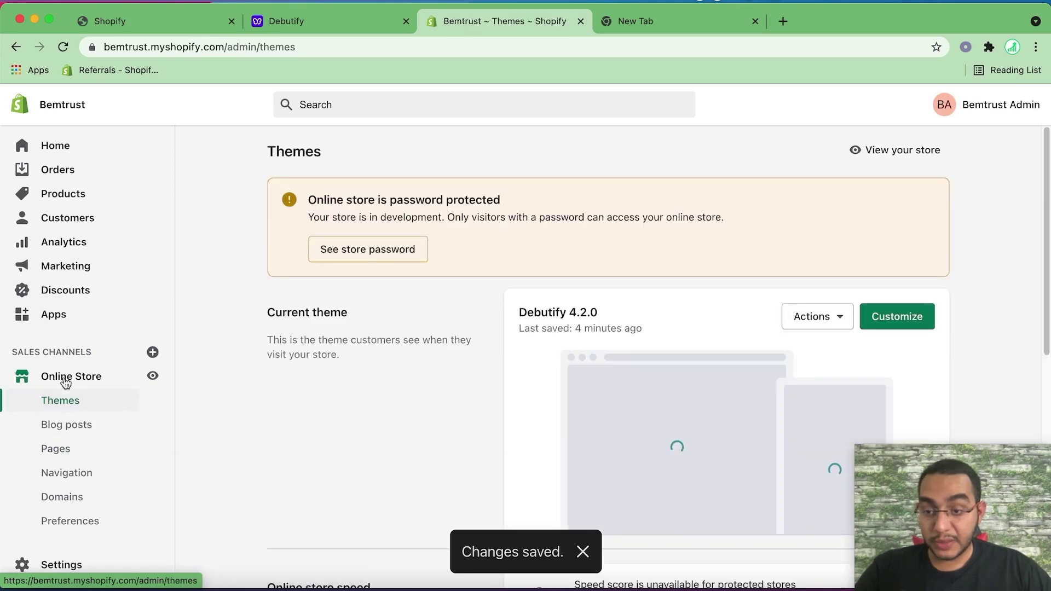
{"action": "left_click", "coordinate": [73, 204]}
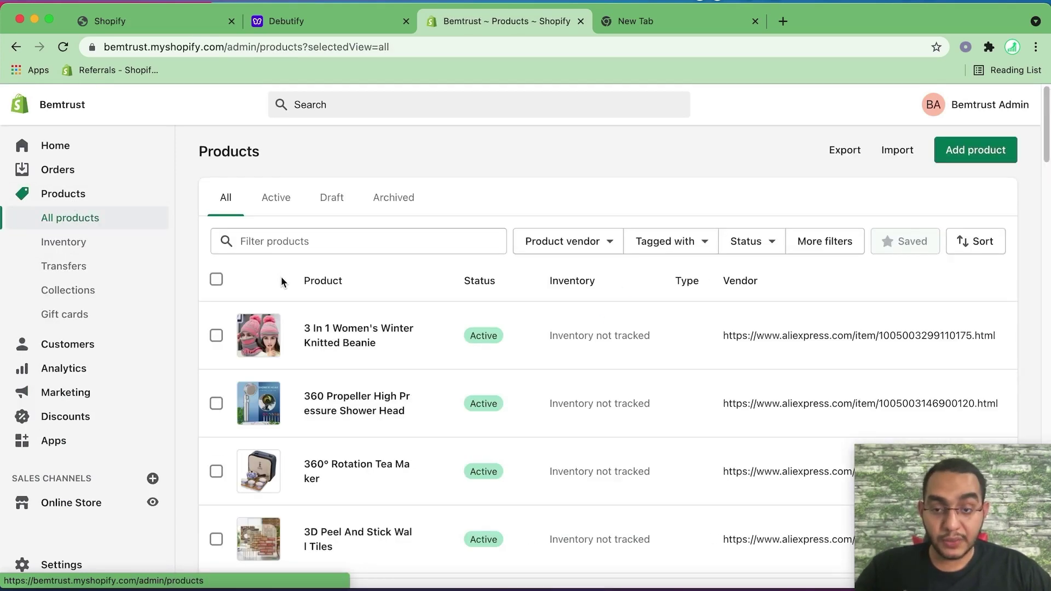
{"action": "left_click", "coordinate": [216, 280]}
{"action": "left_click", "coordinate": [438, 280]}
{"action": "scroll", "coordinate": [438, 438], "scroll_direction": "down", "scroll_amount": 3}
{"action": "scroll", "coordinate": [438, 438], "scroll_direction": "down", "scroll_amount": 2}
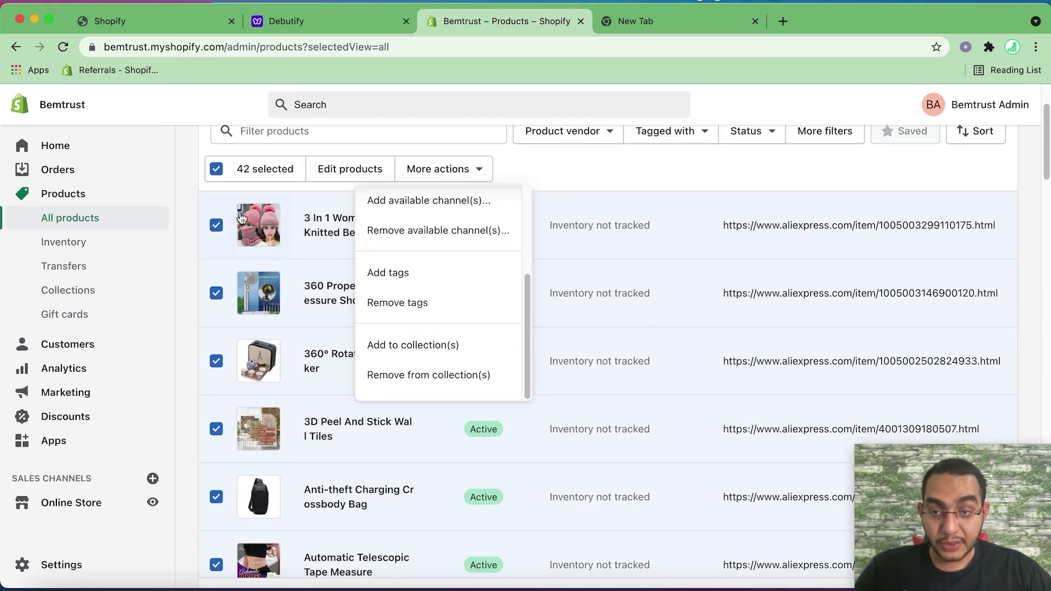
{"action": "left_click", "coordinate": [419, 347]}
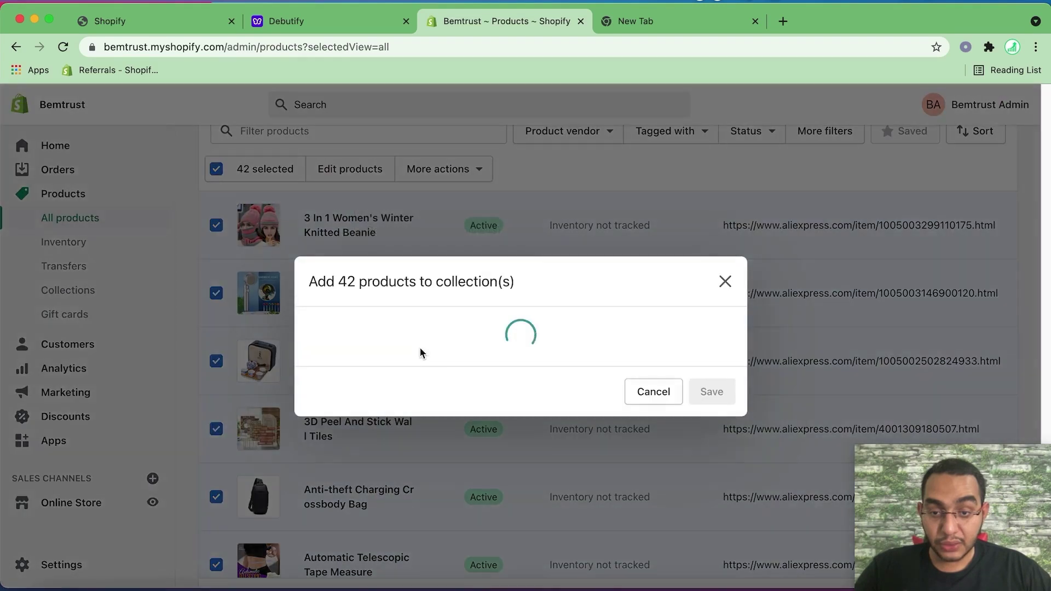
{"action": "left_click", "coordinate": [317, 356]}
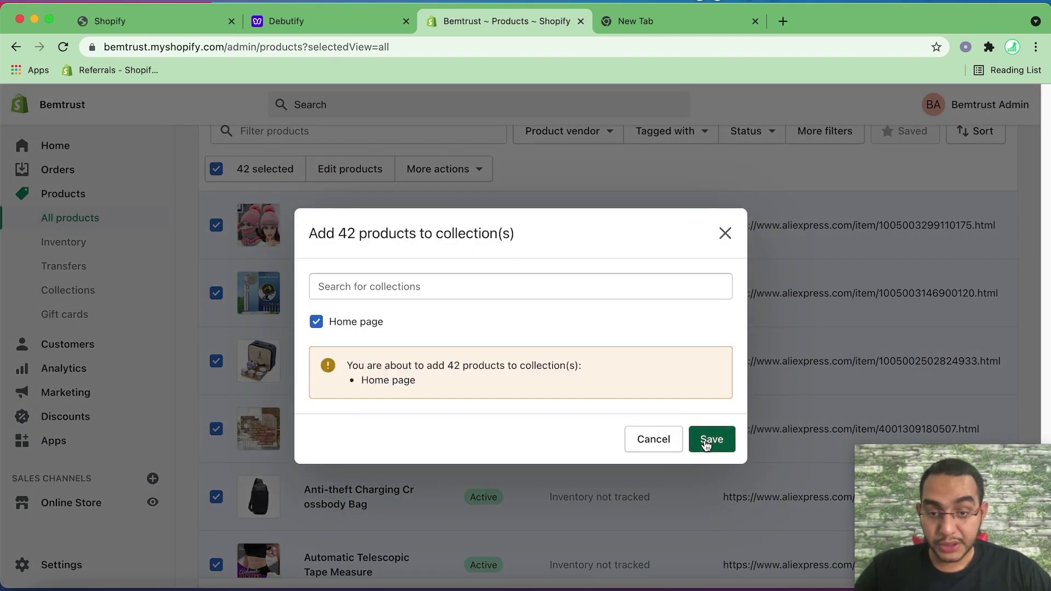
{"action": "left_click", "coordinate": [706, 445]}
Return to the online store's themes and reopen the current Debutify theme for customization
{"action": "left_click", "coordinate": [35, 512]}
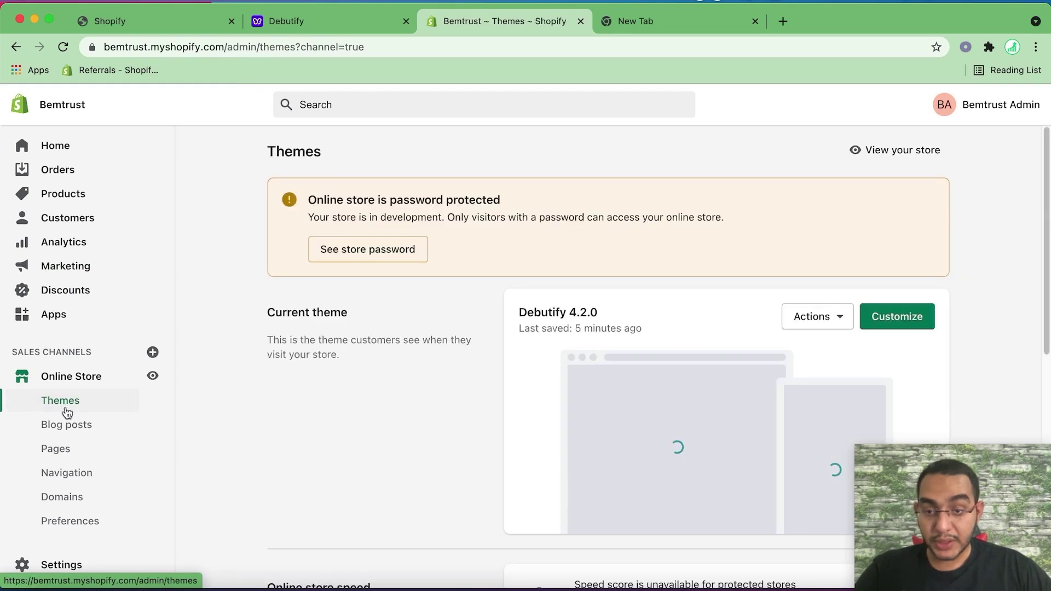
{"action": "scroll", "coordinate": [524, 314], "scroll_direction": "down", "scroll_amount": 1}
{"action": "scroll", "coordinate": [503, 324], "scroll_direction": "down", "scroll_amount": 1}
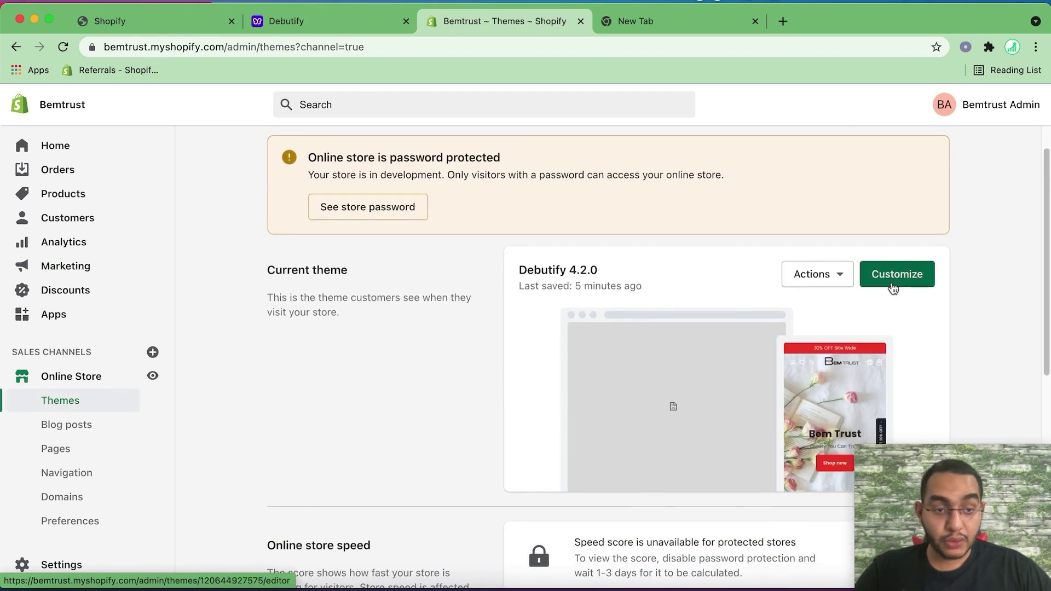
{"action": "left_click", "coordinate": [896, 278]}
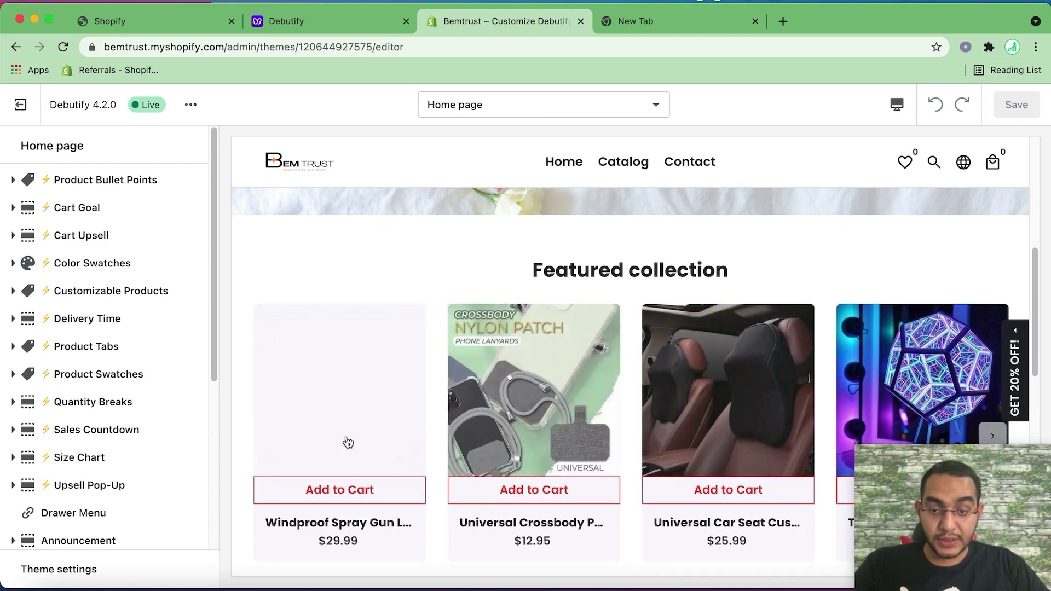
Look through the featured collection's product carousel in the home page preview and check how the section fits the page
{"action": "scroll", "coordinate": [901, 311], "scroll_direction": "down", "scroll_amount": 2}
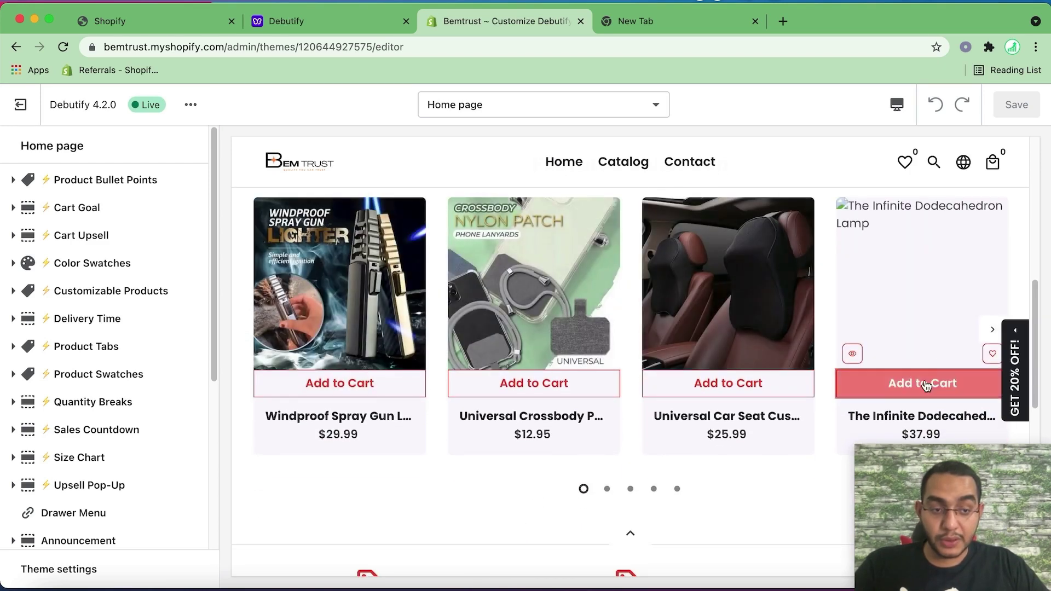
{"action": "left_click", "coordinate": [996, 331]}
{"action": "left_click", "coordinate": [993, 331]}
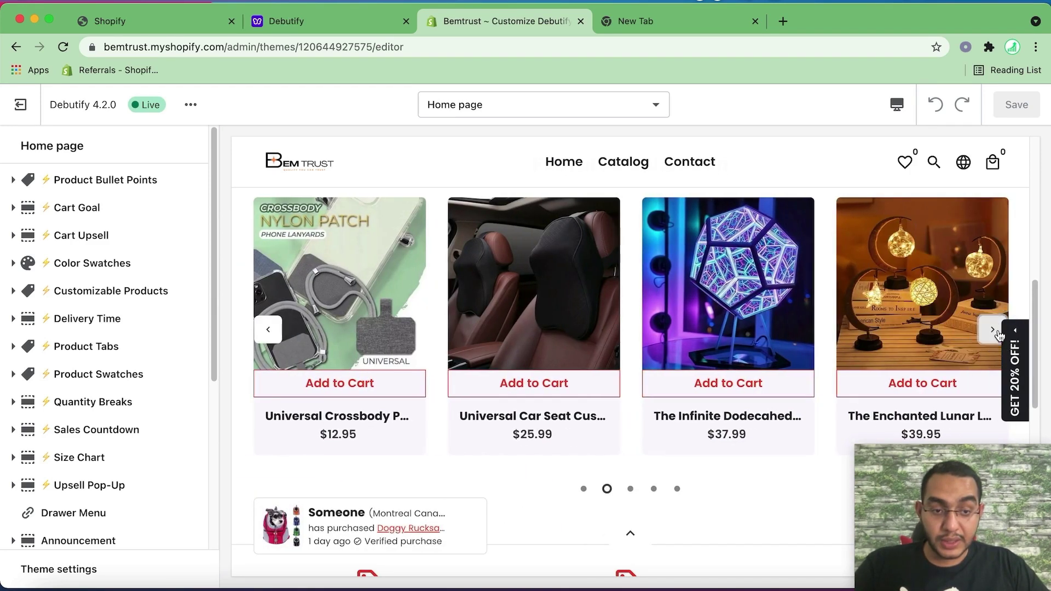
{"action": "left_click", "coordinate": [992, 331]}
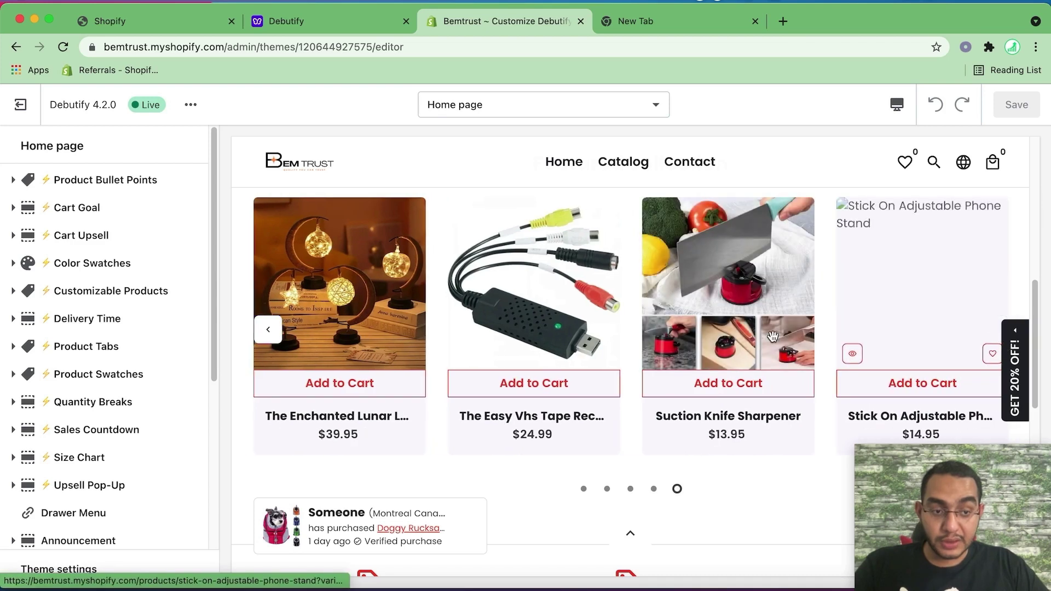
{"action": "left_click", "coordinate": [772, 336]}
{"action": "left_click", "coordinate": [559, 192]}
{"action": "scroll", "coordinate": [635, 383], "scroll_direction": "down", "scroll_amount": 2}
{"action": "scroll", "coordinate": [547, 373], "scroll_direction": "up", "scroll_amount": 6}
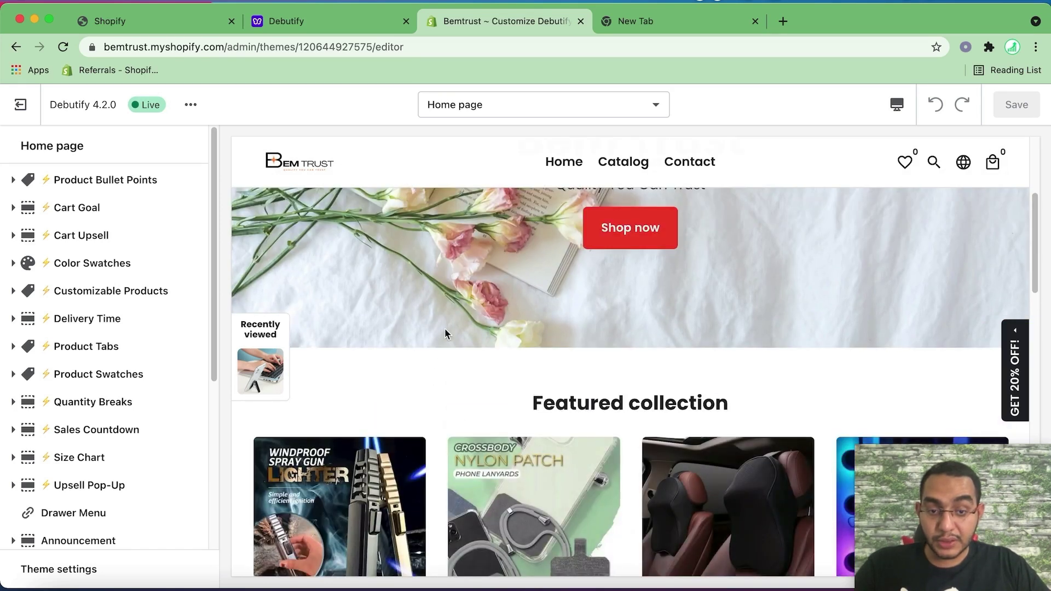
{"action": "scroll", "coordinate": [444, 327], "scroll_direction": "down", "scroll_amount": 5}
Add an Image With Text section below the featured collection and save the theme
{"action": "left_click_drag", "start_coordinate": [212, 271], "coordinate": [204, 422]}
{"action": "left_click", "coordinate": [186, 441]}
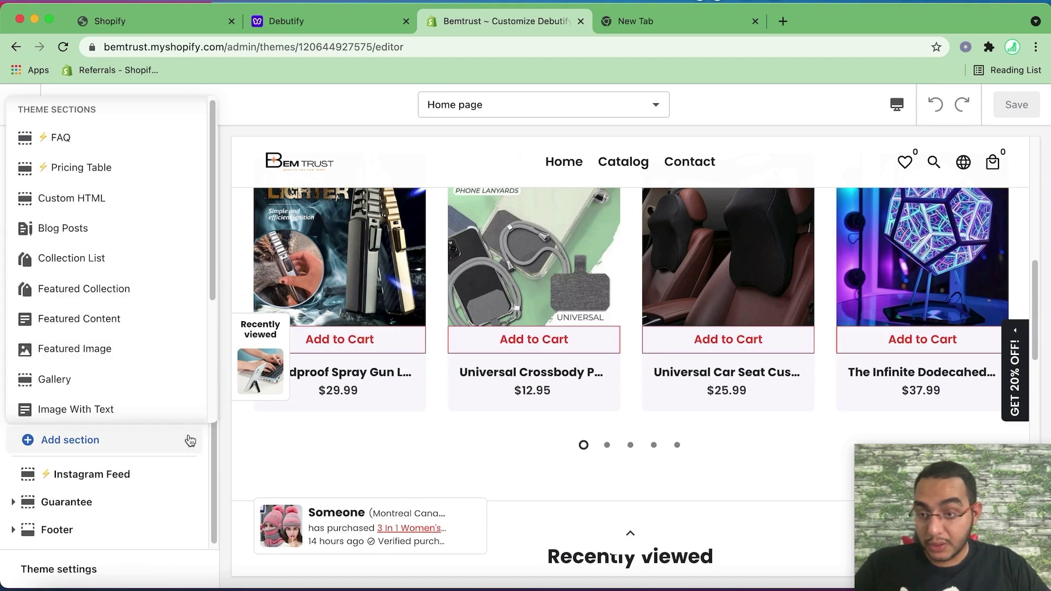
{"action": "left_click_drag", "start_coordinate": [211, 249], "coordinate": [206, 329]}
{"action": "left_click", "coordinate": [108, 293]}
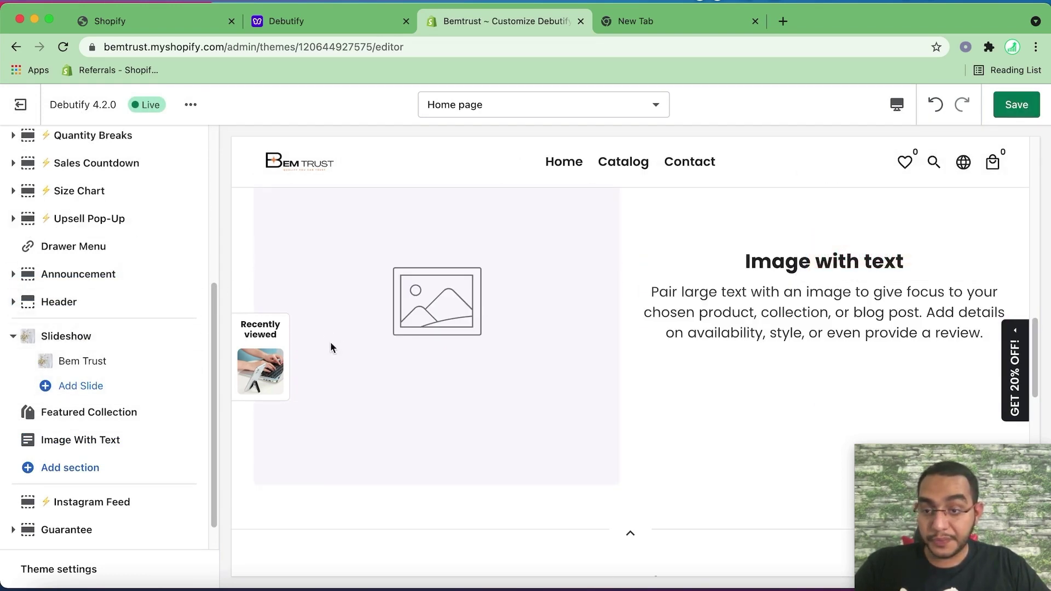
{"action": "left_click", "coordinate": [1016, 104]}
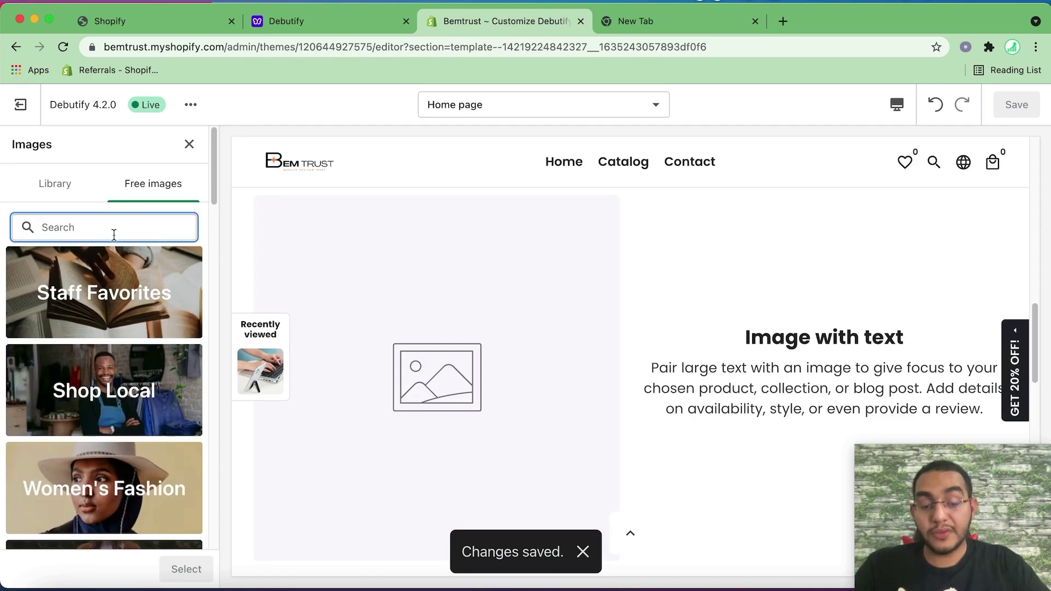
Search the free images for "home and garden" and use the white house with the garden tables as the section's image
{"action": "type", "text": "home and garden"}
{"action": "left_click", "coordinate": [155, 326]}
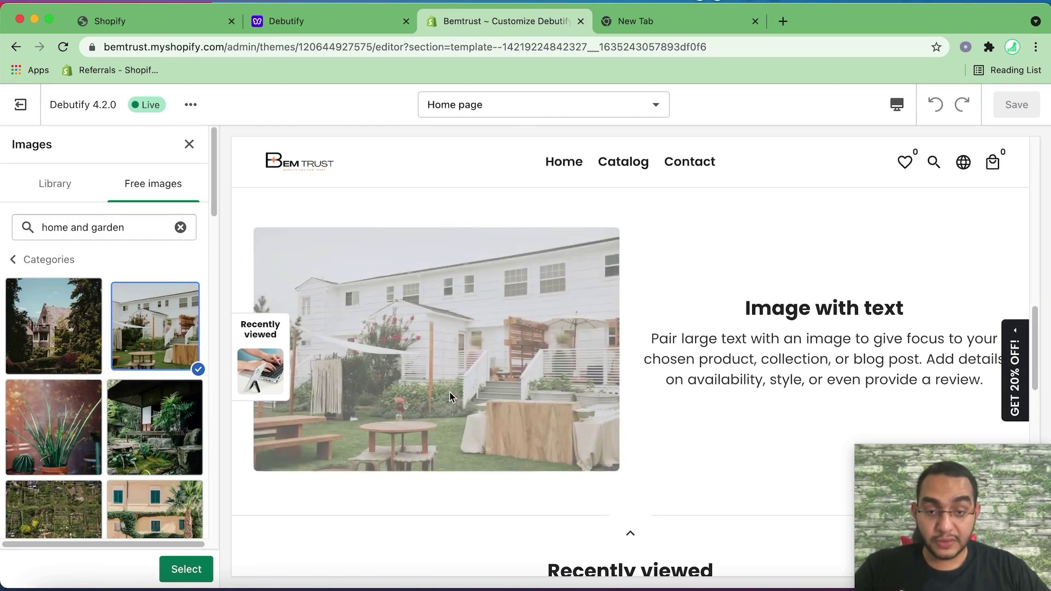
{"action": "left_click", "coordinate": [185, 570]}
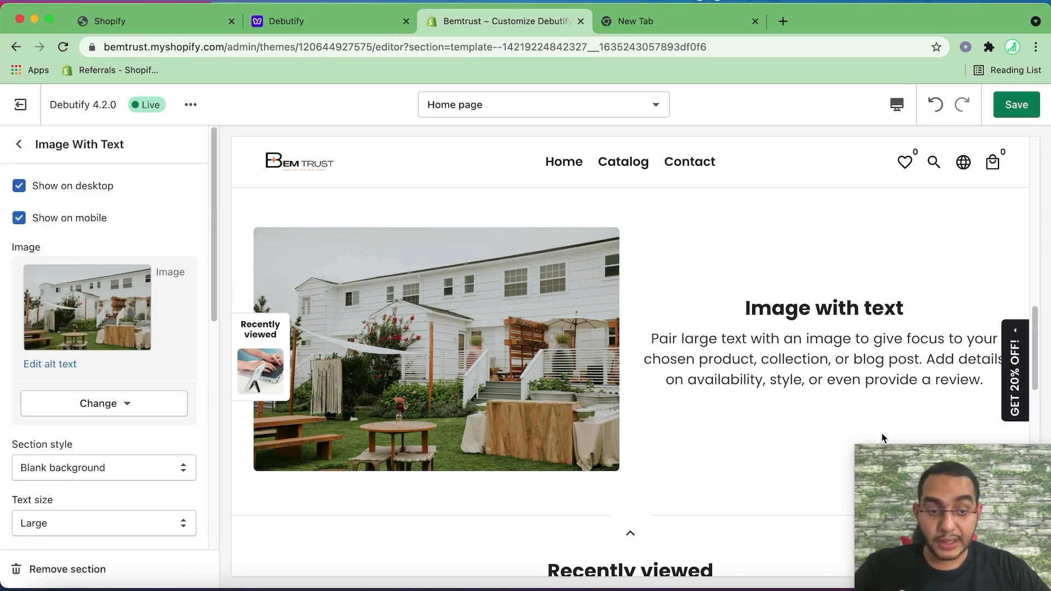
Set the Image With Text section's heading to "Check Out Our Home & Garden Collection"
{"action": "scroll", "coordinate": [189, 452], "scroll_direction": "down", "scroll_amount": 5}
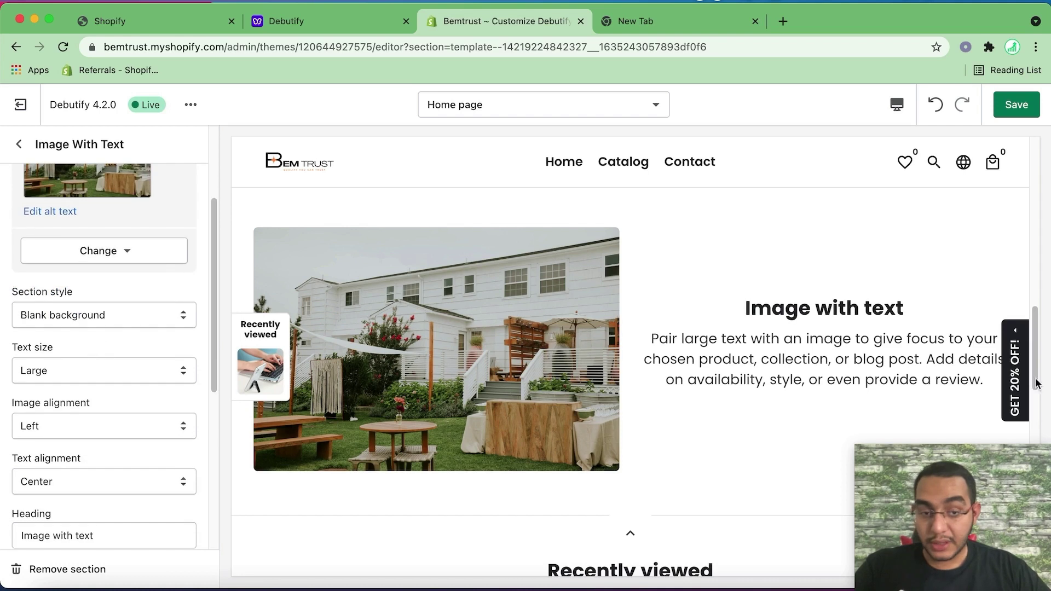
{"action": "scroll", "coordinate": [159, 310], "scroll_direction": "up", "scroll_amount": 3}
{"action": "scroll", "coordinate": [107, 339], "scroll_direction": "down", "scroll_amount": 5}
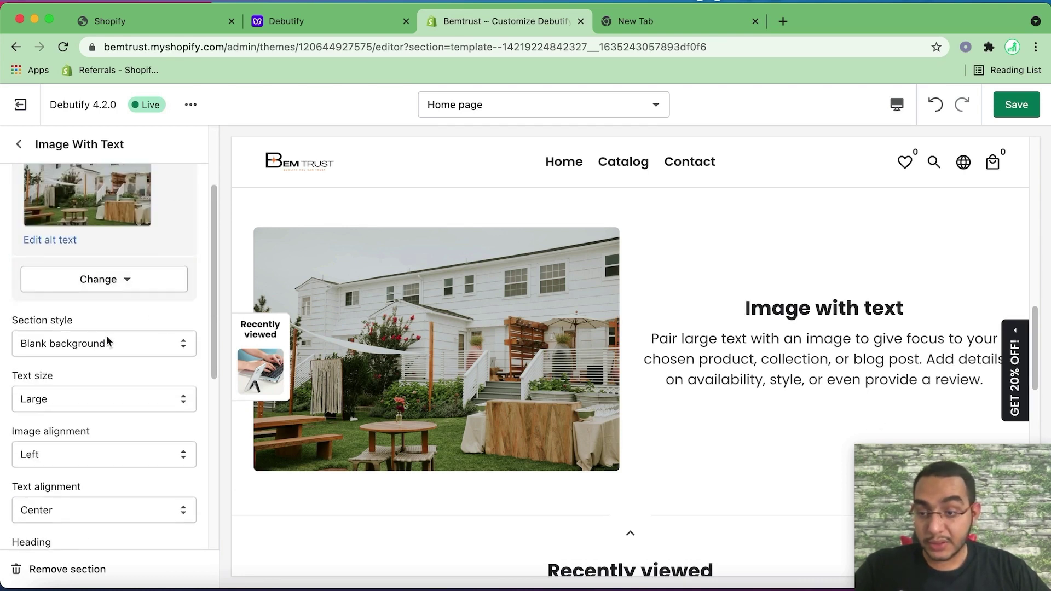
{"action": "scroll", "coordinate": [107, 334], "scroll_direction": "up", "scroll_amount": 4}
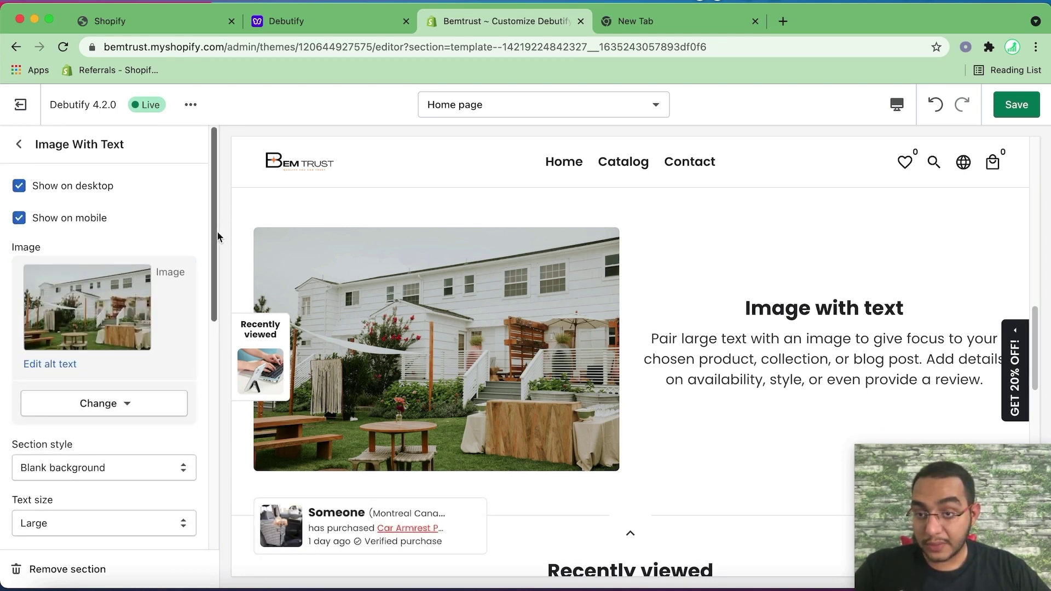
{"action": "scroll", "coordinate": [66, 328], "scroll_direction": "down", "scroll_amount": 6}
{"action": "left_click", "coordinate": [49, 359]}
{"action": "triple_click", "coordinate": [49, 359]}
{"action": "type", "text": "LA"}
{"action": "key", "text": "BackSpace"}
{"action": "key", "text": "BackSpace"}
{"action": "type", "text": "The Late"}
{"action": "key", "text": "BackSpace"}
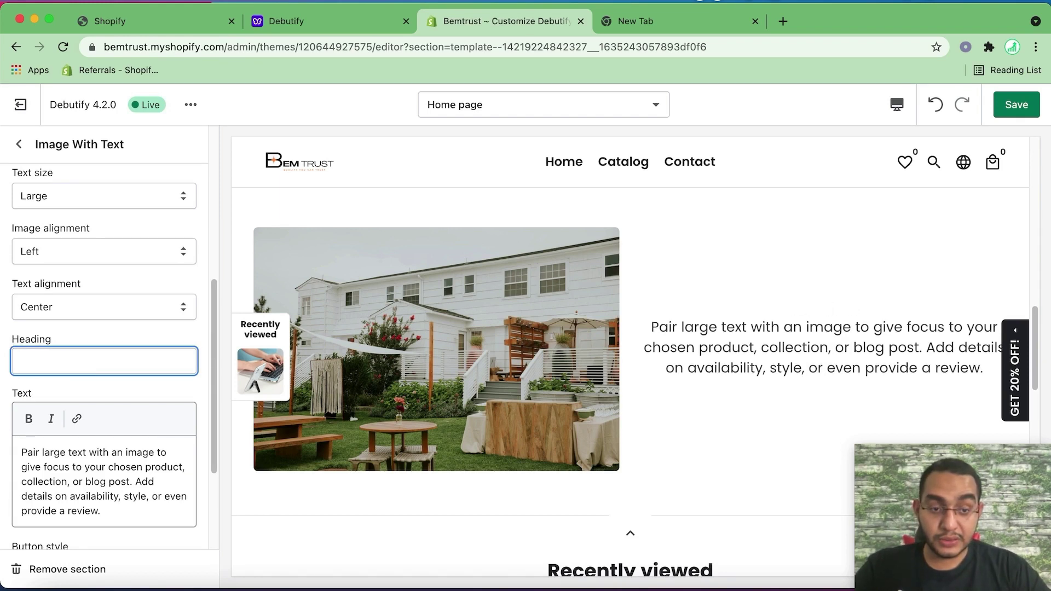
{"action": "type", "text": "Check Out Our Home & Garden Cole"}
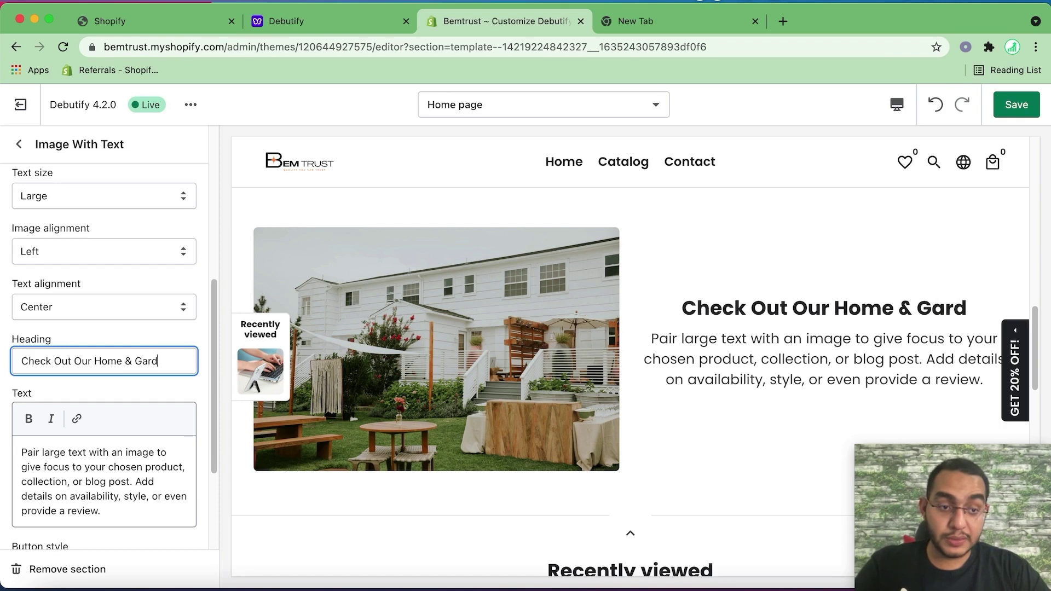
{"action": "key", "text": "BackSpace"}
{"action": "type", "text": "lection"}
Replace the Image With Text section's body text with "Up to 35% OFF On Selected Items"
{"action": "left_click_drag", "start_coordinate": [101, 512], "coordinate": [110, 392]}
{"action": "key", "text": "BackSpace"}
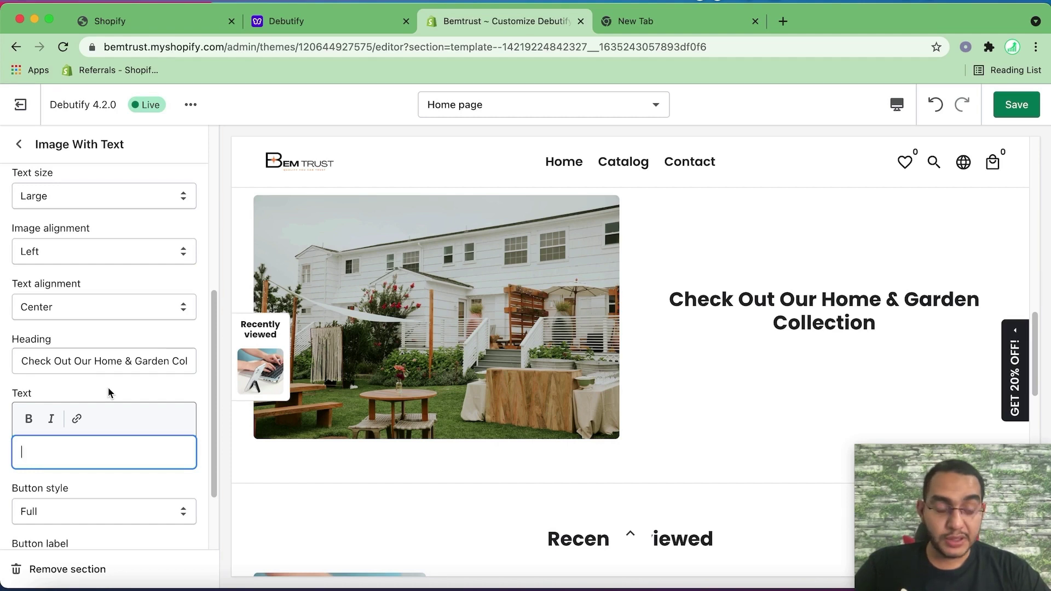
{"action": "type", "text": "Up to "}
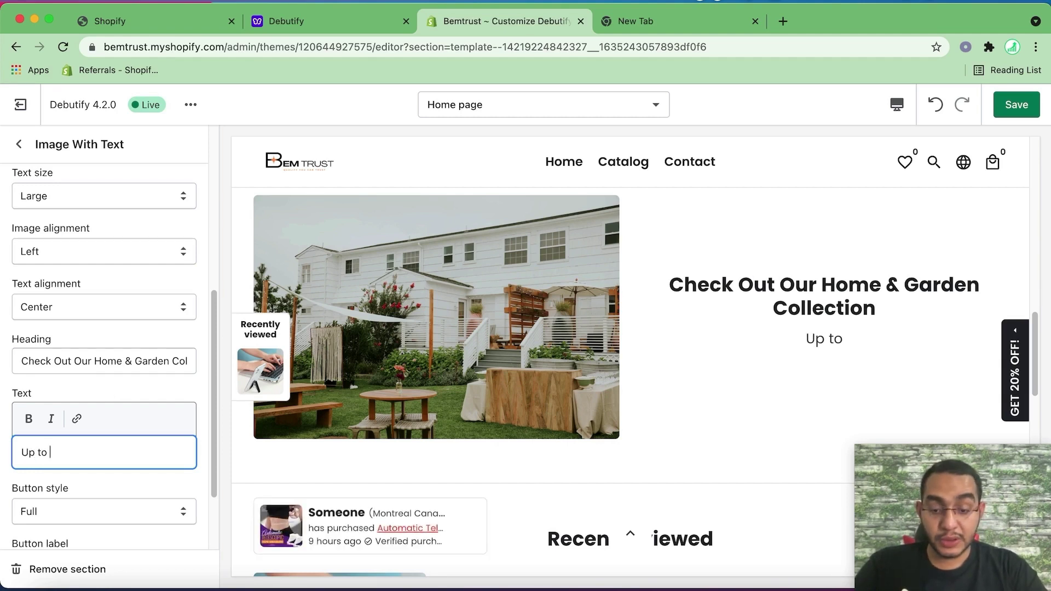
{"action": "type", "text": "35% OFF On Selected Items"}
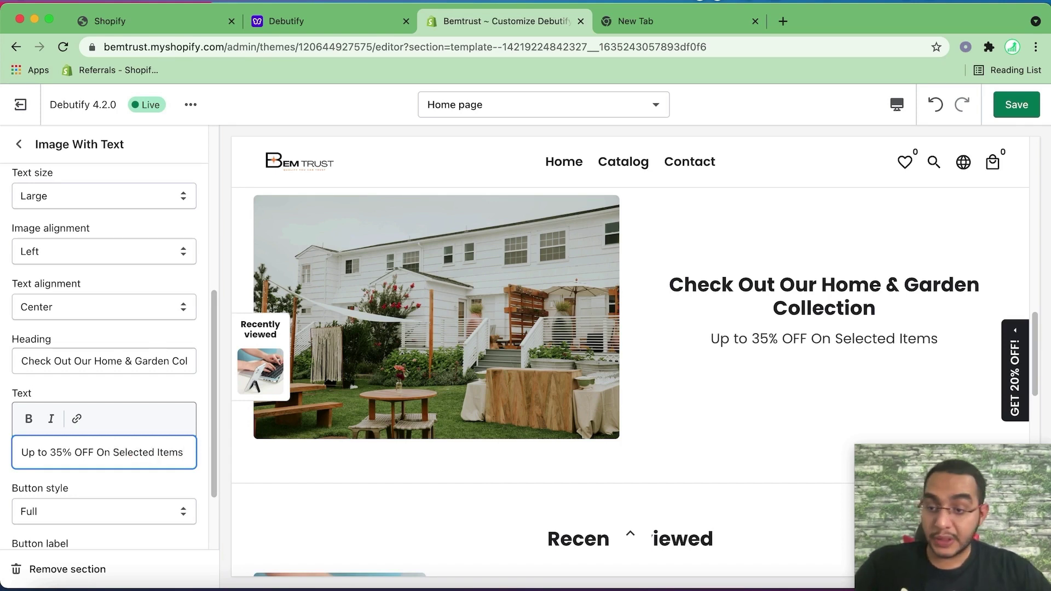
Label the Image With Text section's button "Explore Deals"
{"action": "scroll", "coordinate": [95, 482], "scroll_direction": "down", "scroll_amount": 3}
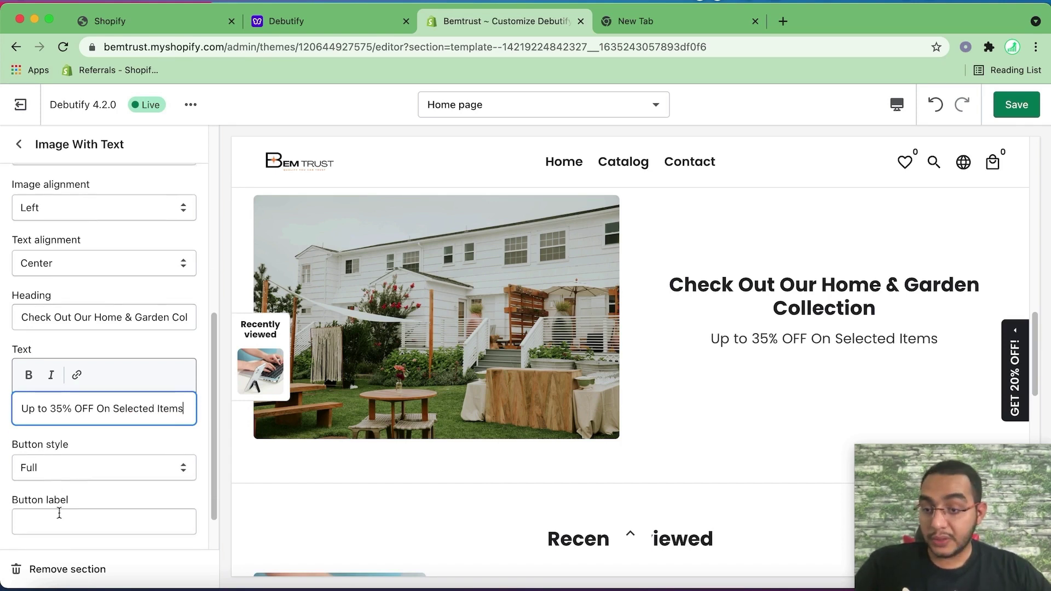
{"action": "left_click", "coordinate": [95, 470]}
{"action": "type", "text": "Explore D"}
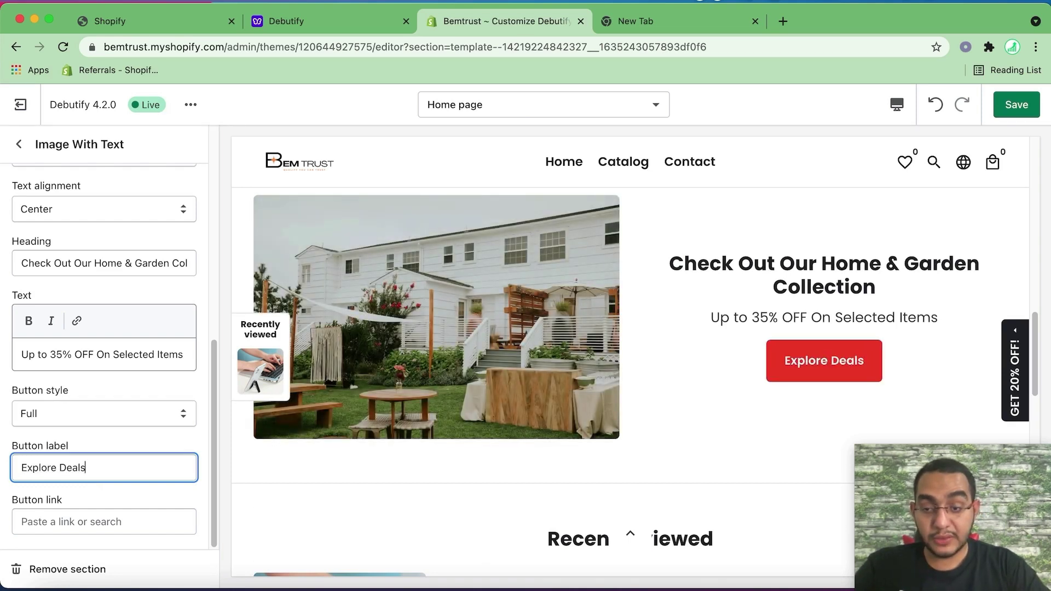
{"action": "type", "text": "eals"}
Link the Explore Deals button to the Home page collection and save the theme
{"action": "left_click", "coordinate": [104, 521]}
{"action": "left_click", "coordinate": [90, 351]}
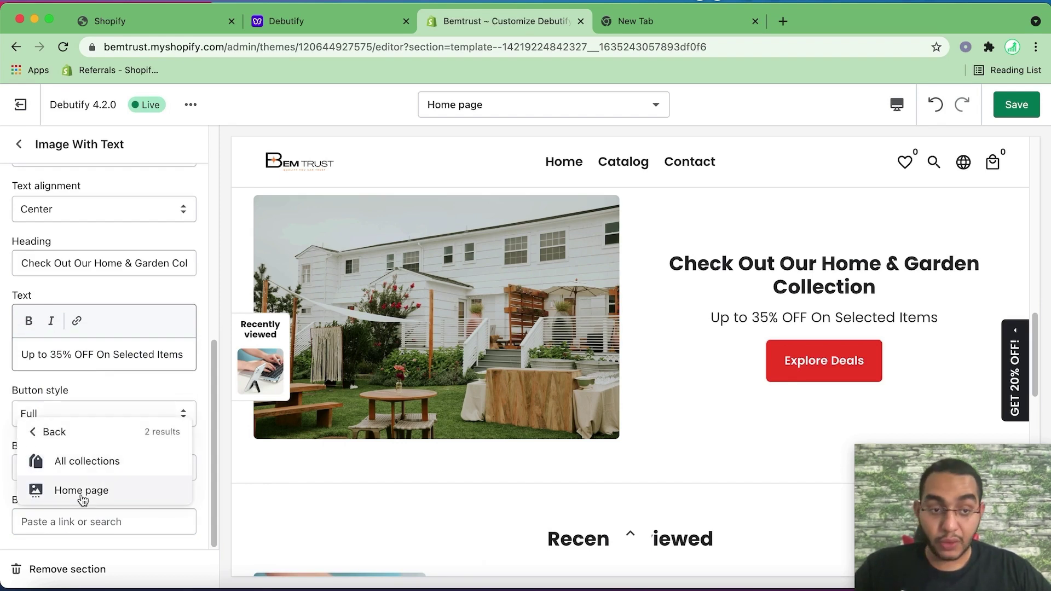
{"action": "left_click", "coordinate": [81, 496]}
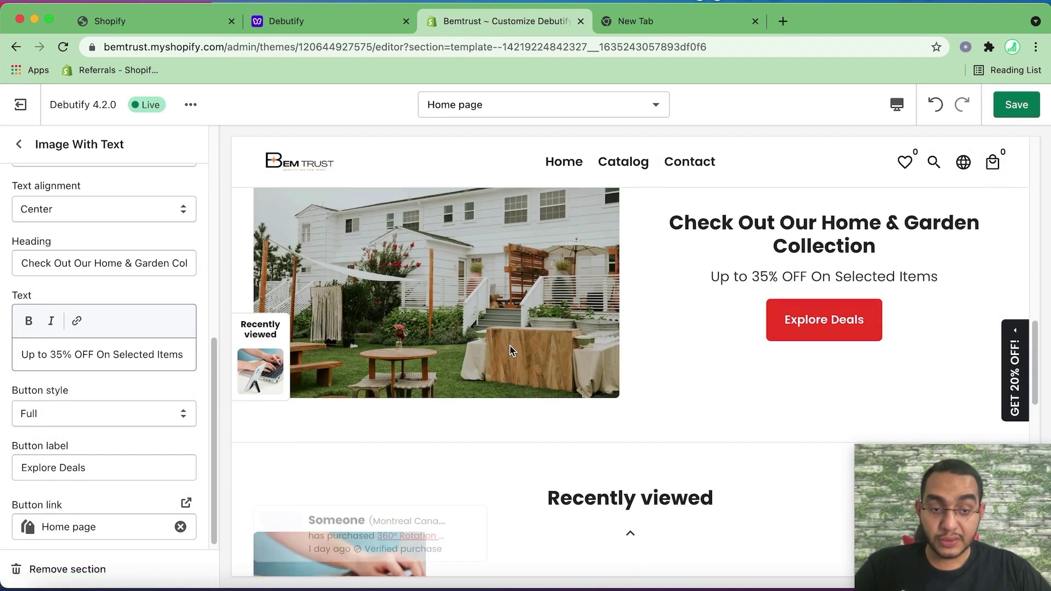
{"action": "left_click", "coordinate": [19, 144]}
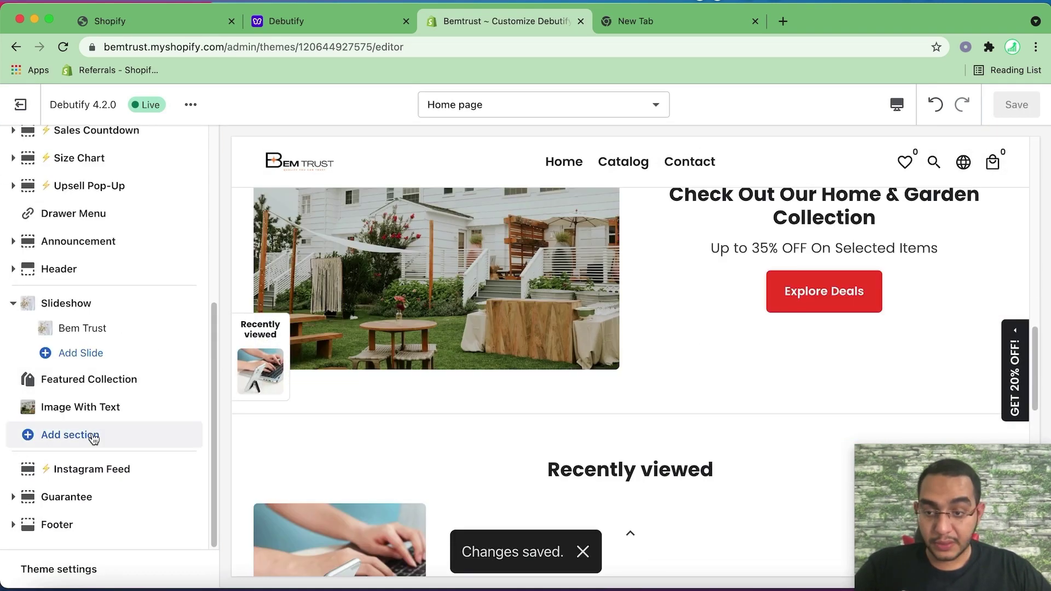
Add a Featured Product section to the home page below the Image With Text section
{"action": "left_click", "coordinate": [70, 435]}
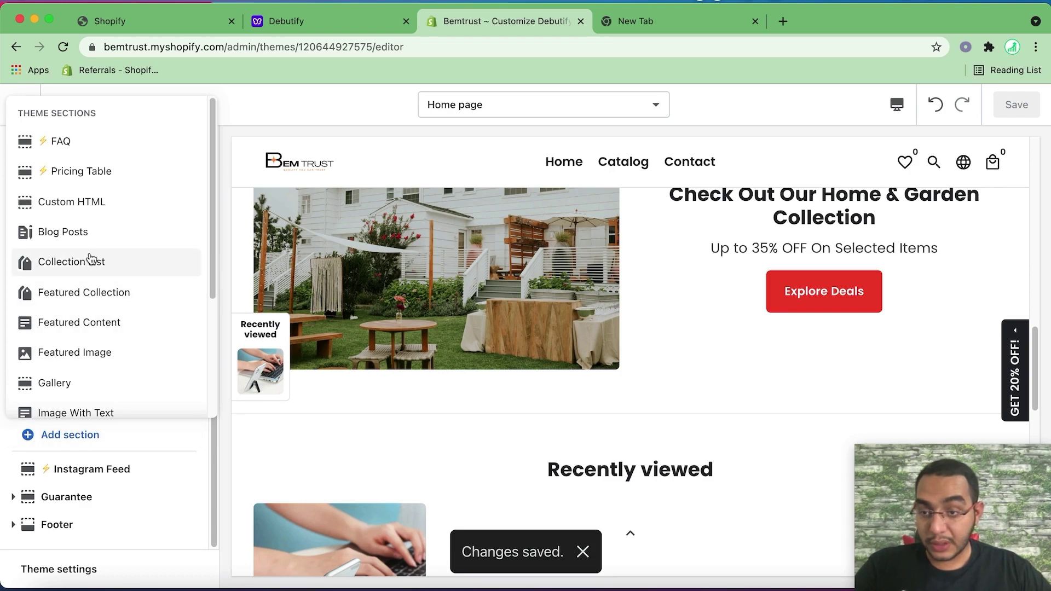
{"action": "scroll", "coordinate": [99, 339], "scroll_direction": "down", "scroll_amount": 5}
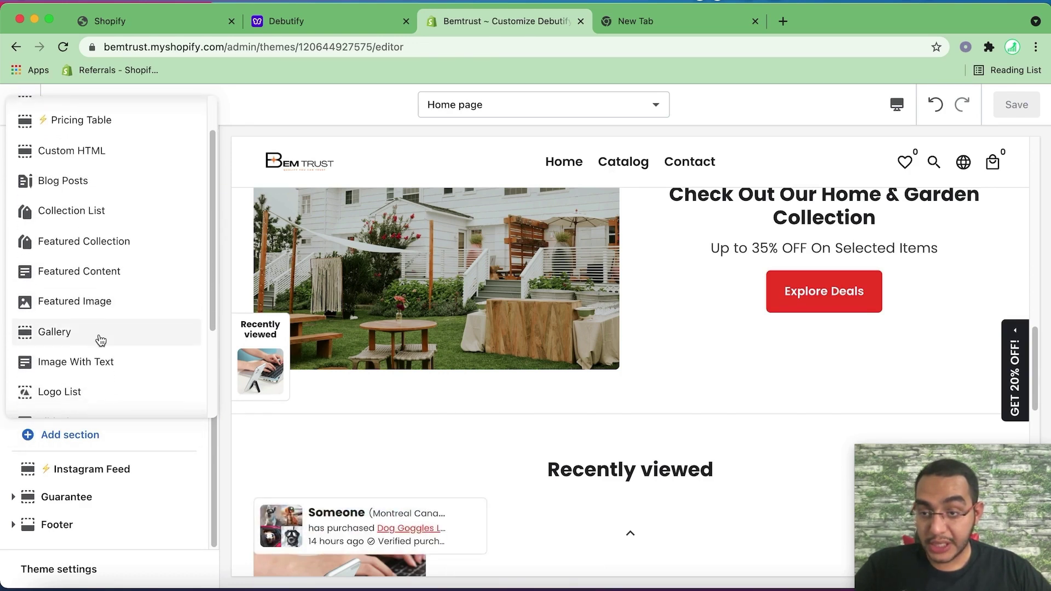
{"action": "scroll", "coordinate": [100, 273], "scroll_direction": "up", "scroll_amount": 5}
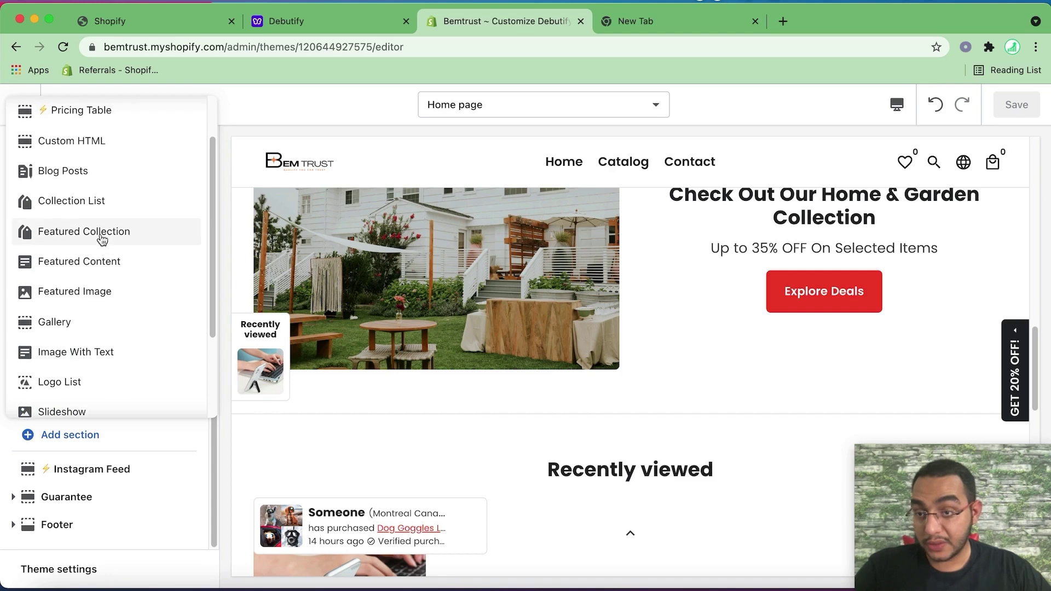
{"action": "scroll", "coordinate": [132, 217], "scroll_direction": "up", "scroll_amount": 1}
{"action": "scroll", "coordinate": [134, 230], "scroll_direction": "down", "scroll_amount": 3}
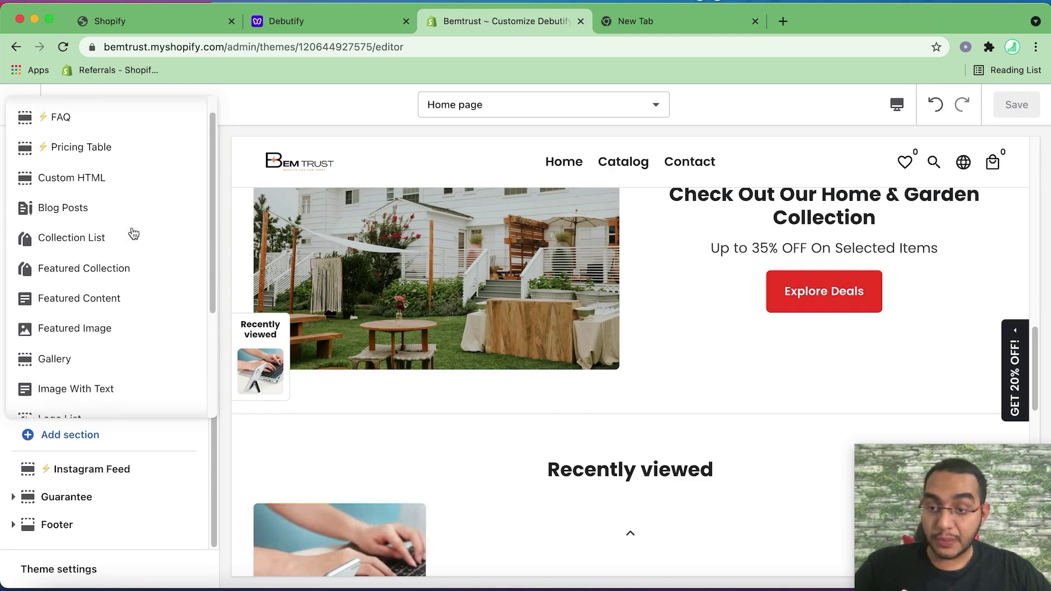
{"action": "scroll", "coordinate": [131, 251], "scroll_direction": "down", "scroll_amount": 1}
{"action": "left_click", "coordinate": [100, 335]}
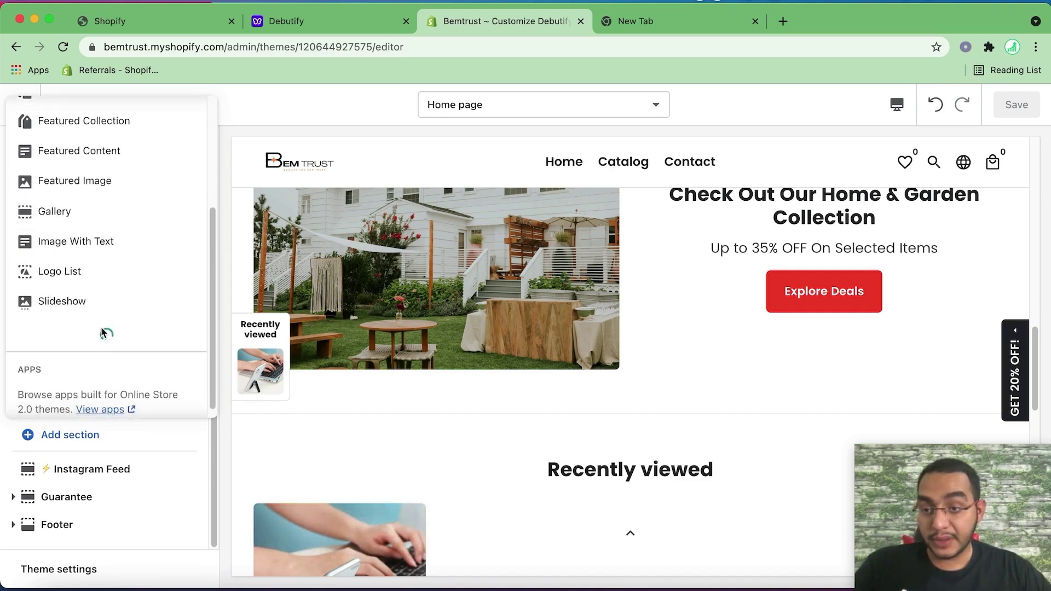
{"action": "scroll", "coordinate": [136, 324], "scroll_direction": "down", "scroll_amount": 3}
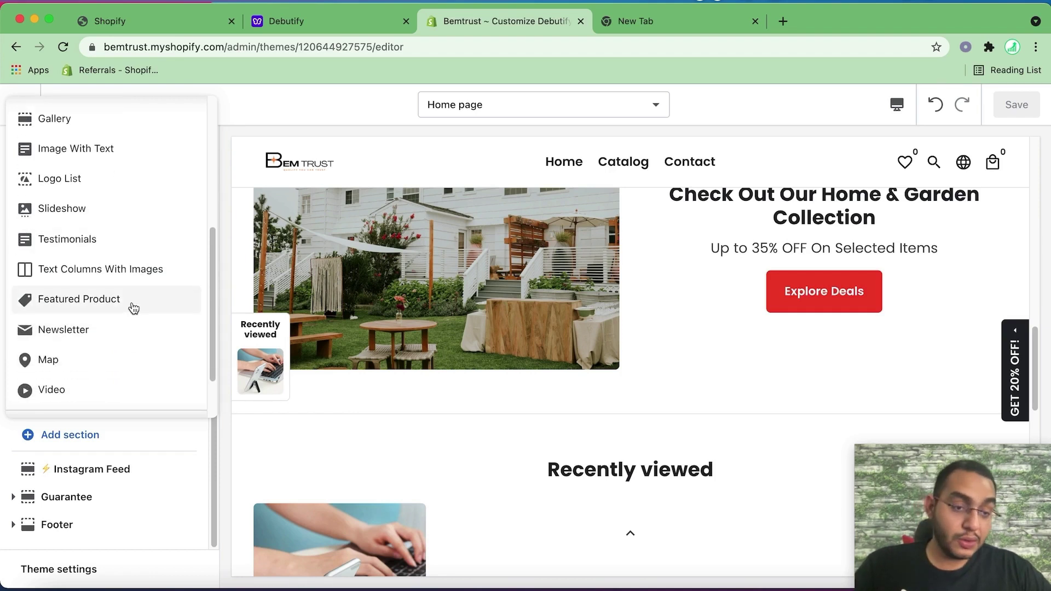
{"action": "left_click", "coordinate": [134, 307]}
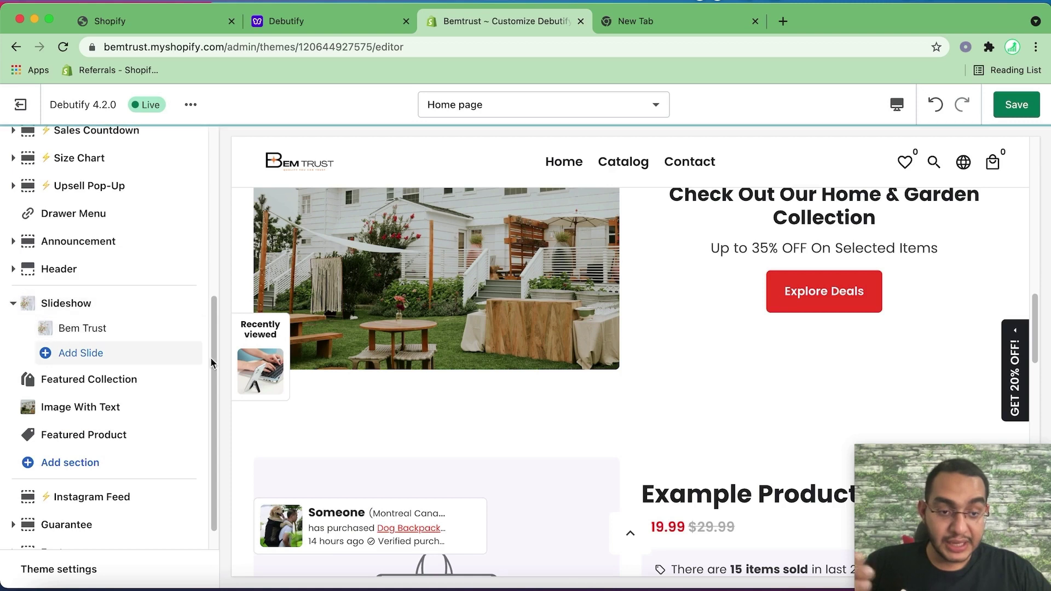
Choose the 360° Rotation Tea Maker as the product of the Featured Product section
{"action": "scroll", "coordinate": [445, 392], "scroll_direction": "down", "scroll_amount": 7}
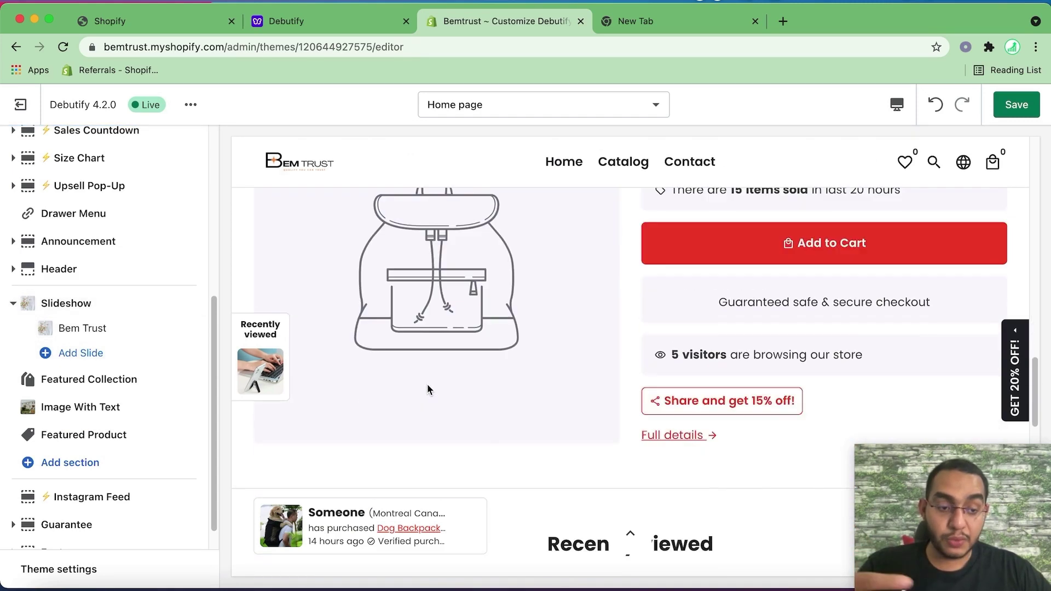
{"action": "scroll", "coordinate": [423, 405], "scroll_direction": "down", "scroll_amount": 2}
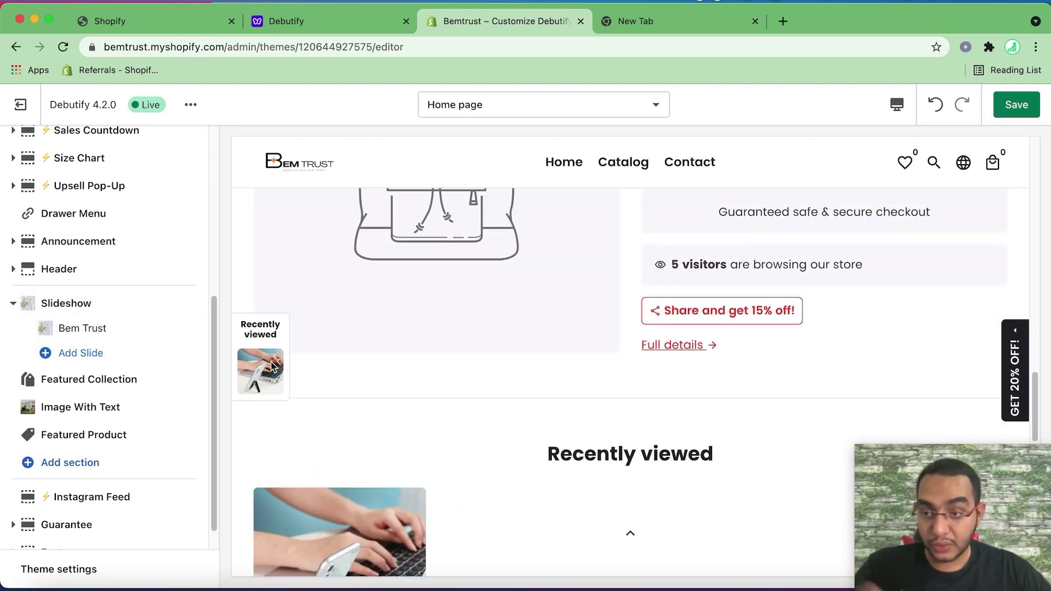
{"action": "left_click", "coordinate": [112, 436]}
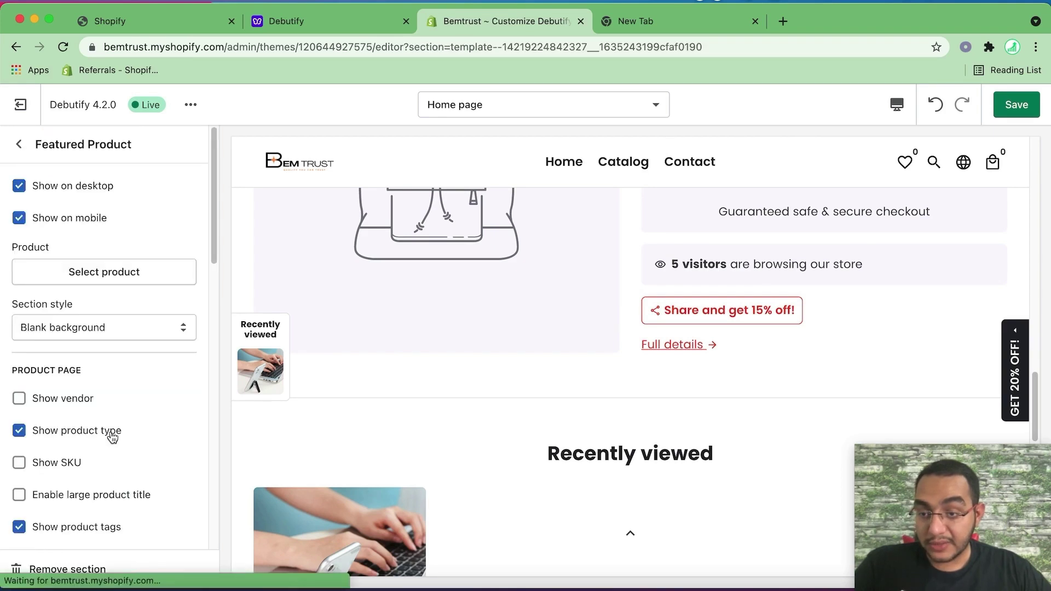
{"action": "left_click", "coordinate": [64, 274]}
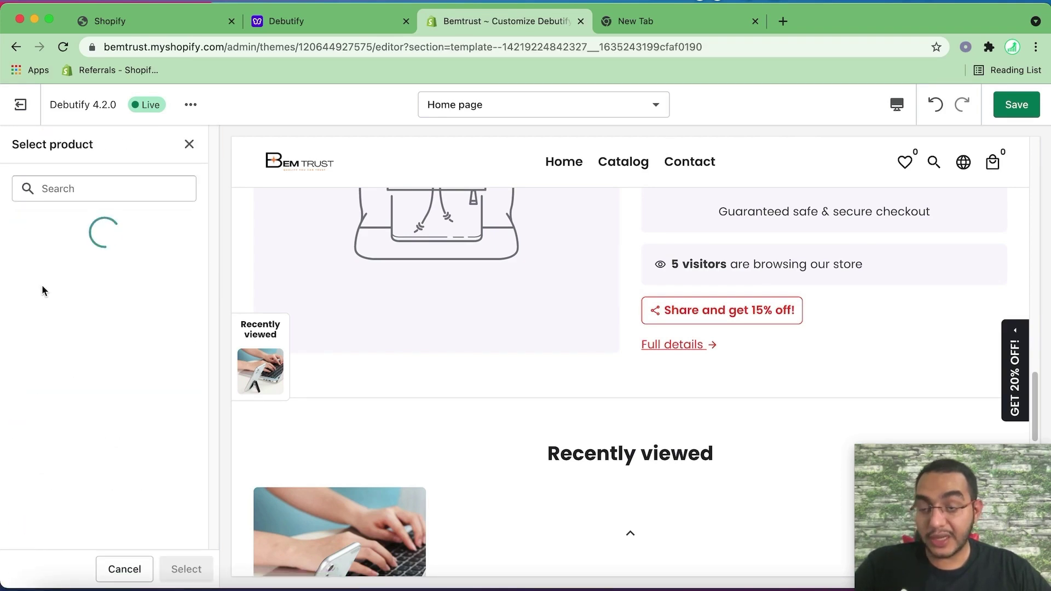
{"action": "left_click", "coordinate": [106, 361]}
{"action": "left_click", "coordinate": [186, 570]}
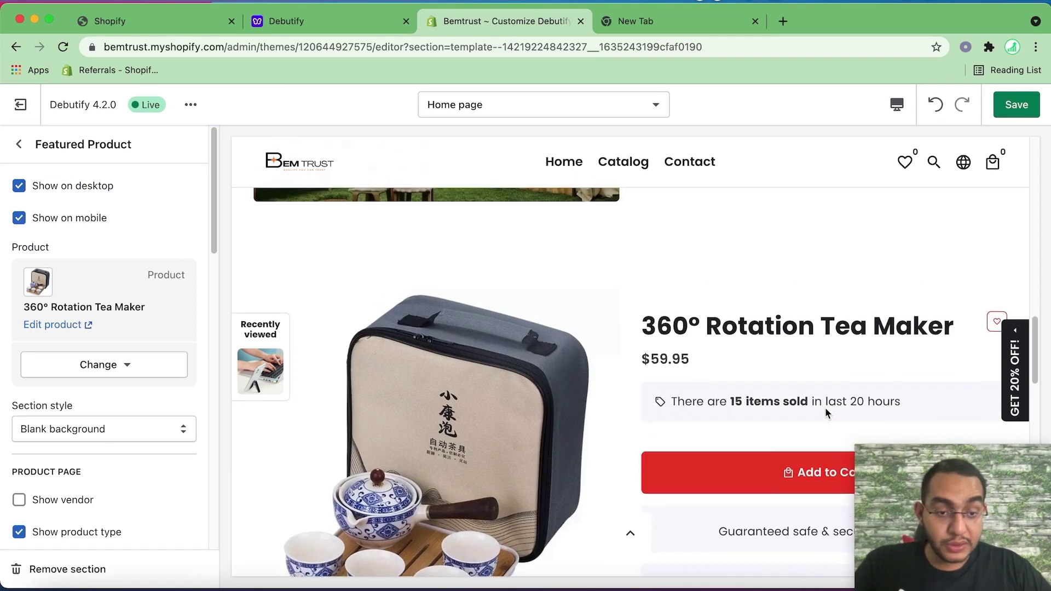
Hide the product tags, product collections and product type in the Featured Product section
{"action": "scroll", "coordinate": [767, 449], "scroll_direction": "down", "scroll_amount": 2}
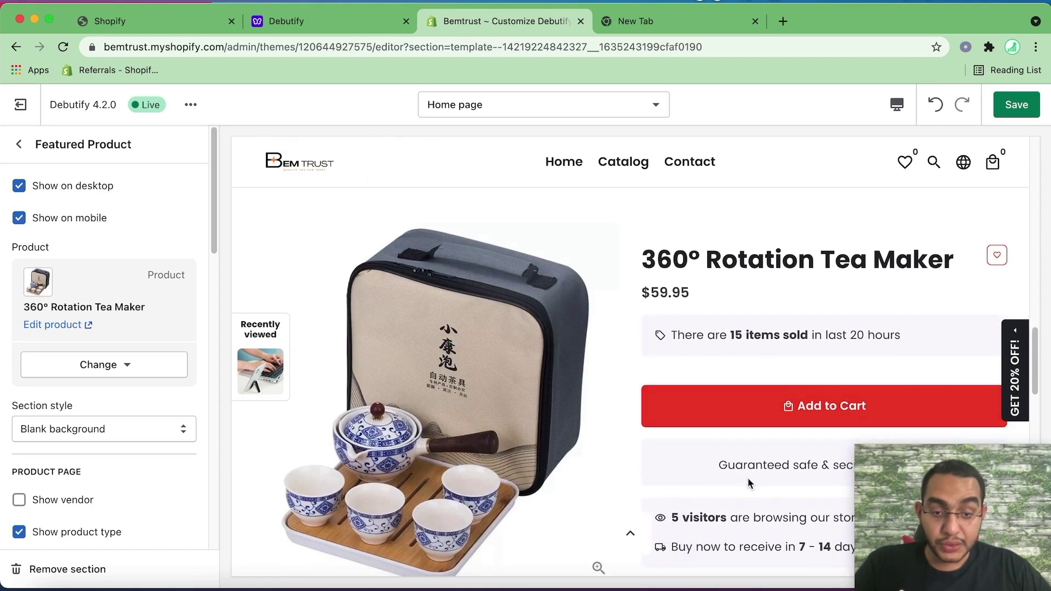
{"action": "scroll", "coordinate": [506, 397], "scroll_direction": "down", "scroll_amount": 2}
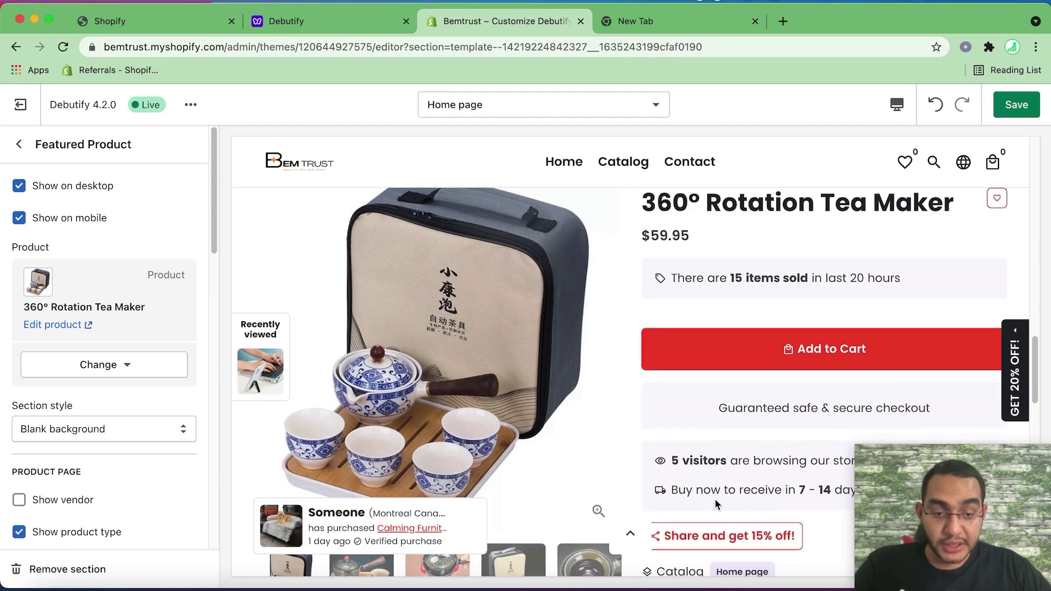
{"action": "scroll", "coordinate": [715, 502], "scroll_direction": "down", "scroll_amount": 2}
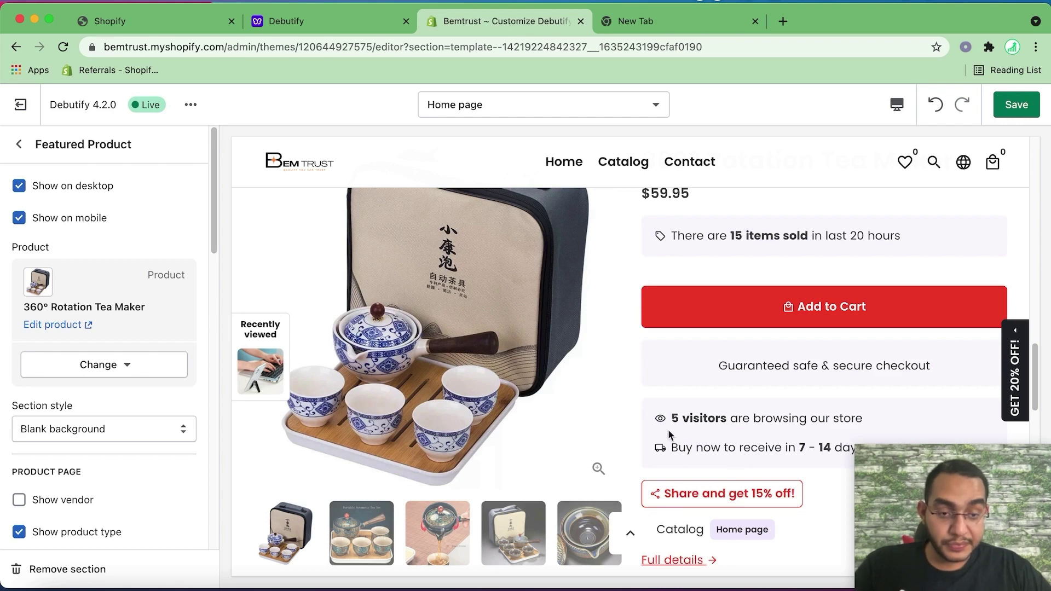
{"action": "scroll", "coordinate": [80, 402], "scroll_direction": "down", "scroll_amount": 5}
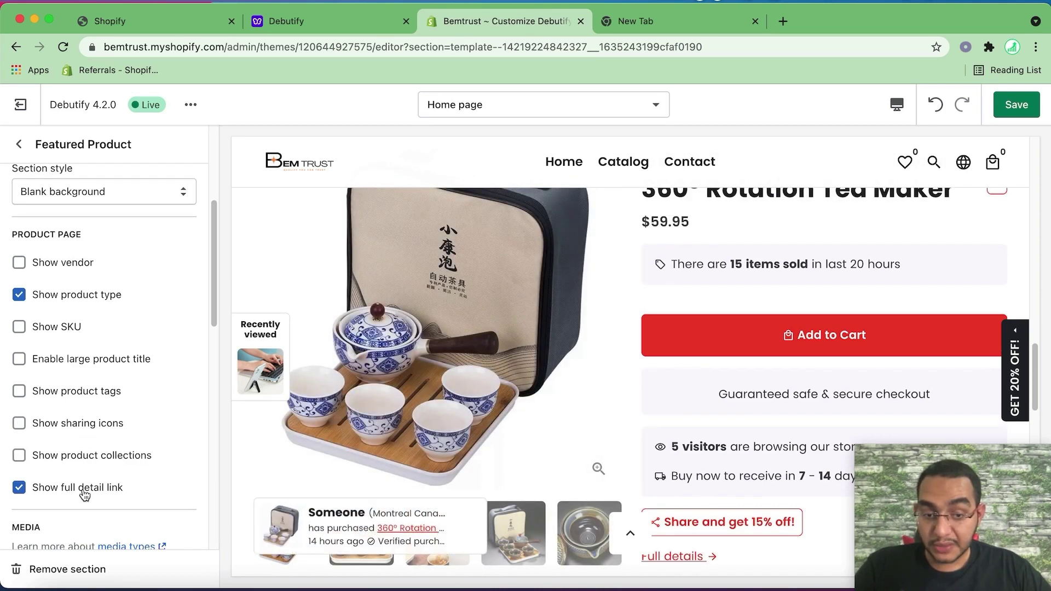
{"action": "scroll", "coordinate": [87, 482], "scroll_direction": "up", "scroll_amount": 3}
{"action": "left_click", "coordinate": [105, 419]}
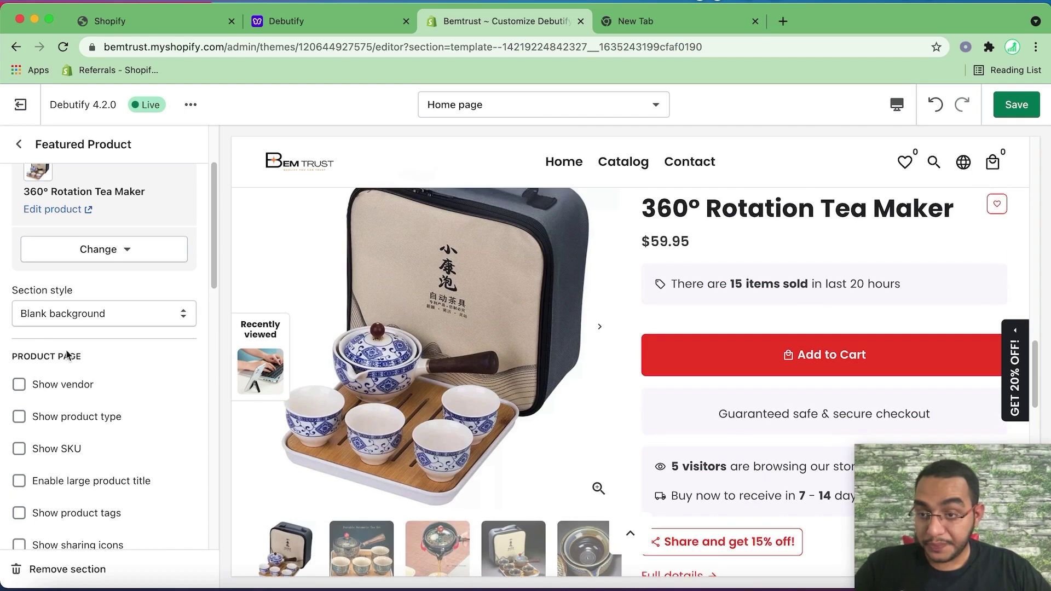
Try showing the product description in the Featured Product section, check it in the preview and hide it again
{"action": "scroll", "coordinate": [76, 393], "scroll_direction": "down", "scroll_amount": 8}
{"action": "scroll", "coordinate": [76, 393], "scroll_direction": "down", "scroll_amount": 2}
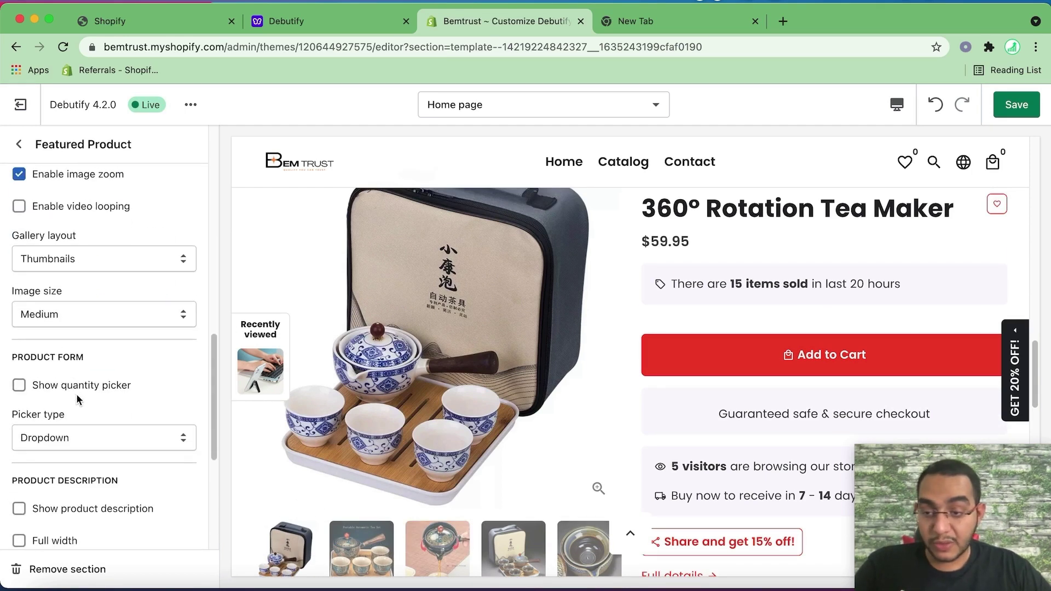
{"action": "scroll", "coordinate": [76, 409], "scroll_direction": "down", "scroll_amount": 4}
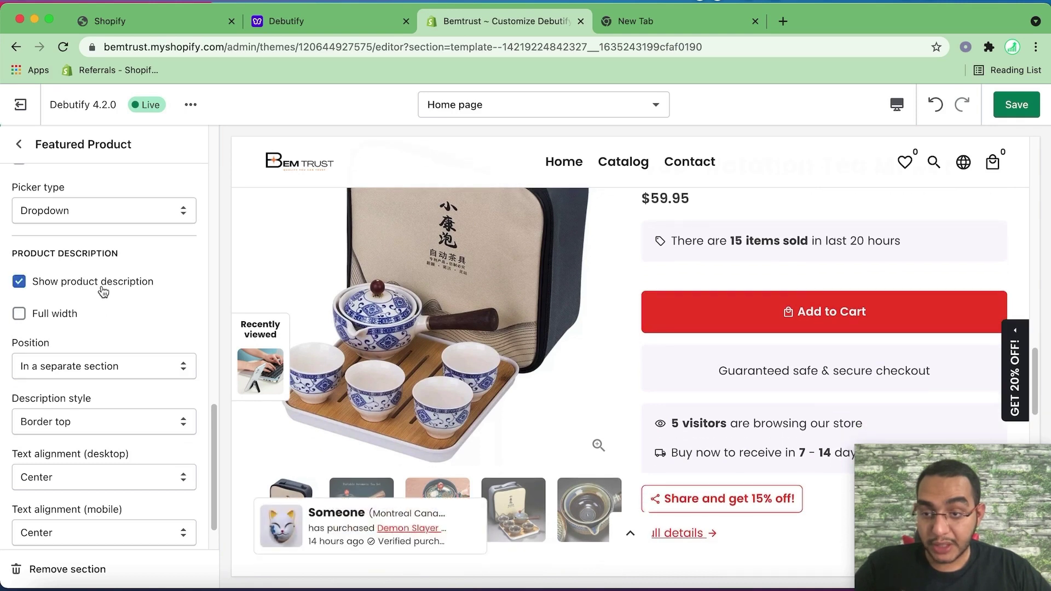
{"action": "scroll", "coordinate": [699, 376], "scroll_direction": "down", "scroll_amount": 5}
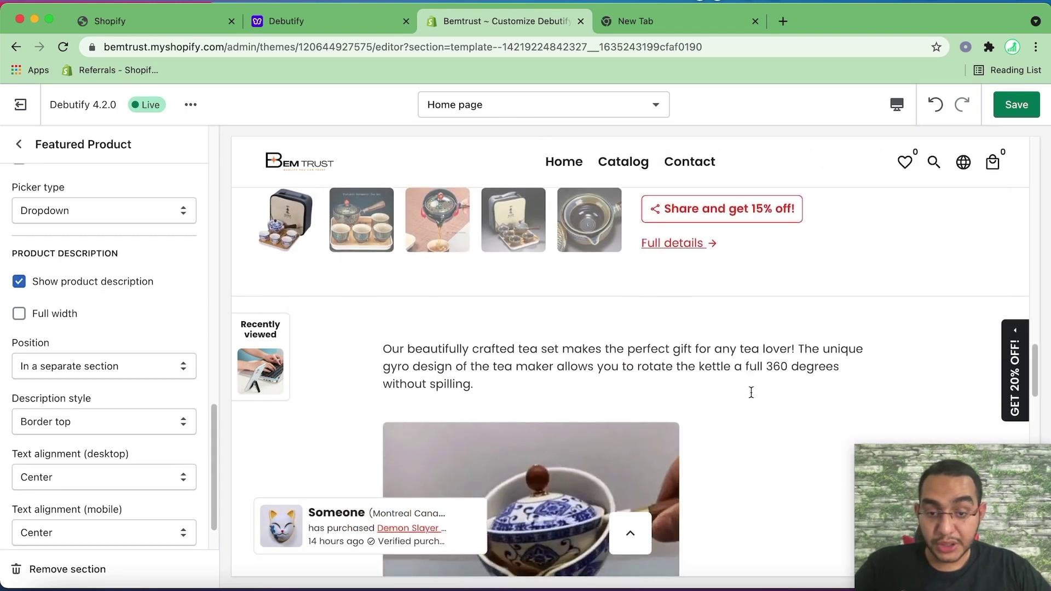
{"action": "scroll", "coordinate": [547, 361], "scroll_direction": "up", "scroll_amount": 7}
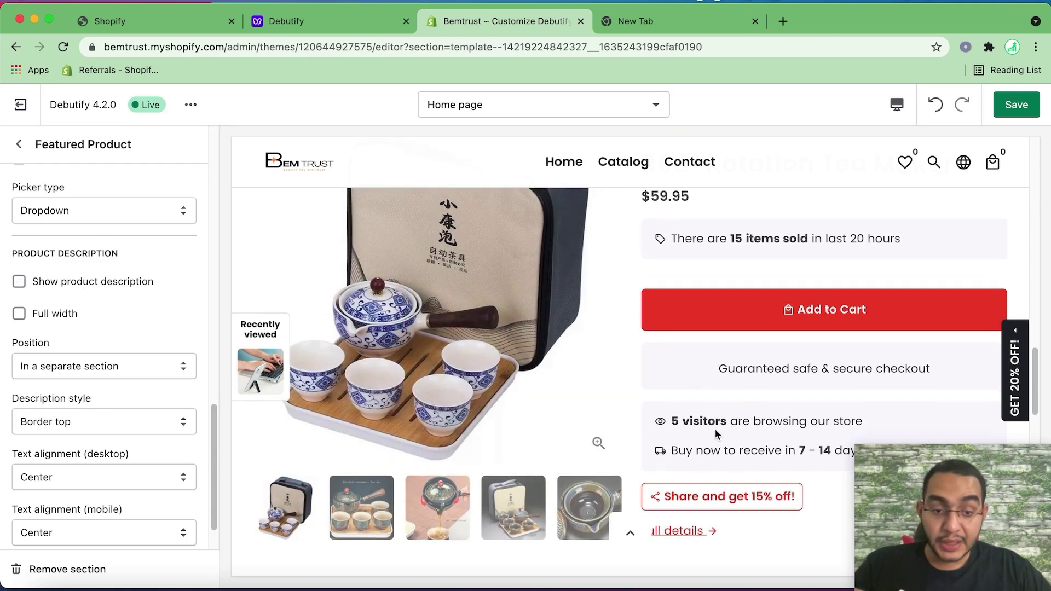
{"action": "scroll", "coordinate": [689, 424], "scroll_direction": "down", "scroll_amount": 3}
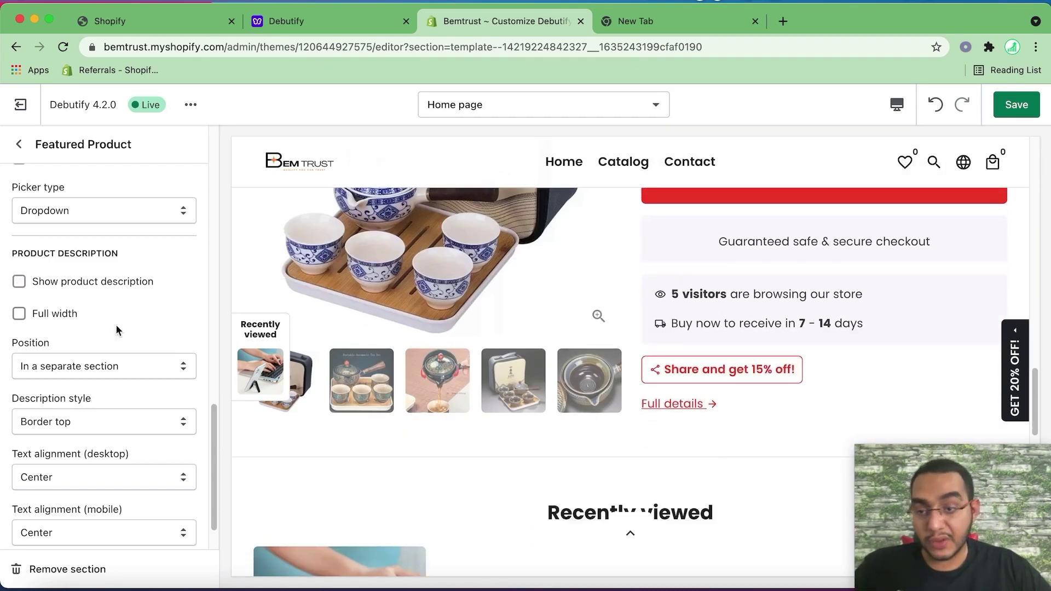
Leave the Featured Product settings and save the theme
{"action": "left_click", "coordinate": [19, 144]}
{"action": "left_click", "coordinate": [1016, 104]}
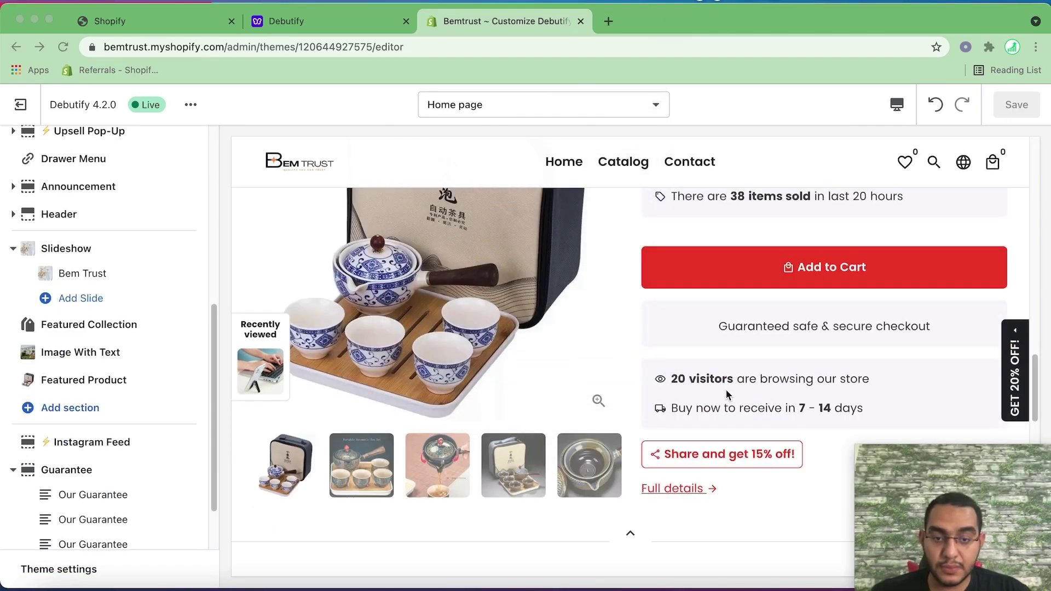
Add a second Image With Text section below the Featured Product section
{"action": "scroll", "coordinate": [136, 308], "scroll_direction": "down", "scroll_amount": 2}
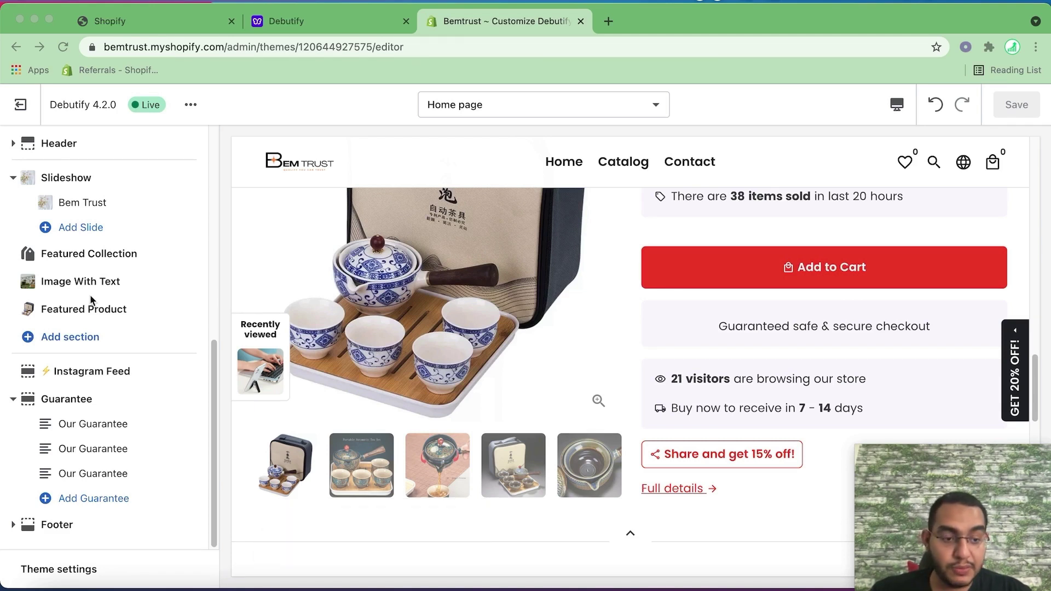
{"action": "left_click", "coordinate": [61, 339]}
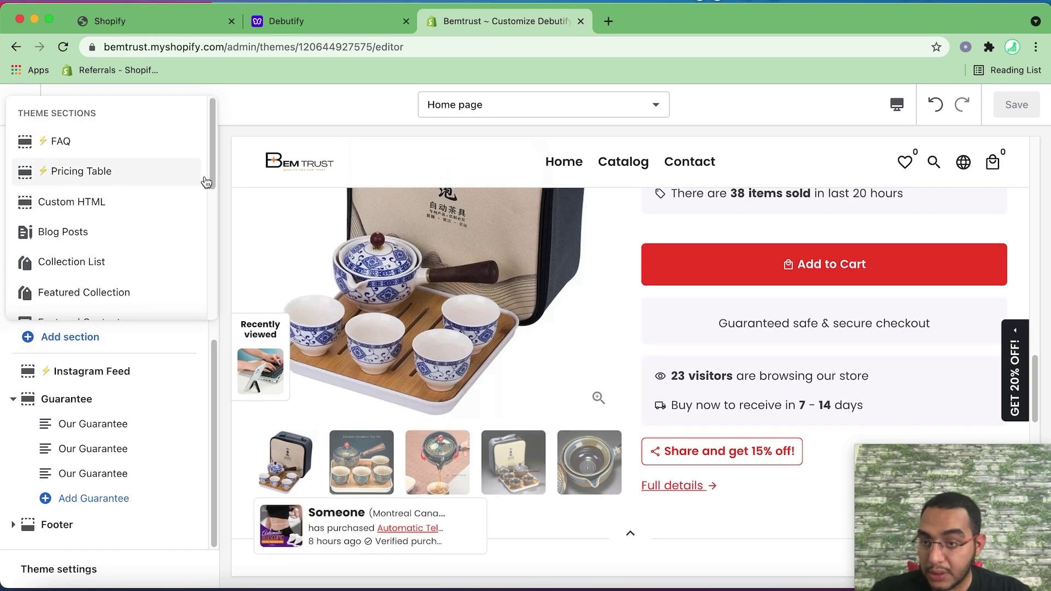
{"action": "scroll", "coordinate": [208, 181], "scroll_direction": "down", "scroll_amount": 10}
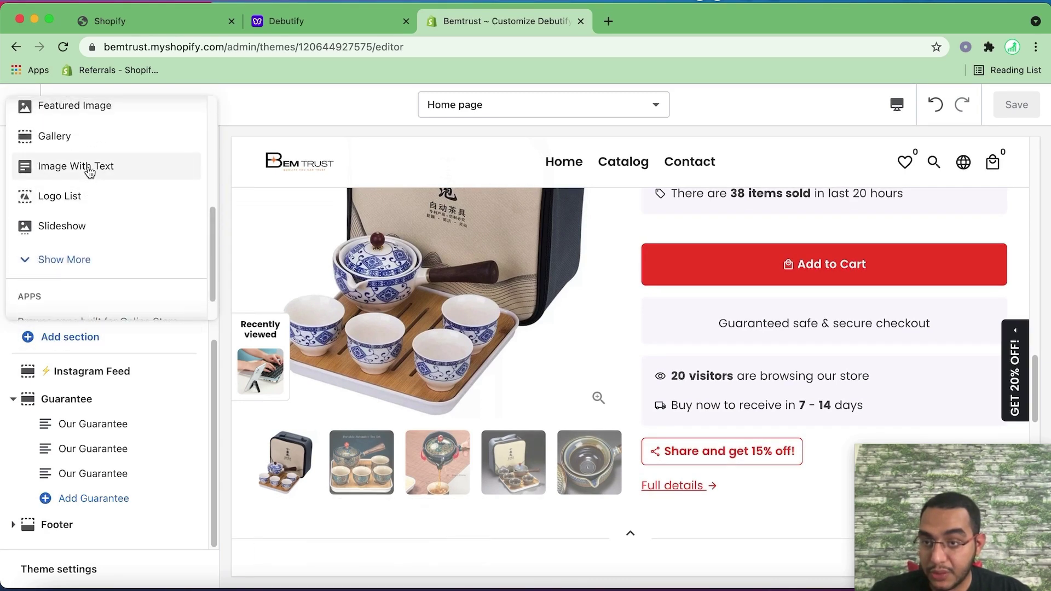
{"action": "left_click", "coordinate": [94, 166]}
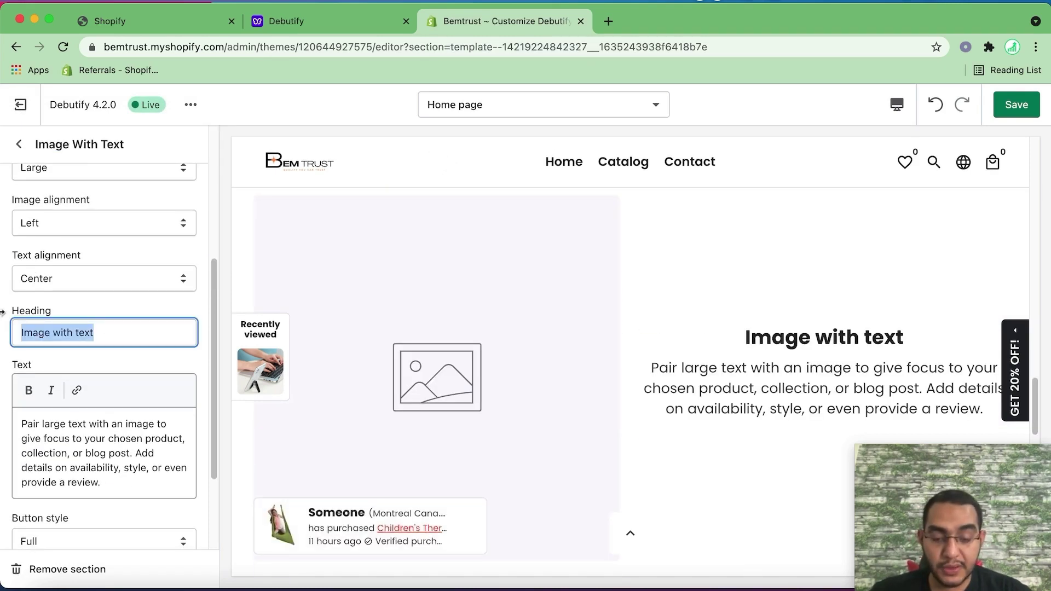
Set the new Image With Text section's heading to "Gadgets to make your life easier in the Kitchen"
{"action": "type", "text": "Kitchen Ga"}
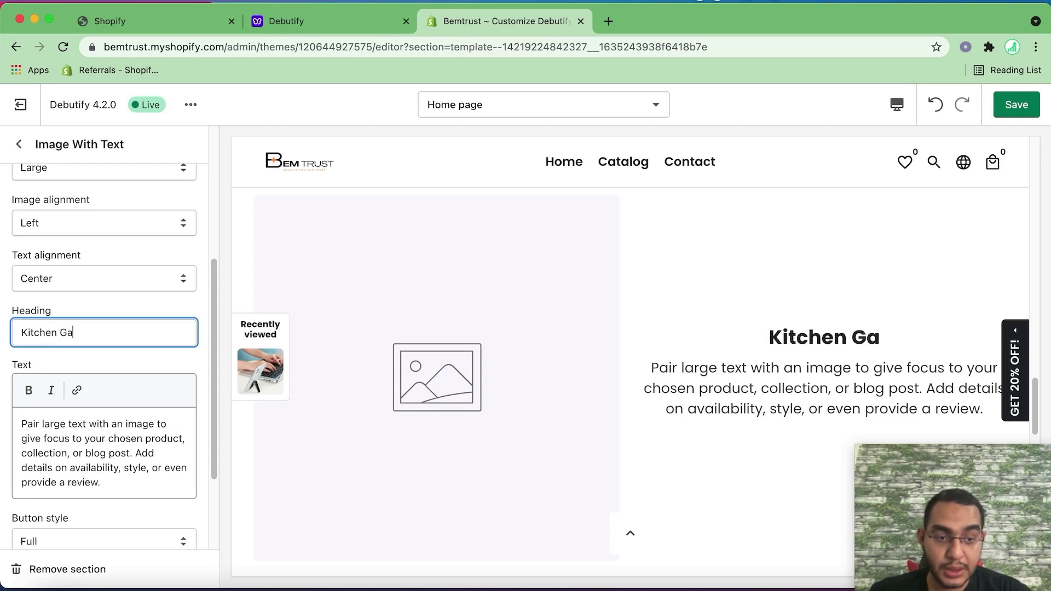
{"action": "key", "text": "BackSpace"}
{"action": "type", "text": "Gd"}
{"action": "type", "text": "dgets to make"}
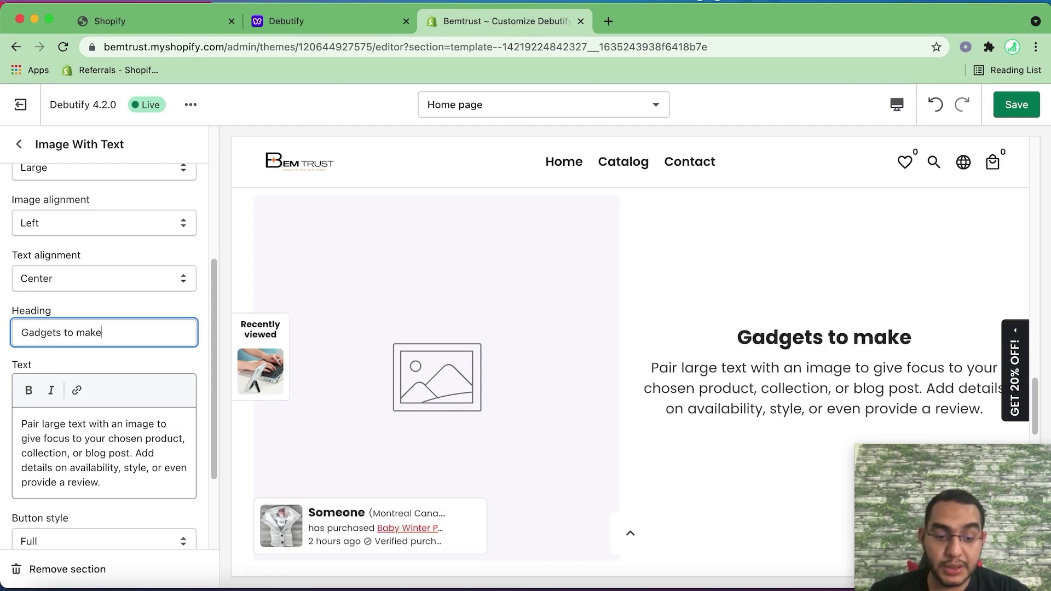
{"action": "type", "text": " your life easier in K"}
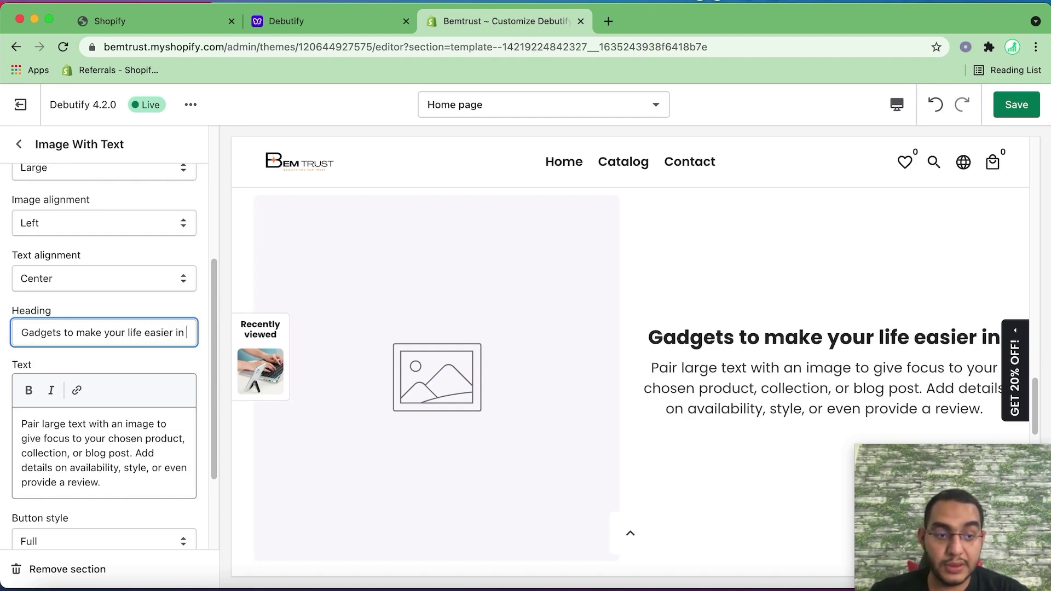
{"action": "key", "text": "BackSpace"}
{"action": "type", "text": "the Kitchen"}
Clear the placeholder text of the Image With Text section and set its button label to "Shop Now"
{"action": "left_click_drag", "start_coordinate": [110, 486], "coordinate": [4, 382]}
{"action": "key", "text": "BackSpace"}
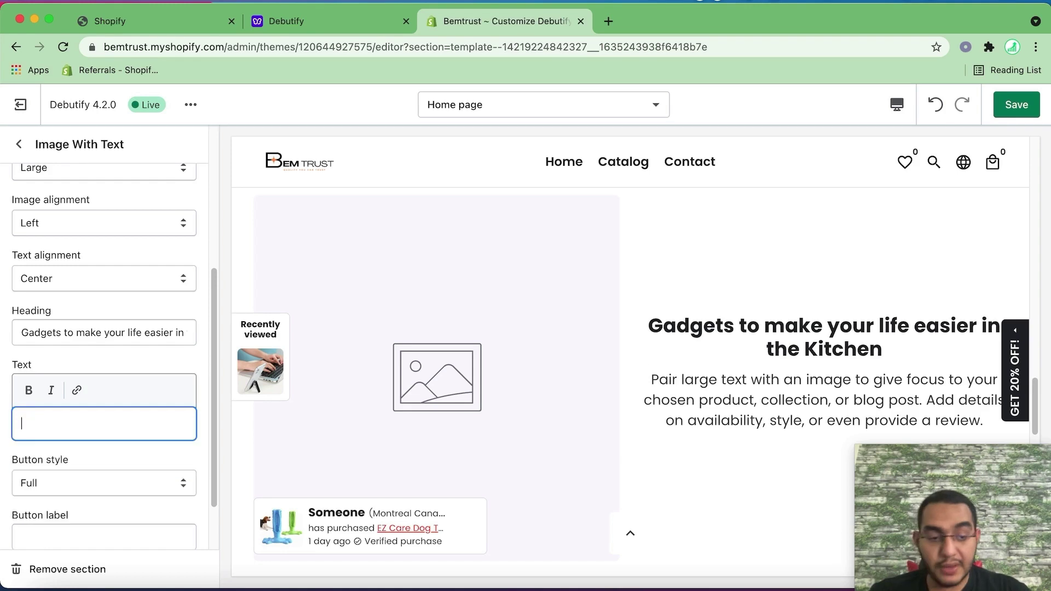
{"action": "scroll", "coordinate": [82, 421], "scroll_direction": "down", "scroll_amount": 2}
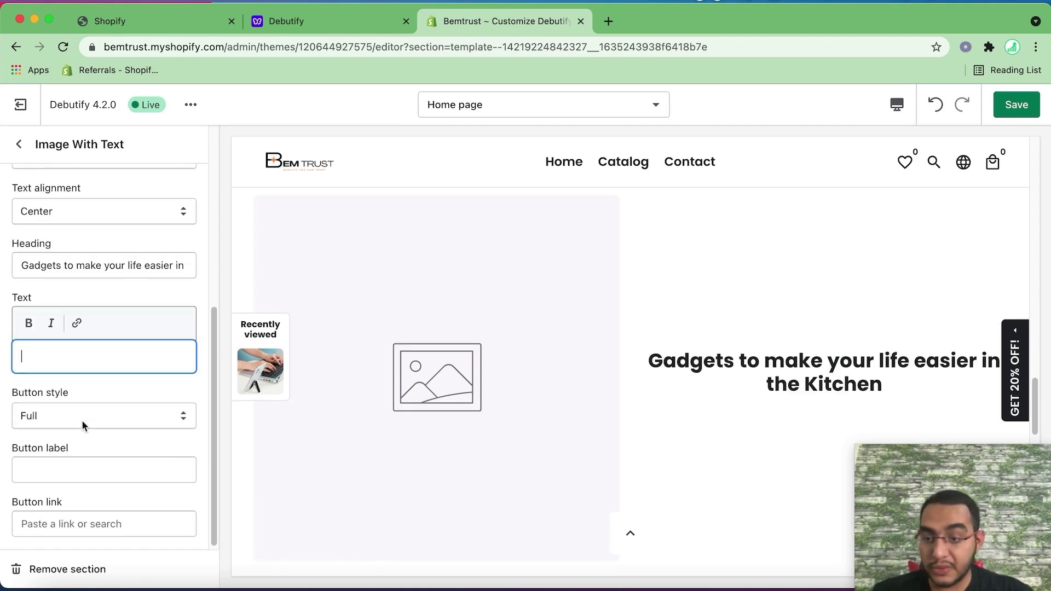
{"action": "left_click", "coordinate": [76, 458]}
{"action": "type", "text": "Shop"}
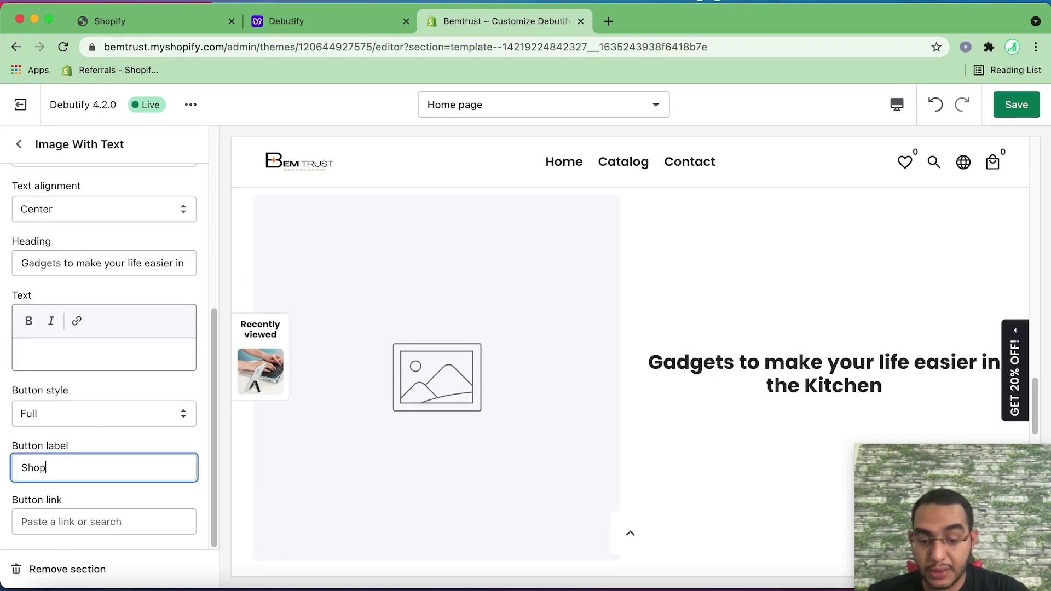
{"action": "type", "text": " Now"}
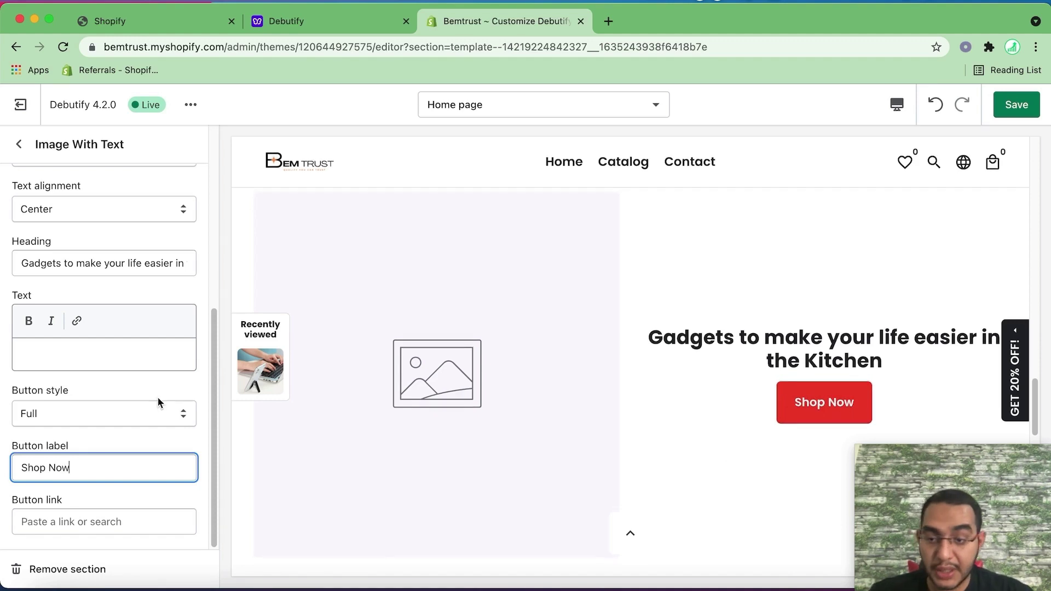
Search the free images for "kitchen" and use the photo of tomatoes being sliced as the section's image
{"action": "scroll", "coordinate": [82, 290], "scroll_direction": "up", "scroll_amount": 10}
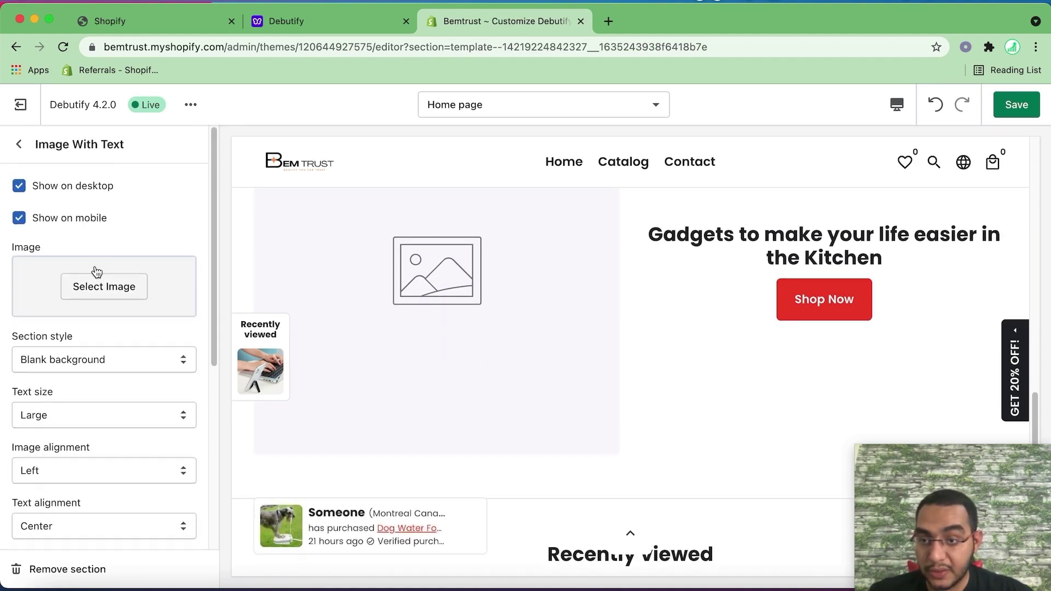
{"action": "left_click", "coordinate": [97, 274]}
{"action": "left_click", "coordinate": [145, 183]}
{"action": "left_click", "coordinate": [103, 239]}
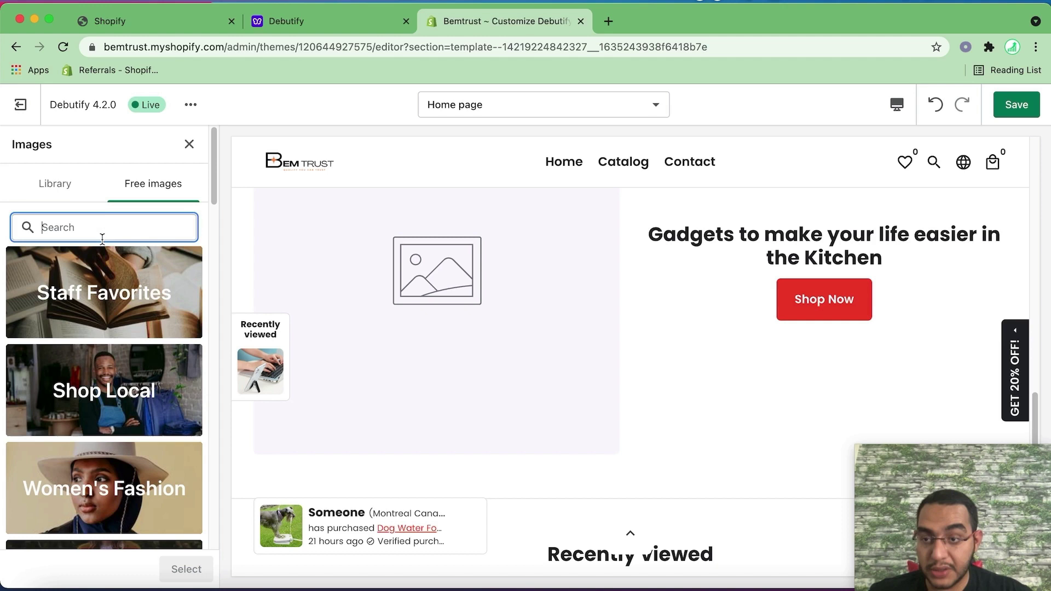
{"action": "type", "text": "kitchen"}
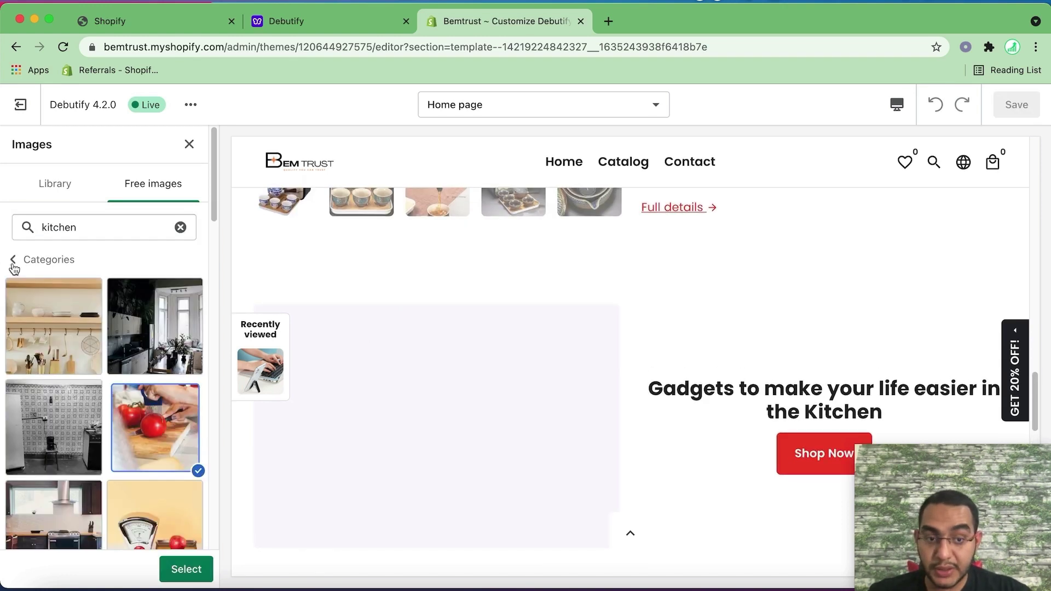
{"action": "scroll", "coordinate": [159, 421], "scroll_direction": "down", "scroll_amount": 1}
{"action": "double_click", "coordinate": [159, 421]}
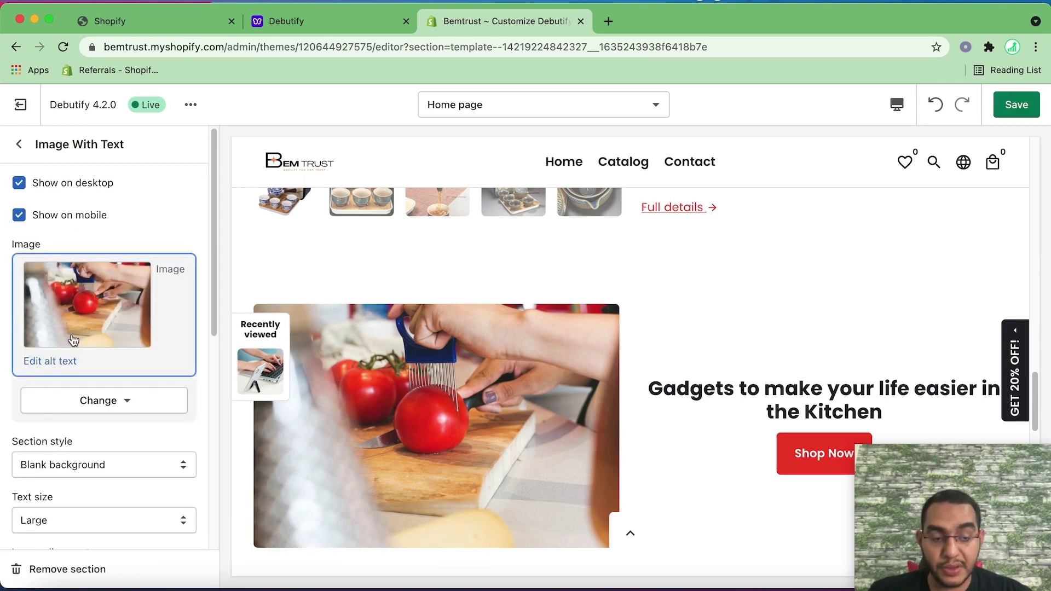
Link the section's Shop Now button to the Home page
{"action": "scroll", "coordinate": [110, 341], "scroll_direction": "down", "scroll_amount": 10}
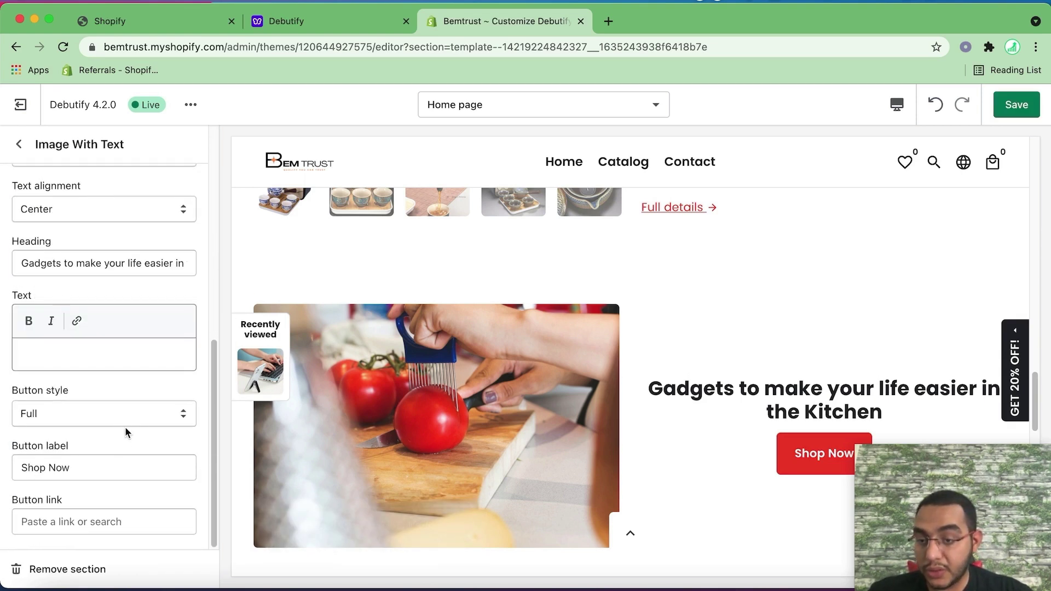
{"action": "left_click", "coordinate": [82, 520]}
{"action": "left_click", "coordinate": [81, 382]}
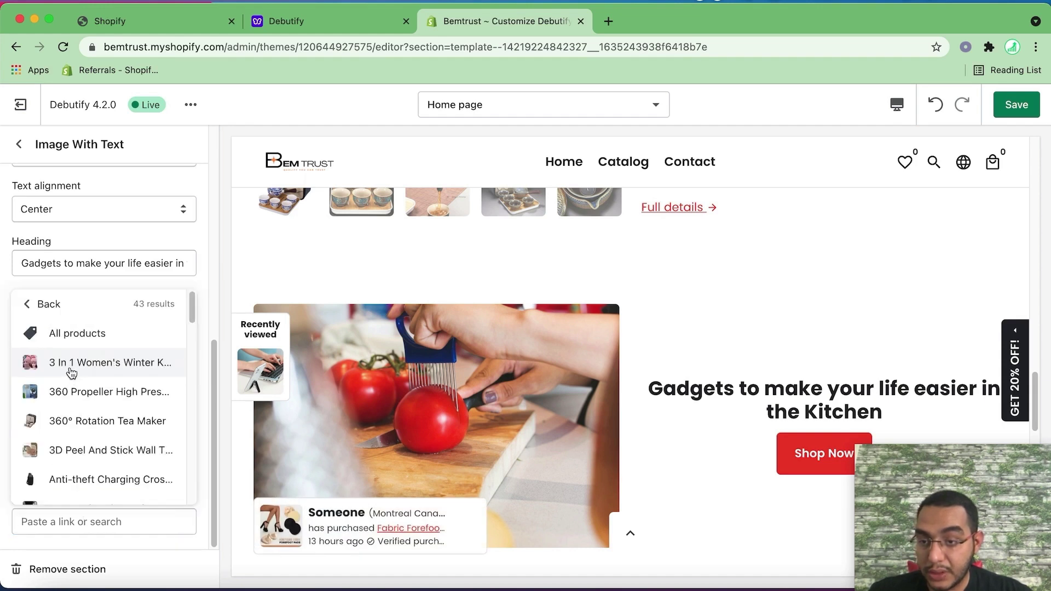
{"action": "left_click", "coordinate": [47, 305]}
{"action": "left_click", "coordinate": [68, 347]}
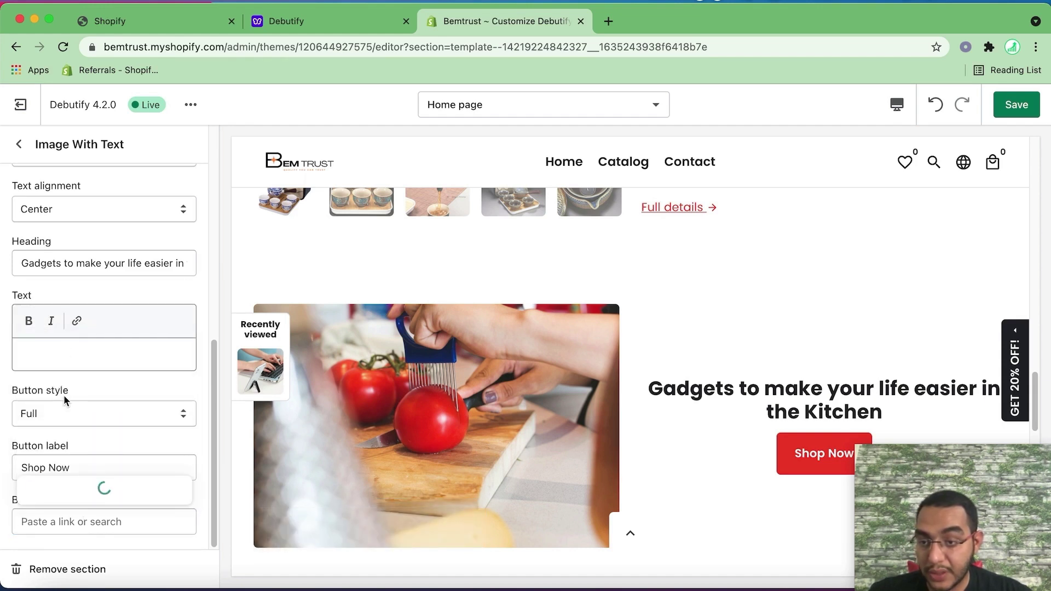
{"action": "left_click", "coordinate": [74, 488]}
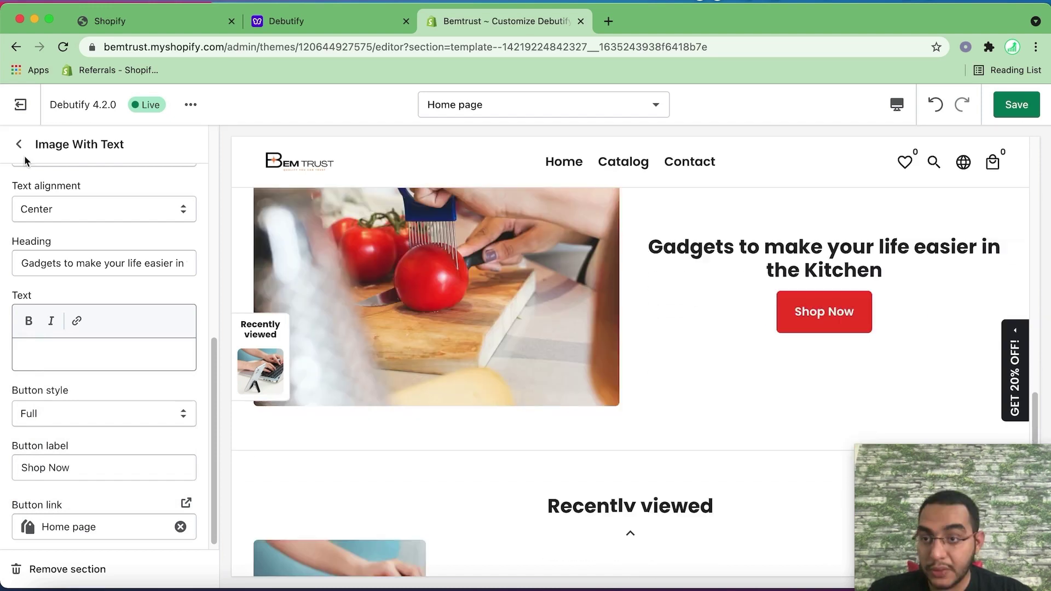
Leave the Image With Text settings and examine the Recently viewed and Guarantee areas in the store preview
{"action": "left_click", "coordinate": [19, 144]}
{"action": "scroll", "coordinate": [568, 403], "scroll_direction": "down", "scroll_amount": 7}
{"action": "scroll", "coordinate": [518, 262], "scroll_direction": "up", "scroll_amount": 3}
{"action": "mouse_move", "coordinate": [361, 312]}
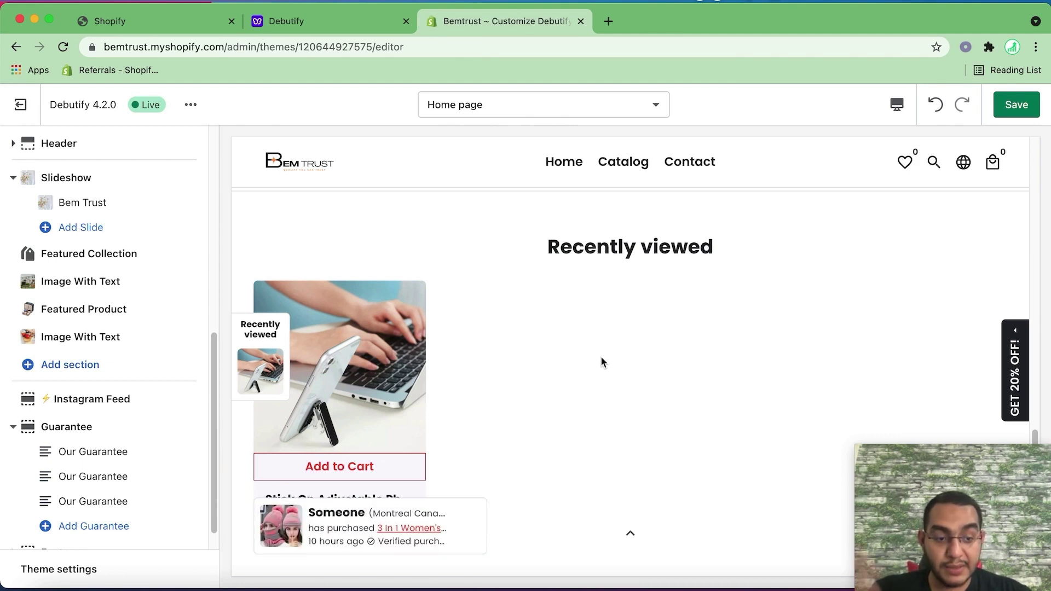
{"action": "mouse_move", "coordinate": [359, 347]}
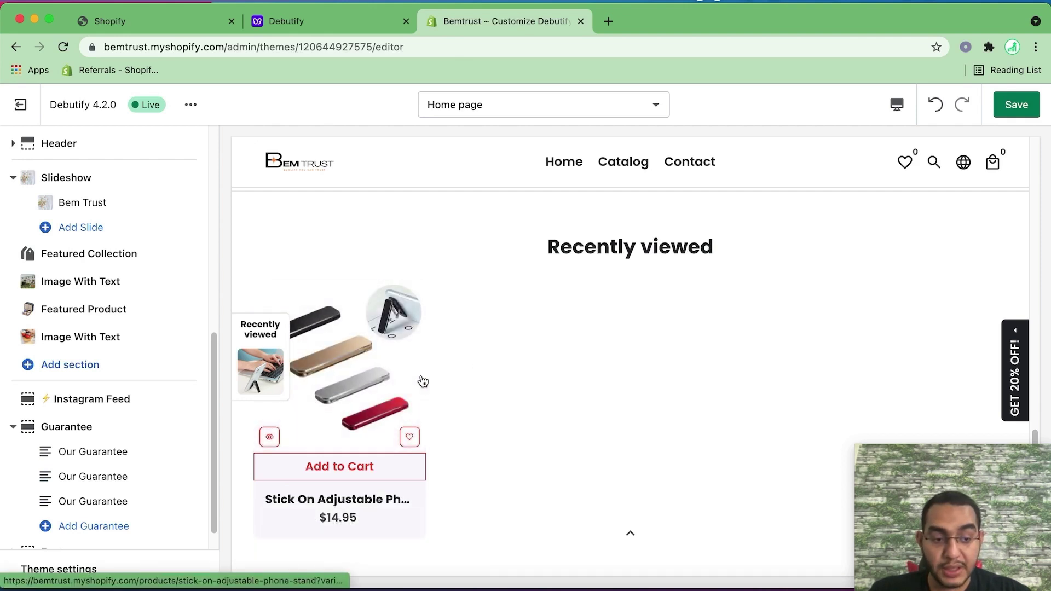
{"action": "scroll", "coordinate": [94, 359], "scroll_direction": "down", "scroll_amount": 2}
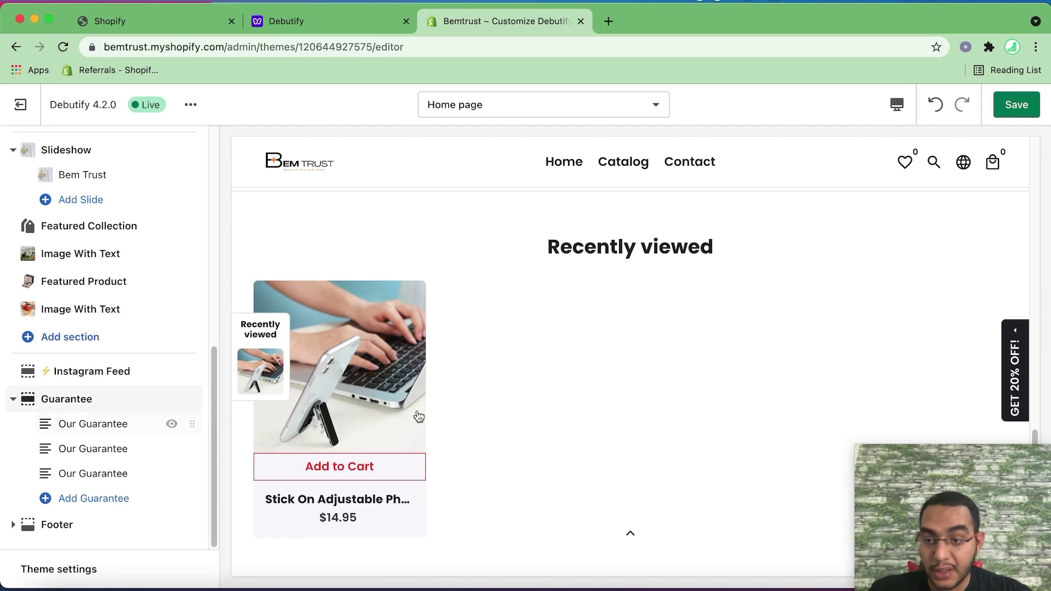
{"action": "scroll", "coordinate": [484, 408], "scroll_direction": "down", "scroll_amount": 5}
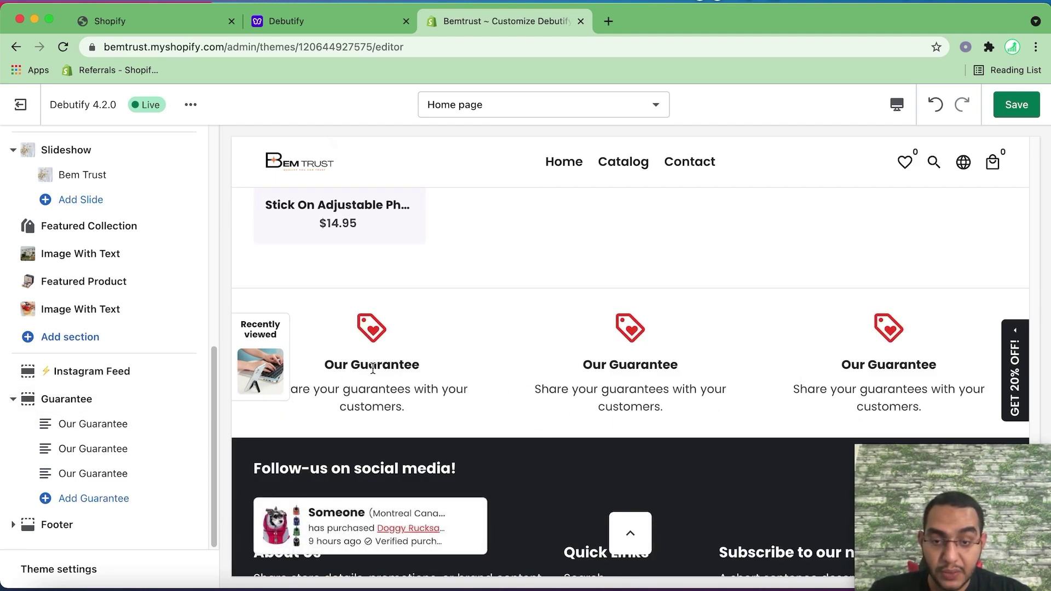
{"action": "scroll", "coordinate": [373, 368], "scroll_direction": "down", "scroll_amount": 1}
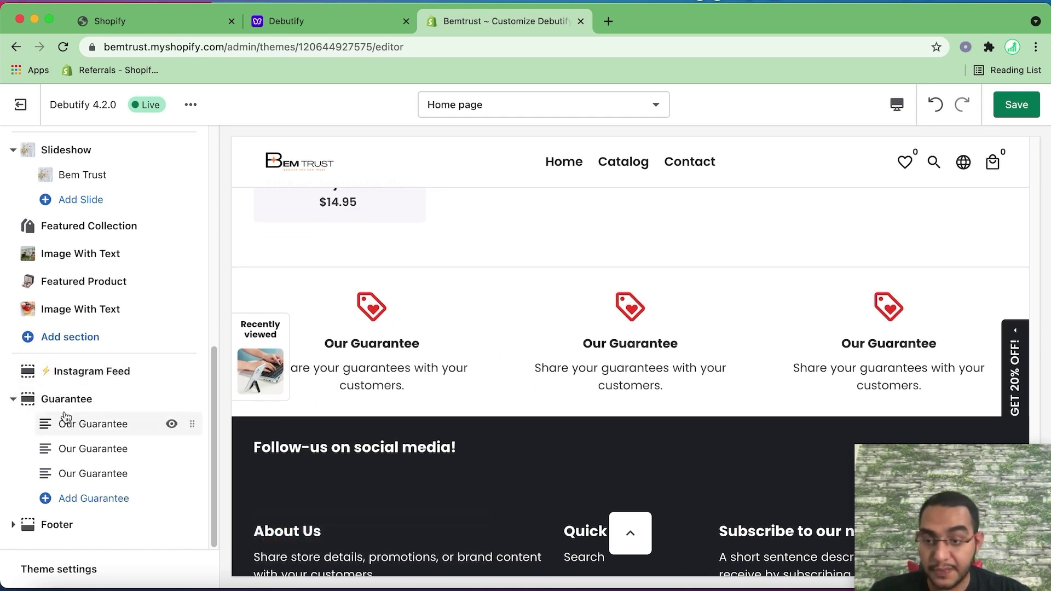
Look up "Shipping" in the Google Fonts icon library and set the first guarantee's icon to local_shipping
{"action": "left_click", "coordinate": [83, 436]}
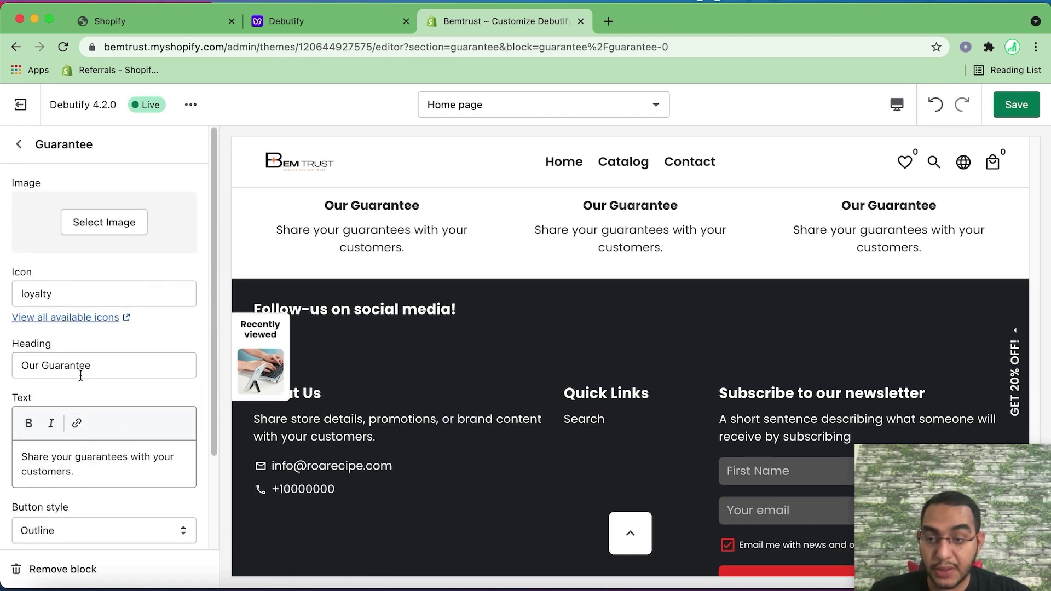
{"action": "left_click", "coordinate": [58, 318]}
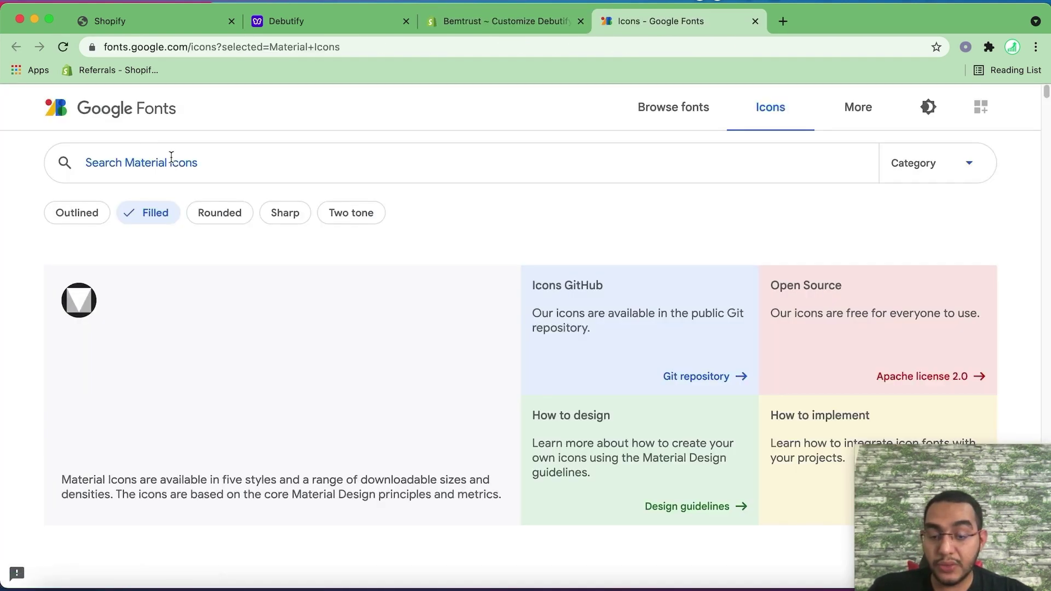
{"action": "type", "text": "Shipping"}
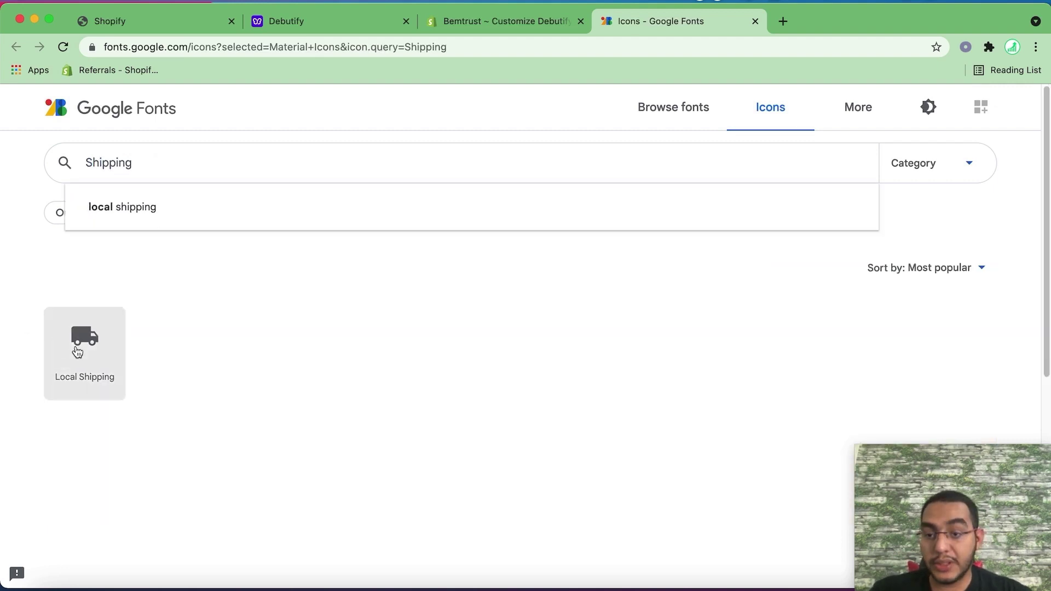
{"action": "left_click", "coordinate": [77, 345]}
{"action": "scroll", "coordinate": [911, 289], "scroll_direction": "down", "scroll_amount": 5}
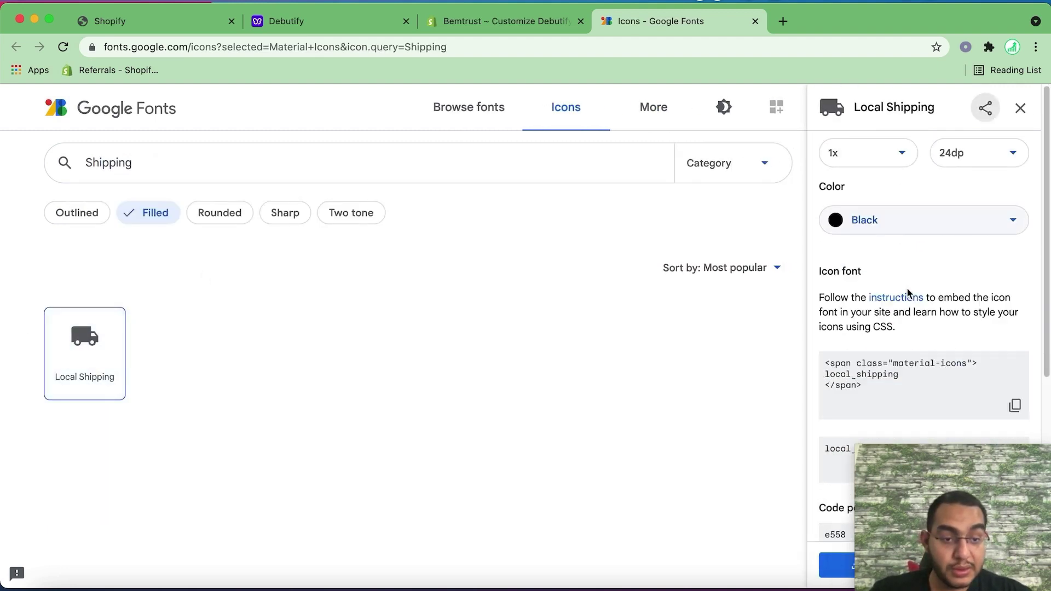
{"action": "scroll", "coordinate": [903, 363], "scroll_direction": "down", "scroll_amount": 1}
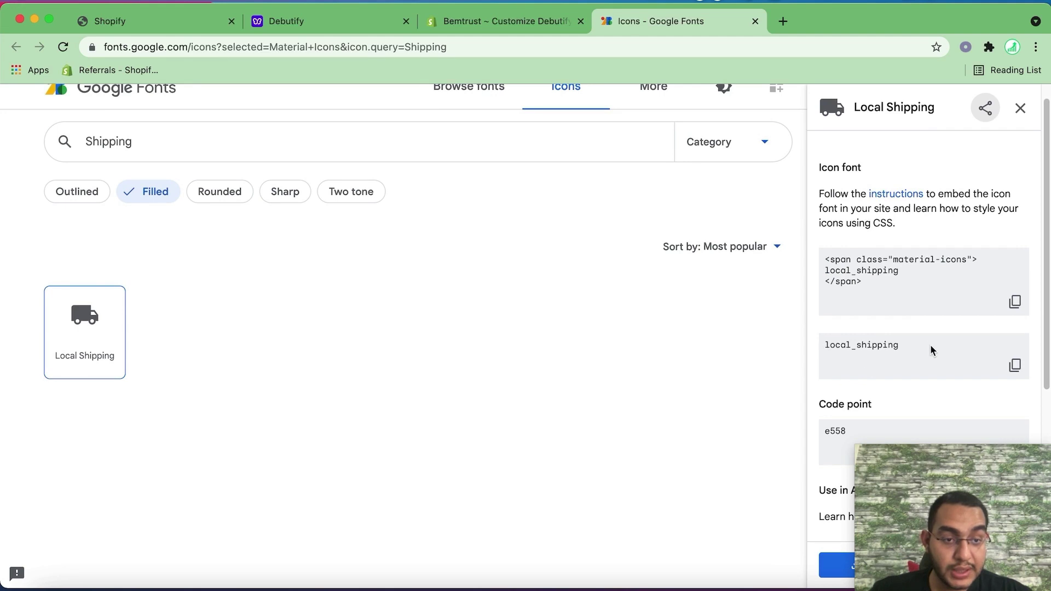
{"action": "left_click", "coordinate": [1014, 366]}
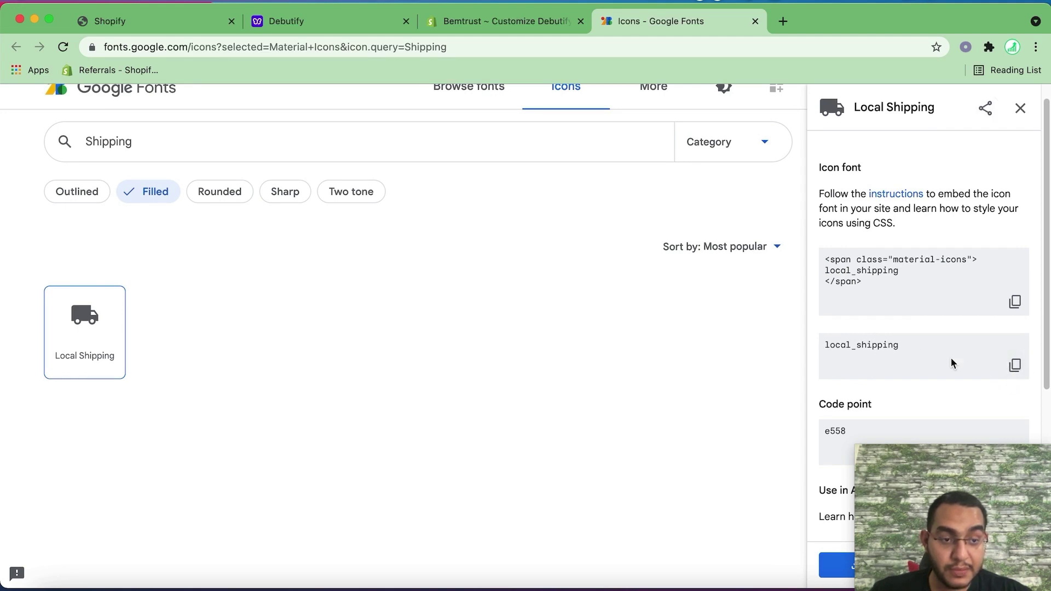
{"action": "left_click", "coordinate": [516, 22]}
{"action": "key", "text": "super+v"}
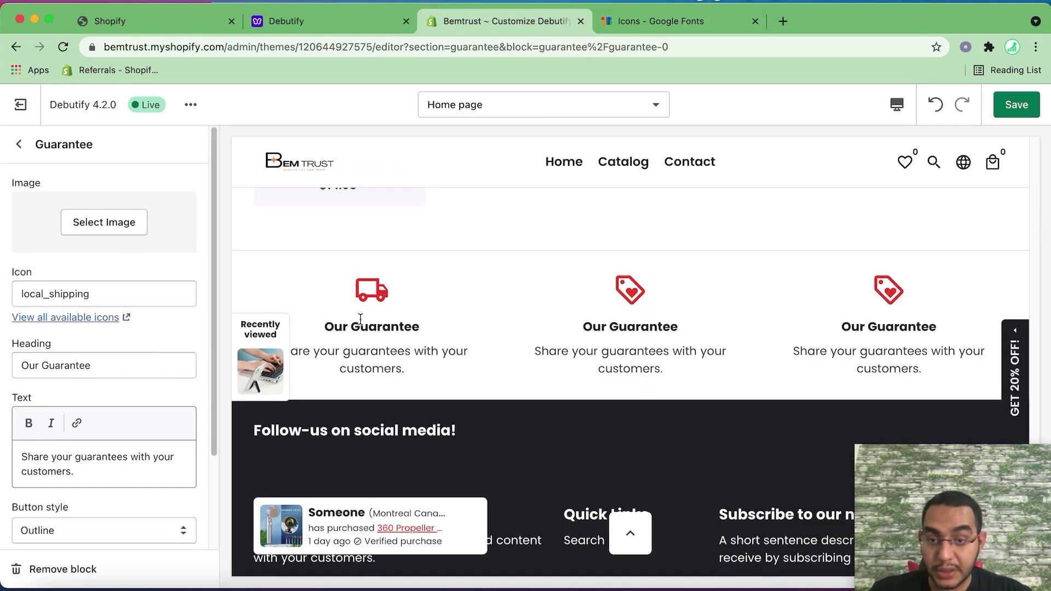
Set the first guarantee's heading to "Worldwide Expedited Shipping" and its text to "7-14 Days ETA", and return to the section list
{"action": "key", "text": "Tab"}
{"action": "key", "text": "Tab"}
{"action": "type", "text": "Wor"}
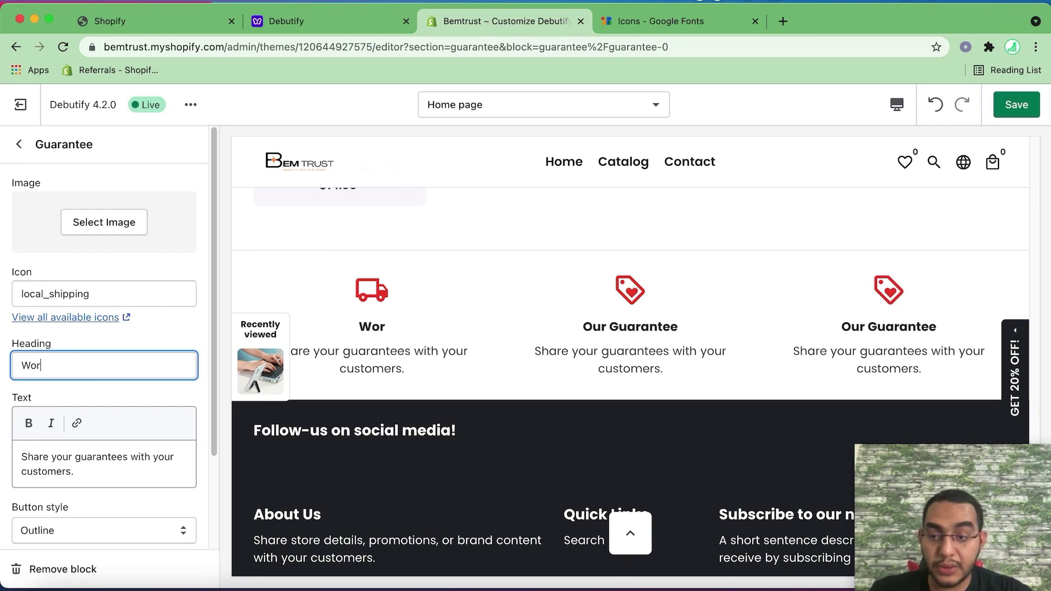
{"action": "type", "text": "ldwide Expedited Shipping"}
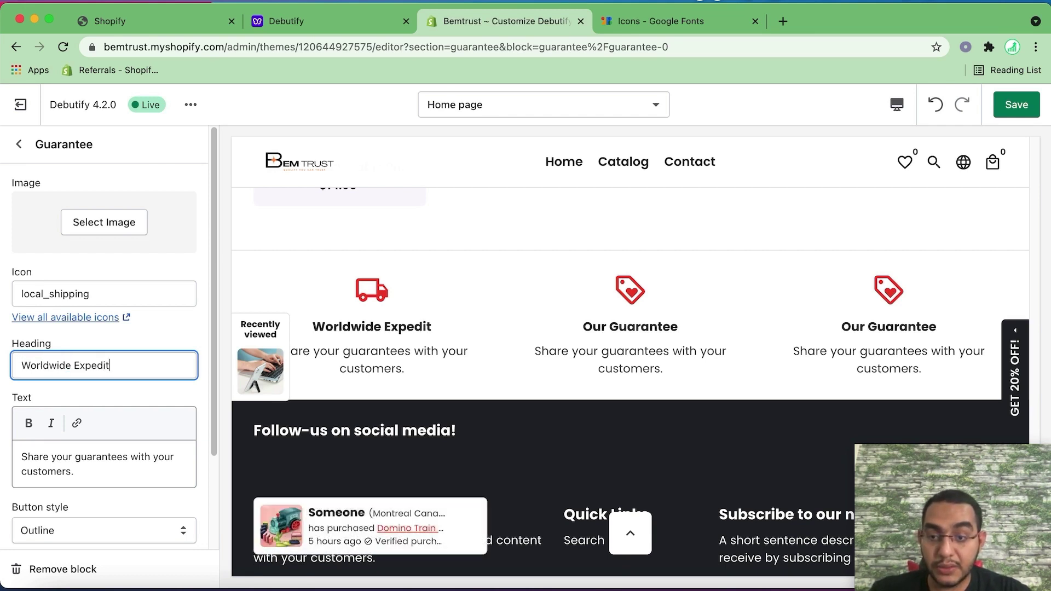
{"action": "key", "text": "Tab"}
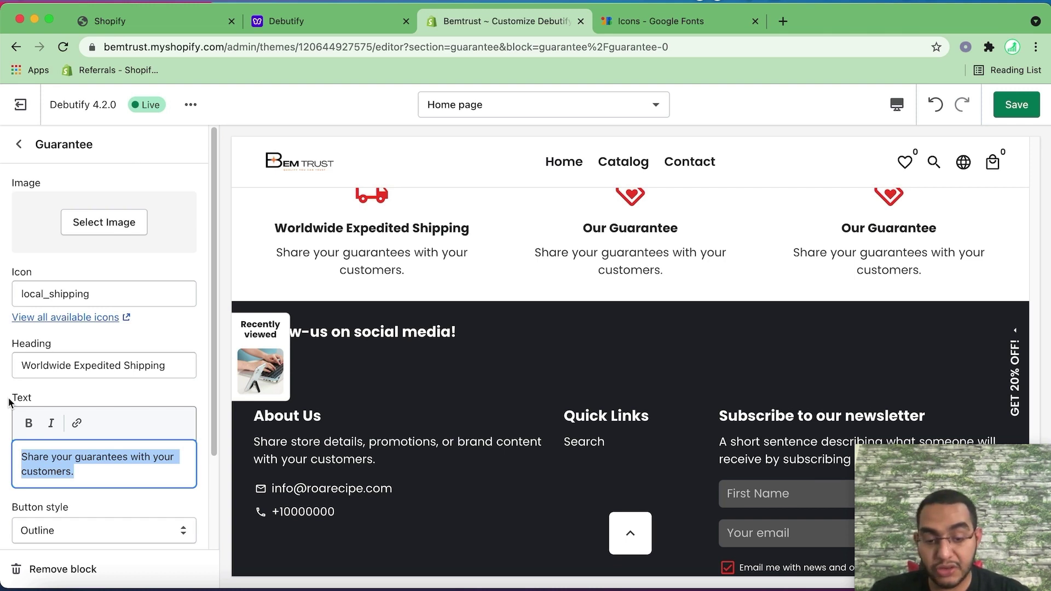
{"action": "type", "text": "7"}
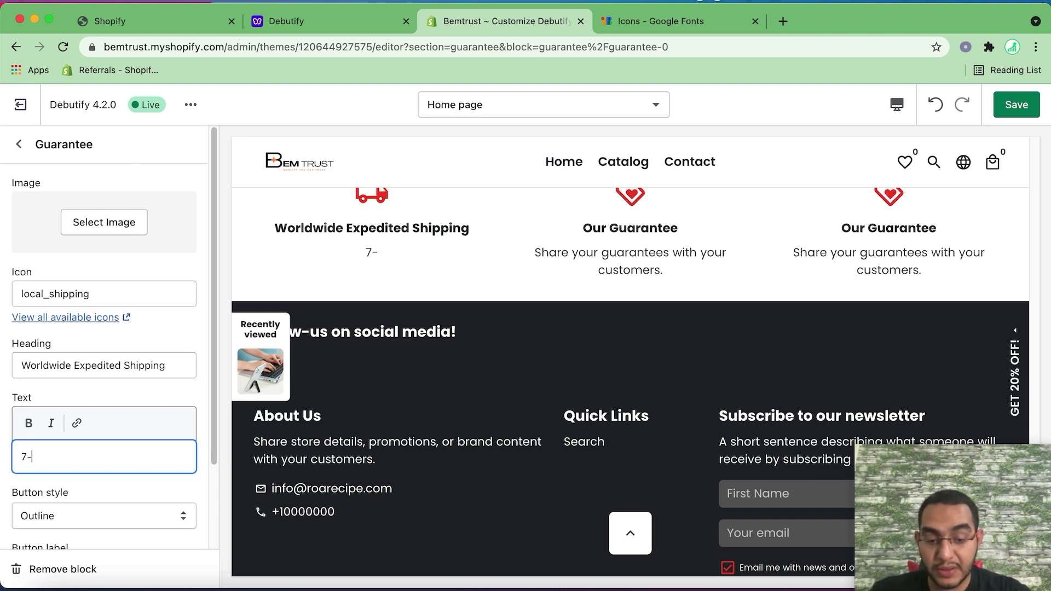
{"action": "type", "text": "-14 days ETA"}
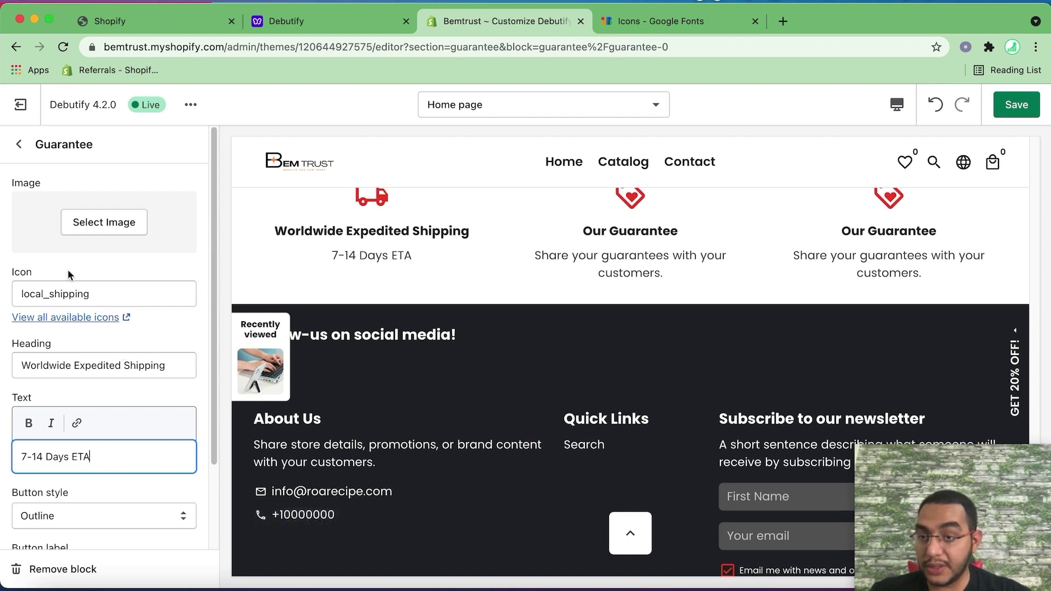
{"action": "left_click", "coordinate": [16, 144]}
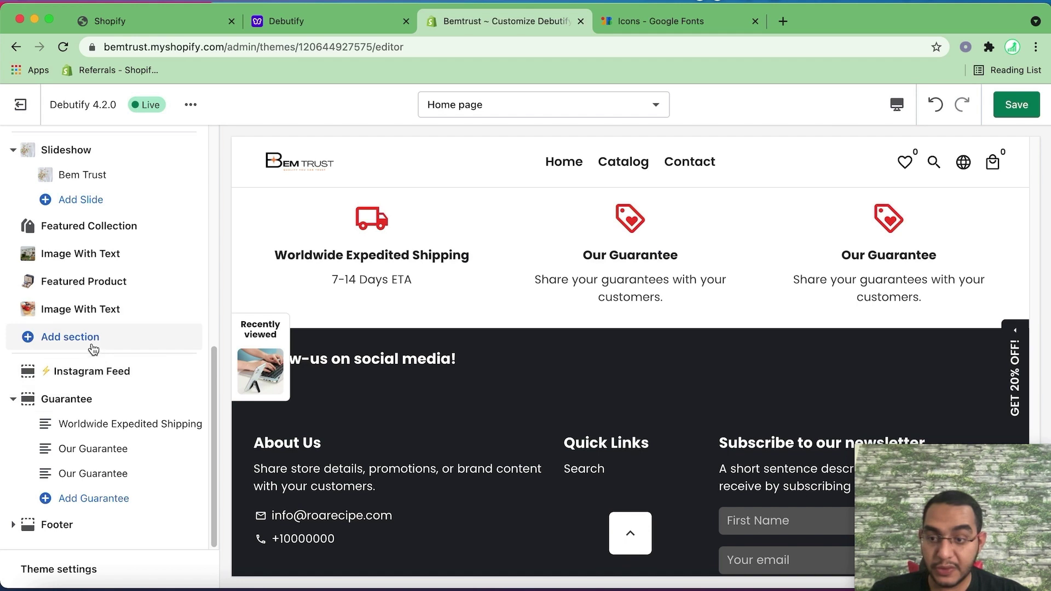
For the second guarantee, search the Google Fonts icon library for "customer service" and "phone", and copy the Support Agent icon's name
{"action": "left_click", "coordinate": [102, 458]}
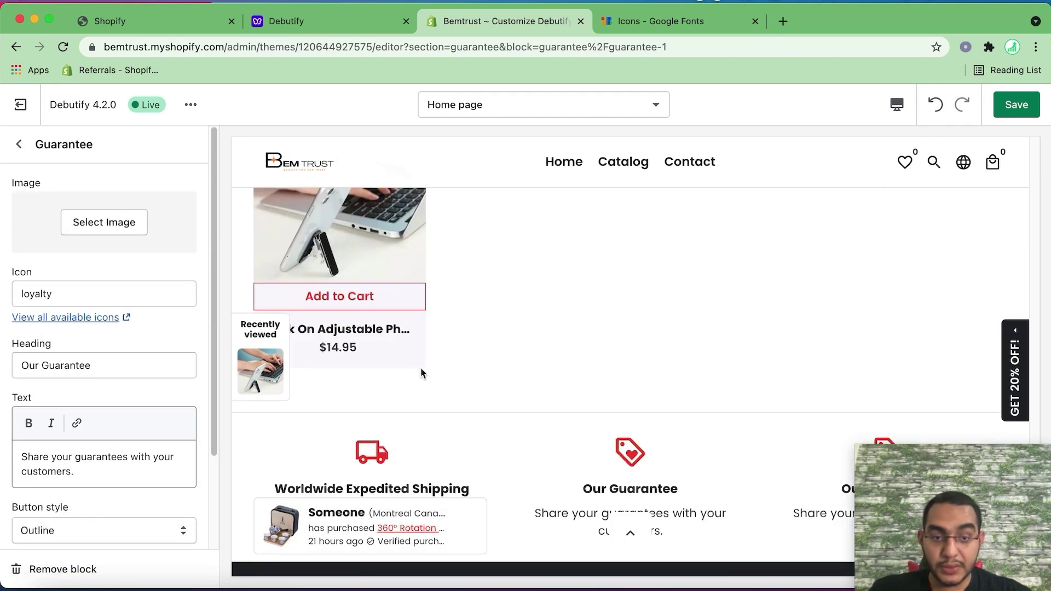
{"action": "left_click", "coordinate": [87, 318]}
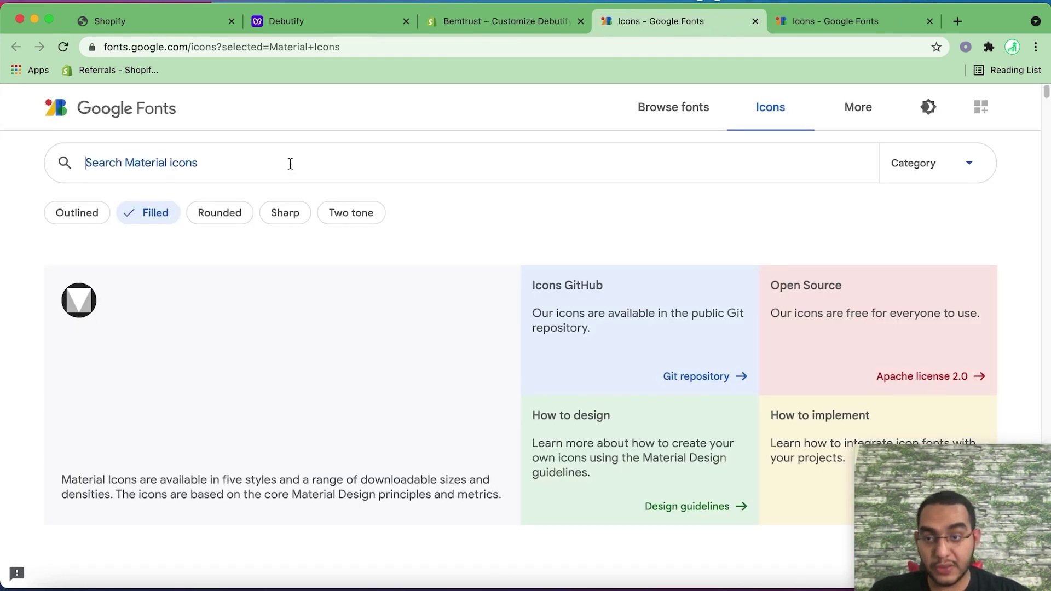
{"action": "type", "text": "cus"}
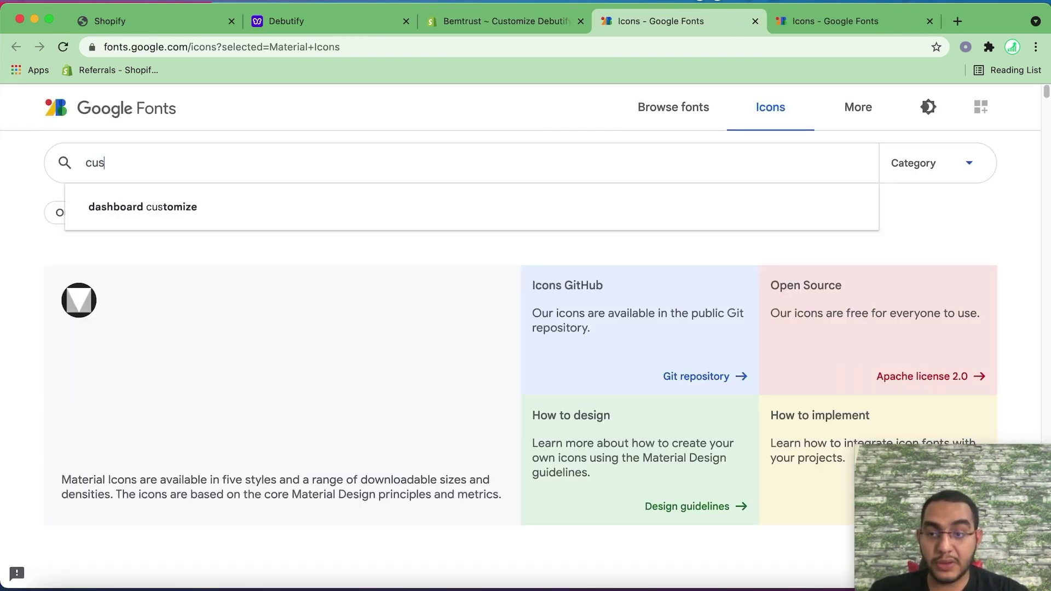
{"action": "type", "text": "tomer service"}
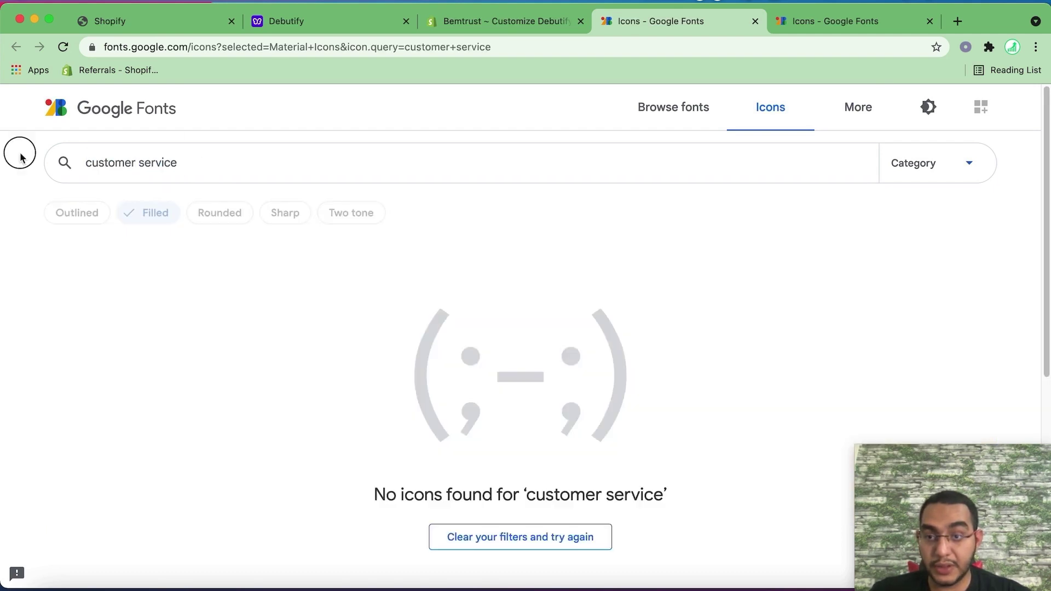
{"action": "key", "text": "super+a"}
{"action": "key", "text": "BackSpace"}
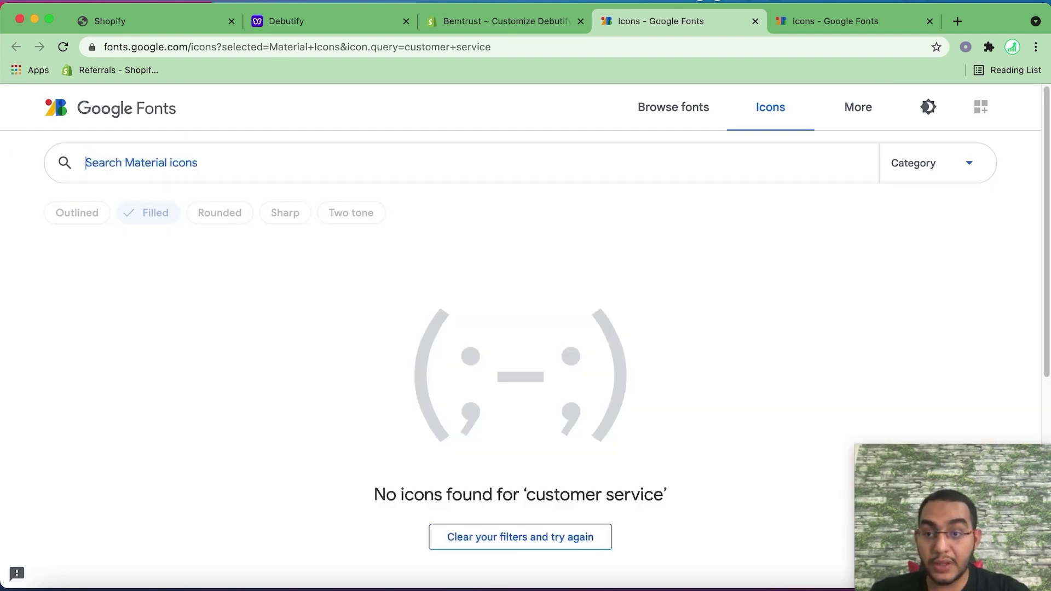
{"action": "type", "text": "phone"}
{"action": "left_click", "coordinate": [277, 353]}
{"action": "scroll", "coordinate": [962, 265], "scroll_direction": "down", "scroll_amount": 4}
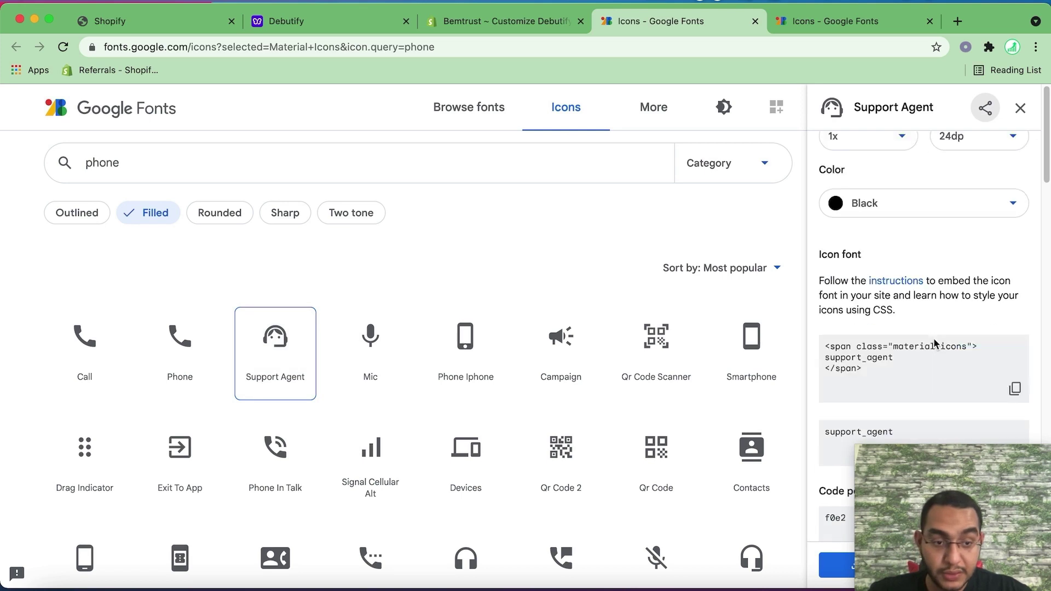
{"action": "left_click", "coordinate": [1016, 373]}
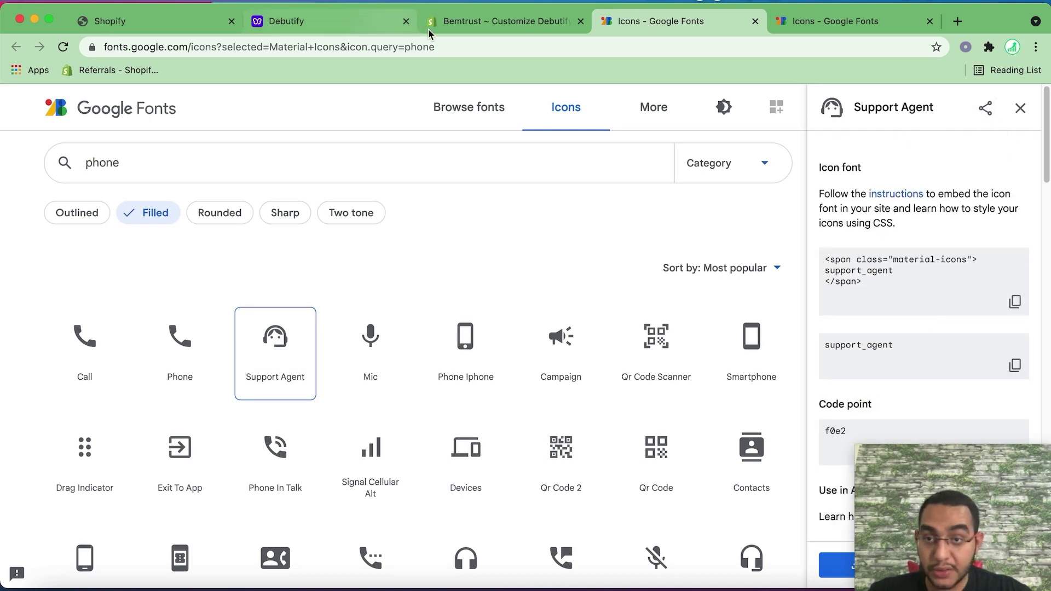
Set the second guarantee's icon to support_agent and its heading to "Customer Support Around The Clock"
{"action": "left_click", "coordinate": [501, 21]}
{"action": "type", "text": "support_agent"}
{"action": "key", "text": "Tab"}
{"action": "key", "text": "Tab"}
{"action": "type", "text": "Customer Support Around The "}
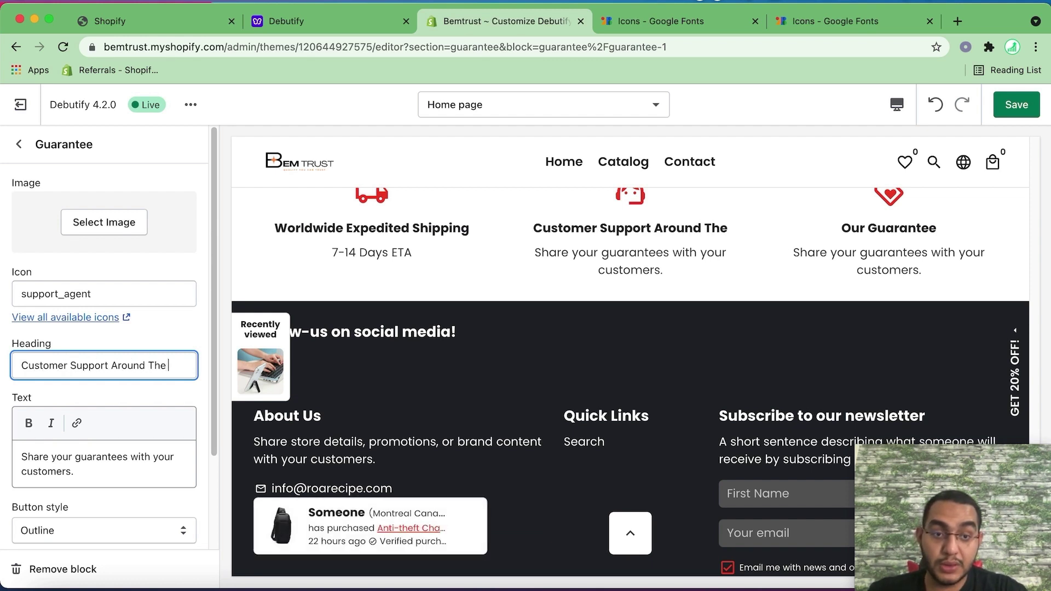
{"action": "type", "text": "Clock"}
Set the second guarantee's text to "24/7 available to answer all your questiions" and return to the section list
{"action": "key", "text": "Tab"}
{"action": "type", "text": "24/7 available to an"}
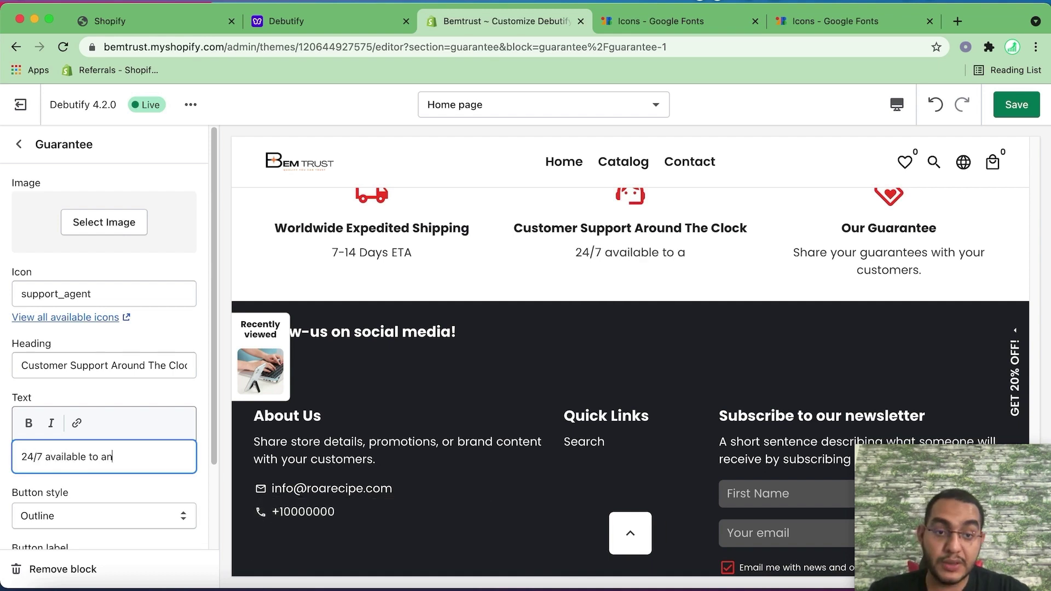
{"action": "type", "text": "swer all your questiions"}
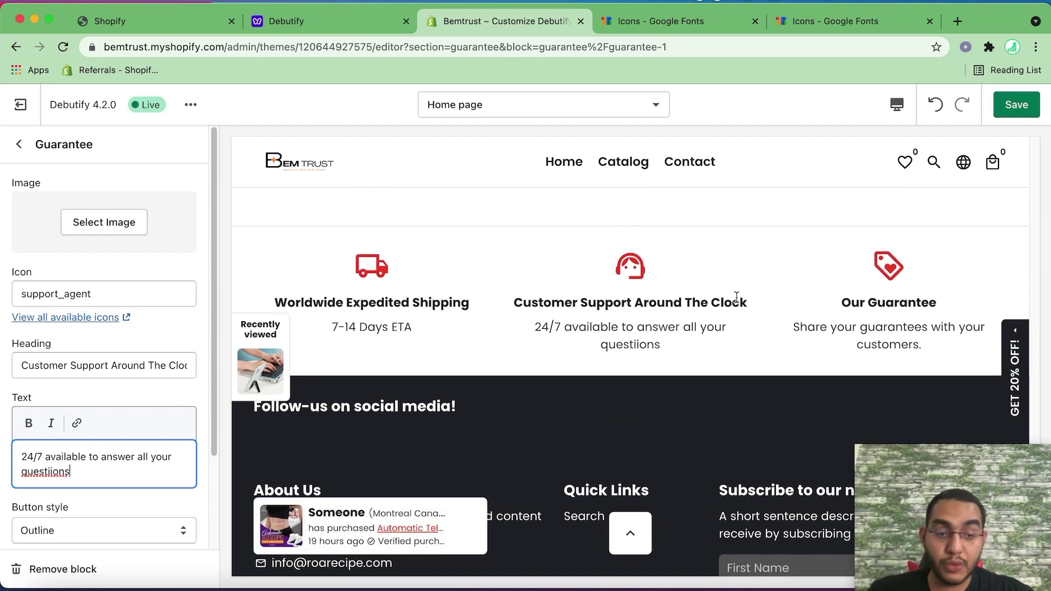
{"action": "left_click", "coordinate": [19, 144]}
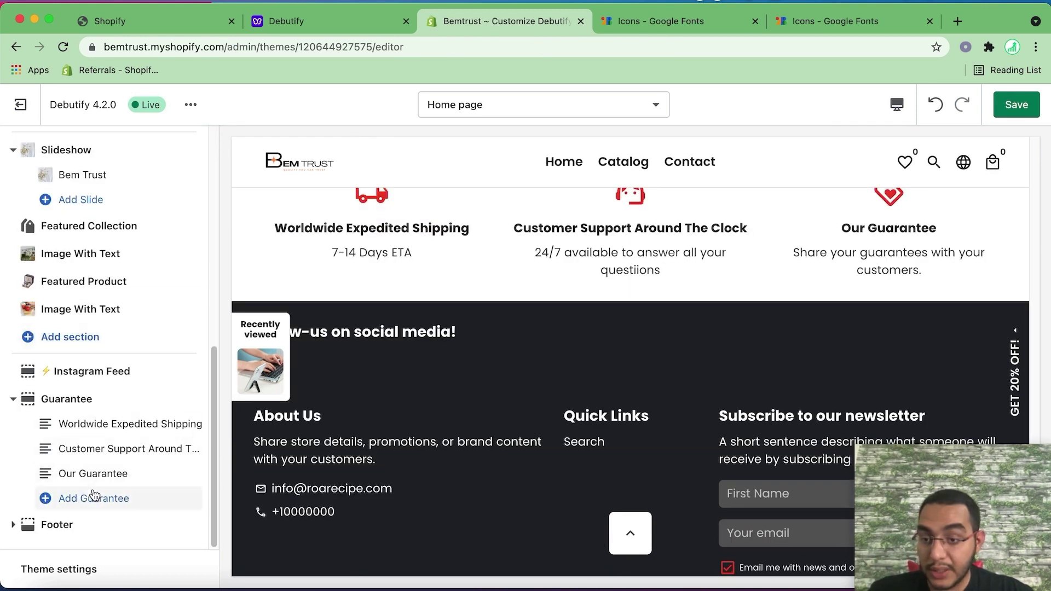
For the third guarantee, look up "star" in the Google Fonts icon library and copy the Star icon's name
{"action": "left_click", "coordinate": [93, 474]}
{"action": "left_click", "coordinate": [103, 220]}
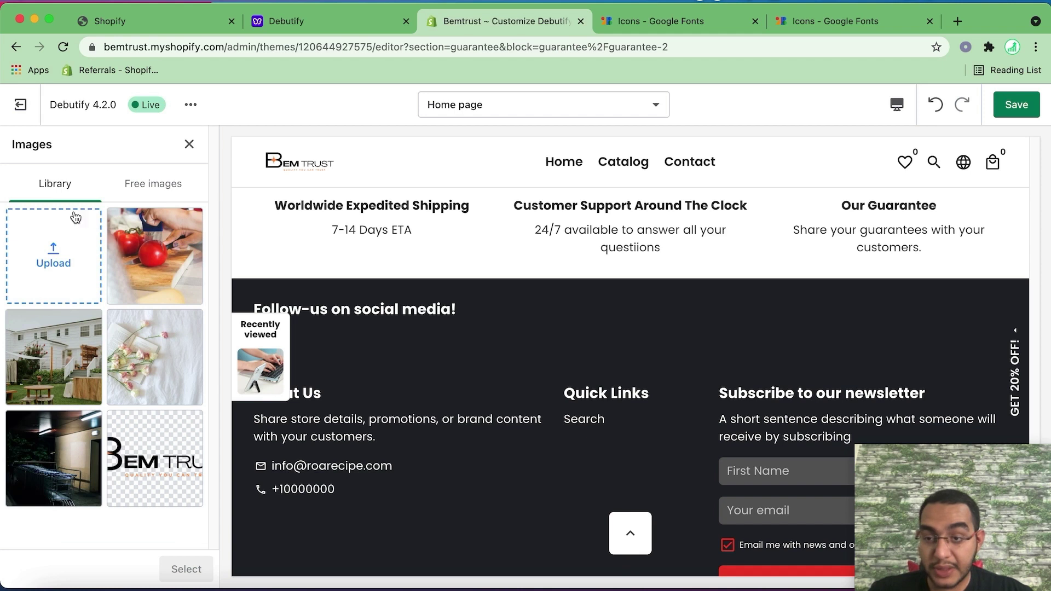
{"action": "left_click", "coordinate": [189, 144]}
{"action": "left_click", "coordinate": [101, 294]}
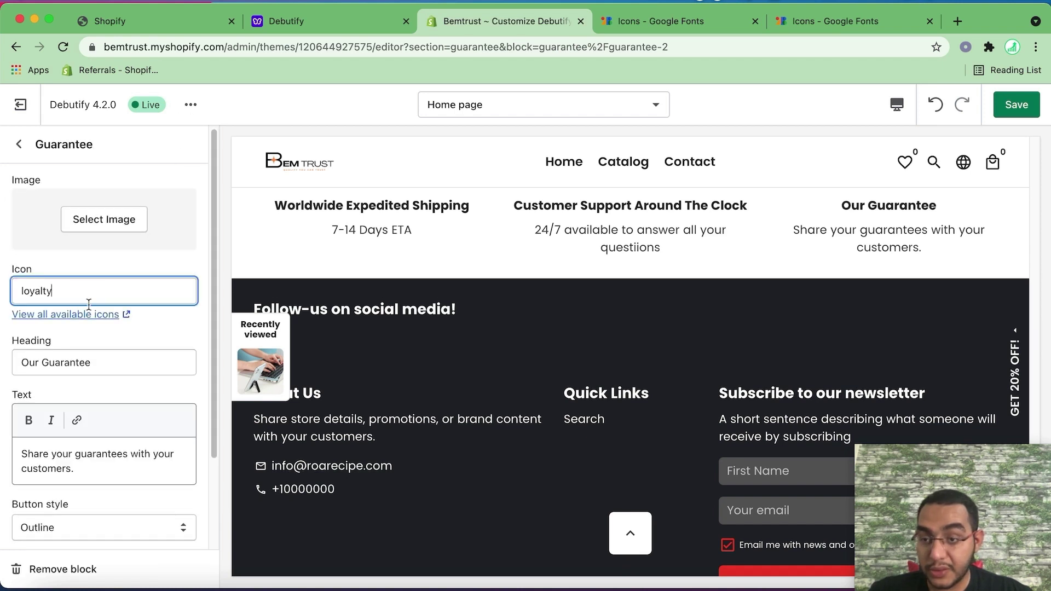
{"action": "left_click", "coordinate": [82, 313]}
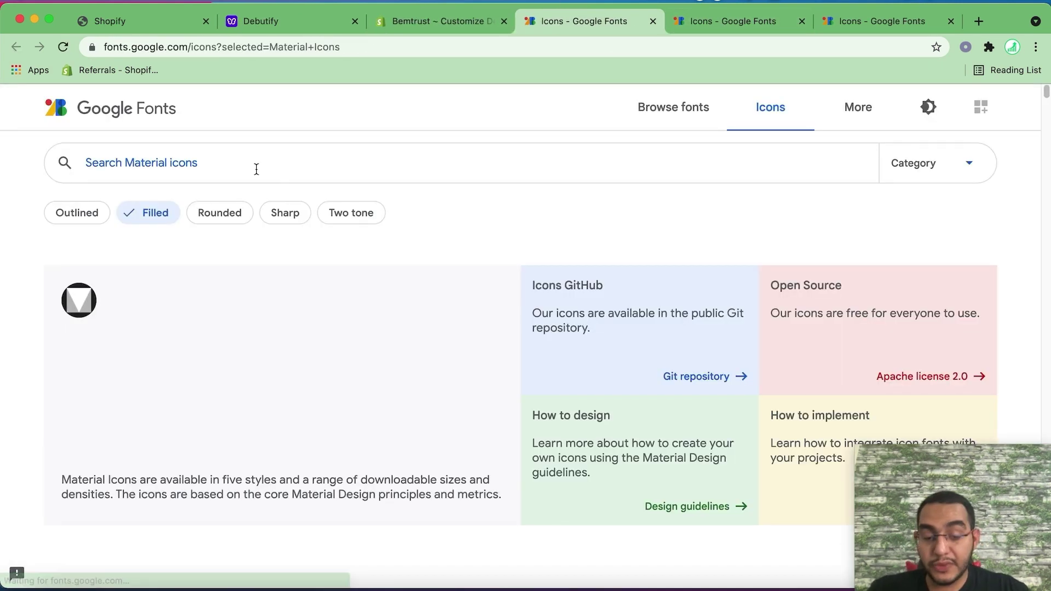
{"action": "left_click", "coordinate": [253, 166]}
{"action": "type", "text": "star"}
{"action": "key", "text": "Return"}
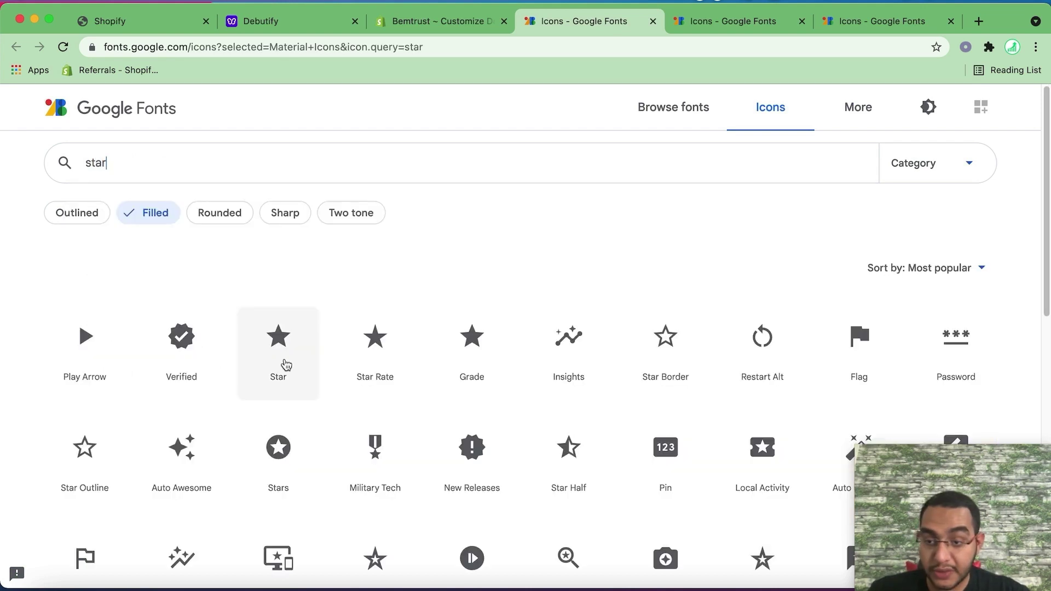
{"action": "left_click", "coordinate": [285, 365]}
{"action": "scroll", "coordinate": [844, 422], "scroll_direction": "down", "scroll_amount": 3}
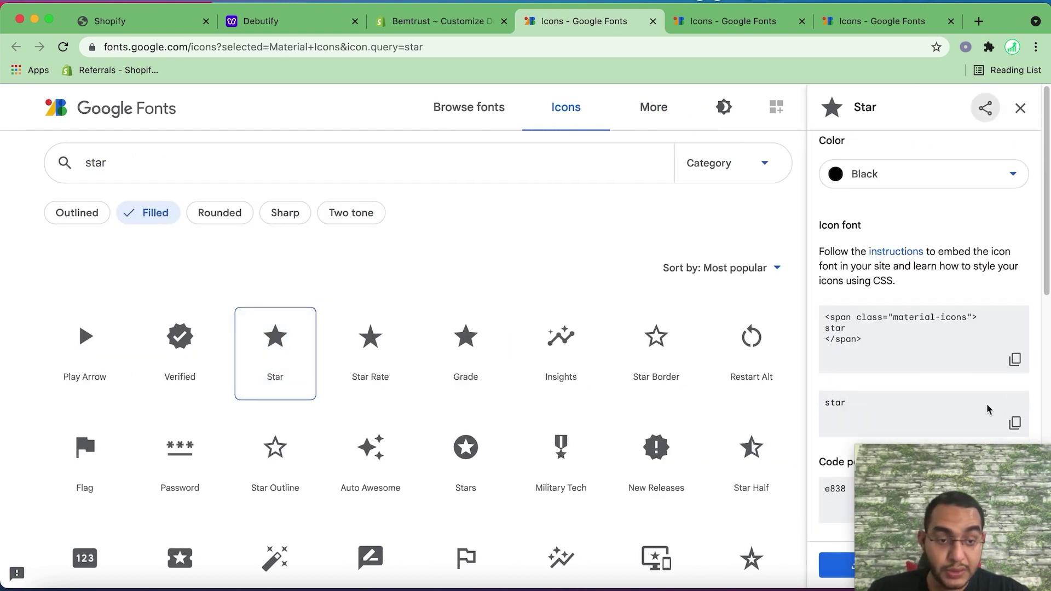
{"action": "left_click", "coordinate": [1014, 423]}
Set the third guarantee's icon to star and its heading to "Top Quality Products"
{"action": "left_click", "coordinate": [444, 22]}
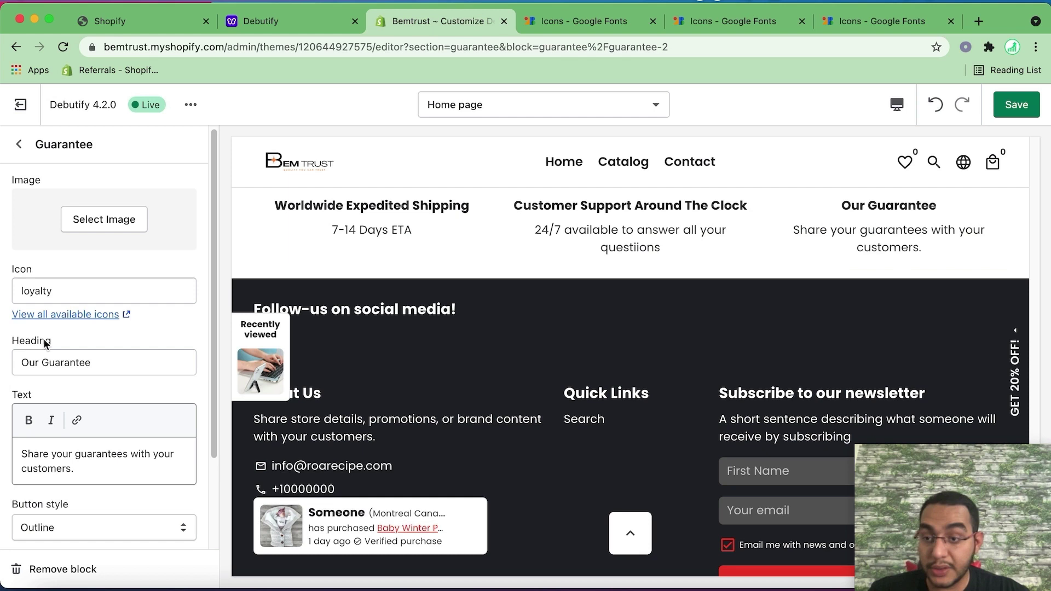
{"action": "left_click_drag", "start_coordinate": [79, 293], "coordinate": [3, 270]}
{"action": "key", "text": "super+v"}
{"action": "left_click_drag", "start_coordinate": [92, 363], "coordinate": [7, 348]}
{"action": "type", "text": "Top Q"}
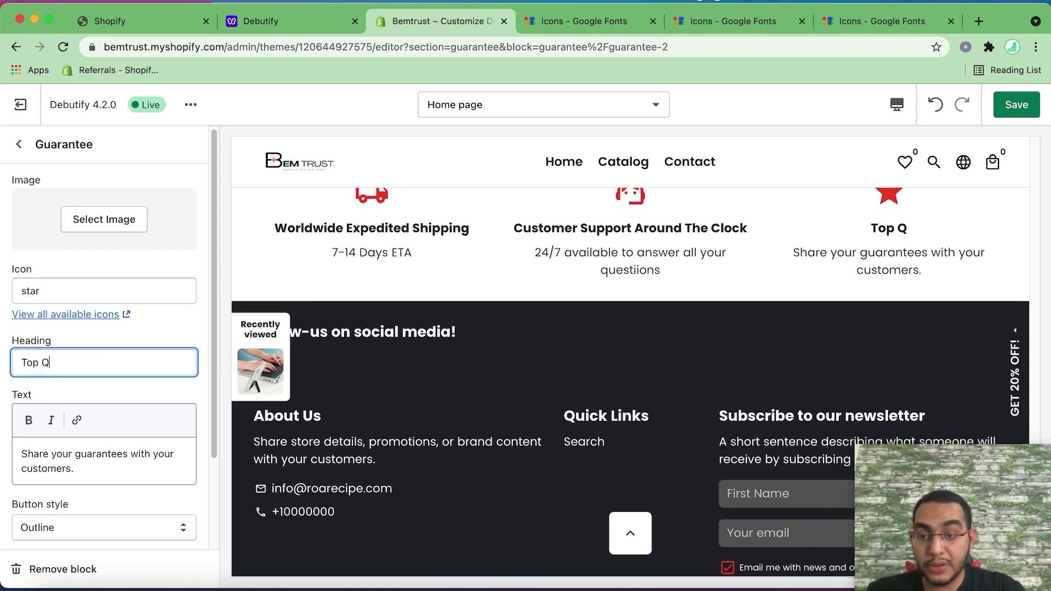
{"action": "type", "text": "uality Products"}
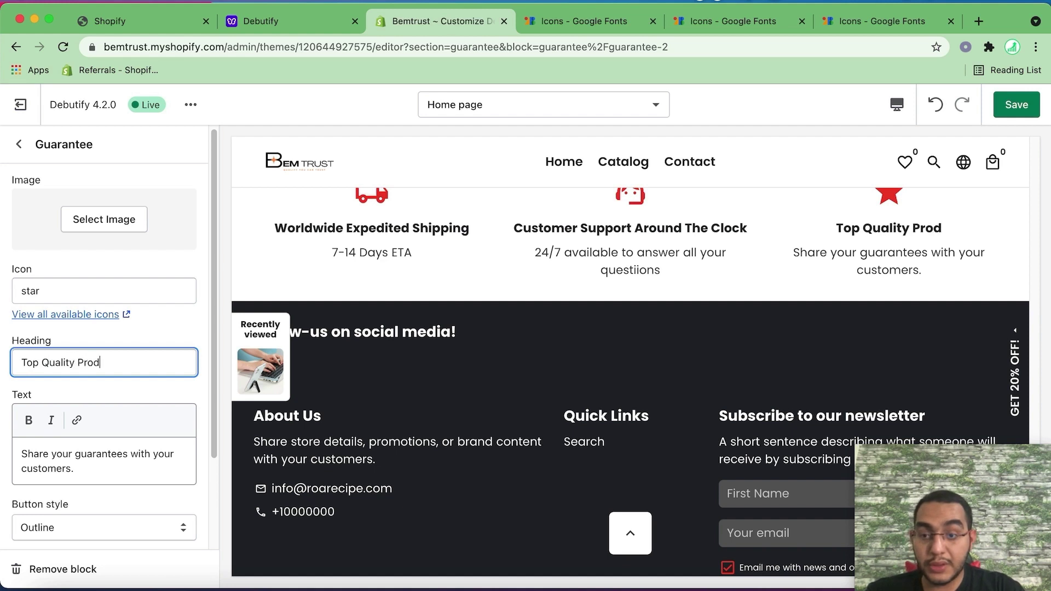
Replace the third guarantee's text with "We ensure all our products go through quality check" and save the theme
{"action": "left_click", "coordinate": [104, 461]}
{"action": "key", "text": "super+a"}
{"action": "key", "text": "BackSpace"}
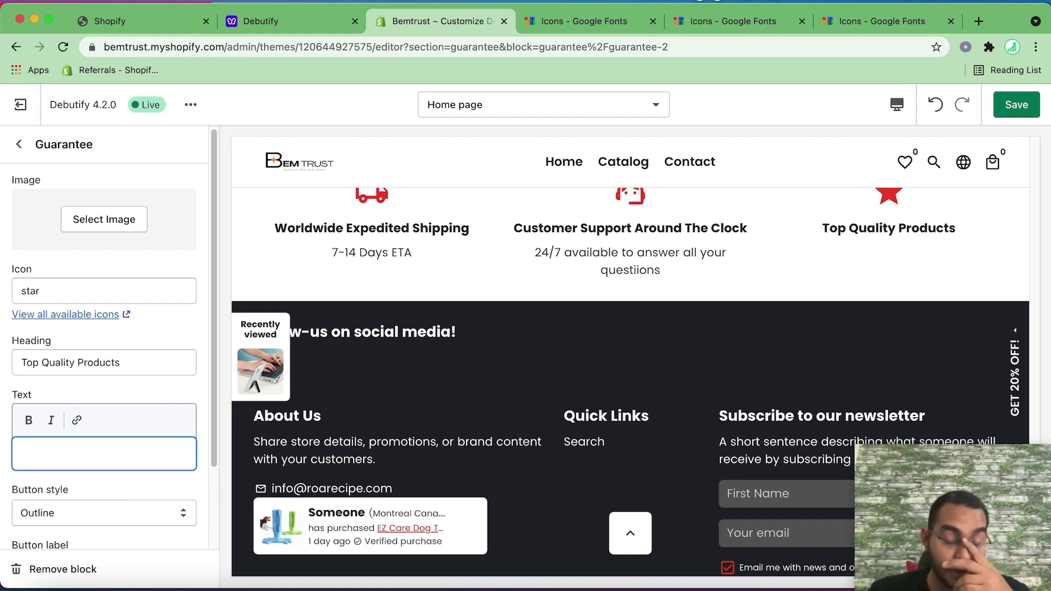
{"action": "type", "text": "T"}
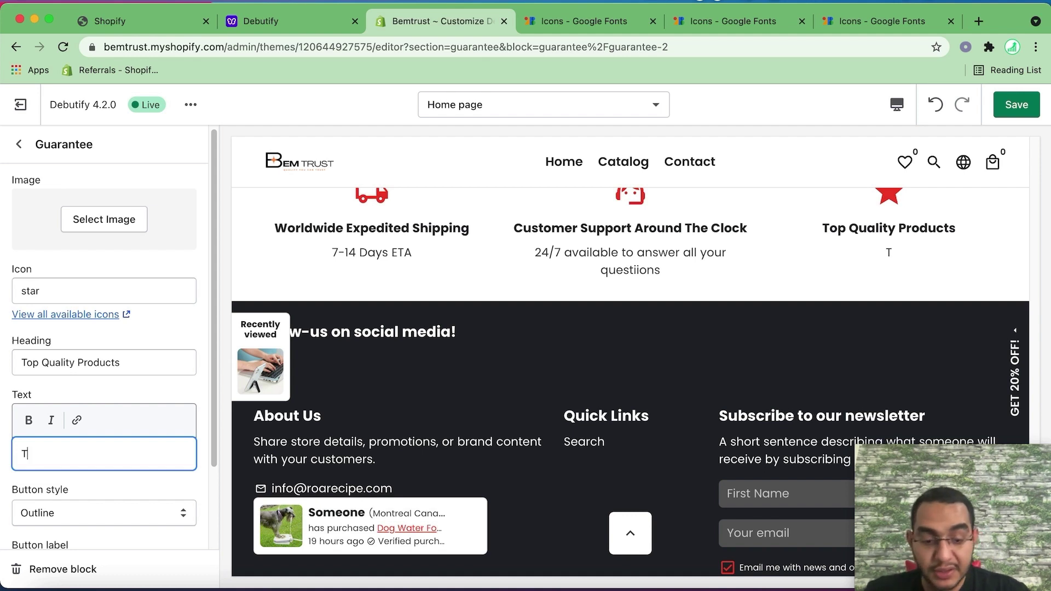
{"action": "key", "text": "BackSpace"}
{"action": "type", "text": "We ensure all our products g"}
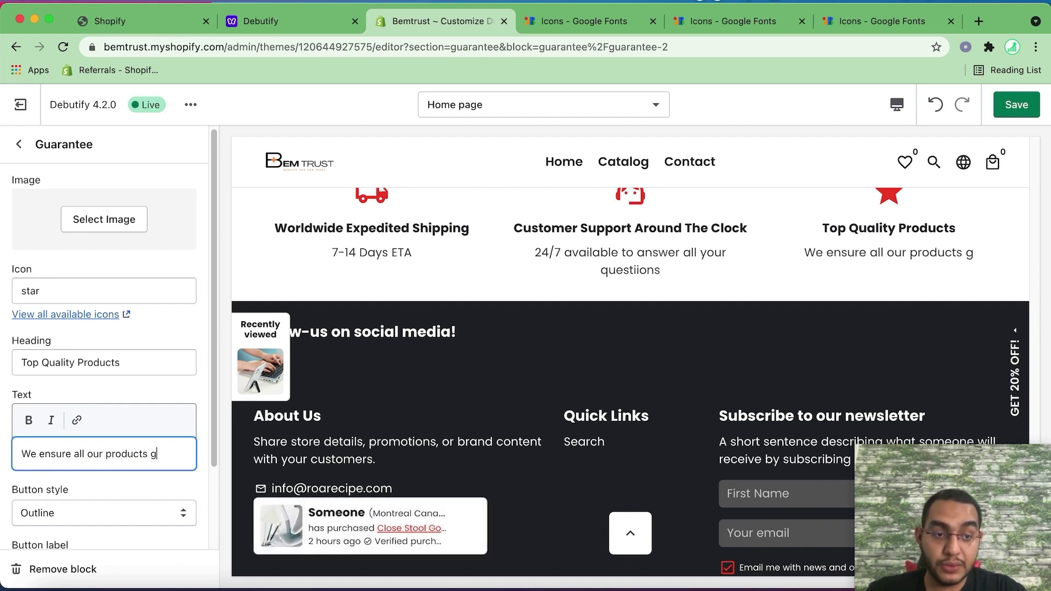
{"action": "type", "text": "o through quality check"}
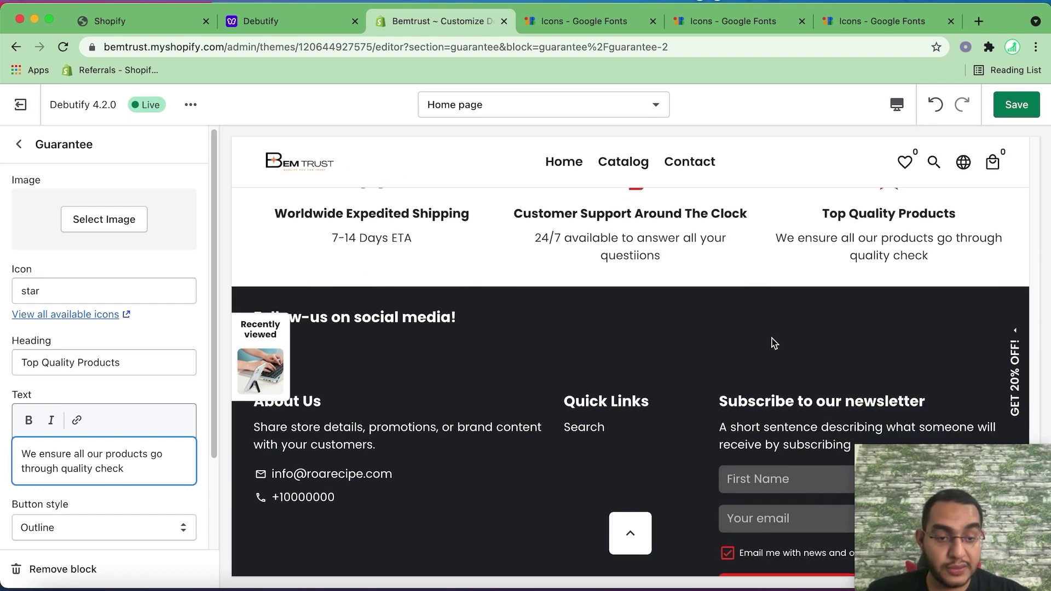
{"action": "left_click", "coordinate": [1017, 105]}
Switch the theme editor from the home page to the default product template
{"action": "left_click", "coordinate": [543, 105]}
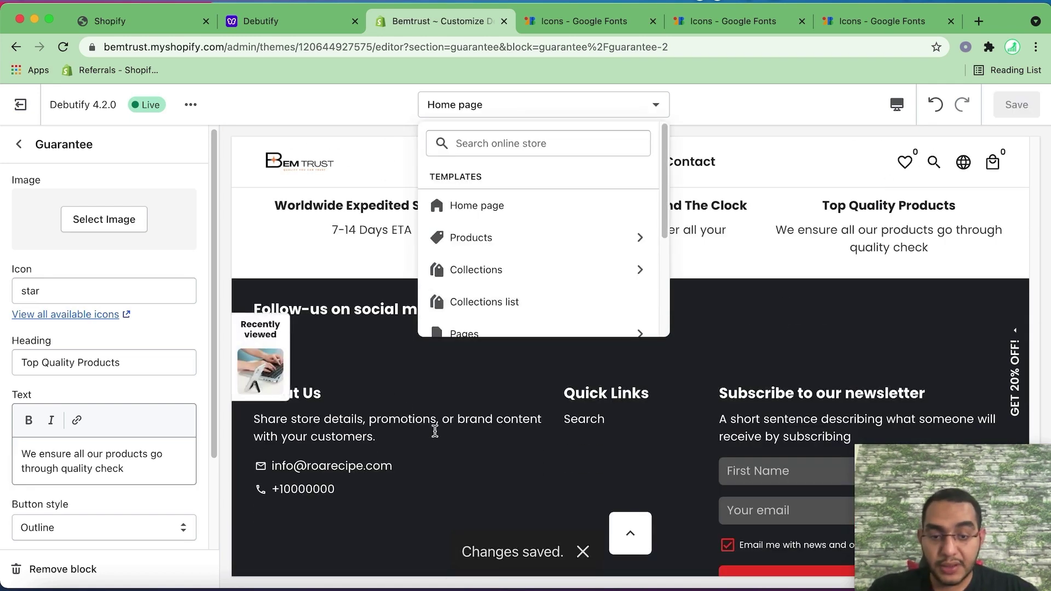
{"action": "left_click", "coordinate": [482, 241]}
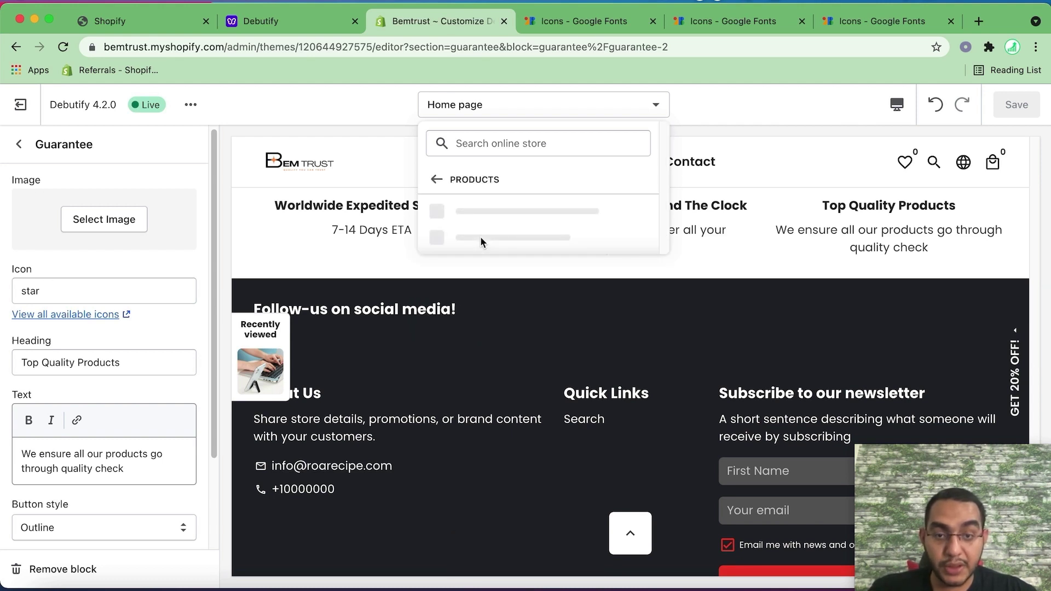
{"action": "left_click", "coordinate": [480, 221]}
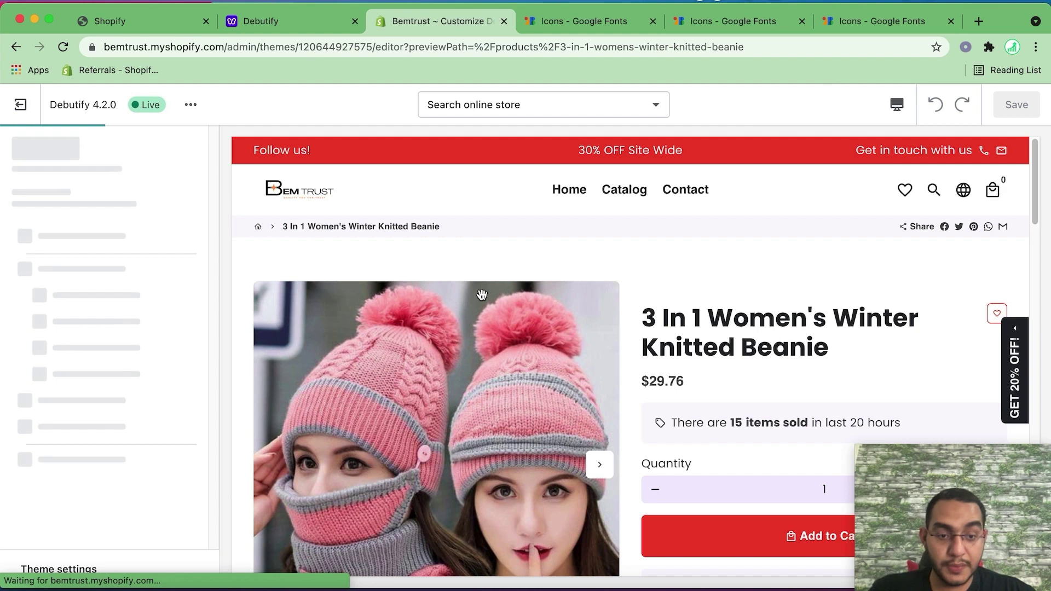
Check the Upsell Bundles settings, then hide the Upsell Bundles and Pricing Table sections on the product template
{"action": "scroll", "coordinate": [731, 383], "scroll_direction": "down", "scroll_amount": 5}
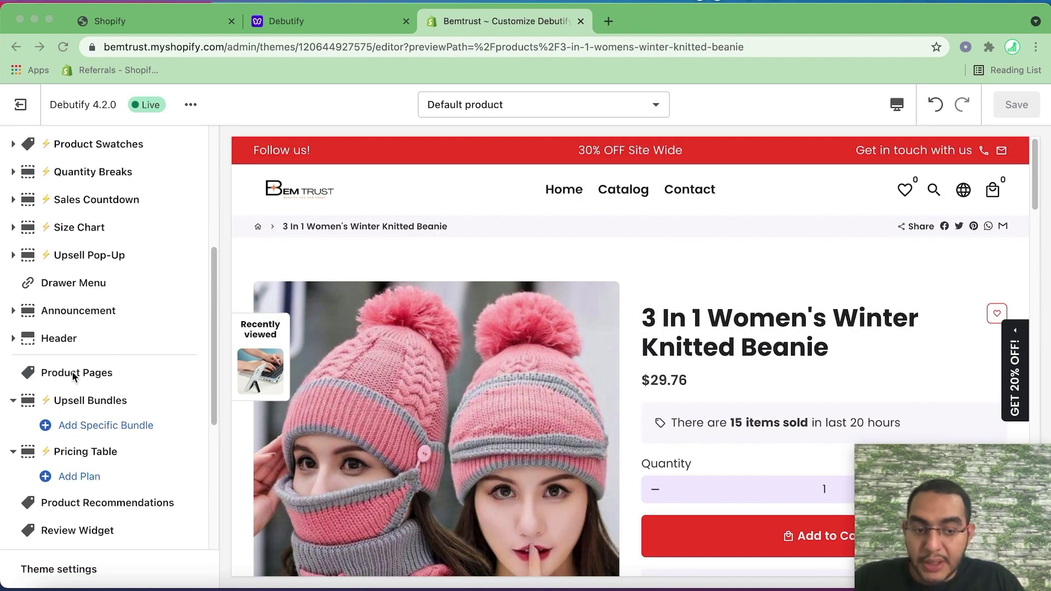
{"action": "left_click", "coordinate": [78, 403]}
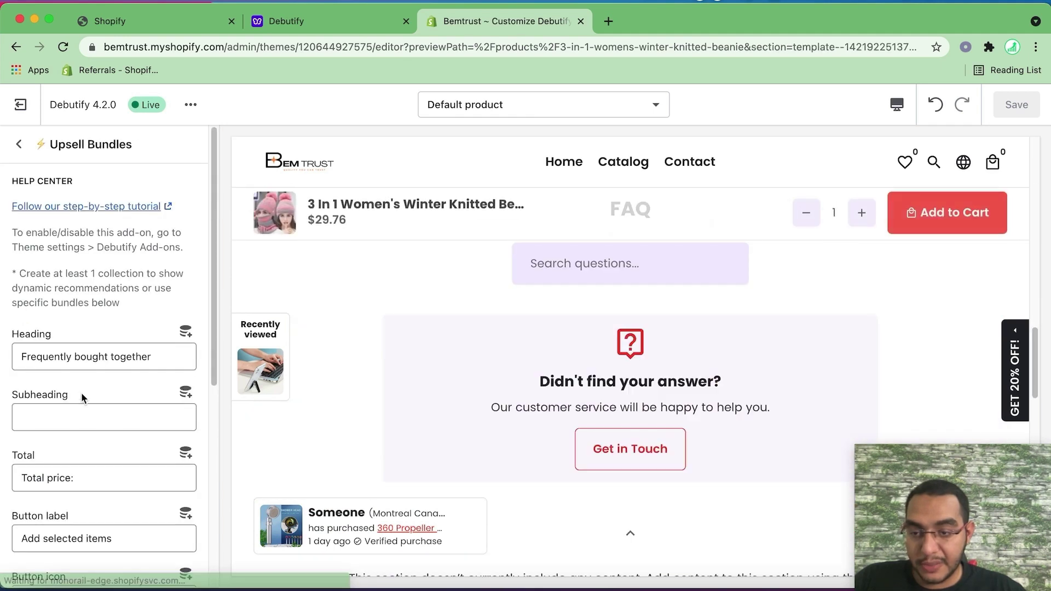
{"action": "left_click", "coordinate": [19, 144]}
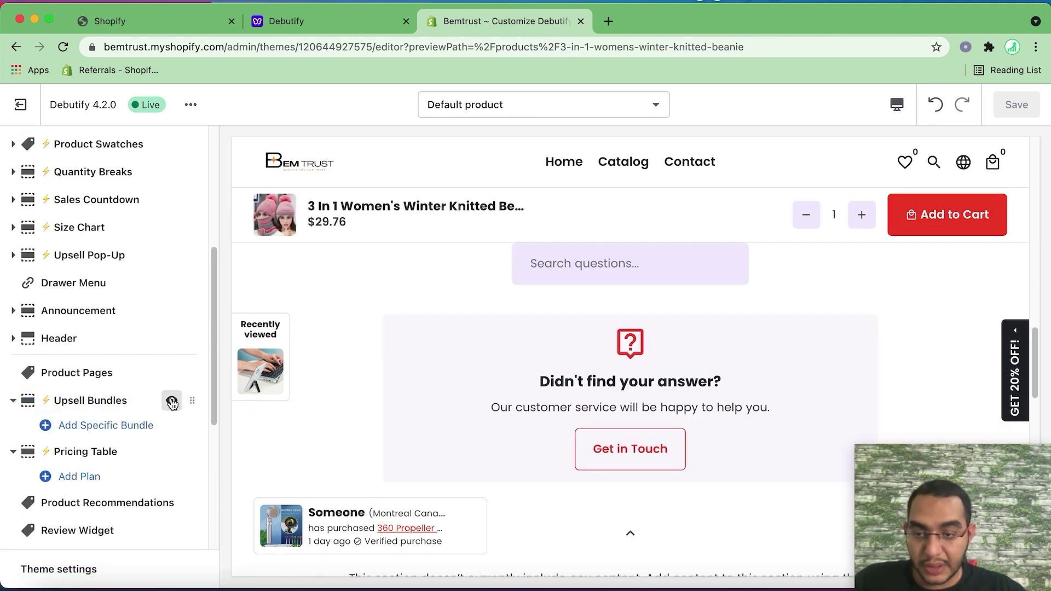
{"action": "left_click", "coordinate": [172, 401]}
In the Product Pages section, turn off product tags, sharing icons and product collections
{"action": "scroll", "coordinate": [150, 342], "scroll_direction": "down", "scroll_amount": 5}
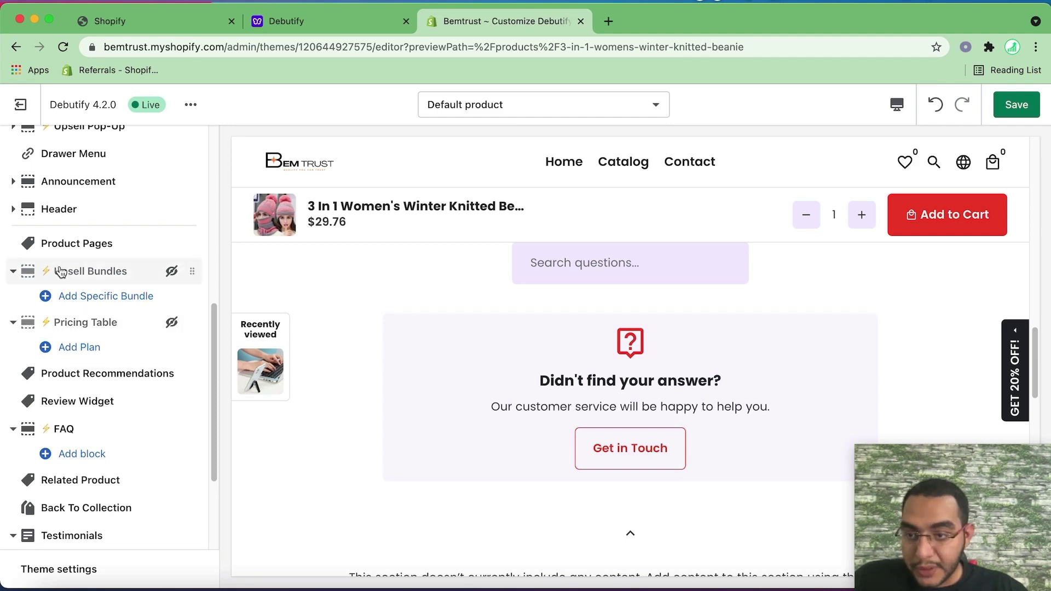
{"action": "left_click", "coordinate": [64, 245]}
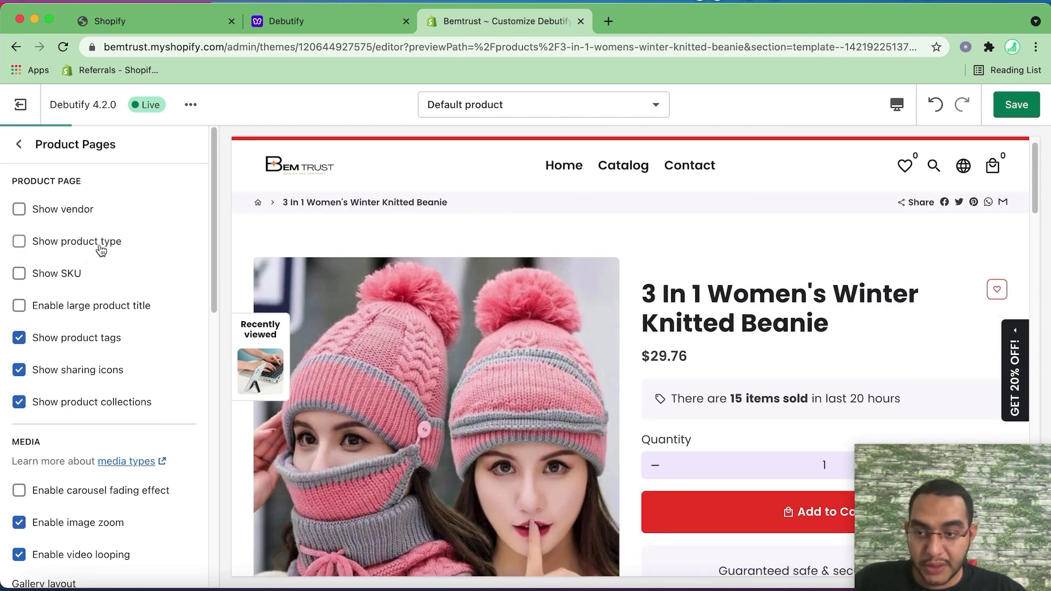
{"action": "left_click", "coordinate": [100, 334]}
{"action": "left_click", "coordinate": [88, 377]}
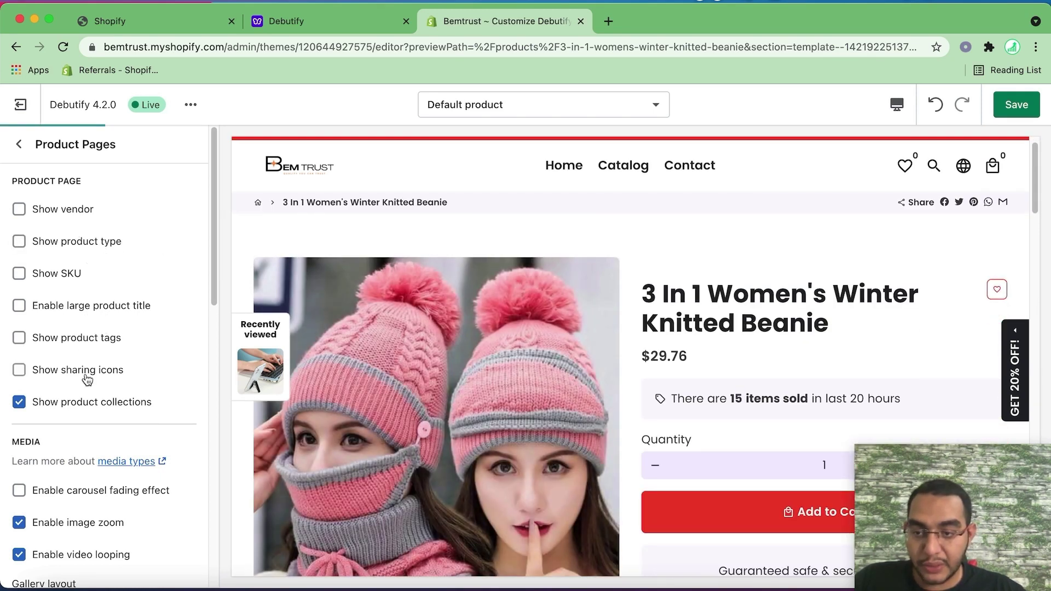
{"action": "left_click", "coordinate": [82, 401]}
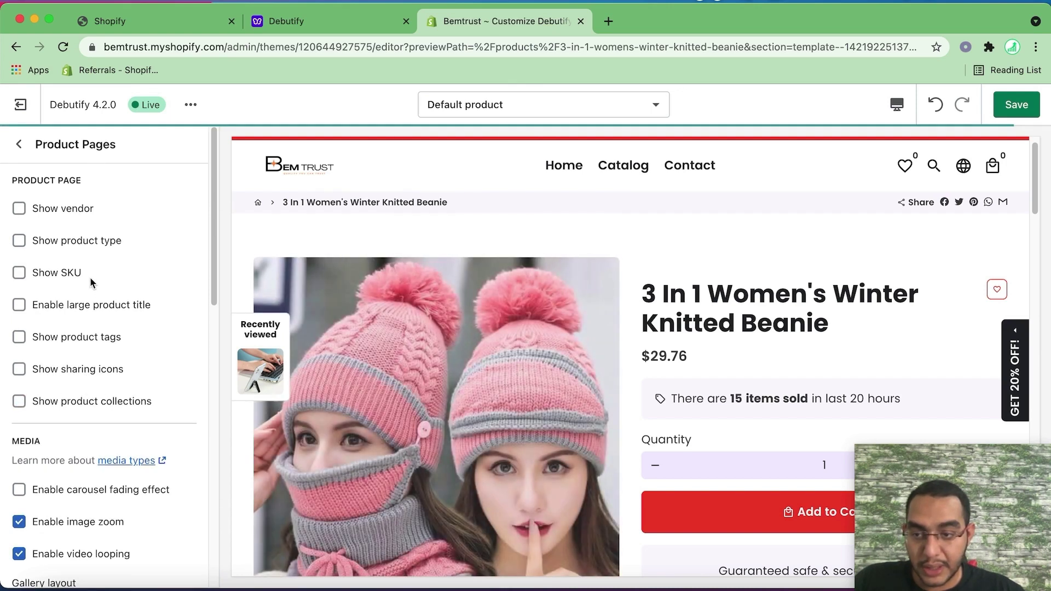
Examine the media, product form and product description settings of the Product Pages section
{"action": "scroll", "coordinate": [91, 282], "scroll_direction": "down", "scroll_amount": 4}
{"action": "scroll", "coordinate": [93, 286], "scroll_direction": "down", "scroll_amount": 1}
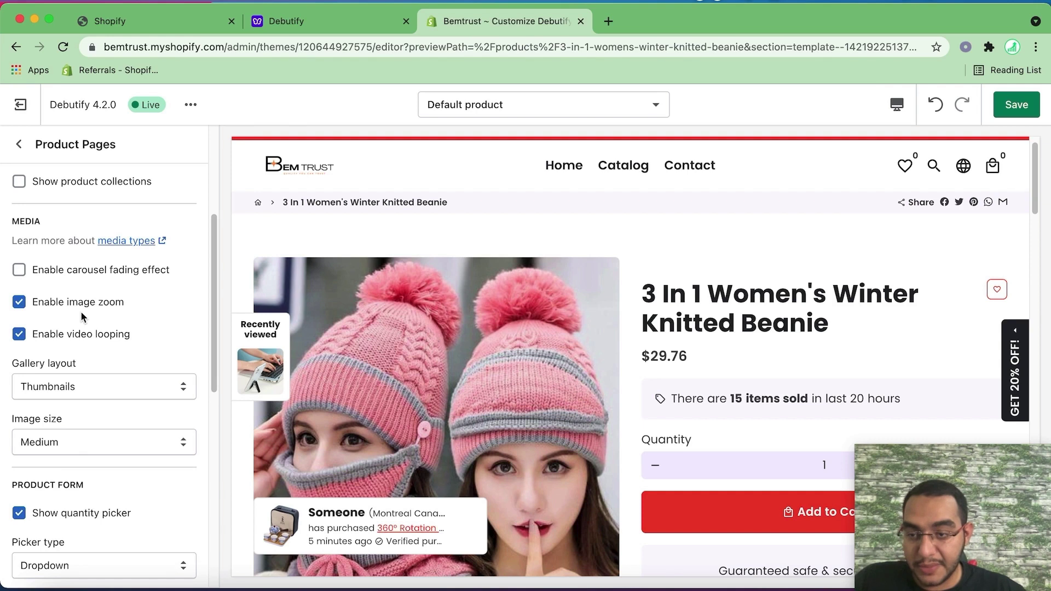
{"action": "scroll", "coordinate": [82, 316], "scroll_direction": "down", "scroll_amount": 3}
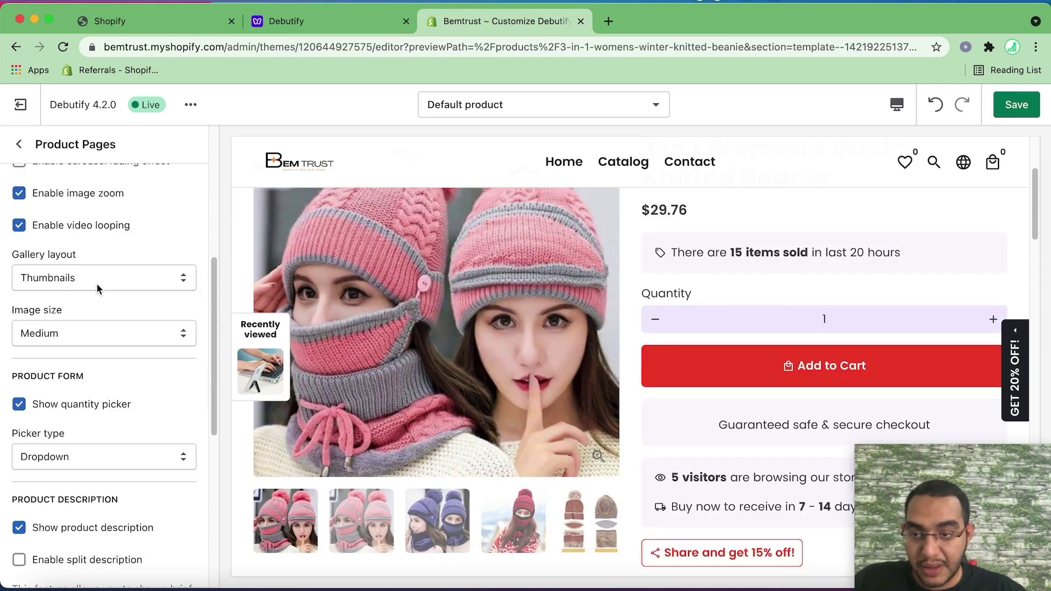
Preview the product page in the mobile layout, then return the preview to desktop
{"action": "left_click", "coordinate": [899, 117]}
{"action": "left_click", "coordinate": [911, 144]}
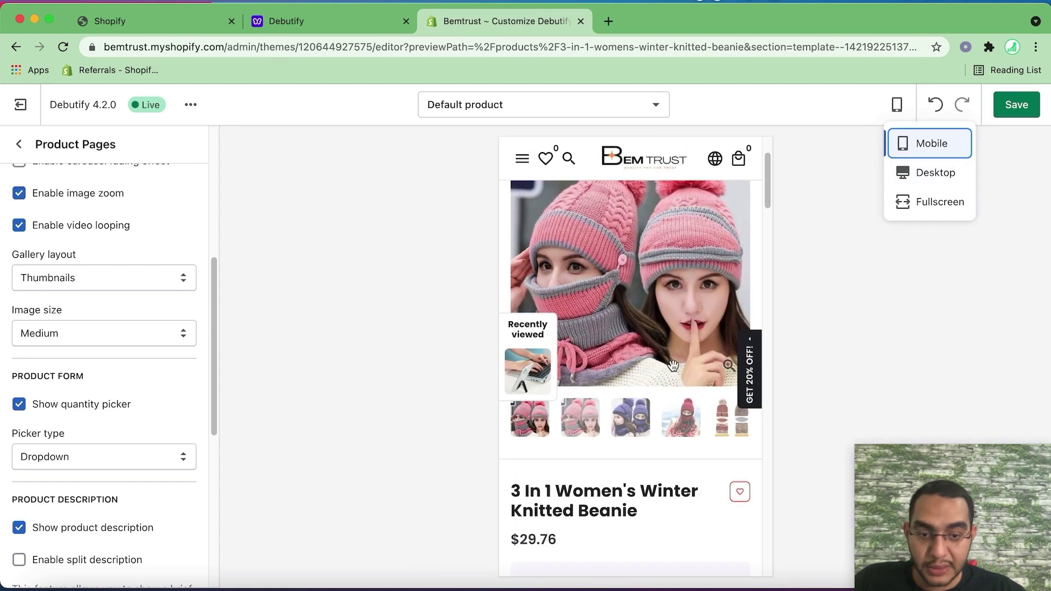
{"action": "left_click", "coordinate": [925, 173]}
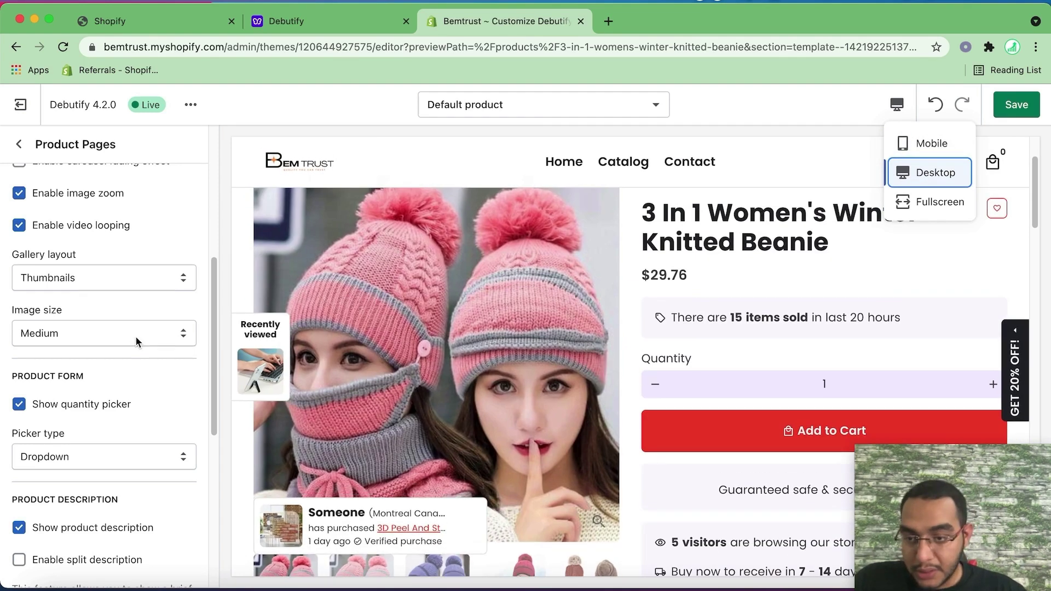
Set the product form's picker type to Button in the Product Pages section
{"action": "scroll", "coordinate": [135, 336], "scroll_direction": "down", "scroll_amount": 3}
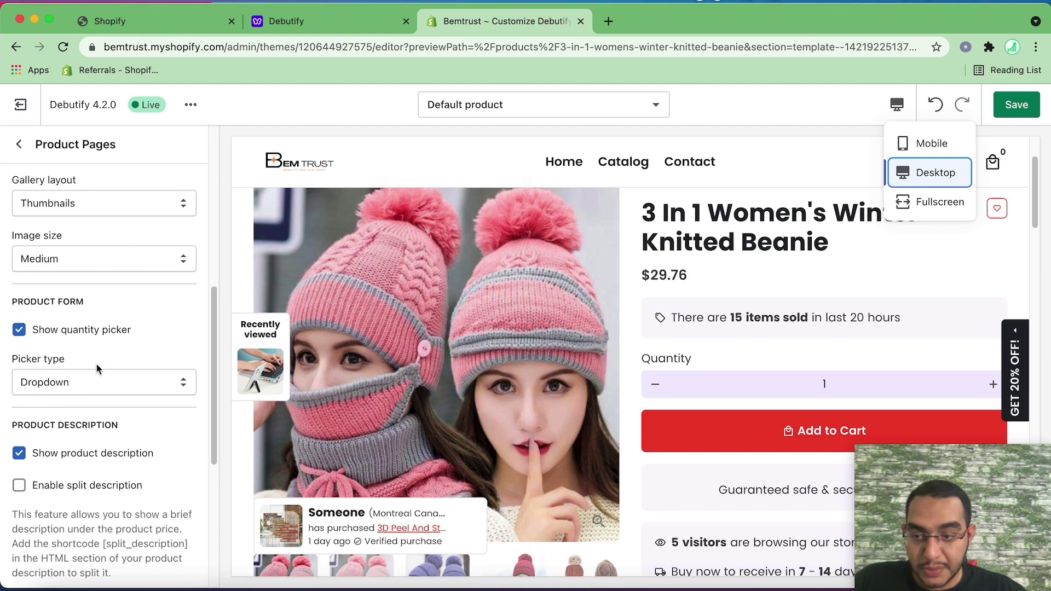
{"action": "scroll", "coordinate": [97, 365], "scroll_direction": "down", "scroll_amount": 2}
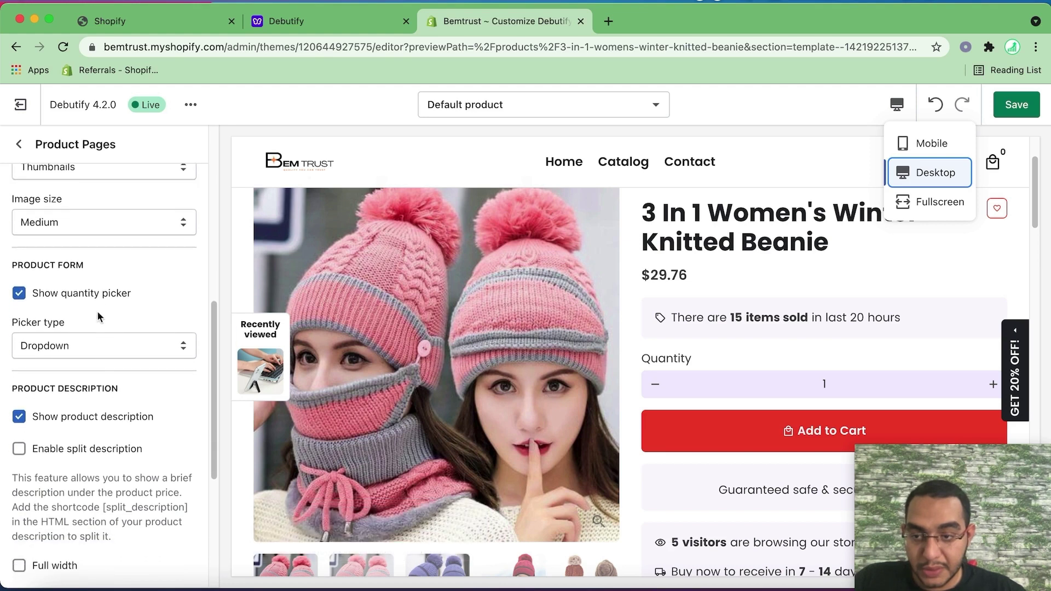
{"action": "left_click", "coordinate": [120, 355]}
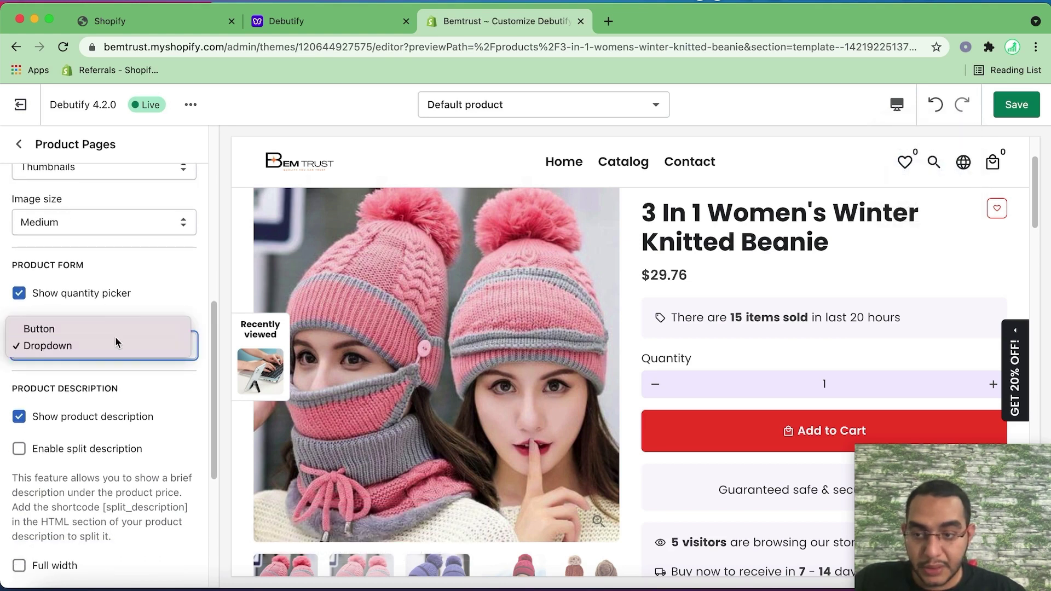
{"action": "left_click", "coordinate": [111, 343]}
{"action": "left_click", "coordinate": [104, 345]}
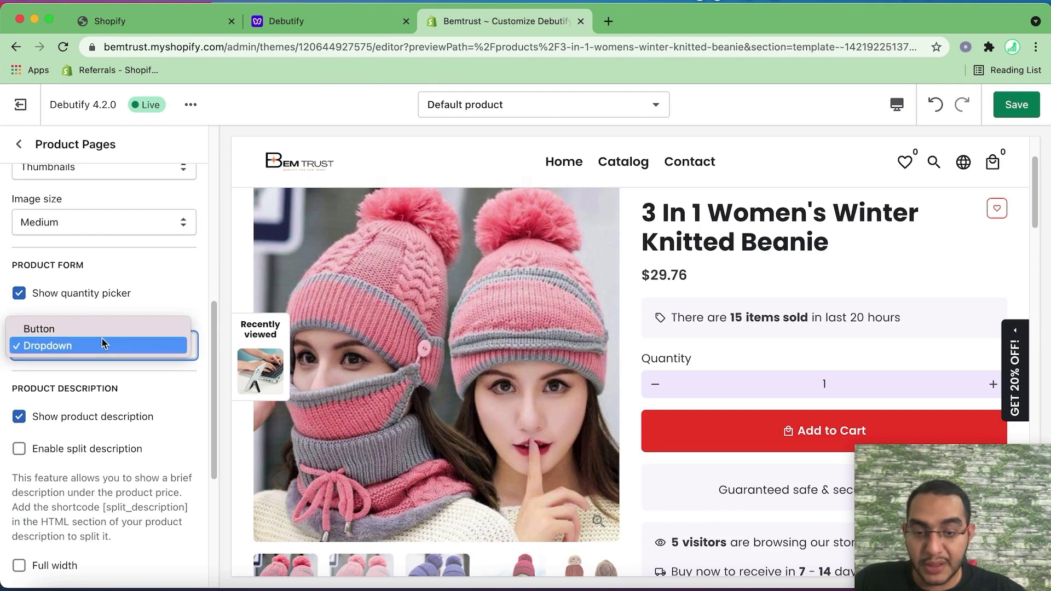
{"action": "left_click", "coordinate": [101, 331]}
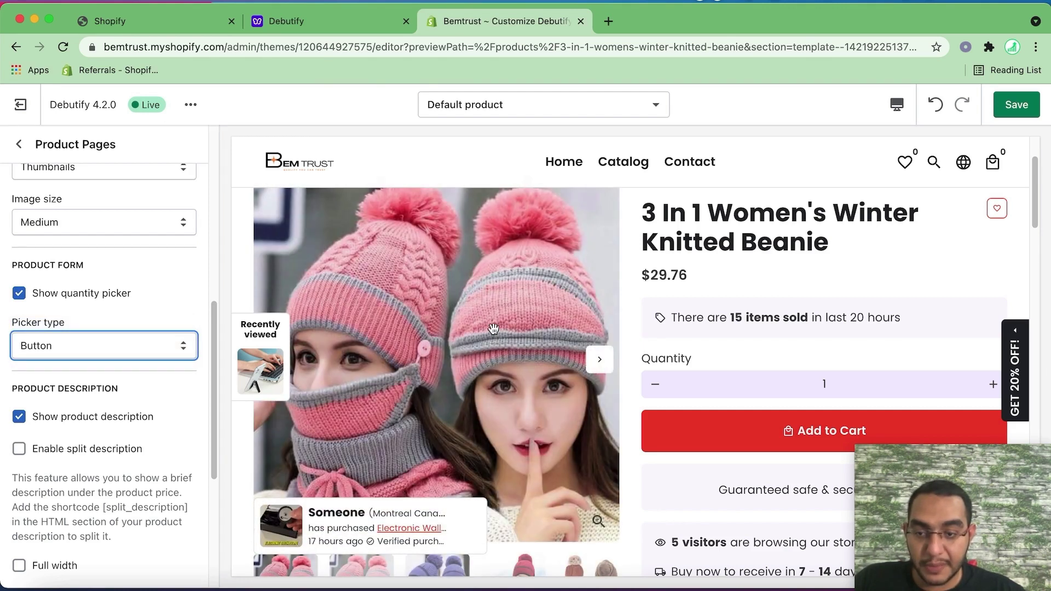
Set the product description's position to Under add-to-cart button
{"action": "scroll", "coordinate": [125, 362], "scroll_direction": "down", "scroll_amount": 3}
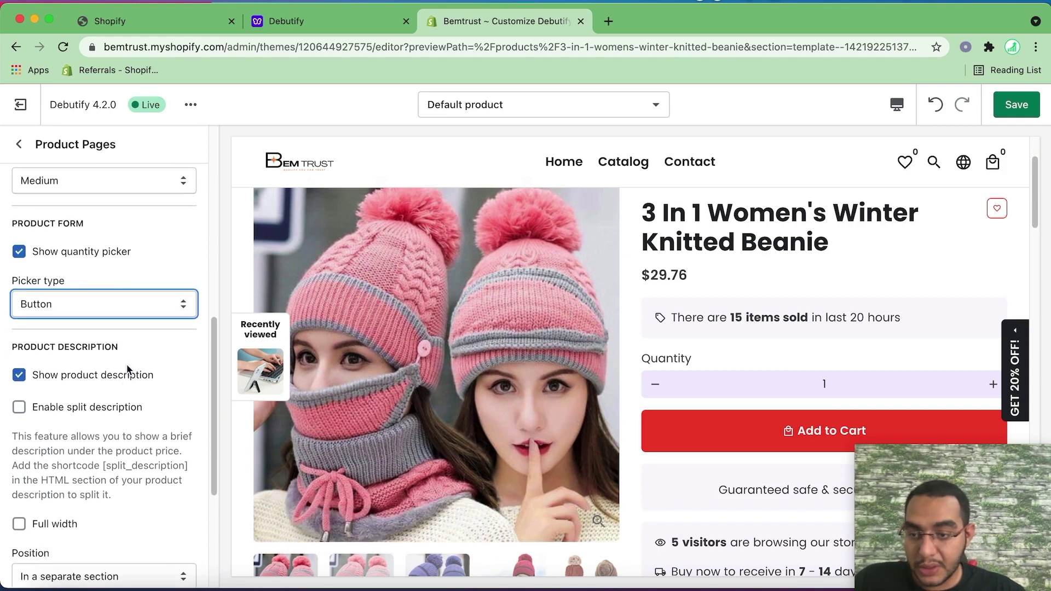
{"action": "scroll", "coordinate": [122, 404], "scroll_direction": "down", "scroll_amount": 2}
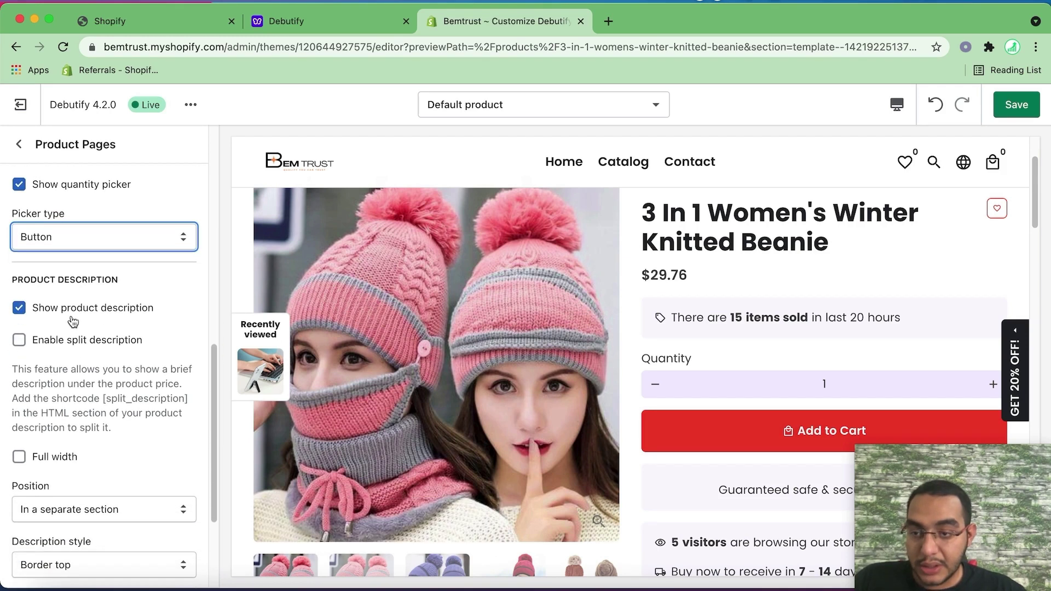
{"action": "scroll", "coordinate": [130, 369], "scroll_direction": "down", "scroll_amount": 3}
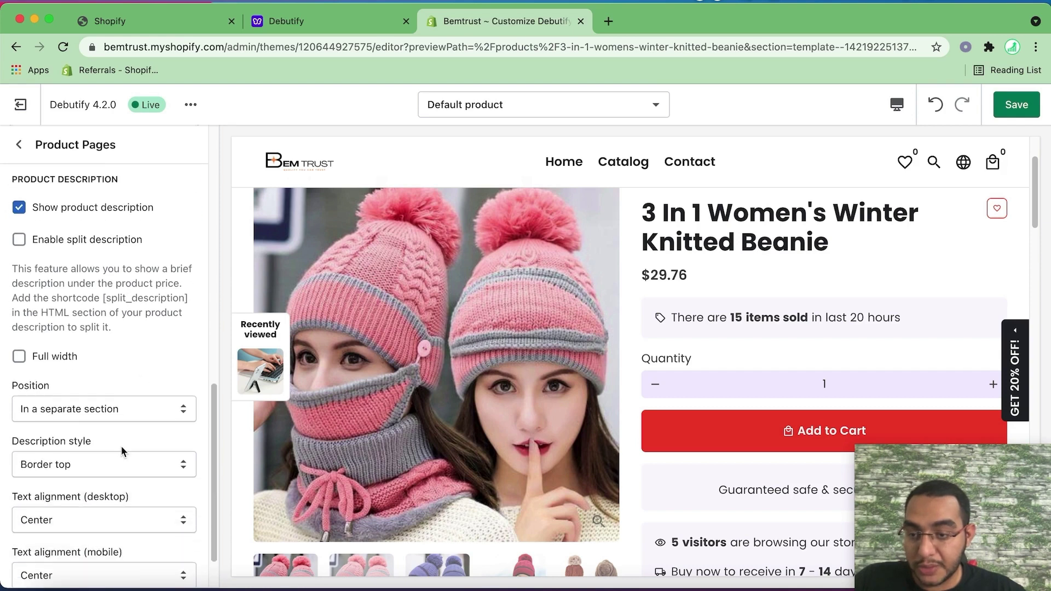
{"action": "scroll", "coordinate": [584, 376], "scroll_direction": "down", "scroll_amount": 10}
{"action": "scroll", "coordinate": [583, 370], "scroll_direction": "up", "scroll_amount": 3}
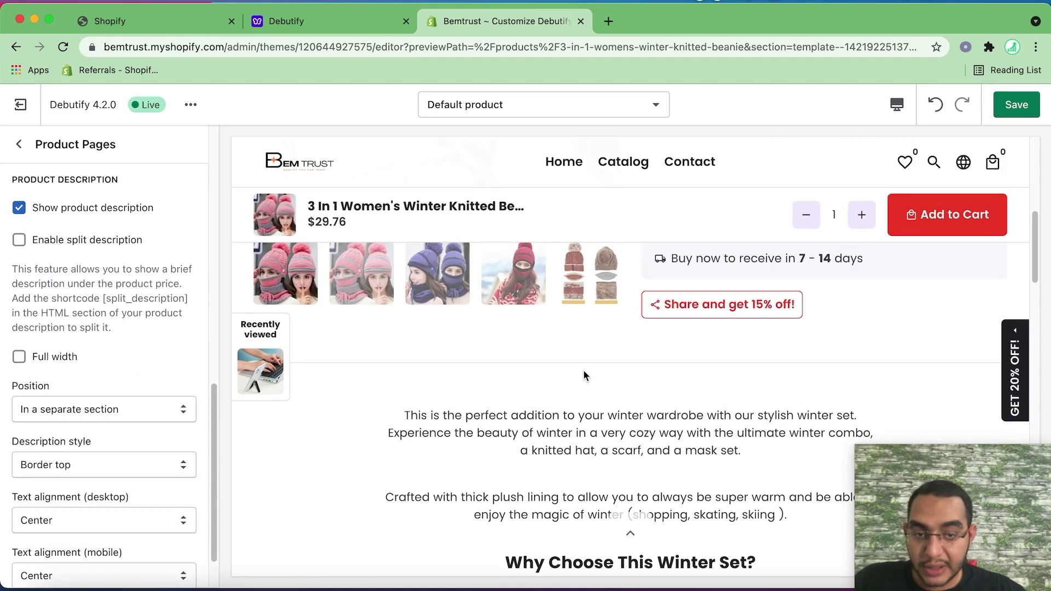
{"action": "scroll", "coordinate": [583, 386], "scroll_direction": "down", "scroll_amount": 4}
{"action": "left_click", "coordinate": [139, 409]}
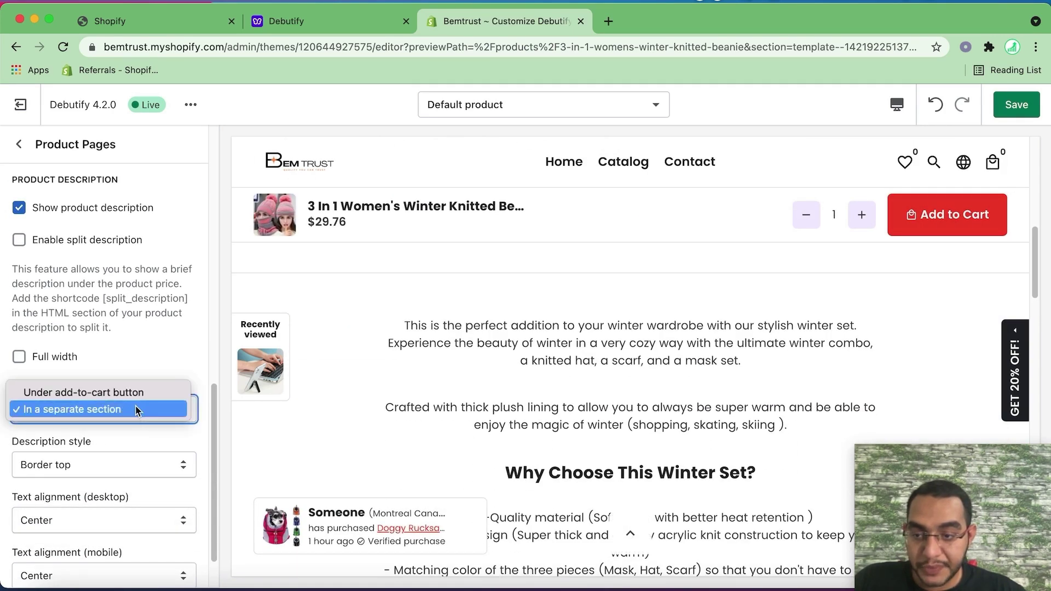
{"action": "left_click", "coordinate": [131, 402]}
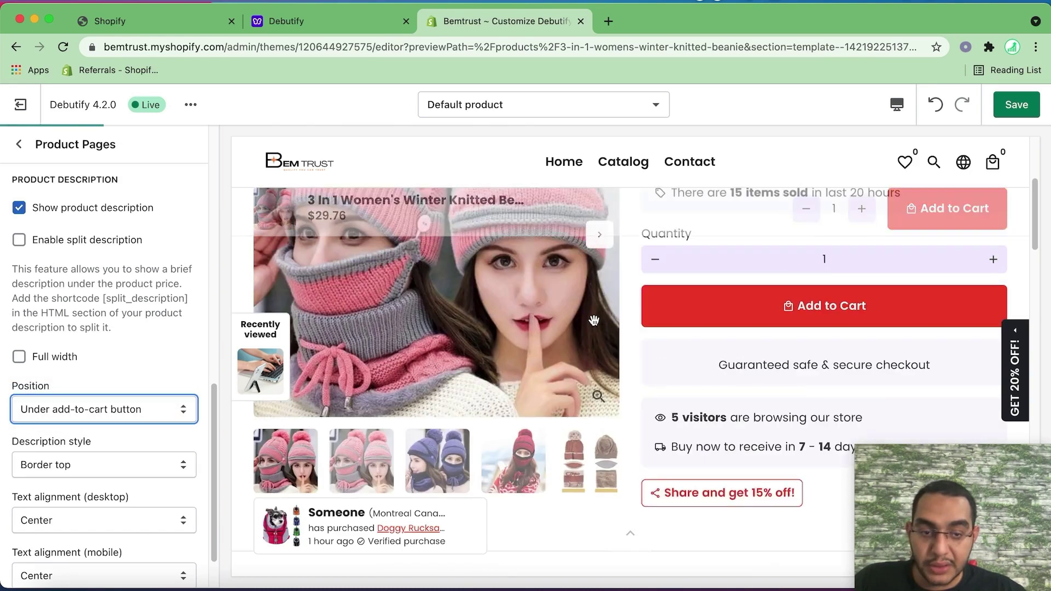
Check the description's placement in the product preview and save the template changes
{"action": "scroll", "coordinate": [706, 355], "scroll_direction": "down", "scroll_amount": 6}
{"action": "scroll", "coordinate": [707, 356], "scroll_direction": "up", "scroll_amount": 5}
{"action": "scroll", "coordinate": [708, 358], "scroll_direction": "down", "scroll_amount": 2}
{"action": "scroll", "coordinate": [708, 356], "scroll_direction": "up", "scroll_amount": 5}
{"action": "scroll", "coordinate": [708, 356], "scroll_direction": "down", "scroll_amount": 3}
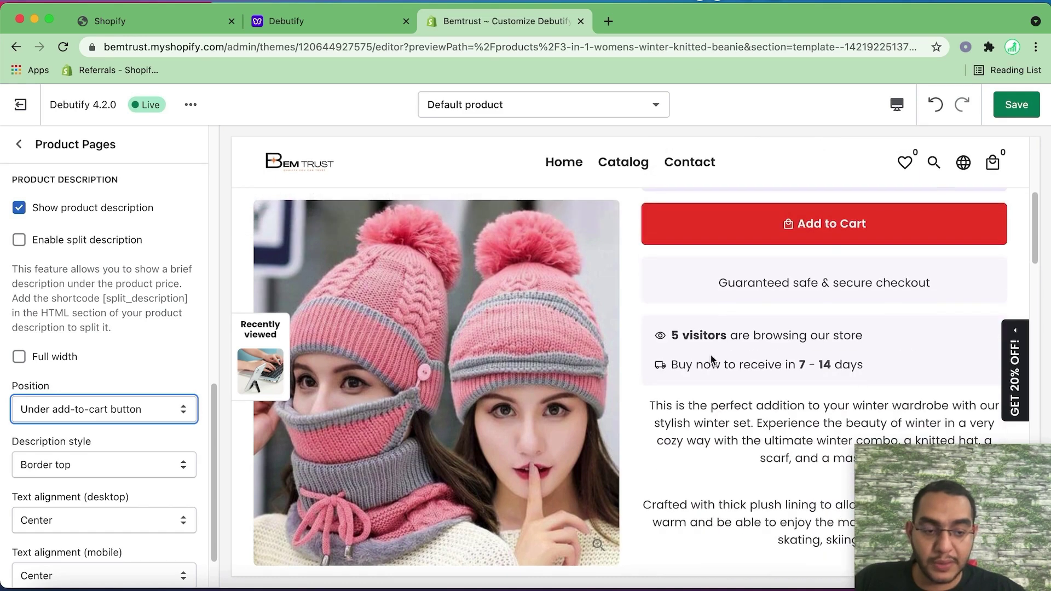
{"action": "scroll", "coordinate": [709, 361], "scroll_direction": "up", "scroll_amount": 1}
{"action": "scroll", "coordinate": [137, 390], "scroll_direction": "down", "scroll_amount": 2}
{"action": "key", "text": "super+s"}
Examine the rest of the product page preview, from the FAQ section down to the guarantees and footer
{"action": "scroll", "coordinate": [106, 219], "scroll_direction": "down", "scroll_amount": 3}
{"action": "scroll", "coordinate": [707, 334], "scroll_direction": "down", "scroll_amount": 5}
{"action": "scroll", "coordinate": [707, 334], "scroll_direction": "down", "scroll_amount": 10}
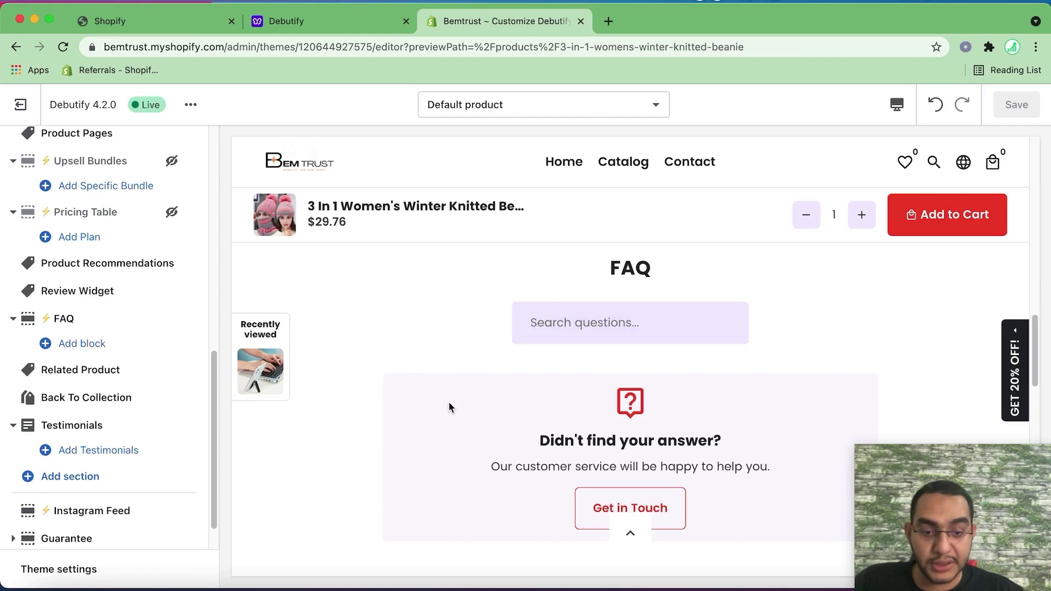
{"action": "scroll", "coordinate": [558, 394], "scroll_direction": "down", "scroll_amount": 2}
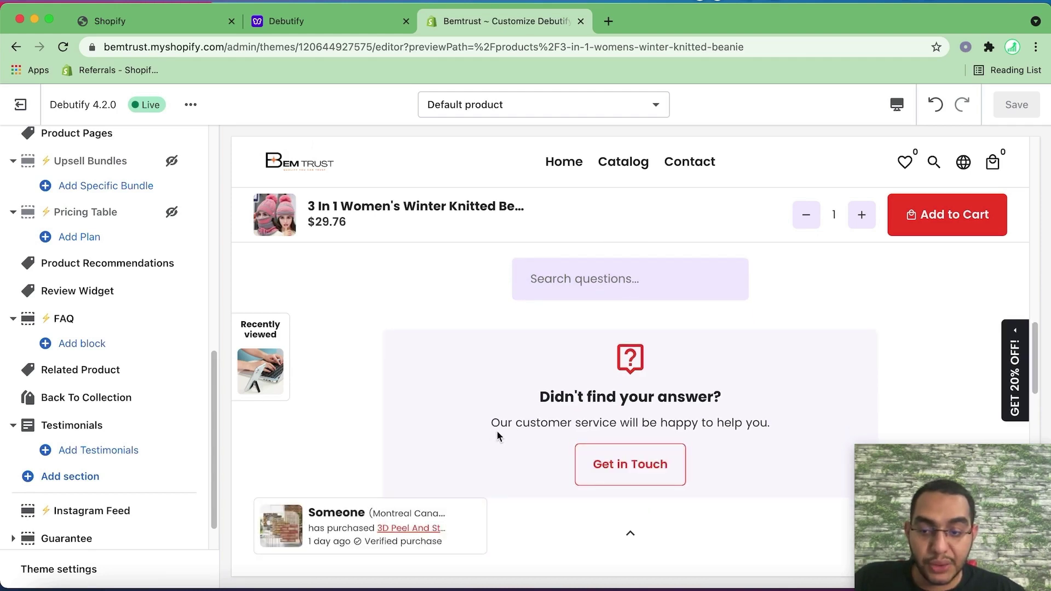
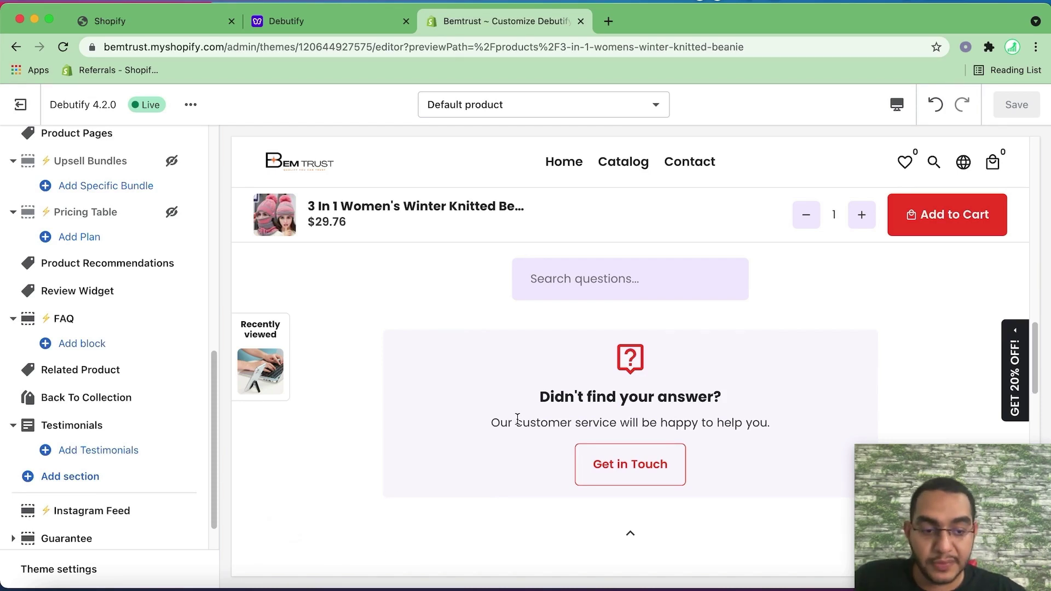
{"action": "scroll", "coordinate": [525, 430], "scroll_direction": "up", "scroll_amount": 5}
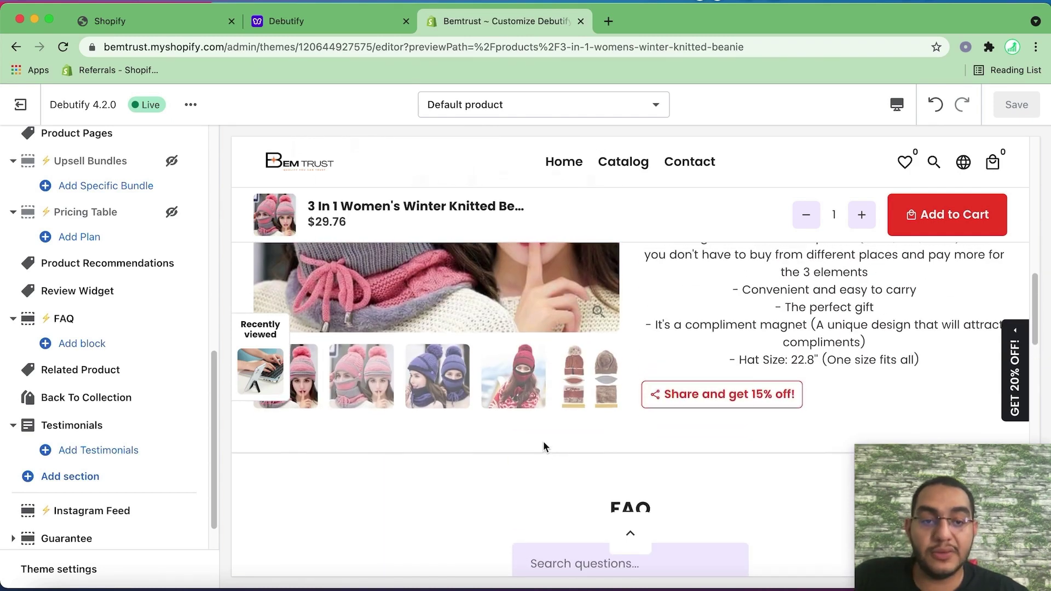
{"action": "scroll", "coordinate": [591, 454], "scroll_direction": "down", "scroll_amount": 5}
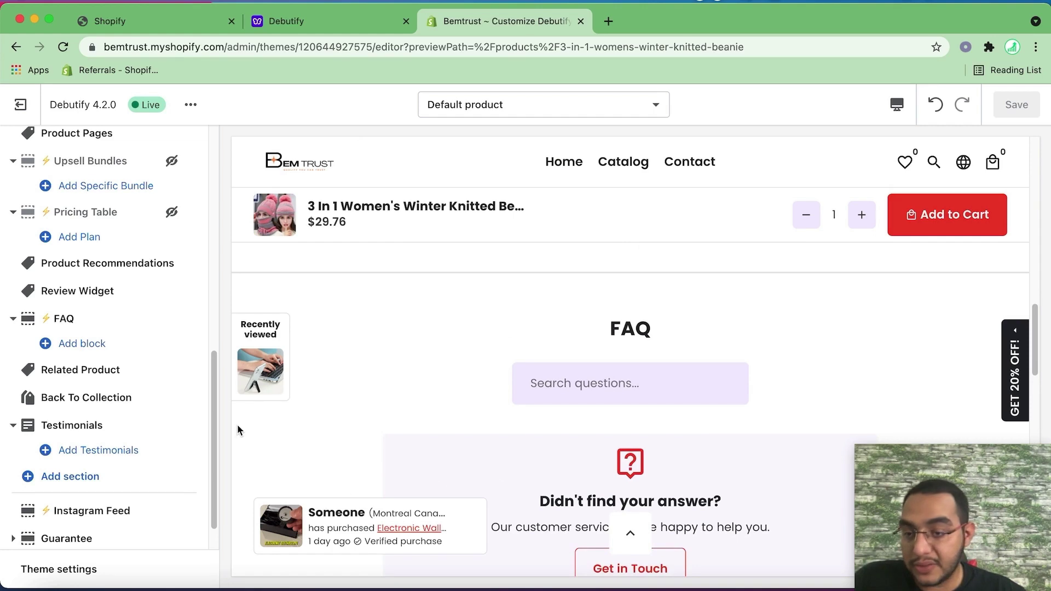
{"action": "scroll", "coordinate": [450, 415], "scroll_direction": "down", "scroll_amount": 5}
{"action": "scroll", "coordinate": [449, 414], "scroll_direction": "down", "scroll_amount": 10}
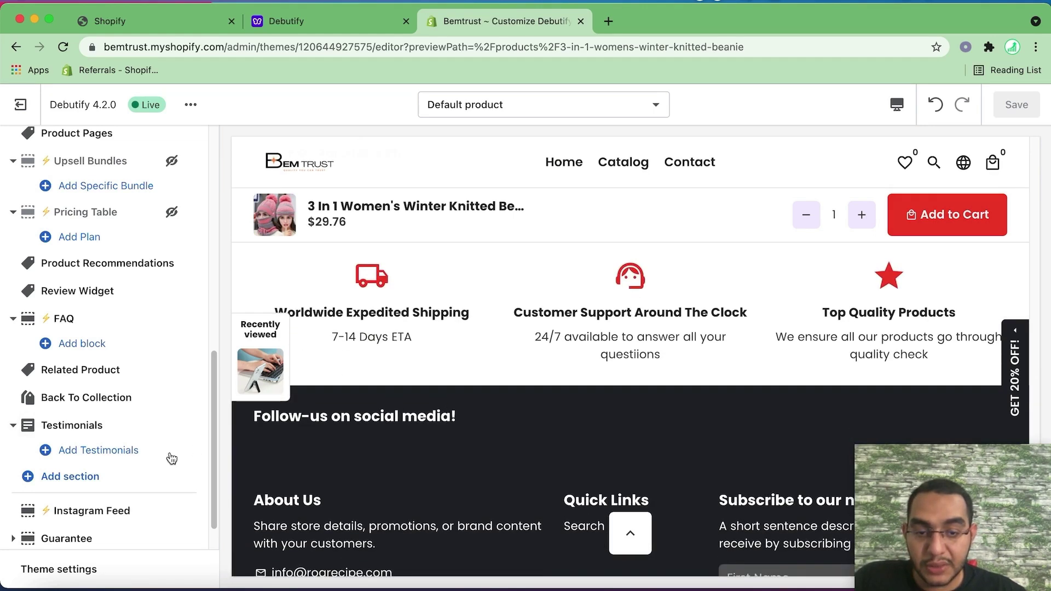
Add three testimonial blocks to the Testimonials section of the product template
{"action": "left_click", "coordinate": [106, 449]}
{"action": "left_click", "coordinate": [106, 473]}
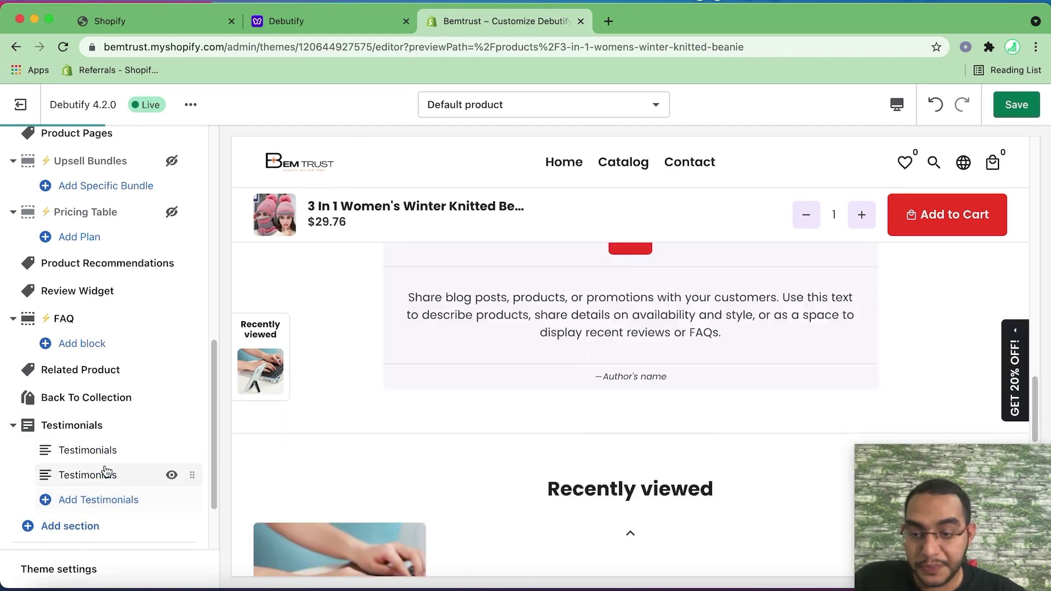
{"action": "left_click", "coordinate": [108, 498]}
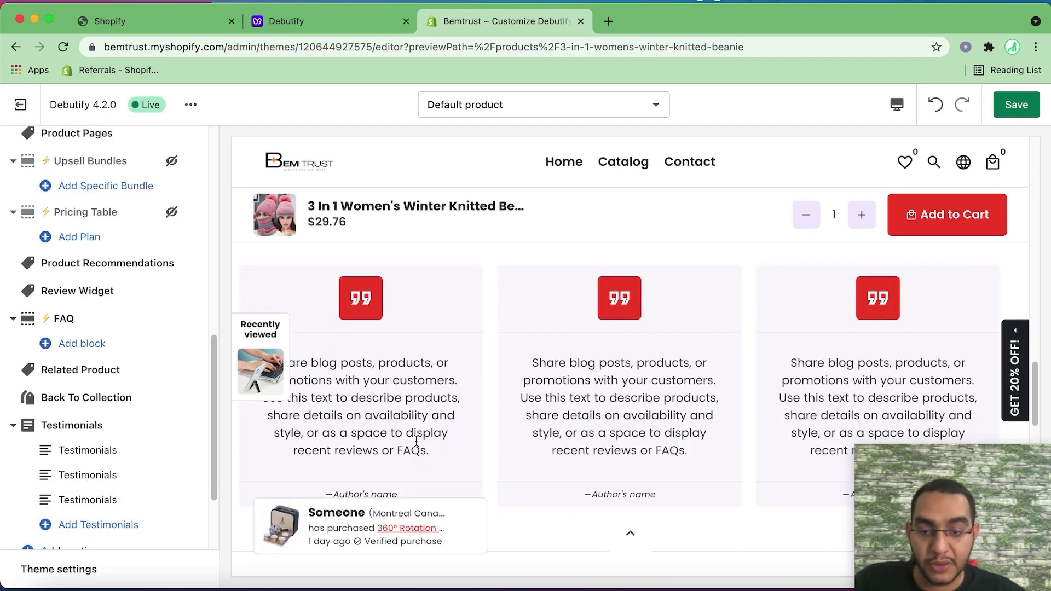
Fill in the author's name on the first testimonial, keeping its sample text, and return to the section list
{"action": "scroll", "coordinate": [395, 397], "scroll_direction": "down", "scroll_amount": 3}
{"action": "left_click", "coordinate": [133, 448]}
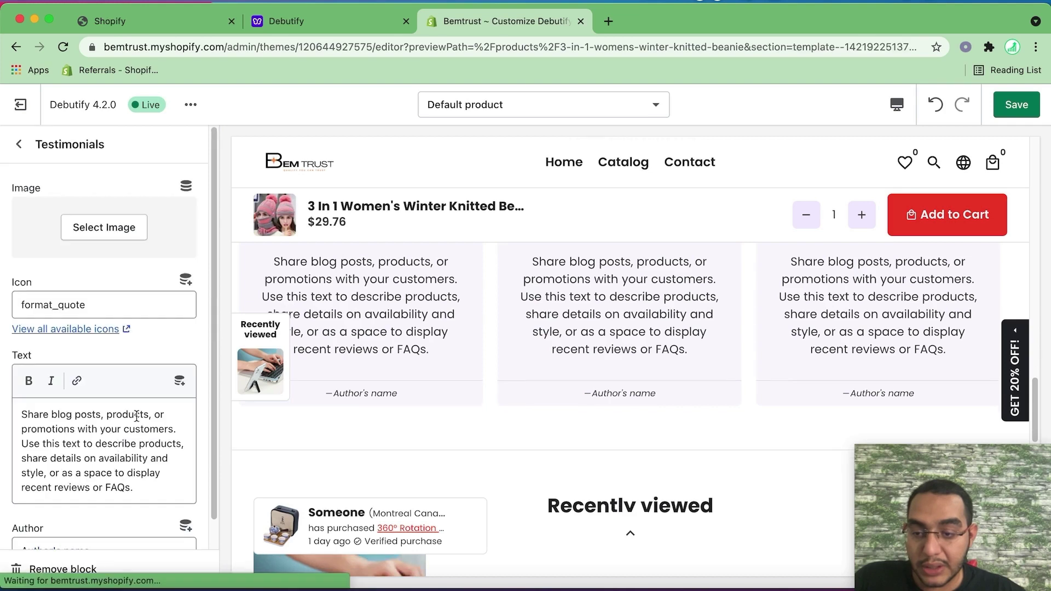
{"action": "left_click_drag", "start_coordinate": [179, 455], "coordinate": [33, 364]}
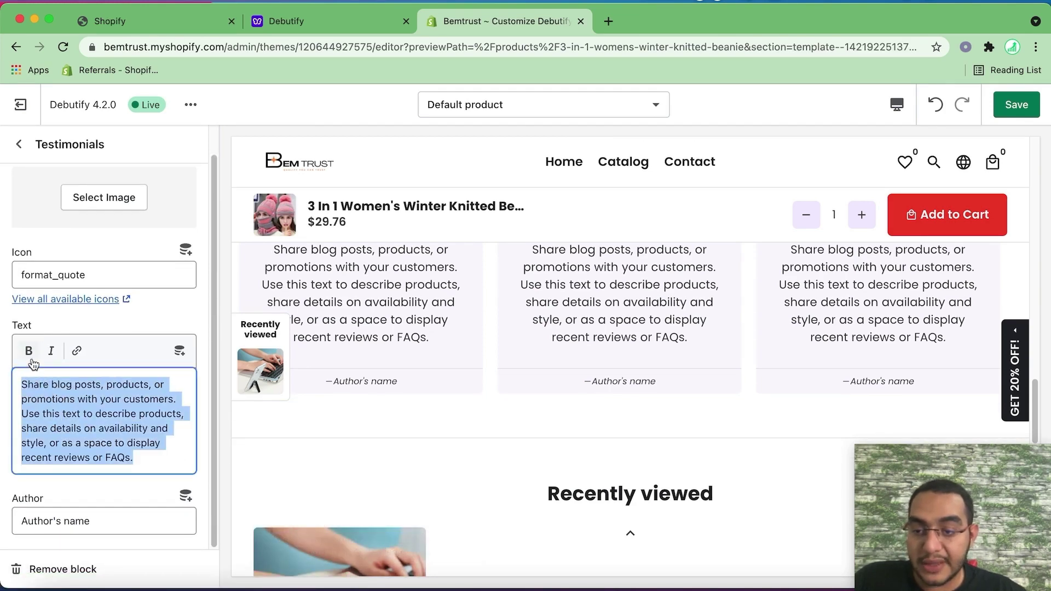
{"action": "left_click_drag", "start_coordinate": [137, 528], "coordinate": [5, 522]}
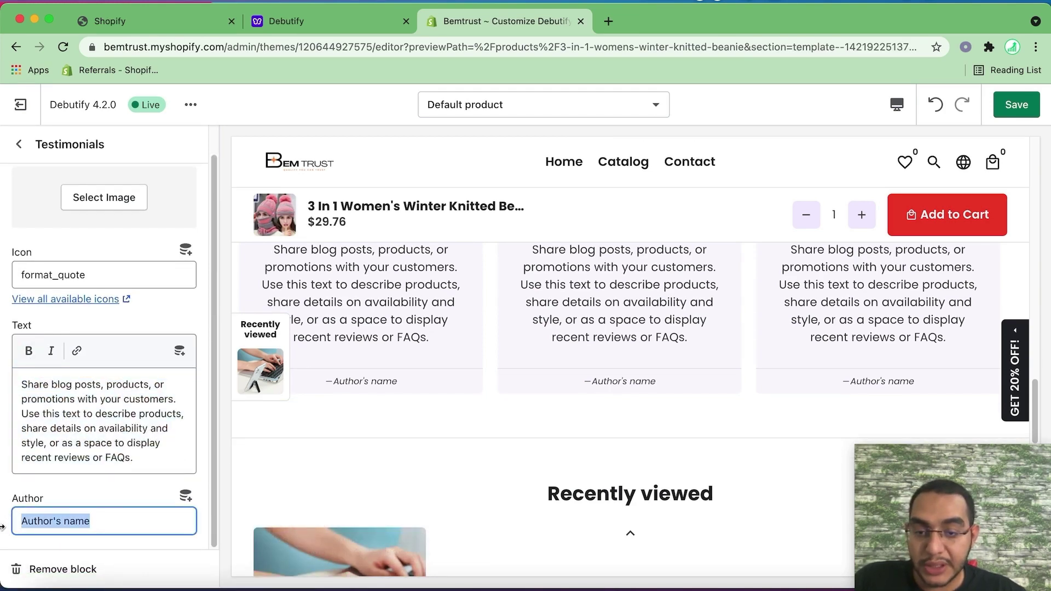
{"action": "type", "text": "Omar"}
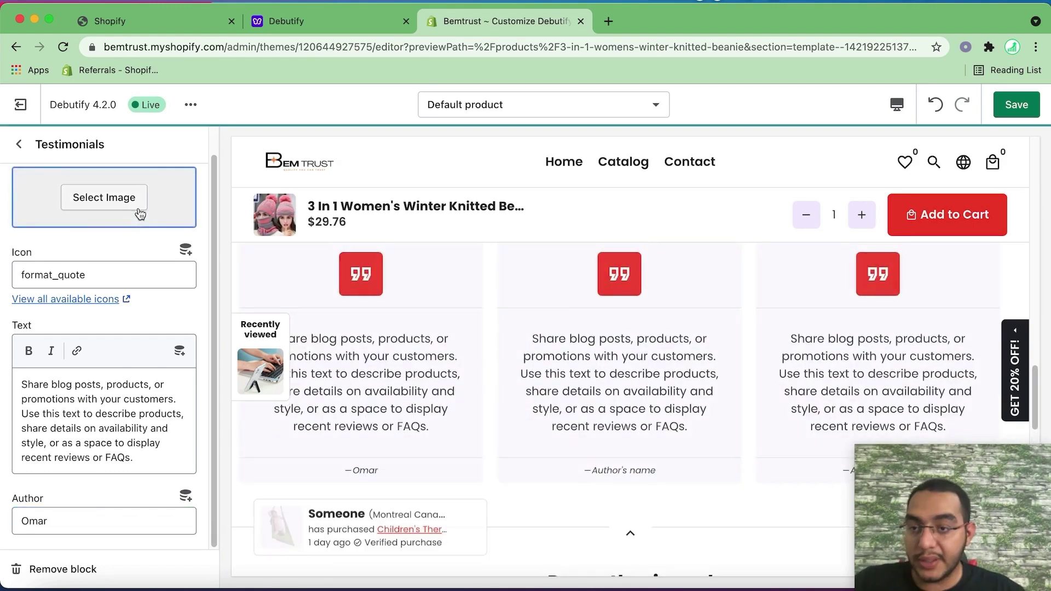
{"action": "scroll", "coordinate": [137, 241], "scroll_direction": "up", "scroll_amount": 1}
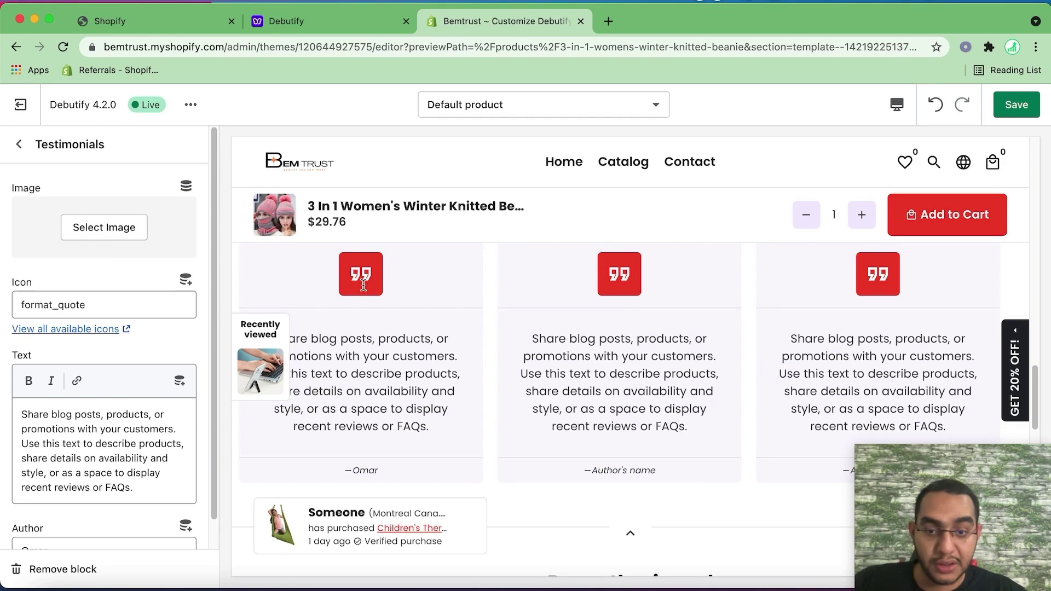
{"action": "key", "text": "Escape"}
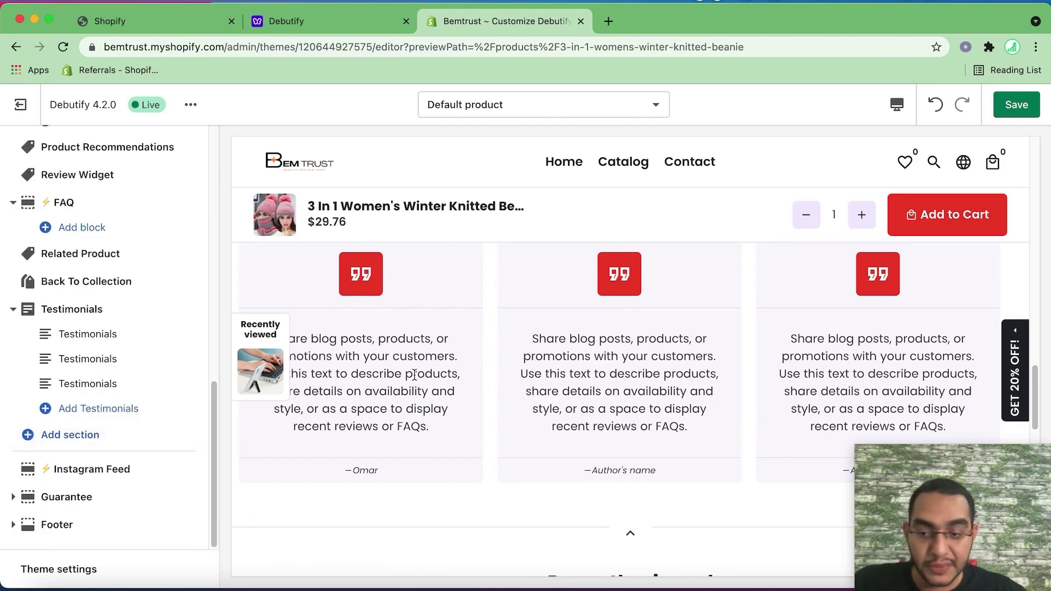
Add a Product Break block to the Quantity Breaks section
{"action": "scroll", "coordinate": [414, 375], "scroll_direction": "up", "scroll_amount": 1}
{"action": "scroll", "coordinate": [137, 307], "scroll_direction": "up", "scroll_amount": 5}
{"action": "scroll", "coordinate": [153, 317], "scroll_direction": "up", "scroll_amount": 3}
{"action": "scroll", "coordinate": [93, 273], "scroll_direction": "up", "scroll_amount": 5}
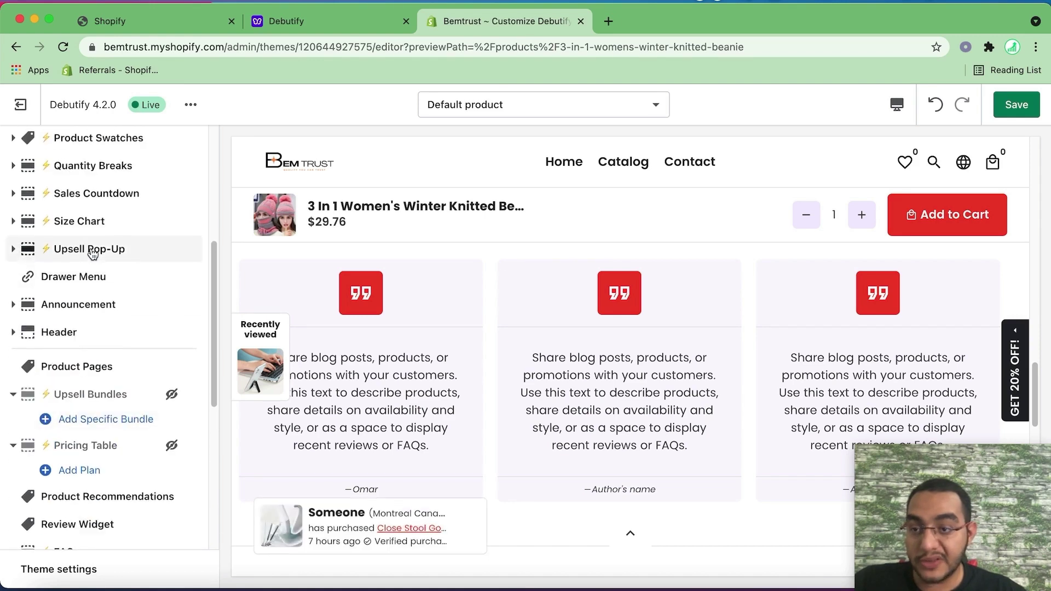
{"action": "scroll", "coordinate": [90, 257], "scroll_direction": "up", "scroll_amount": 4}
{"action": "scroll", "coordinate": [120, 306], "scroll_direction": "up", "scroll_amount": 2}
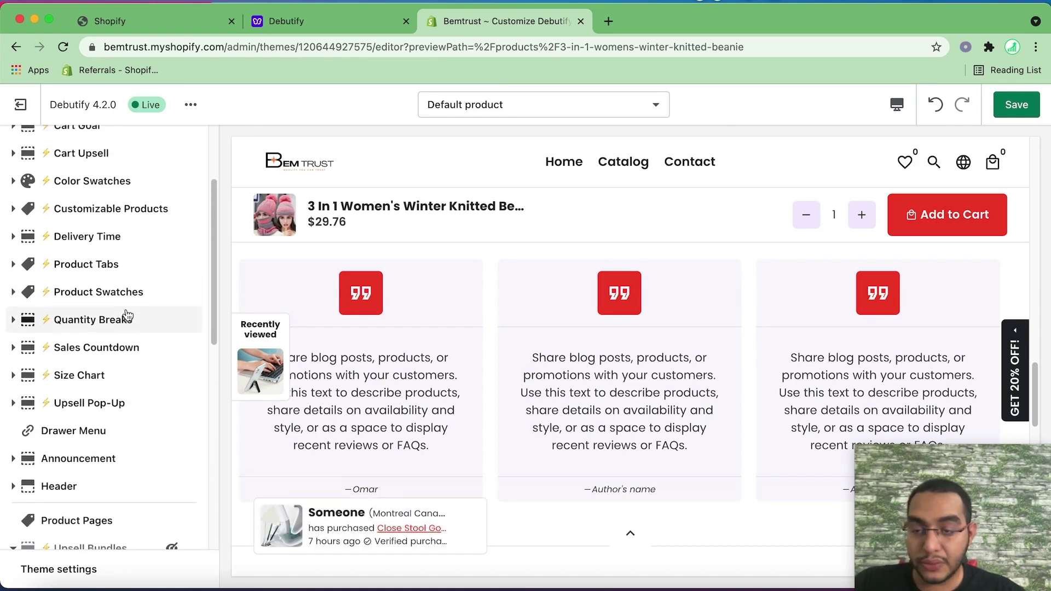
{"action": "scroll", "coordinate": [116, 338], "scroll_direction": "up", "scroll_amount": 1}
{"action": "scroll", "coordinate": [490, 323], "scroll_direction": "up", "scroll_amount": 15}
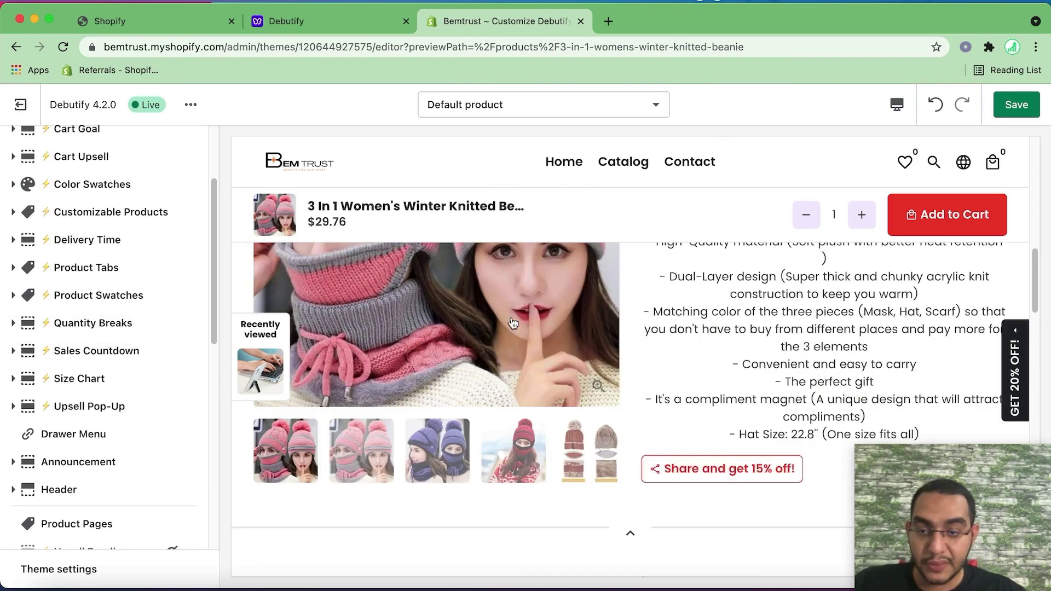
{"action": "scroll", "coordinate": [494, 329], "scroll_direction": "up", "scroll_amount": 3}
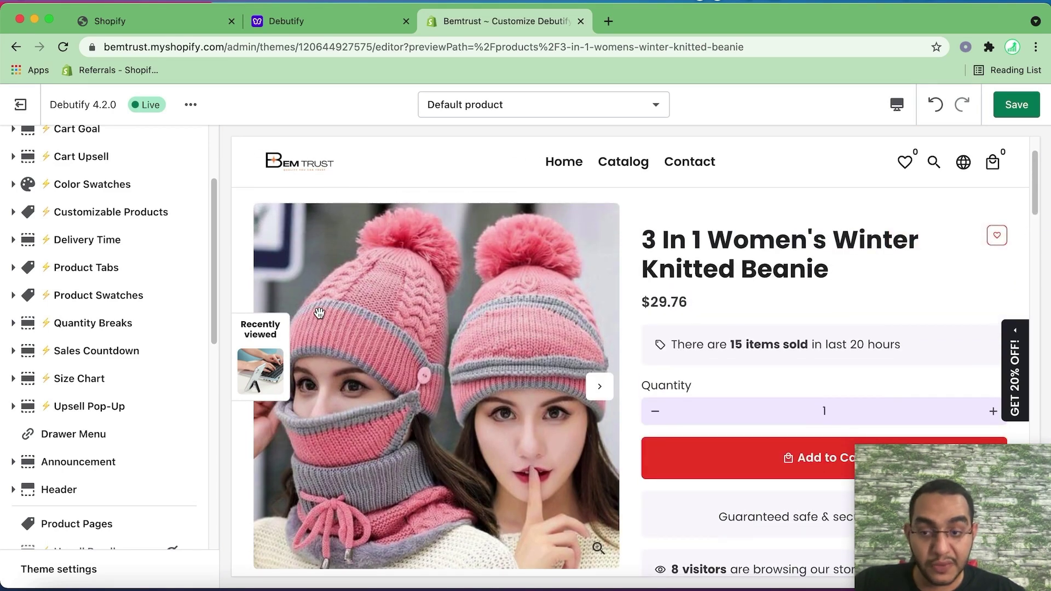
{"action": "left_click", "coordinate": [124, 327]}
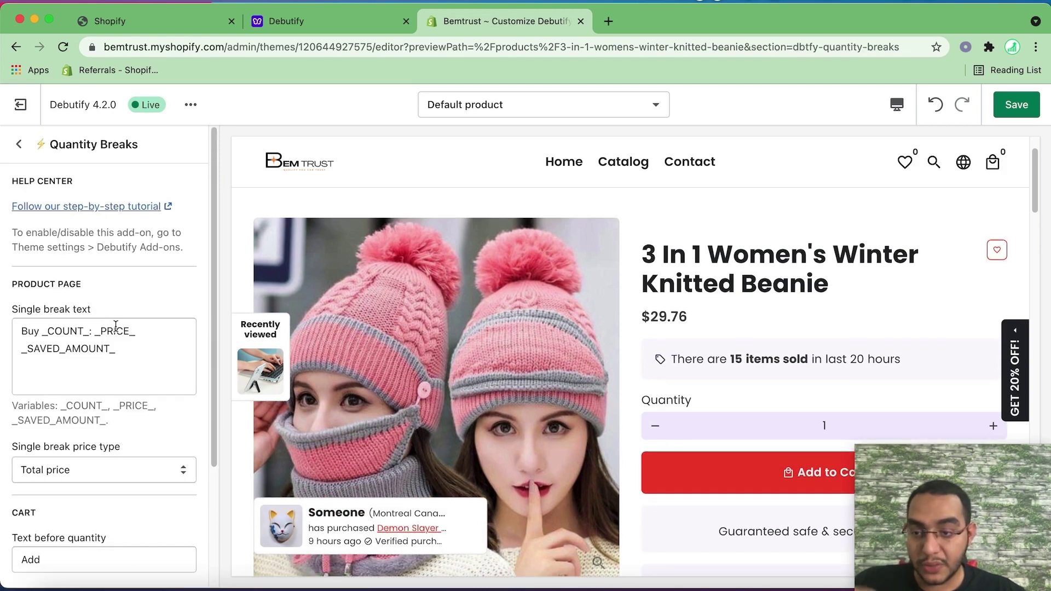
{"action": "scroll", "coordinate": [115, 286], "scroll_direction": "down", "scroll_amount": 1}
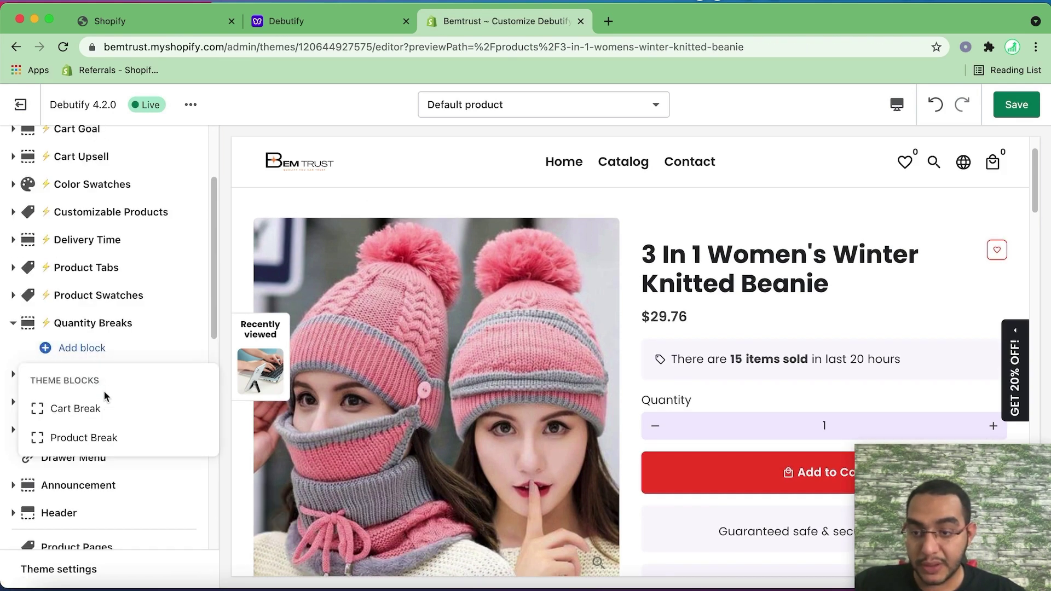
{"action": "left_click", "coordinate": [82, 437]}
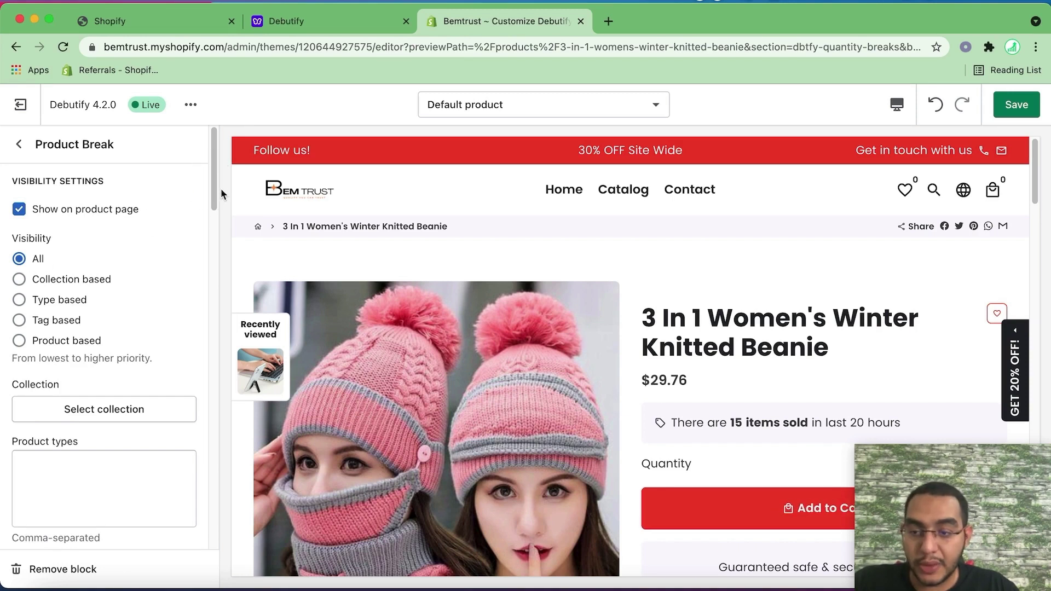
Name Quantity Break 1 of the Product Break block "Buy More & Save" and set its amount to 10
{"action": "left_click_drag", "start_coordinate": [200, 206], "coordinate": [184, 300]}
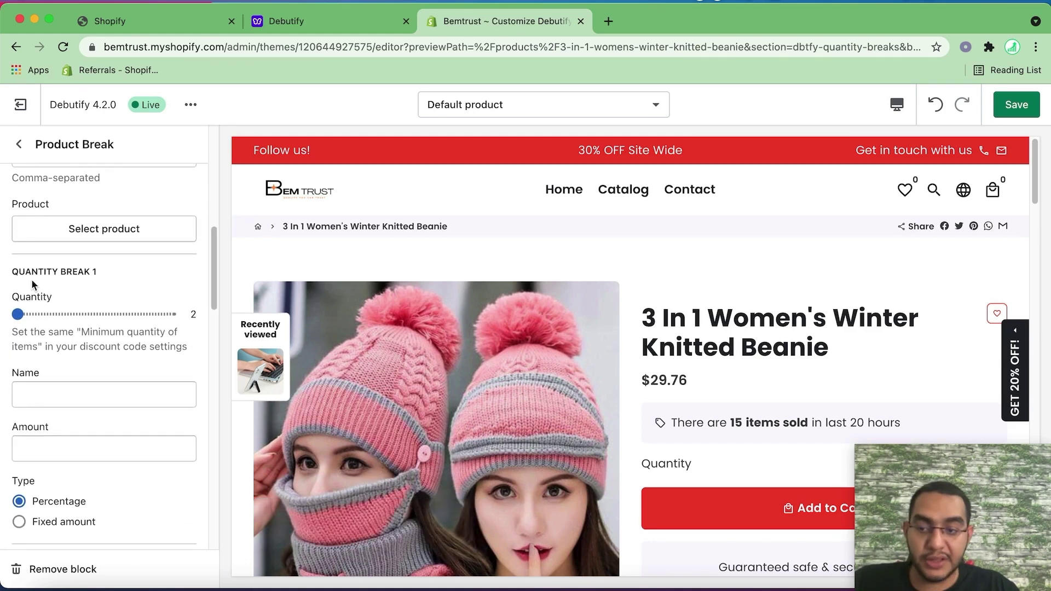
{"action": "left_click", "coordinate": [57, 393]}
{"action": "type", "text": "Buy More"}
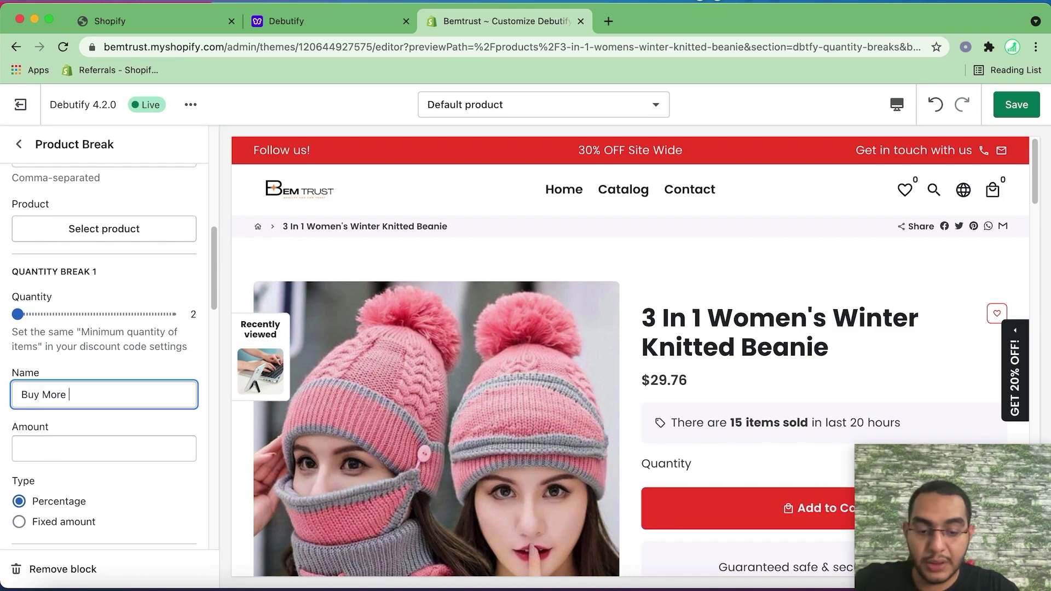
{"action": "type", "text": " & Save"}
{"action": "scroll", "coordinate": [74, 432], "scroll_direction": "down", "scroll_amount": 1}
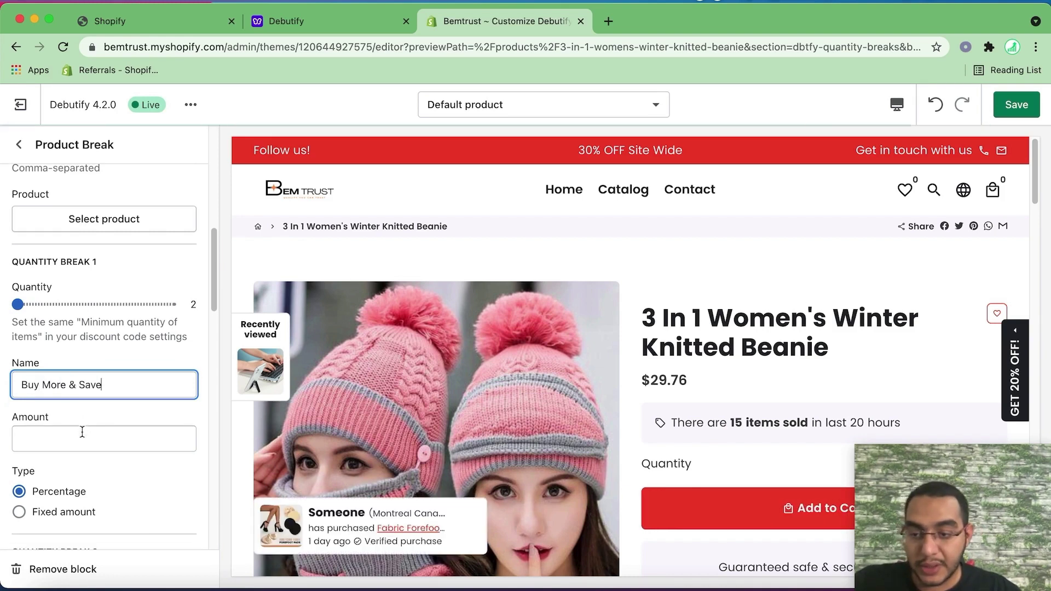
{"action": "left_click", "coordinate": [73, 432]}
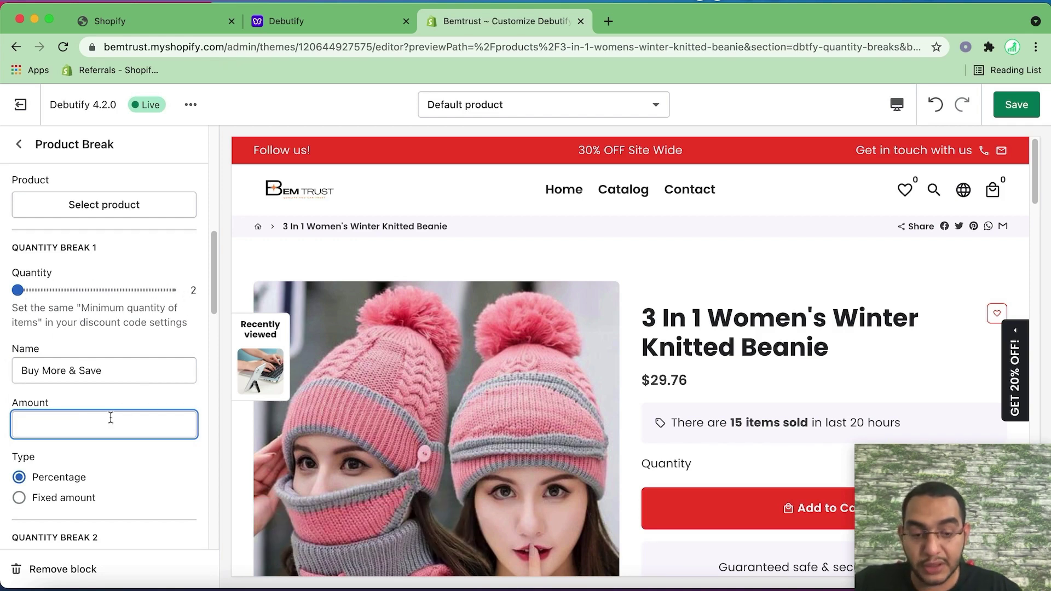
{"action": "type", "text": "10"}
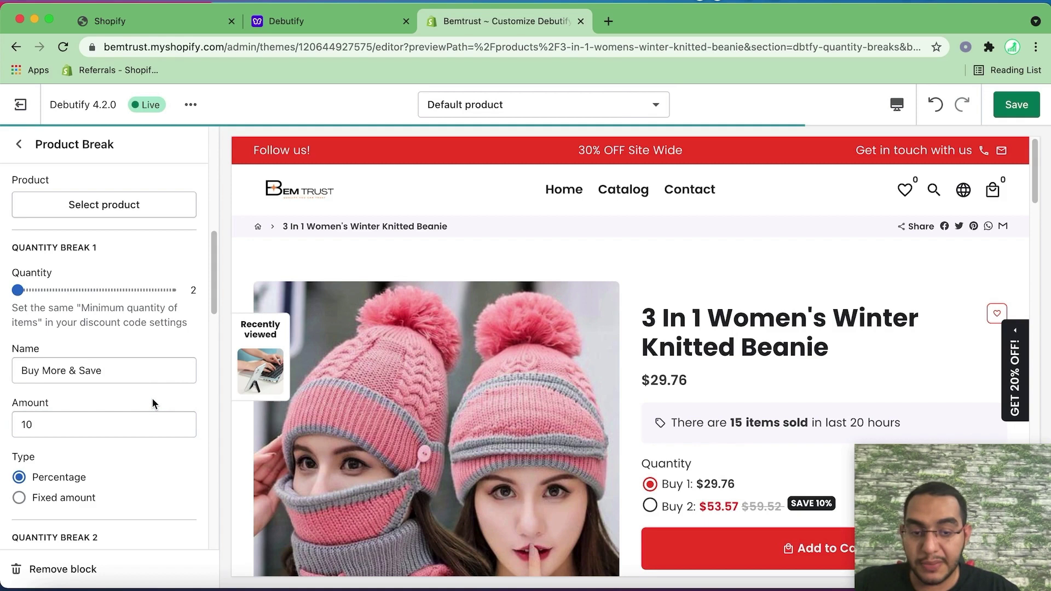
{"action": "scroll", "coordinate": [698, 395], "scroll_direction": "down", "scroll_amount": 2}
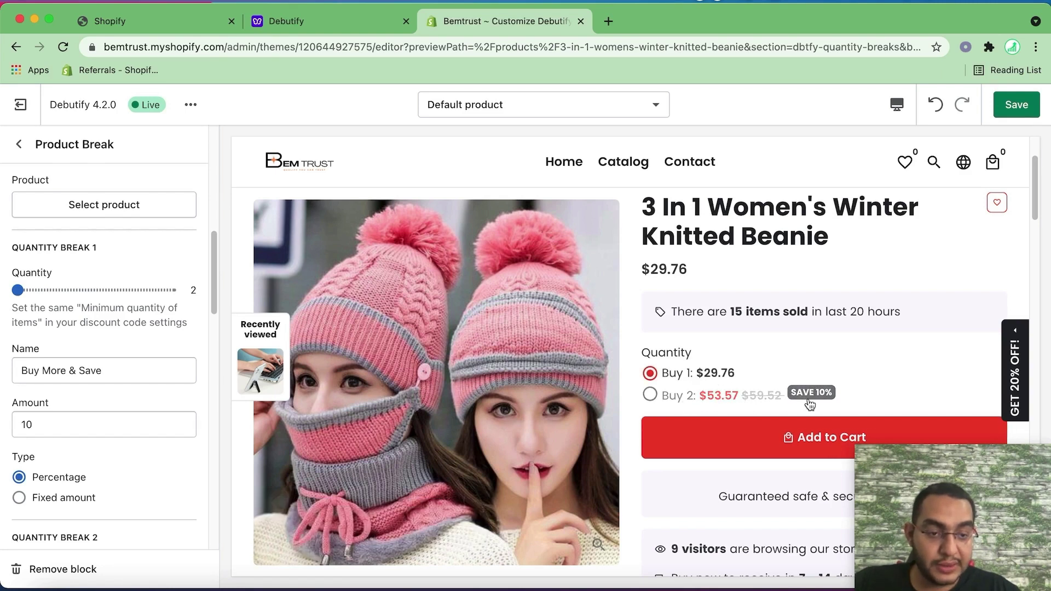
Name Quantity Break 2 "3 pcs", set its amount to 20, and return to the section list
{"action": "scroll", "coordinate": [142, 340], "scroll_direction": "down", "scroll_amount": 5}
{"action": "left_click", "coordinate": [89, 402]}
{"action": "type", "text": "3 pcs"}
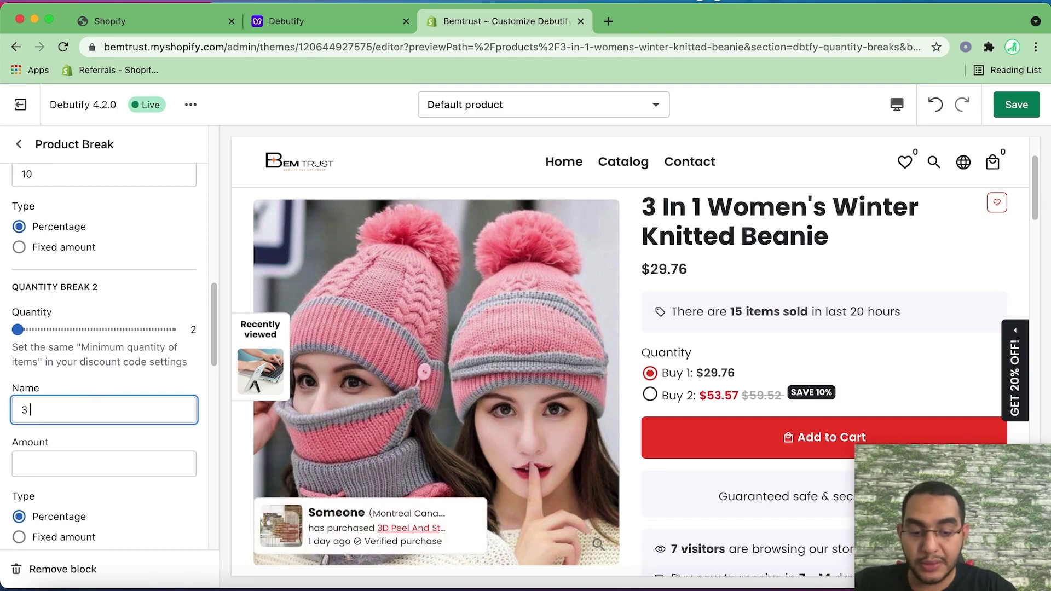
{"action": "left_click", "coordinate": [63, 464]}
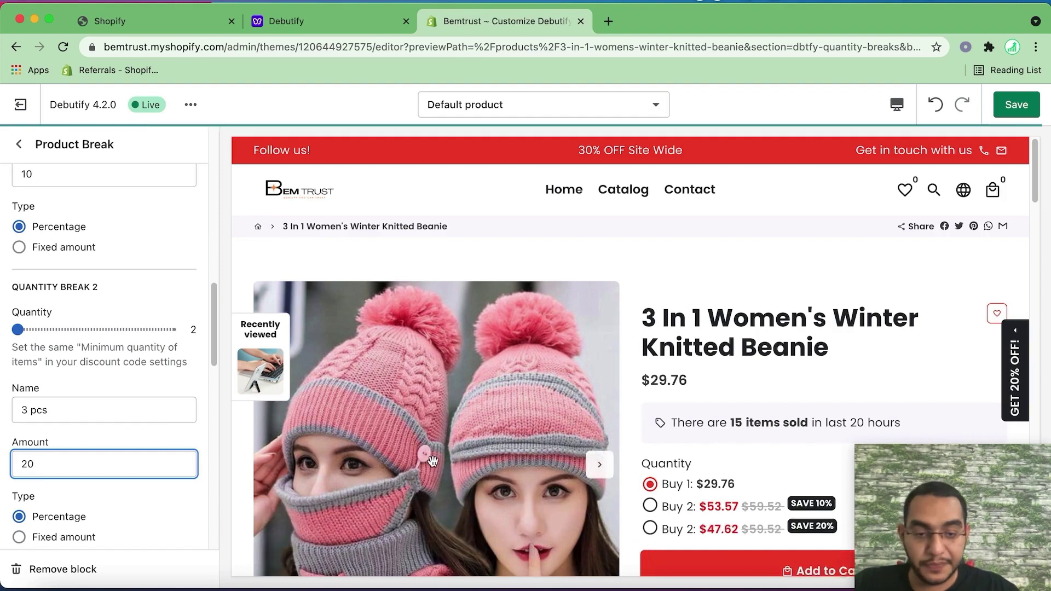
{"action": "scroll", "coordinate": [133, 411], "scroll_direction": "up", "scroll_amount": 5}
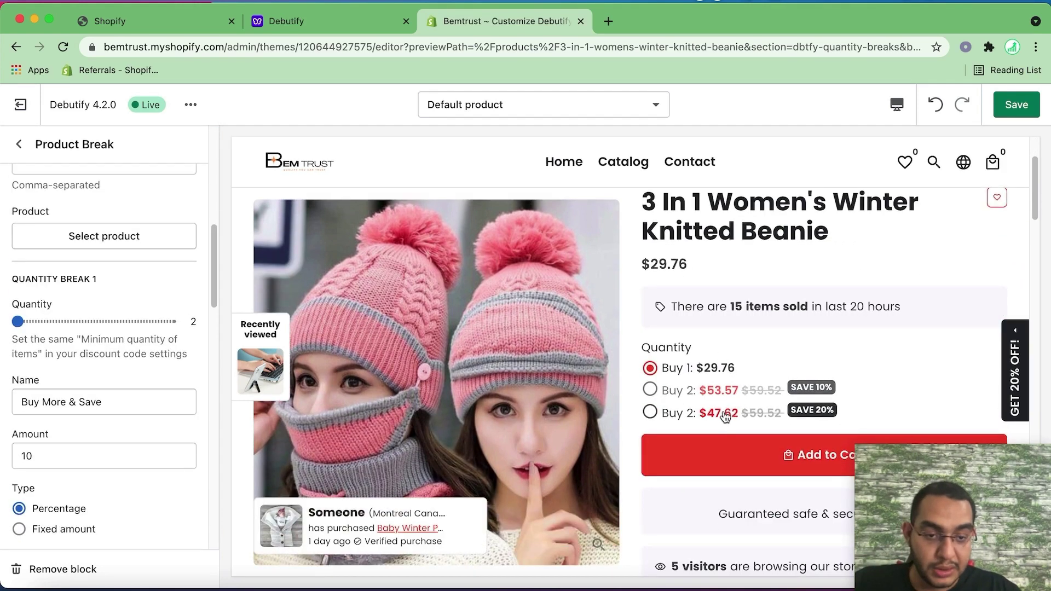
{"action": "scroll", "coordinate": [734, 412], "scroll_direction": "down", "scroll_amount": 1}
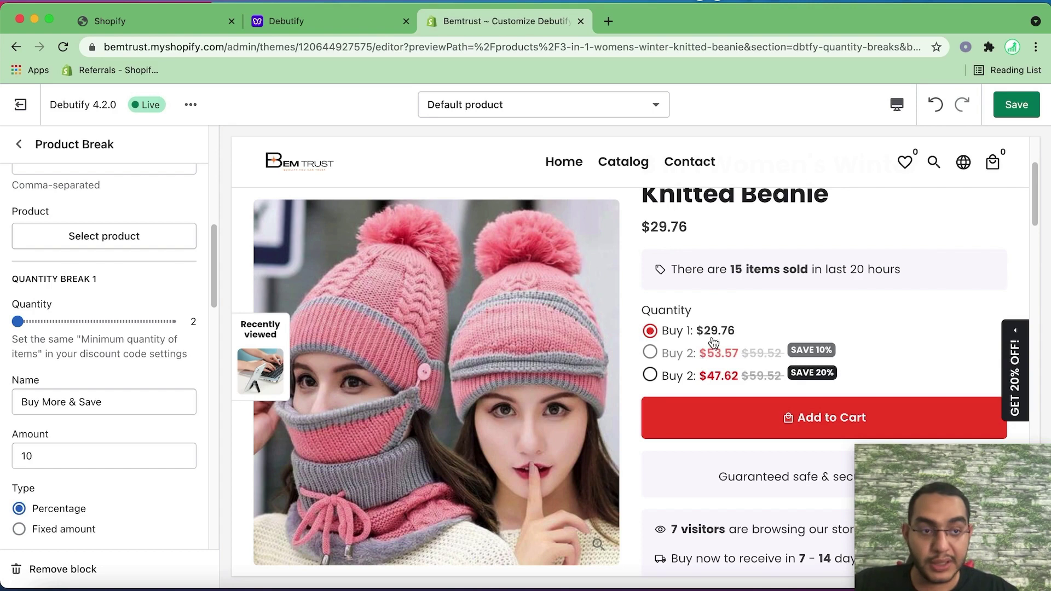
{"action": "left_click", "coordinate": [18, 143]}
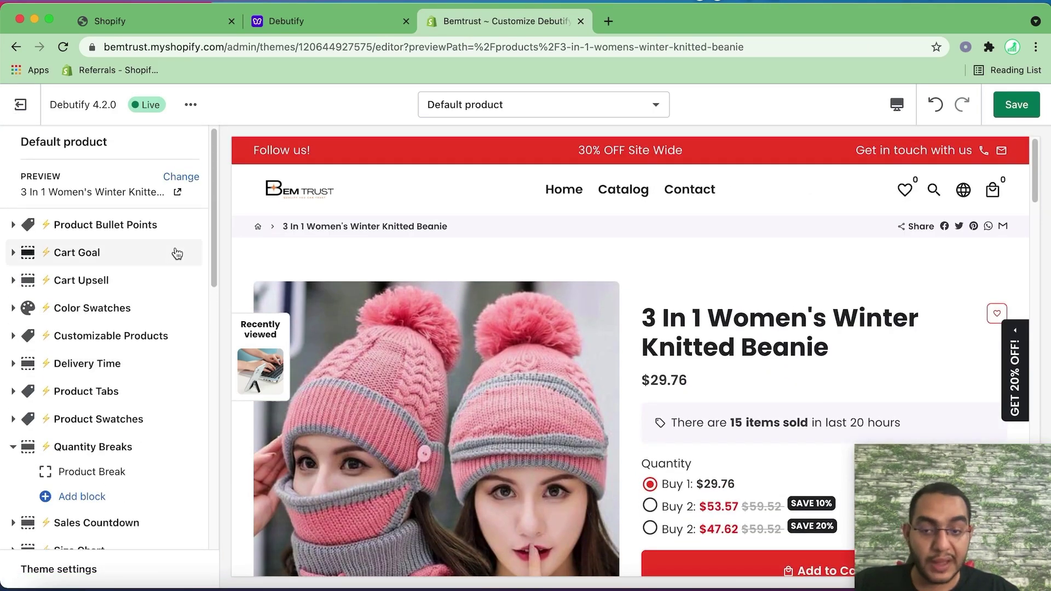
Look at the Delivery Time blocks and the Color Swatches section, and return to the section list
{"action": "left_click", "coordinate": [117, 355]}
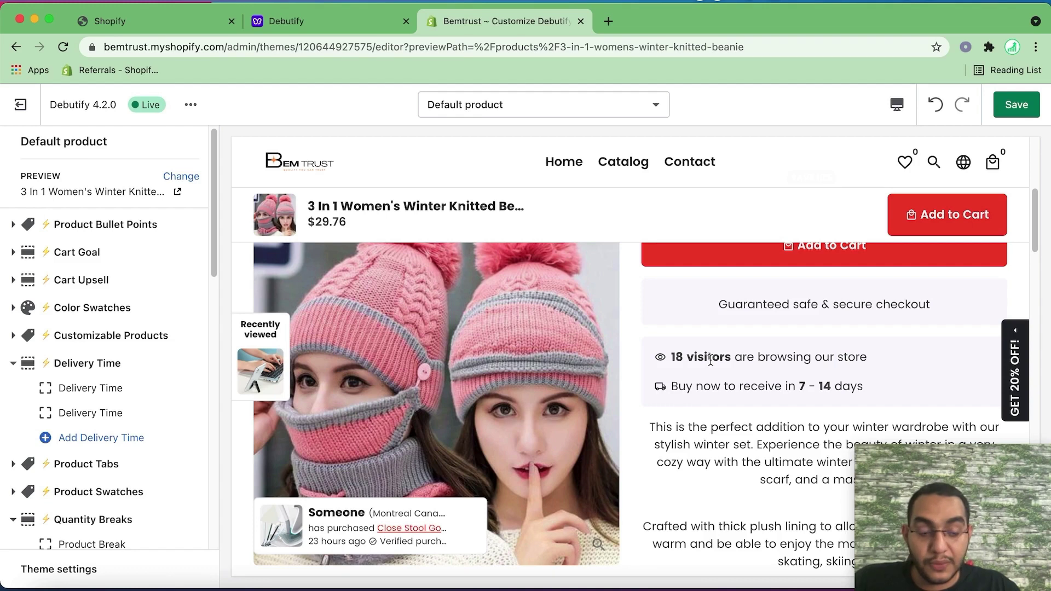
{"action": "left_click", "coordinate": [107, 313]}
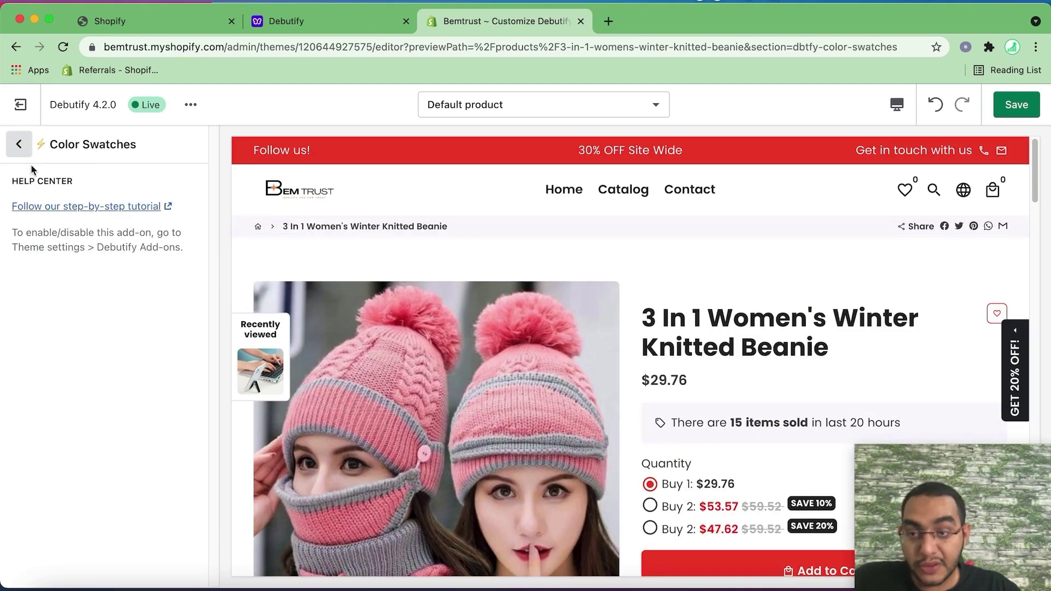
{"action": "scroll", "coordinate": [697, 406], "scroll_direction": "down", "scroll_amount": 1}
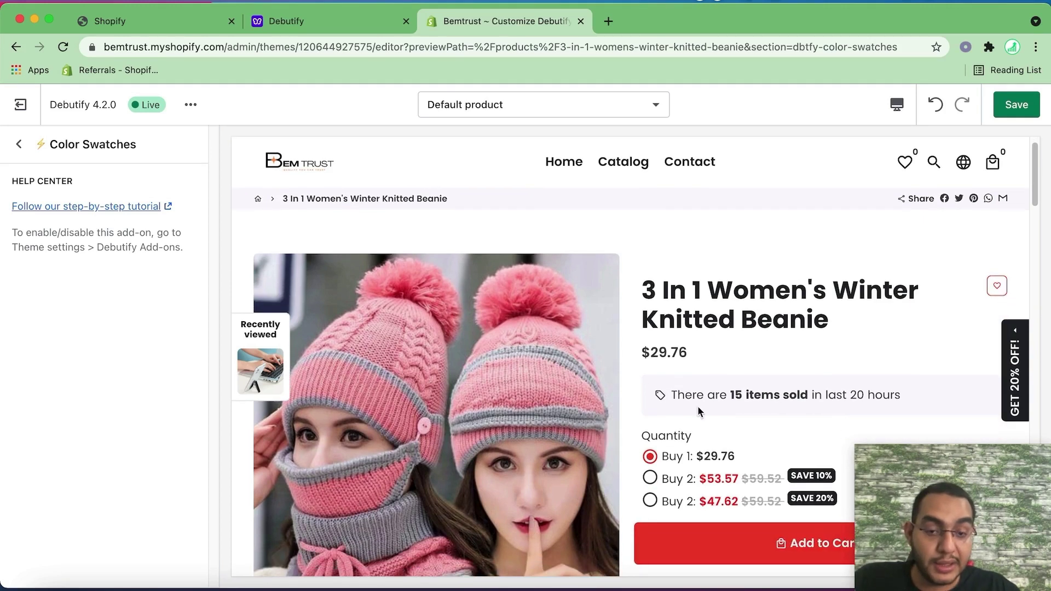
{"action": "scroll", "coordinate": [712, 421], "scroll_direction": "down", "scroll_amount": 1}
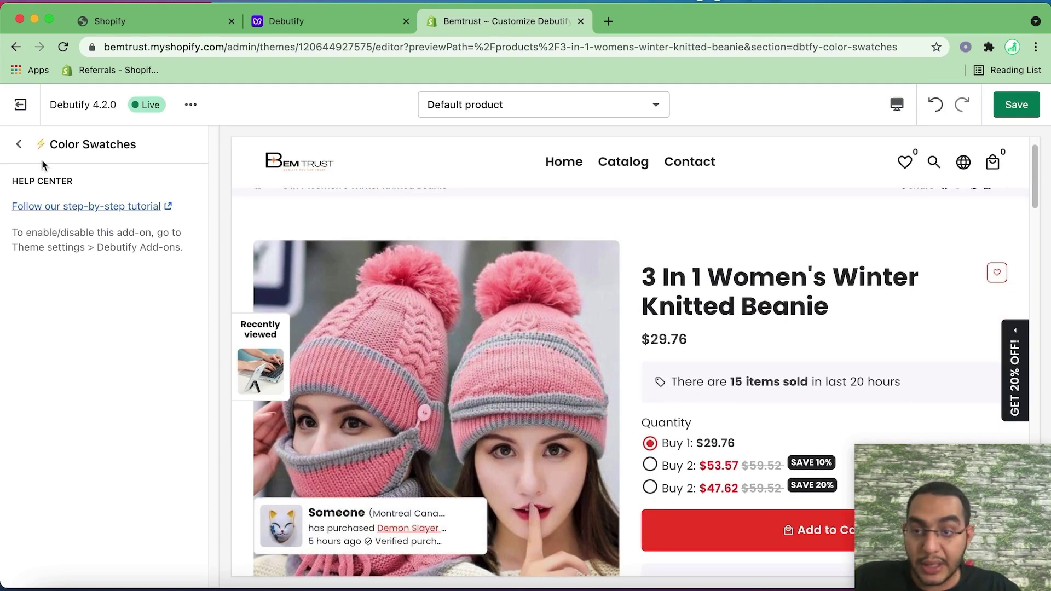
{"action": "left_click", "coordinate": [19, 144]}
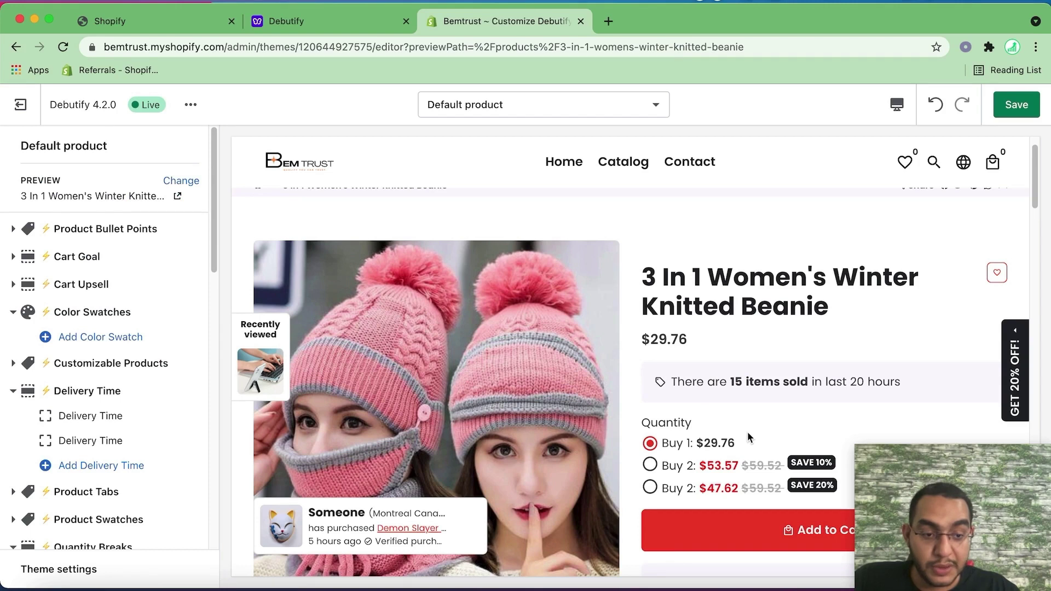
Save the product template changes and review the product page preview down to the description
{"action": "scroll", "coordinate": [77, 263], "scroll_direction": "down", "scroll_amount": 1}
{"action": "scroll", "coordinate": [109, 356], "scroll_direction": "down", "scroll_amount": 5}
{"action": "scroll", "coordinate": [119, 405], "scroll_direction": "down", "scroll_amount": 10}
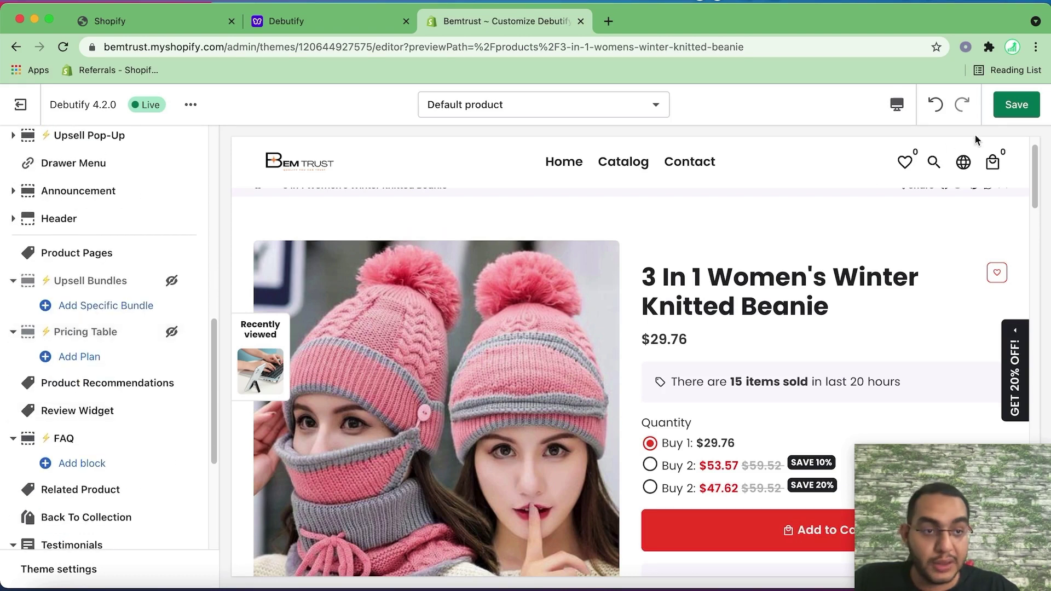
{"action": "left_click", "coordinate": [1015, 104]}
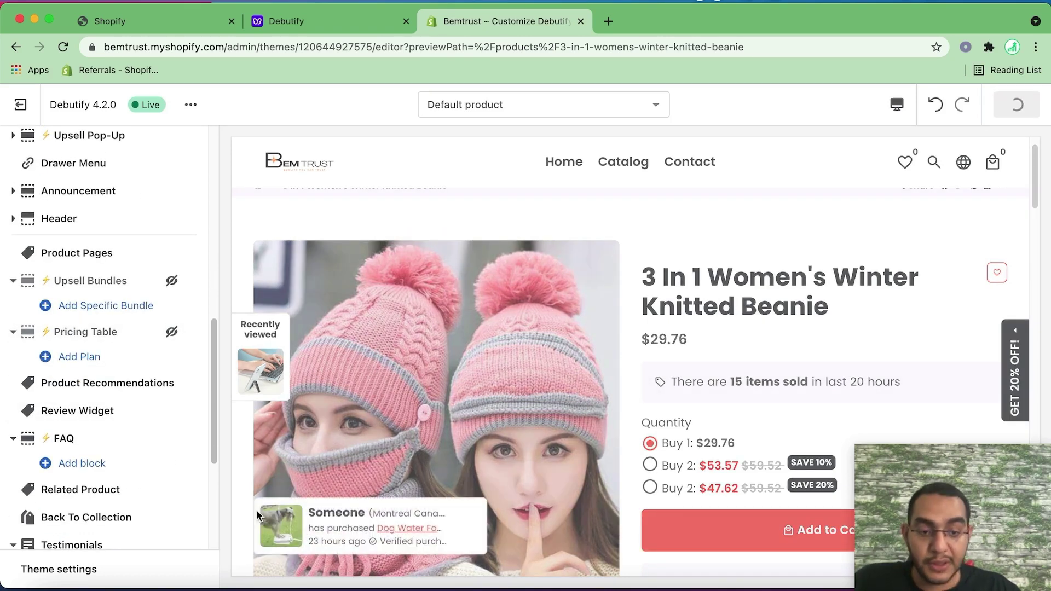
{"action": "scroll", "coordinate": [702, 392], "scroll_direction": "down", "scroll_amount": 3}
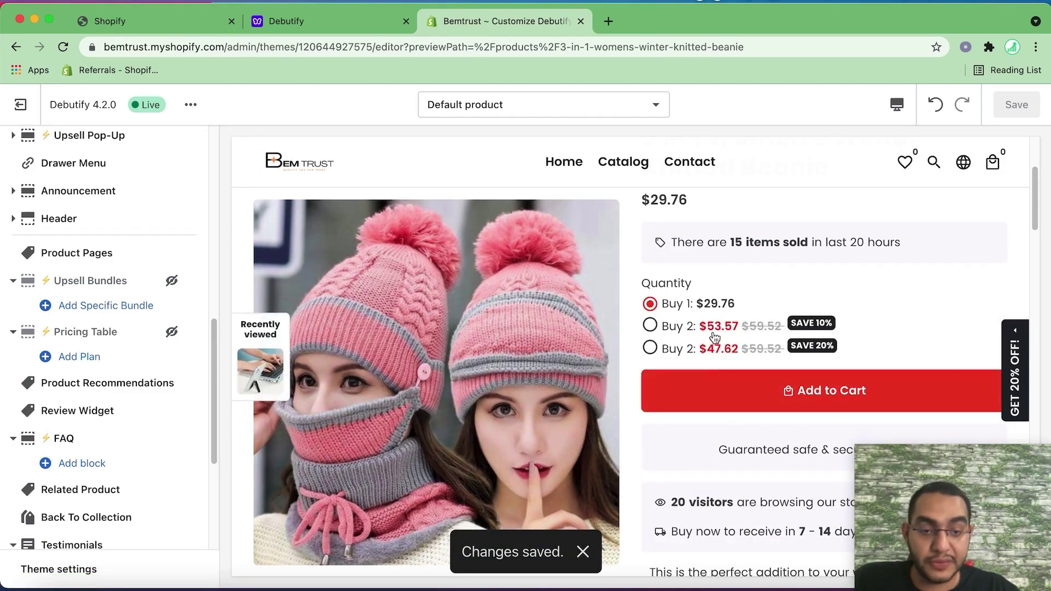
{"action": "scroll", "coordinate": [717, 344], "scroll_direction": "down", "scroll_amount": 4}
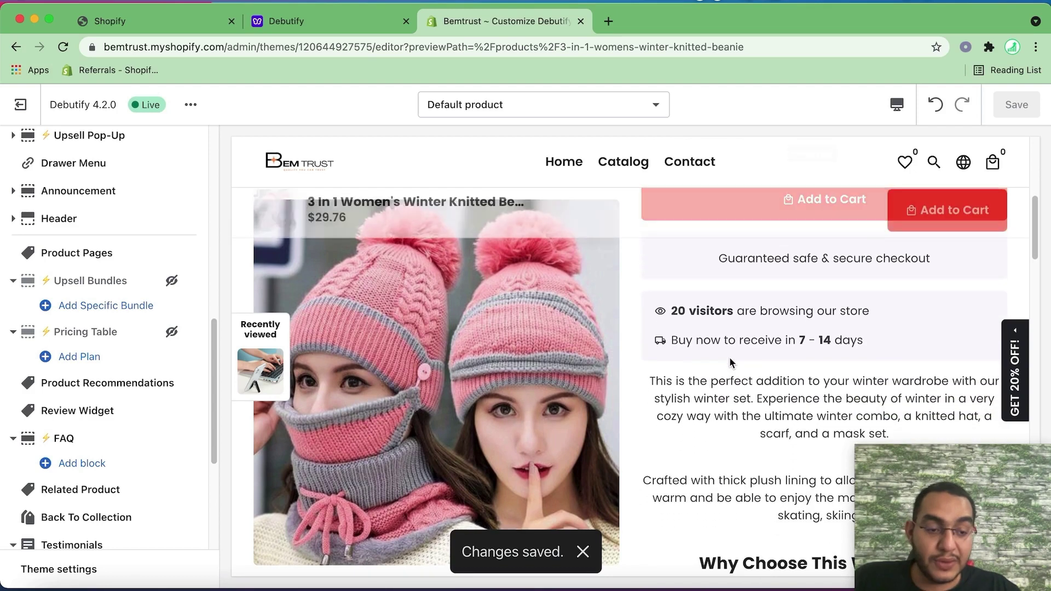
{"action": "scroll", "coordinate": [739, 378], "scroll_direction": "down", "scroll_amount": 5}
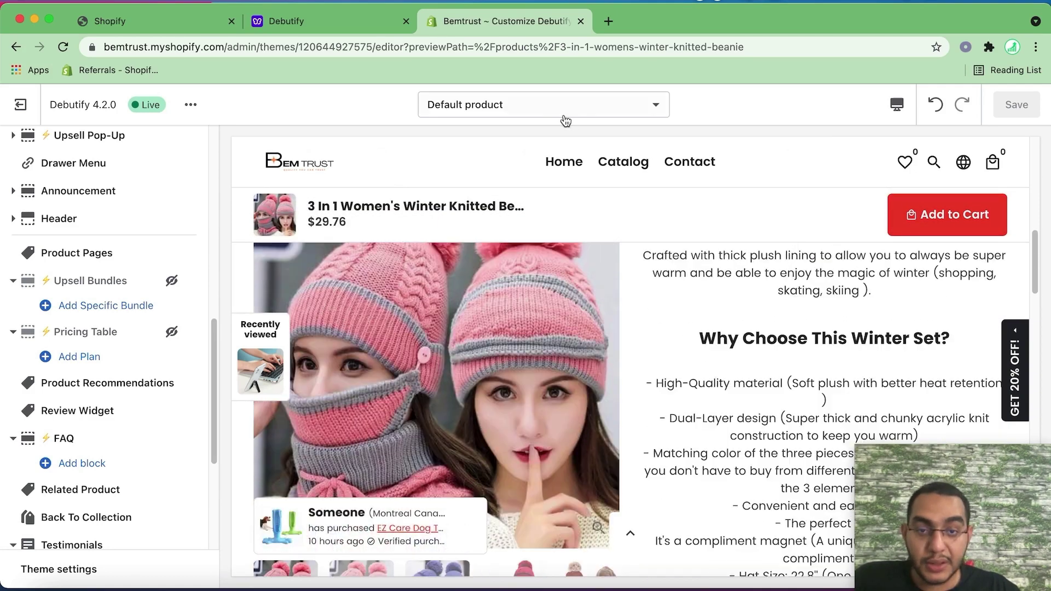
Switch the theme editor to the Checkout page and look through its contact and shipping form
{"action": "left_click", "coordinate": [564, 114]}
{"action": "scroll", "coordinate": [575, 271], "scroll_direction": "down", "scroll_amount": 3}
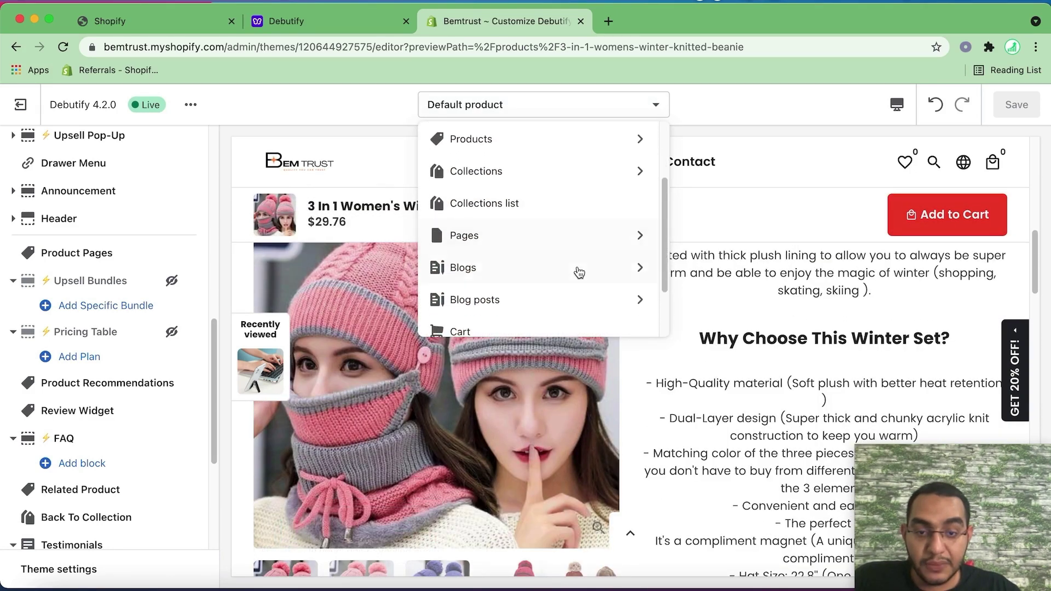
{"action": "scroll", "coordinate": [521, 219], "scroll_direction": "up", "scroll_amount": 3}
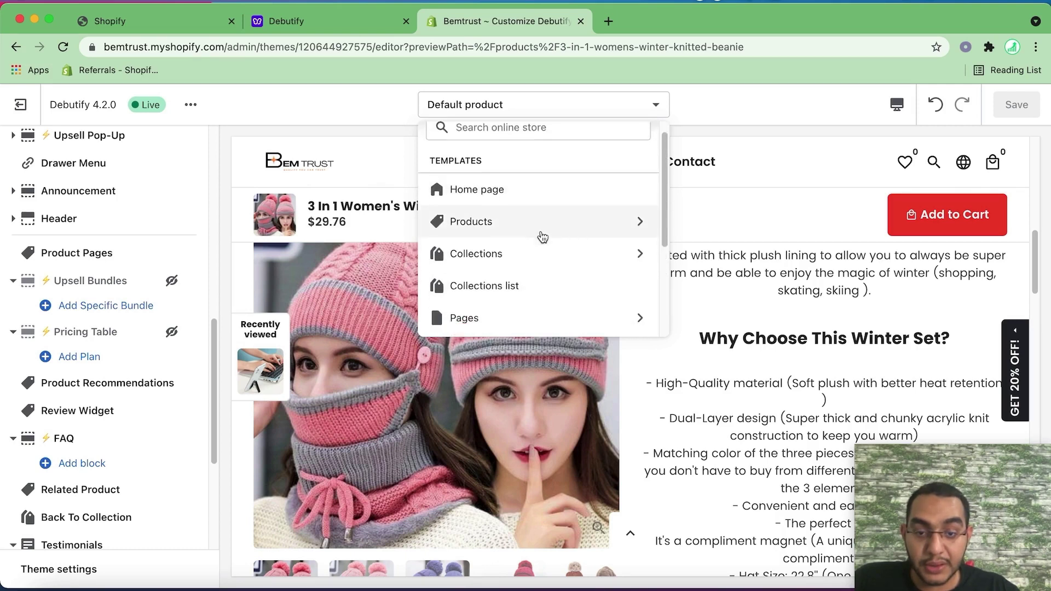
{"action": "scroll", "coordinate": [539, 263], "scroll_direction": "down", "scroll_amount": 3}
{"action": "left_click", "coordinate": [510, 295]}
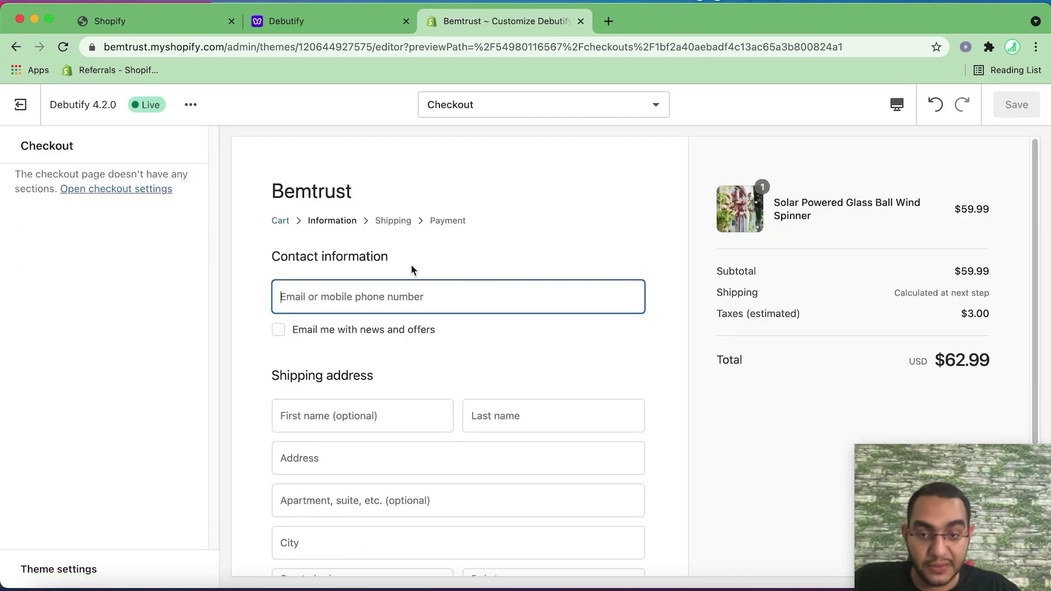
{"action": "scroll", "coordinate": [661, 407], "scroll_direction": "down", "scroll_amount": 3}
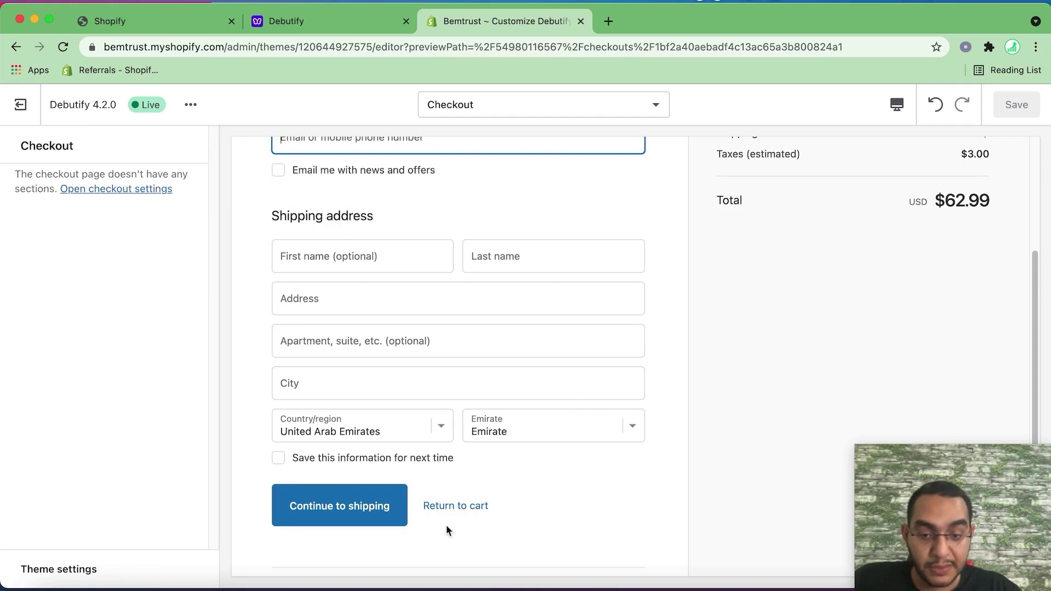
{"action": "scroll", "coordinate": [359, 436], "scroll_direction": "up", "scroll_amount": 3}
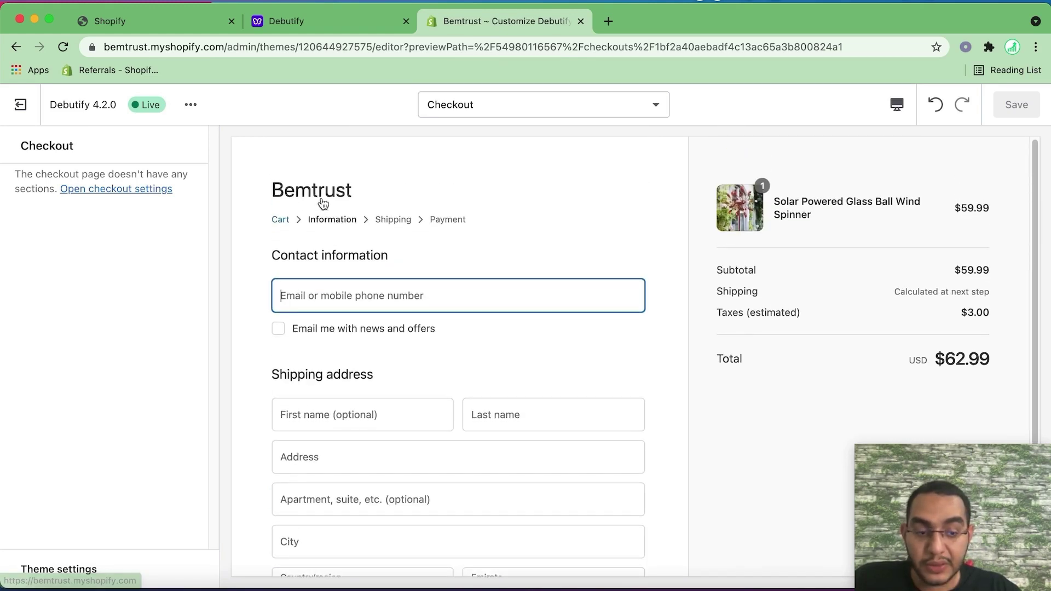
{"action": "scroll", "coordinate": [403, 368], "scroll_direction": "down", "scroll_amount": 3}
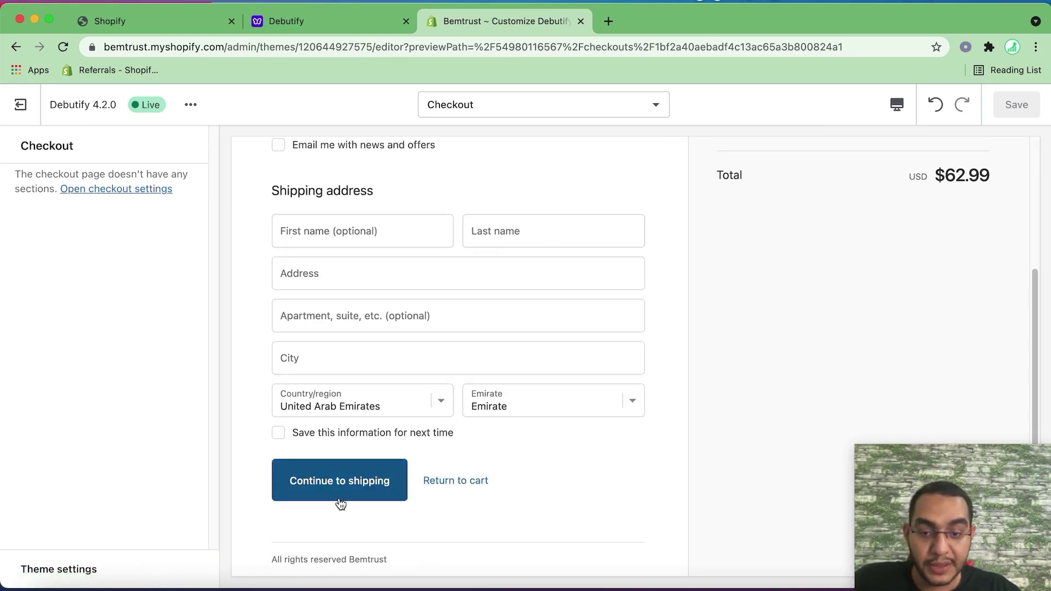
{"action": "scroll", "coordinate": [657, 382], "scroll_direction": "up", "scroll_amount": 1}
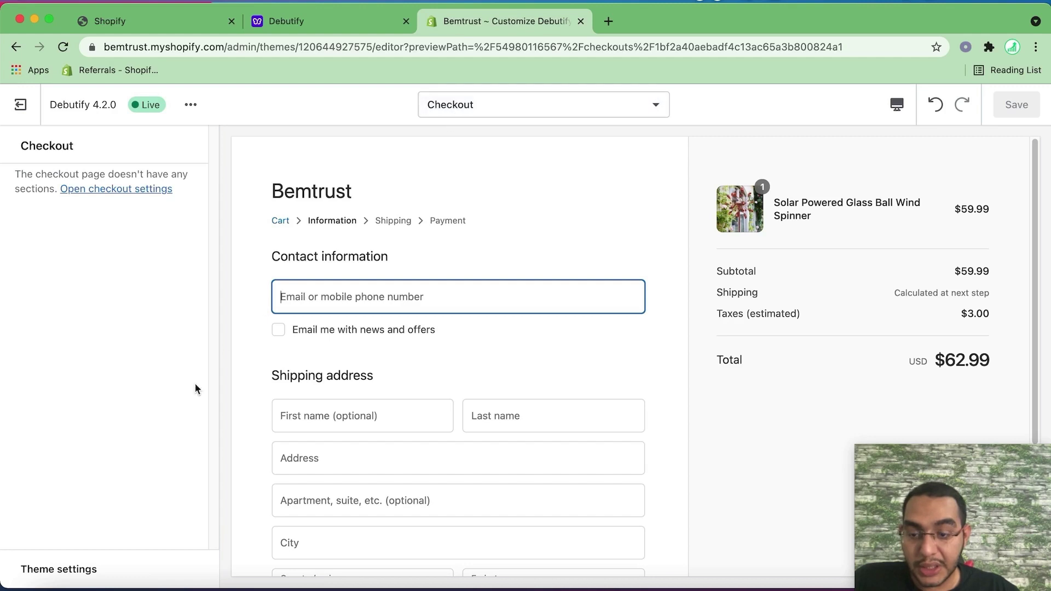
Open the checkout settings and choose the Bem Trust logo from the image library as the custom logo image
{"action": "left_click", "coordinate": [99, 191]}
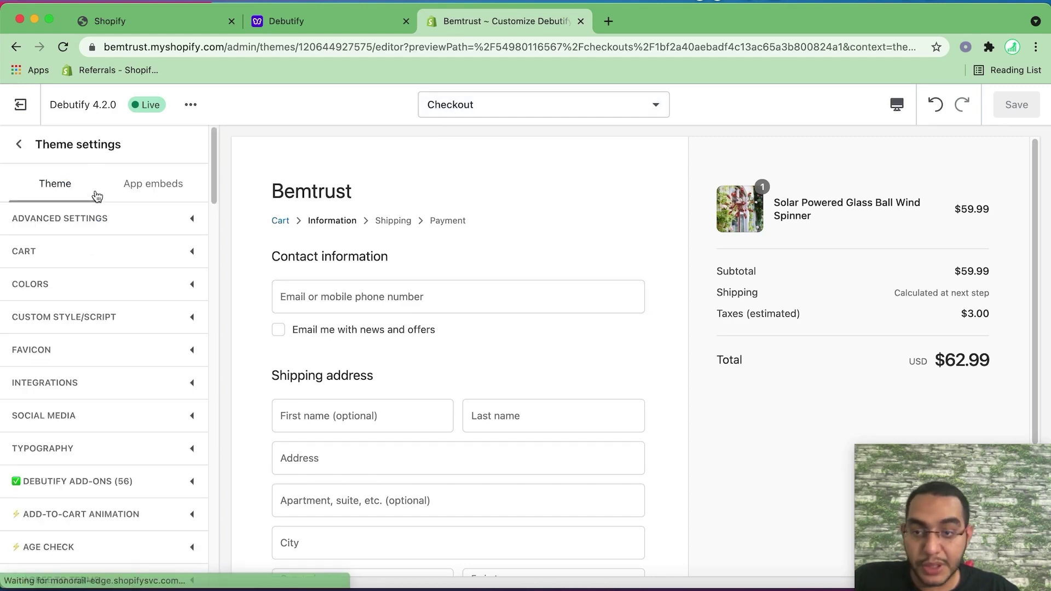
{"action": "scroll", "coordinate": [130, 340], "scroll_direction": "up", "scroll_amount": 3}
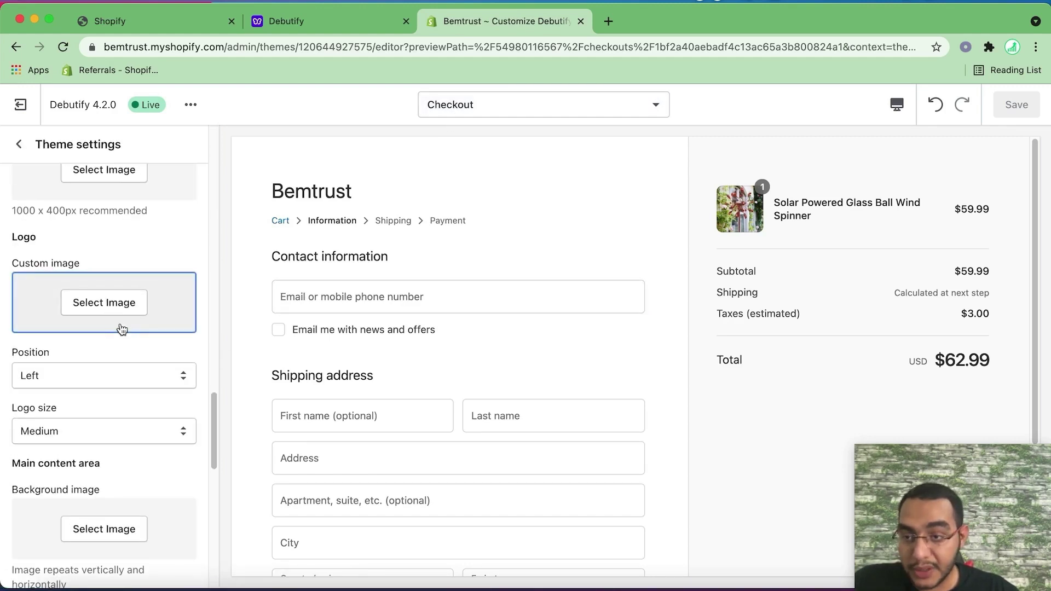
{"action": "left_click", "coordinate": [119, 329]}
{"action": "left_click", "coordinate": [132, 442]}
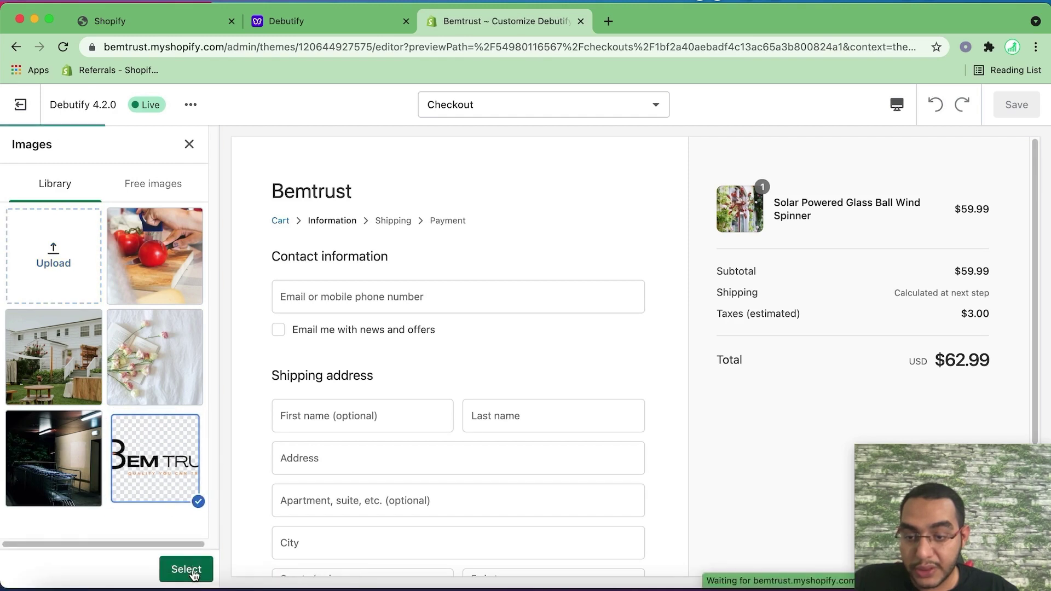
{"action": "left_click", "coordinate": [186, 569]}
Set the checkout logo's position to Center and its size to Large, and save the changes
{"action": "left_click", "coordinate": [115, 464]}
{"action": "left_click", "coordinate": [109, 481]}
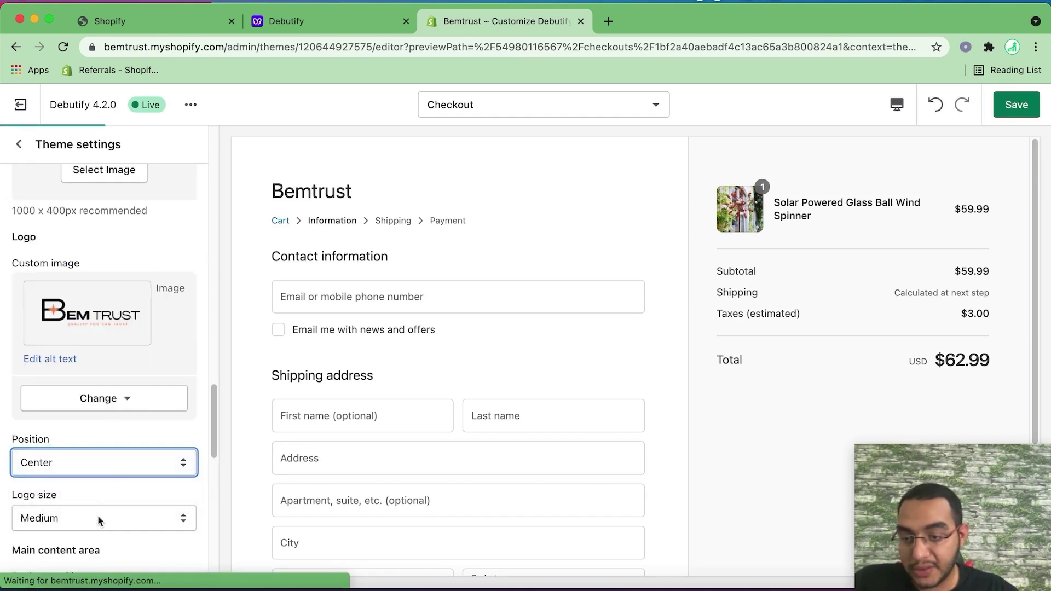
{"action": "left_click", "coordinate": [98, 517]}
{"action": "left_click", "coordinate": [94, 535]}
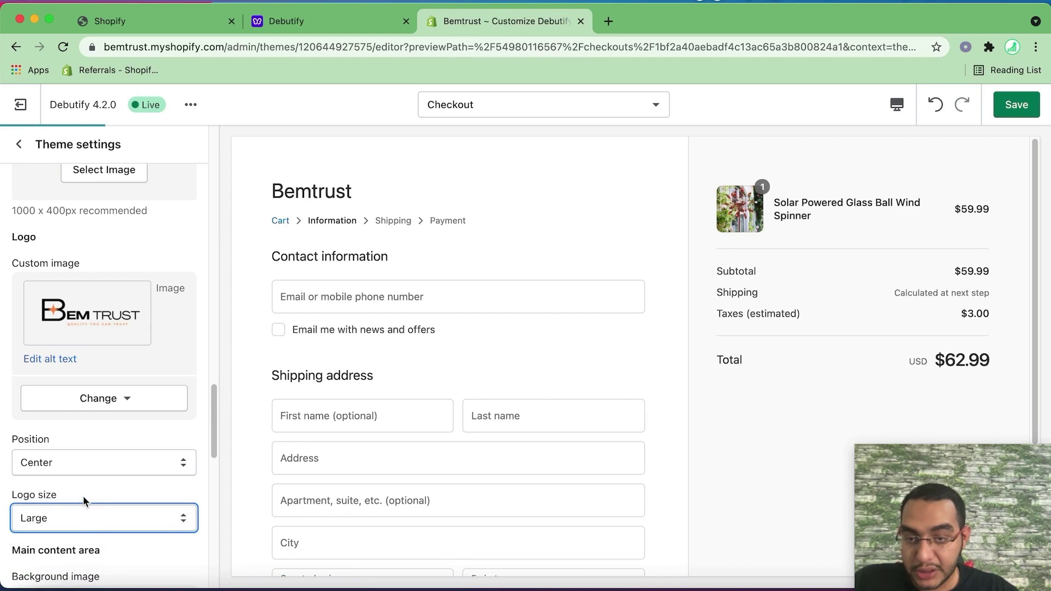
{"action": "scroll", "coordinate": [93, 350], "scroll_direction": "down", "scroll_amount": 5}
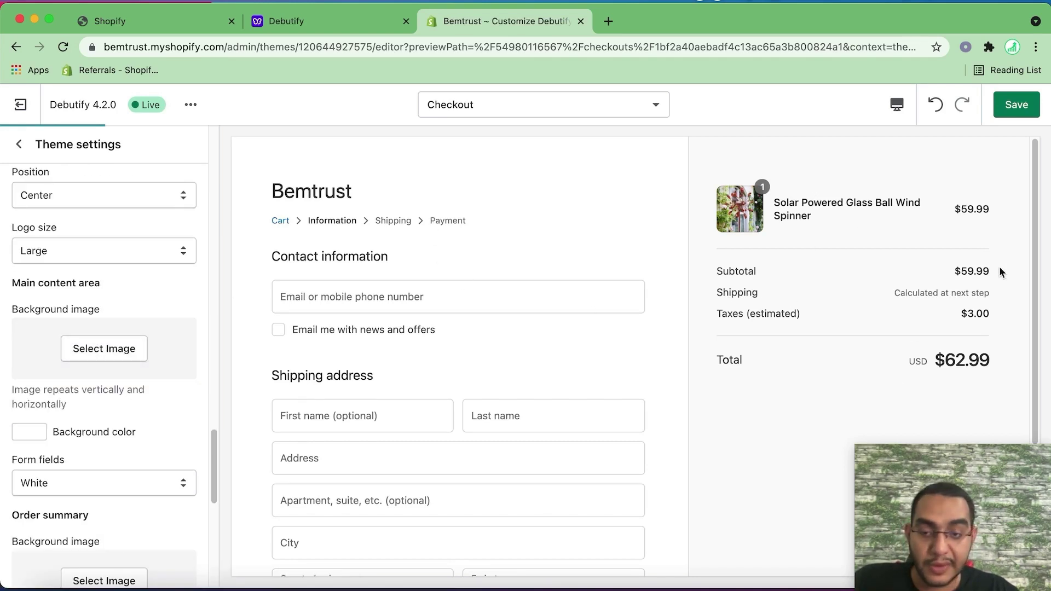
{"action": "left_click", "coordinate": [1016, 104]}
{"action": "scroll", "coordinate": [383, 356], "scroll_direction": "down", "scroll_amount": 4}
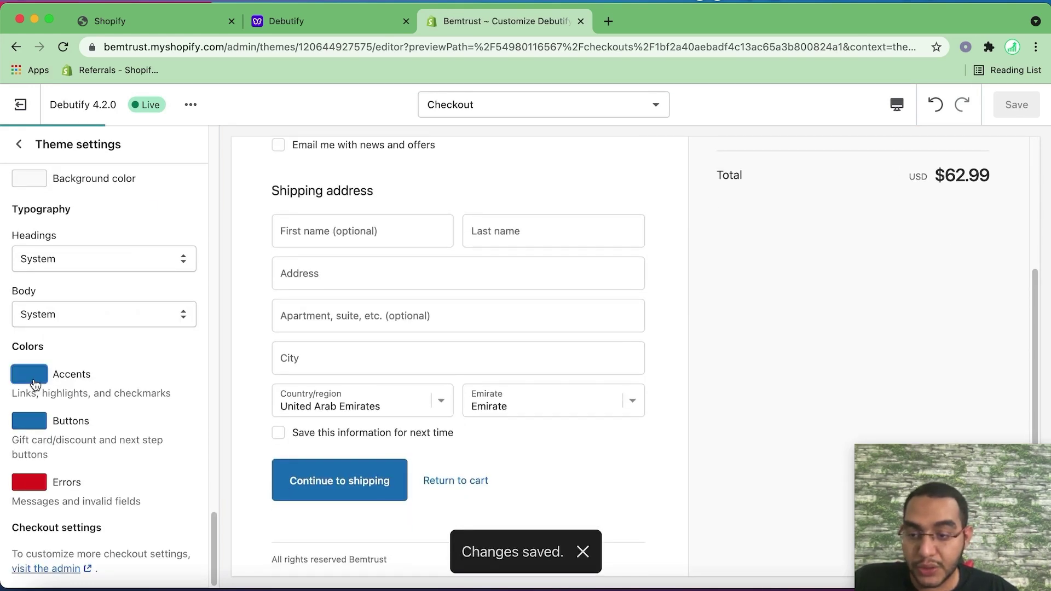
Try red F13F2D and dark 212529 as the checkout accents color, settling on a medium blue
{"action": "left_click", "coordinate": [30, 375]}
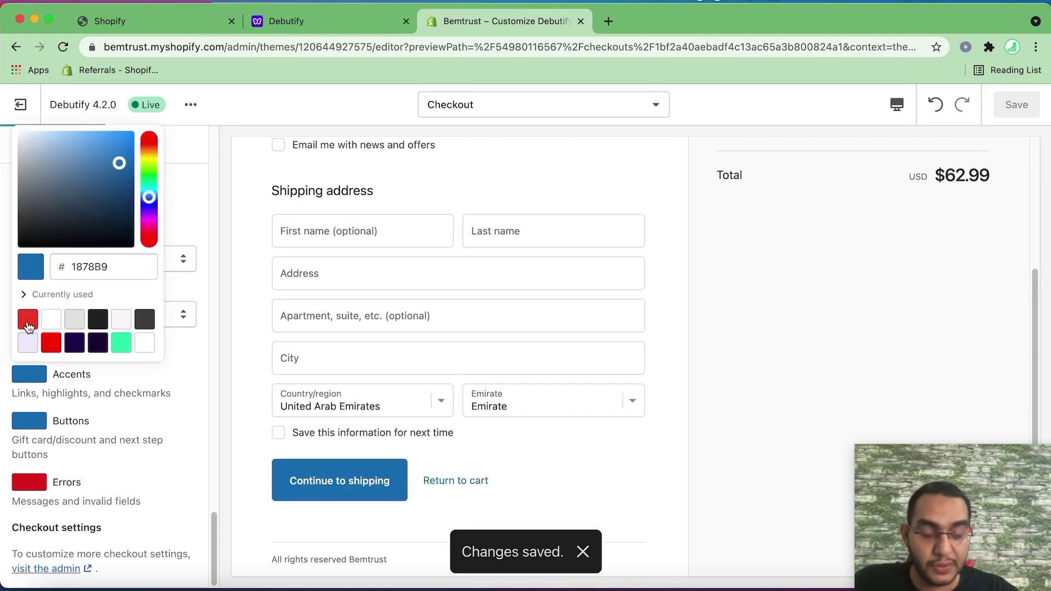
{"action": "left_click", "coordinate": [28, 319]}
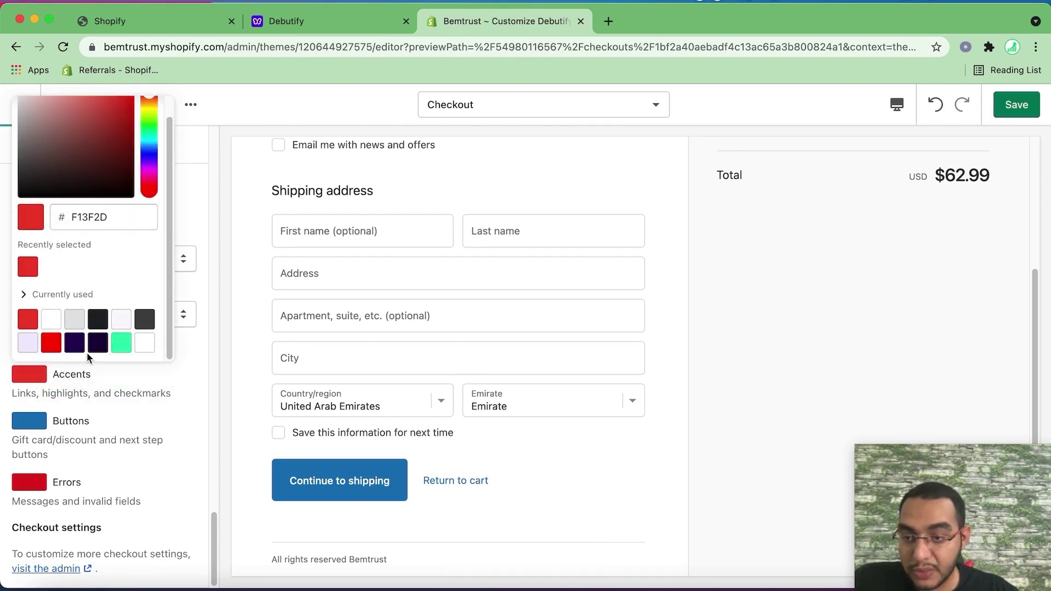
{"action": "left_click", "coordinate": [101, 327]}
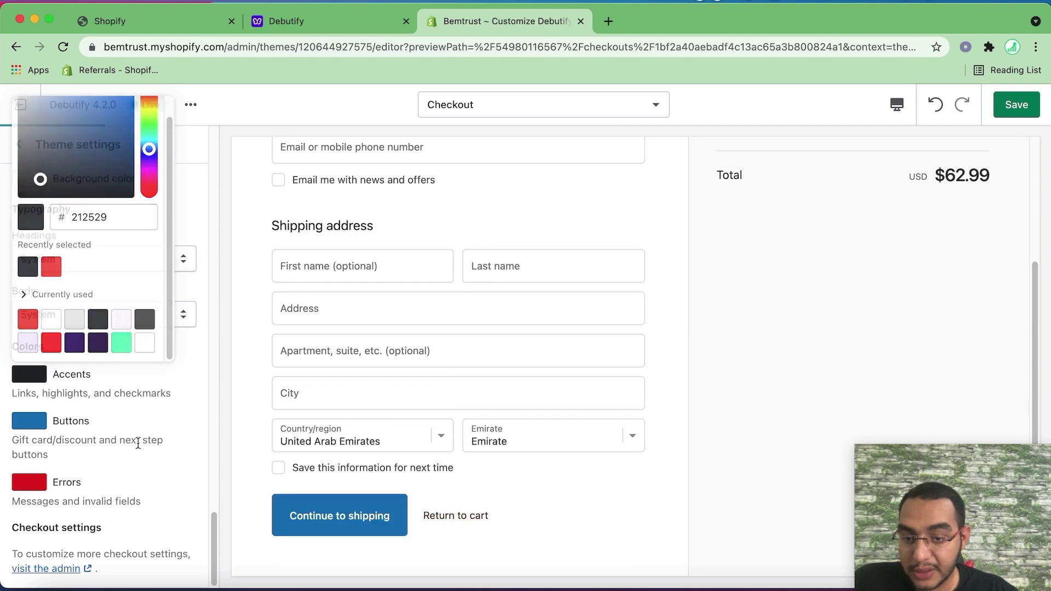
{"action": "left_click", "coordinate": [143, 450]}
{"action": "left_click", "coordinate": [25, 383]}
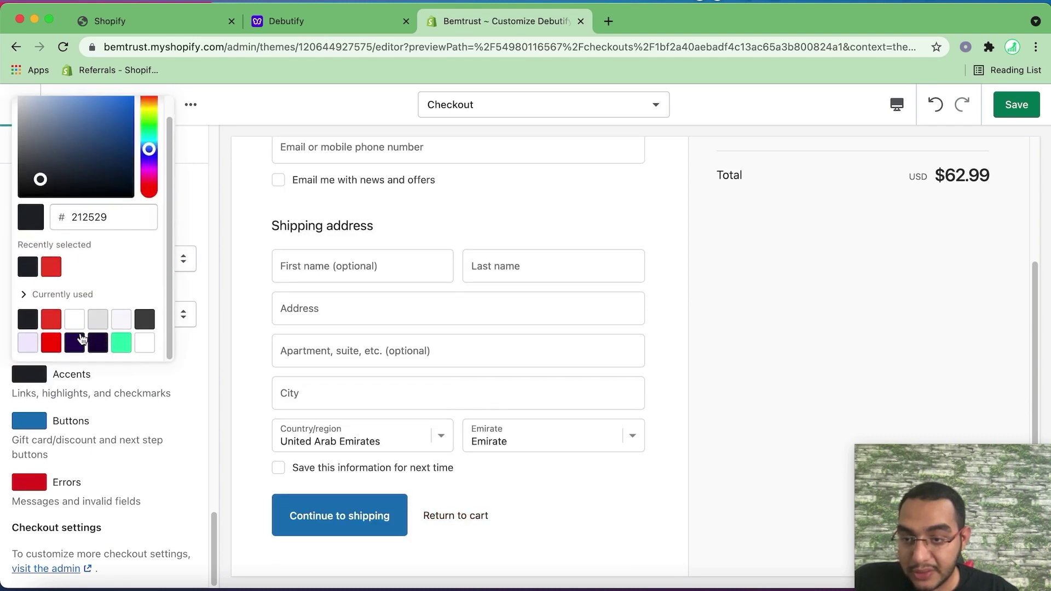
{"action": "left_click", "coordinate": [108, 118]}
Set the checkout buttons color to red F13F2D, check it in the page preview, and save the changes
{"action": "left_click", "coordinate": [29, 421]}
{"action": "left_click", "coordinate": [29, 421]}
{"action": "left_click", "coordinate": [29, 421]}
{"action": "left_click", "coordinate": [51, 366]}
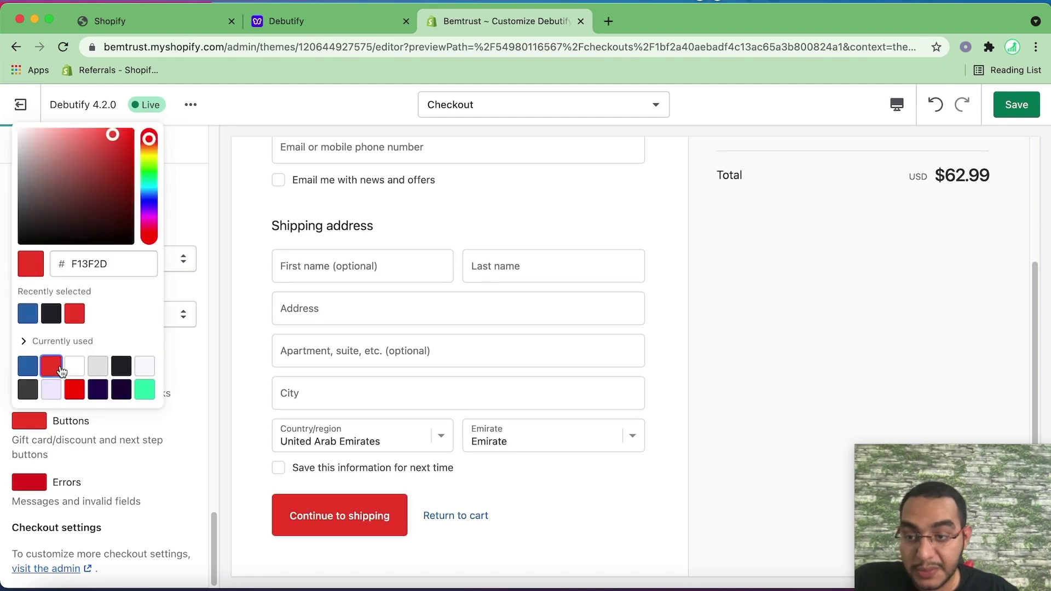
{"action": "left_click", "coordinate": [183, 357]}
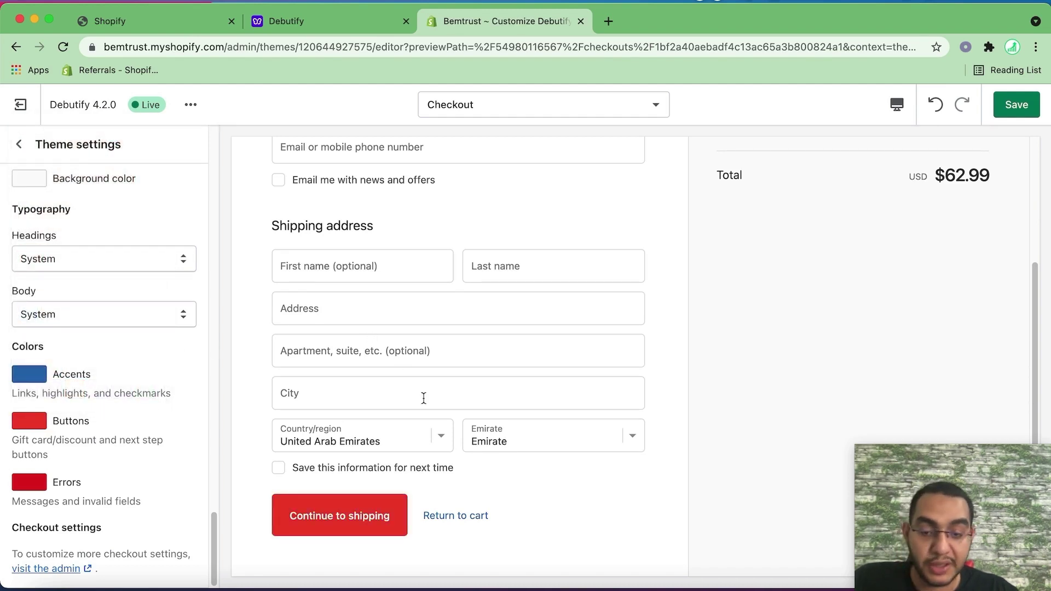
{"action": "scroll", "coordinate": [423, 398], "scroll_direction": "down", "scroll_amount": 1}
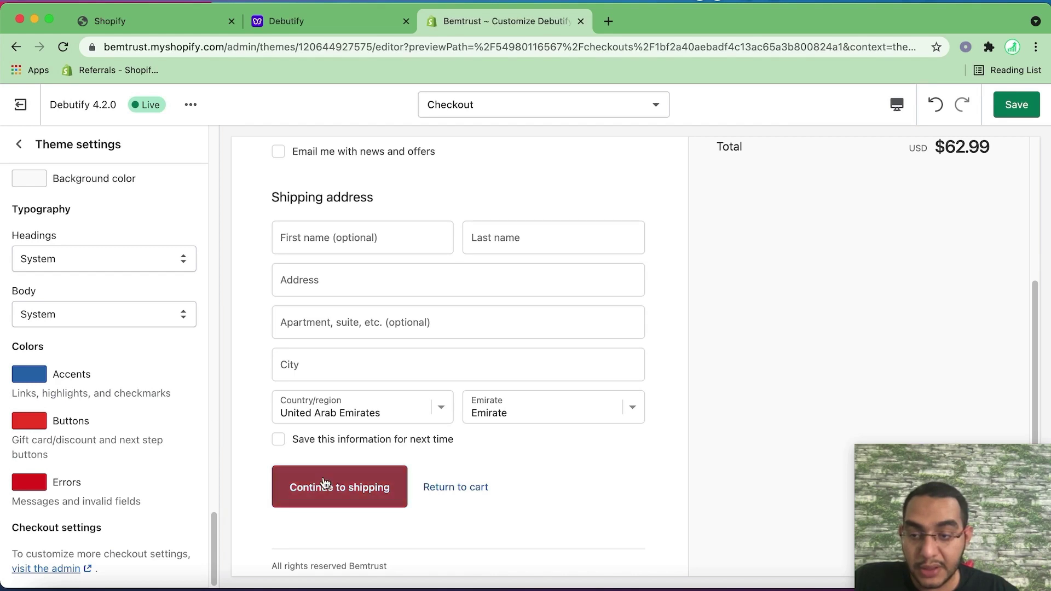
{"action": "scroll", "coordinate": [448, 493], "scroll_direction": "down", "scroll_amount": 1}
{"action": "scroll", "coordinate": [794, 427], "scroll_direction": "up", "scroll_amount": 5}
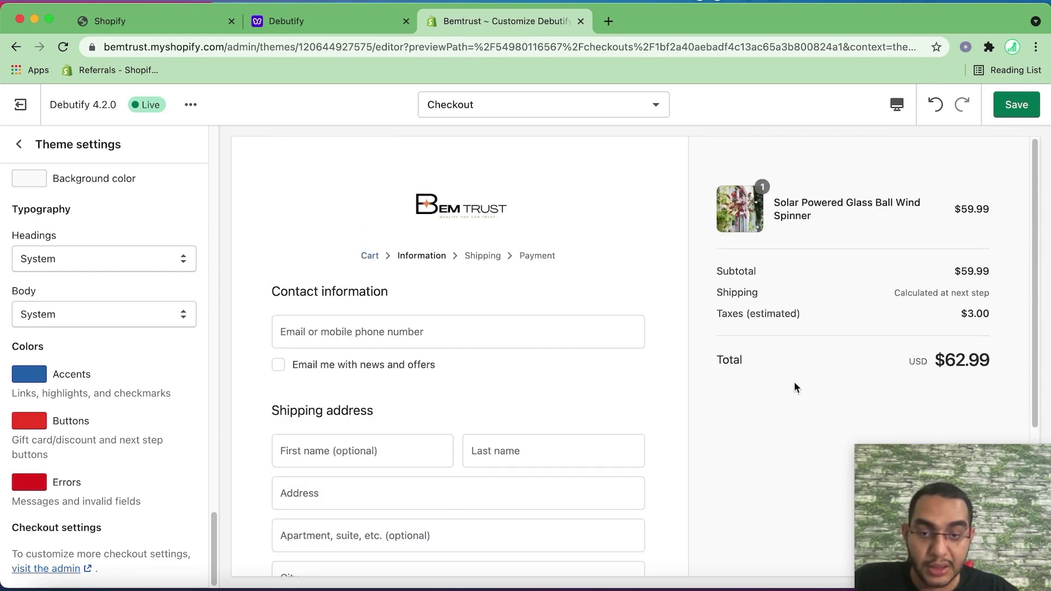
{"action": "left_click", "coordinate": [1016, 105]}
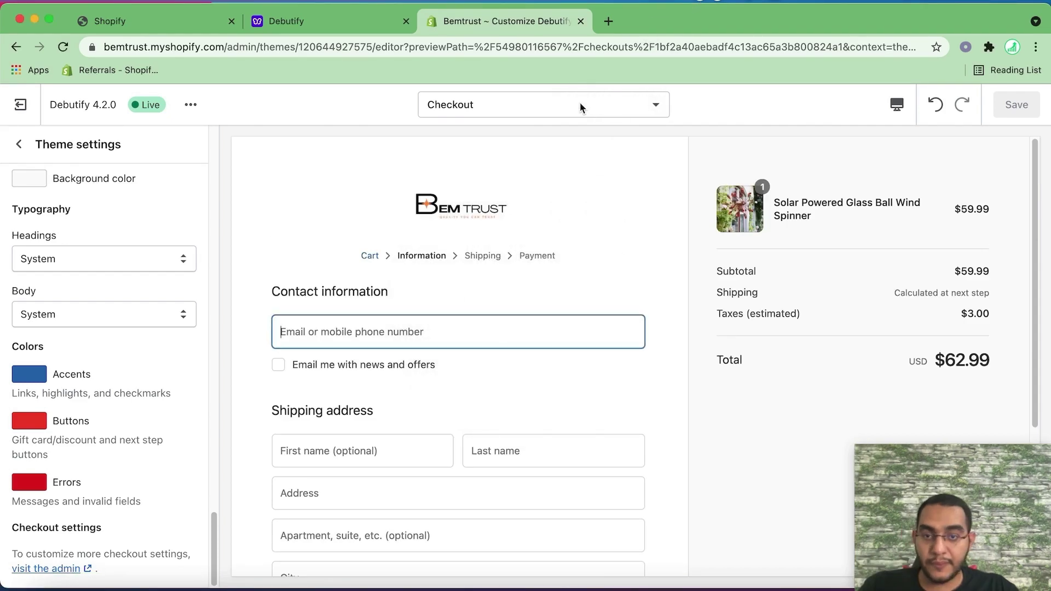
Switch the theme editor to the Home page and review its preview down to the footer and back up
{"action": "left_click", "coordinate": [587, 106]}
{"action": "scroll", "coordinate": [498, 247], "scroll_direction": "down", "scroll_amount": 4}
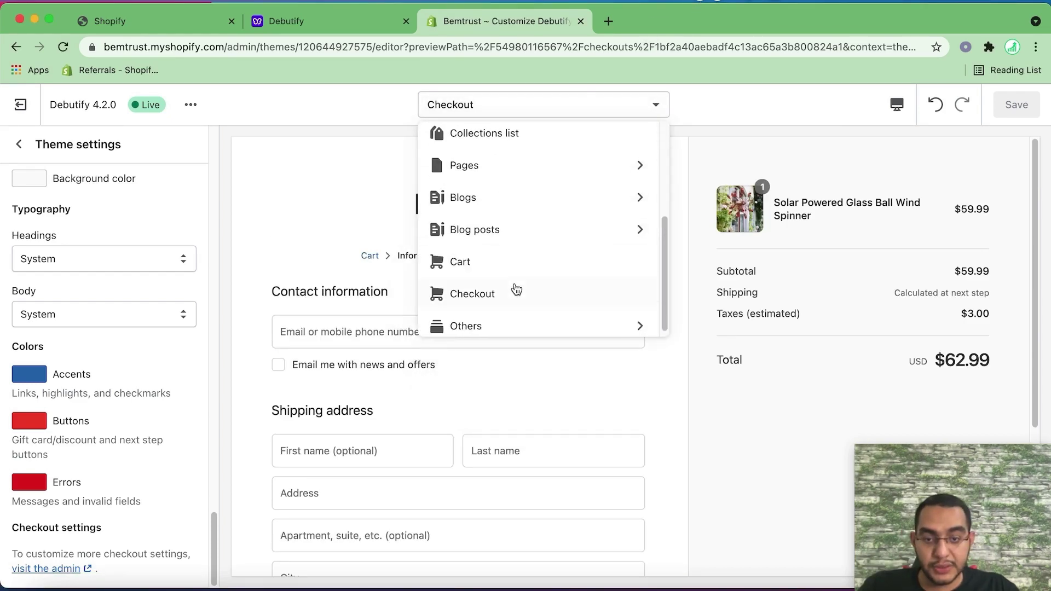
{"action": "scroll", "coordinate": [509, 241], "scroll_direction": "up", "scroll_amount": 5}
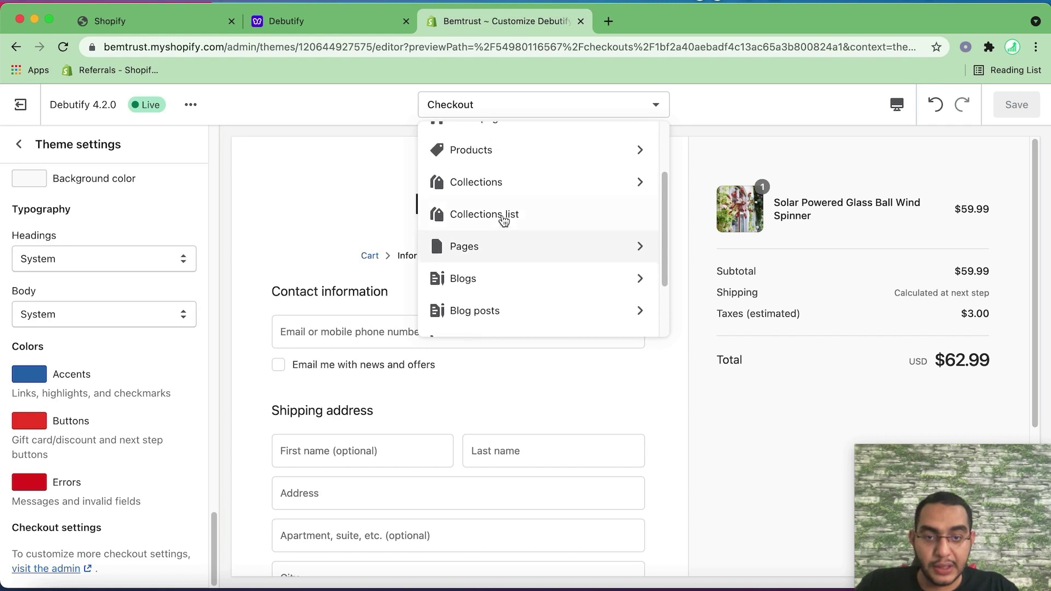
{"action": "left_click", "coordinate": [500, 206]}
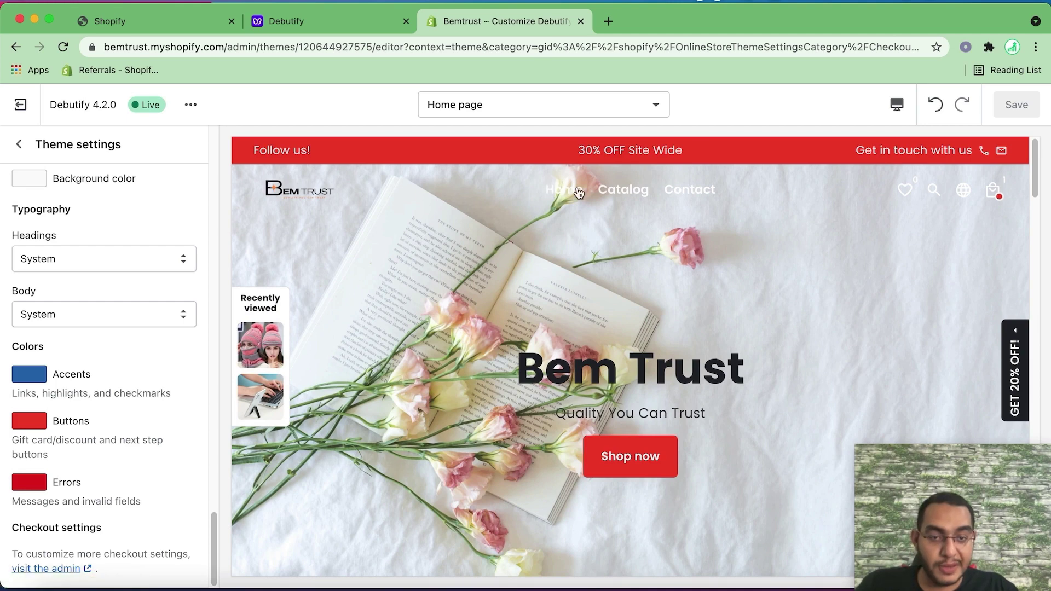
{"action": "scroll", "coordinate": [660, 246], "scroll_direction": "down", "scroll_amount": 20}
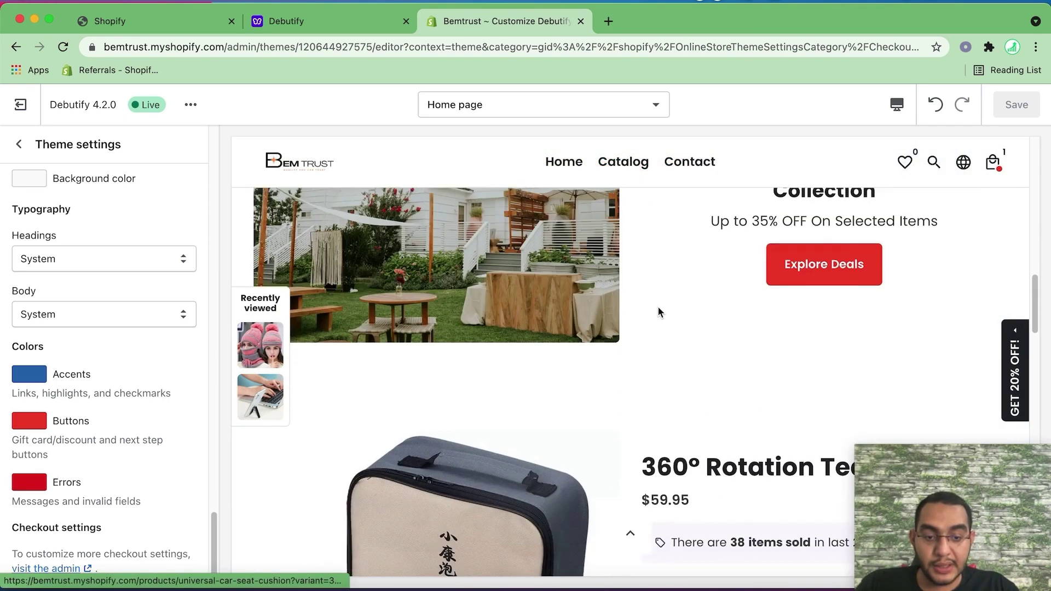
{"action": "scroll", "coordinate": [655, 311], "scroll_direction": "down", "scroll_amount": 5}
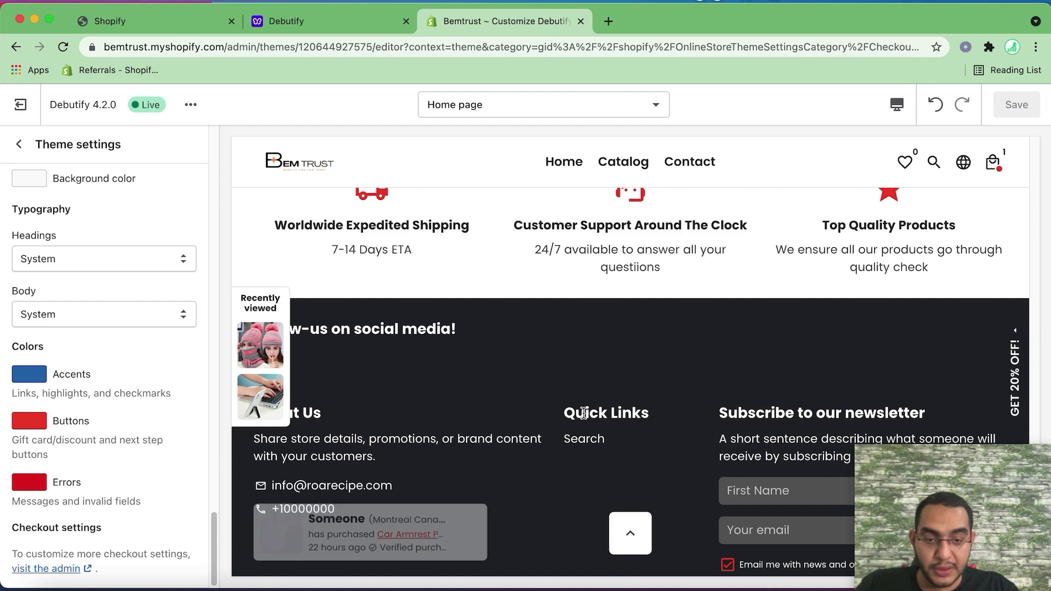
{"action": "scroll", "coordinate": [596, 468], "scroll_direction": "down", "scroll_amount": 3}
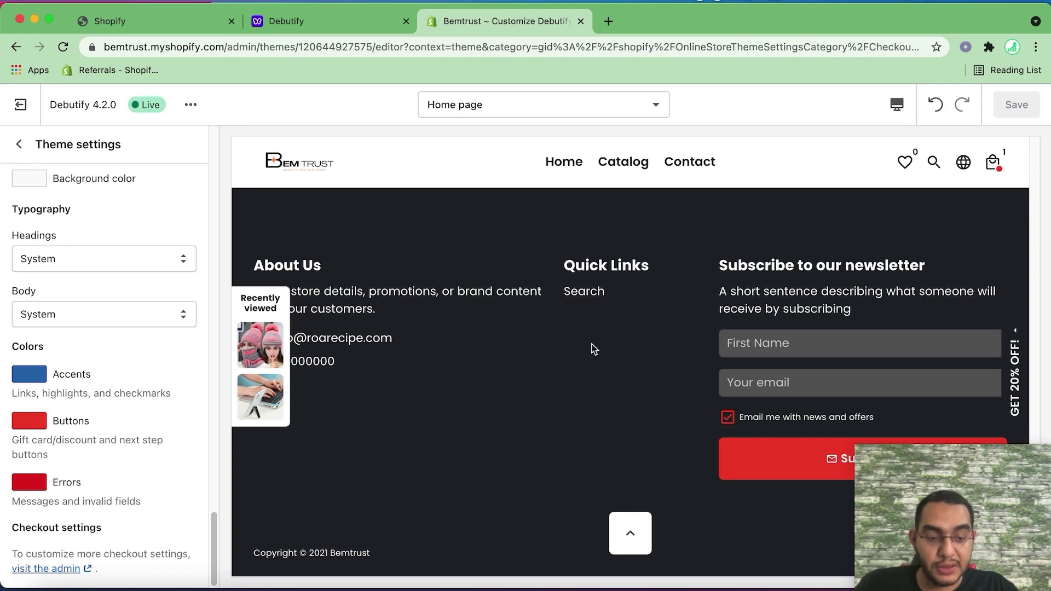
{"action": "scroll", "coordinate": [589, 350], "scroll_direction": "up", "scroll_amount": 2}
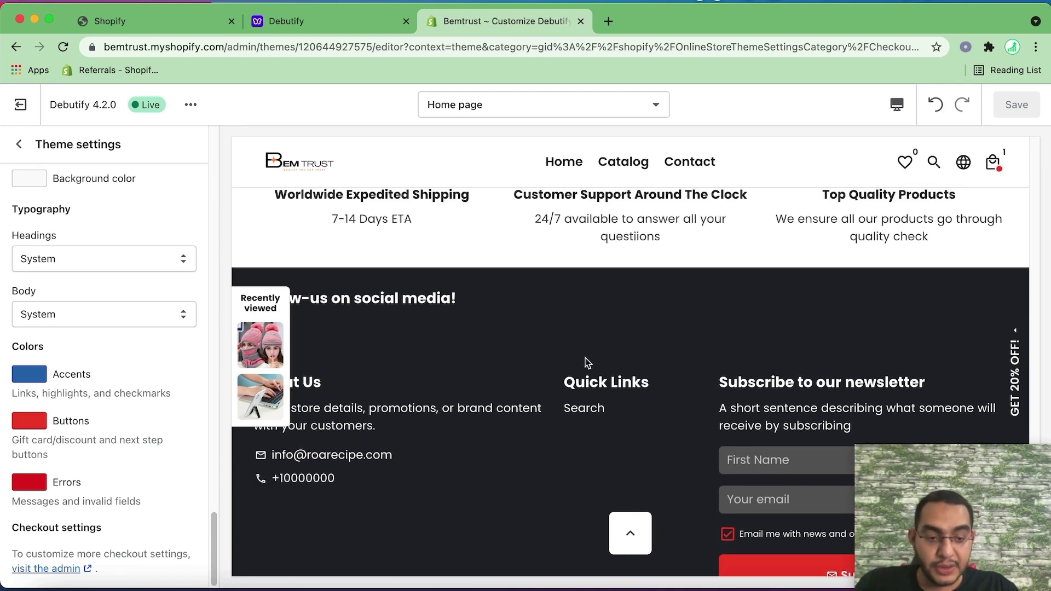
{"action": "scroll", "coordinate": [576, 327], "scroll_direction": "up", "scroll_amount": 8}
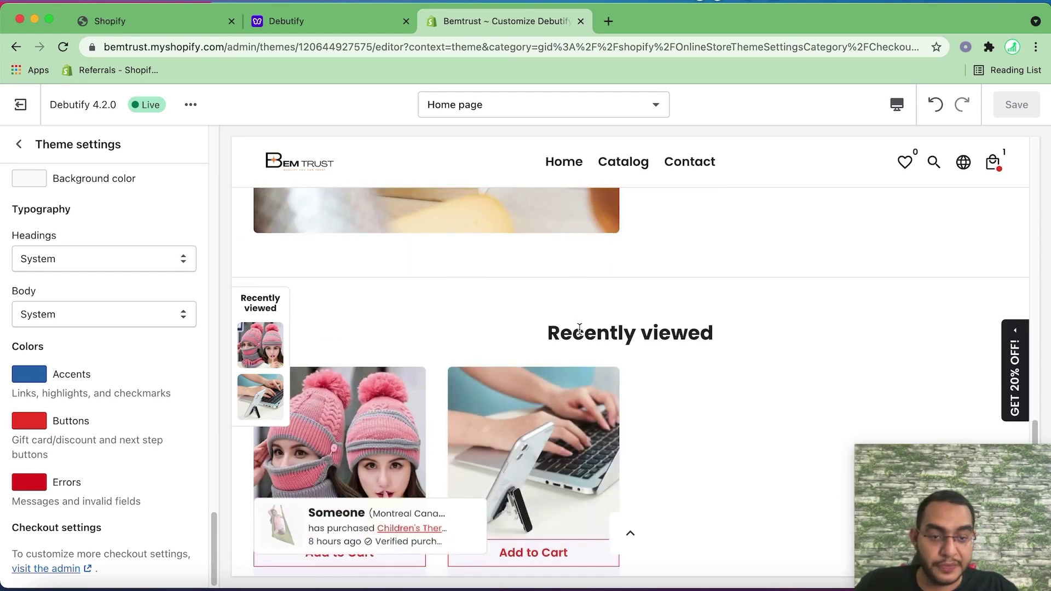
{"action": "scroll", "coordinate": [580, 284], "scroll_direction": "up", "scroll_amount": 15}
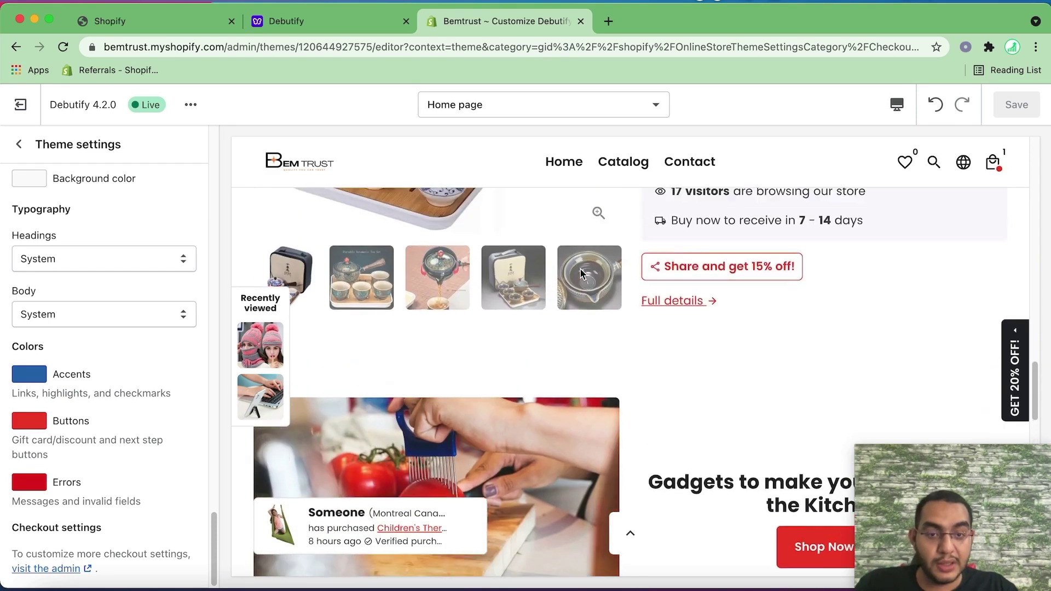
{"action": "scroll", "coordinate": [580, 269], "scroll_direction": "up", "scroll_amount": 10}
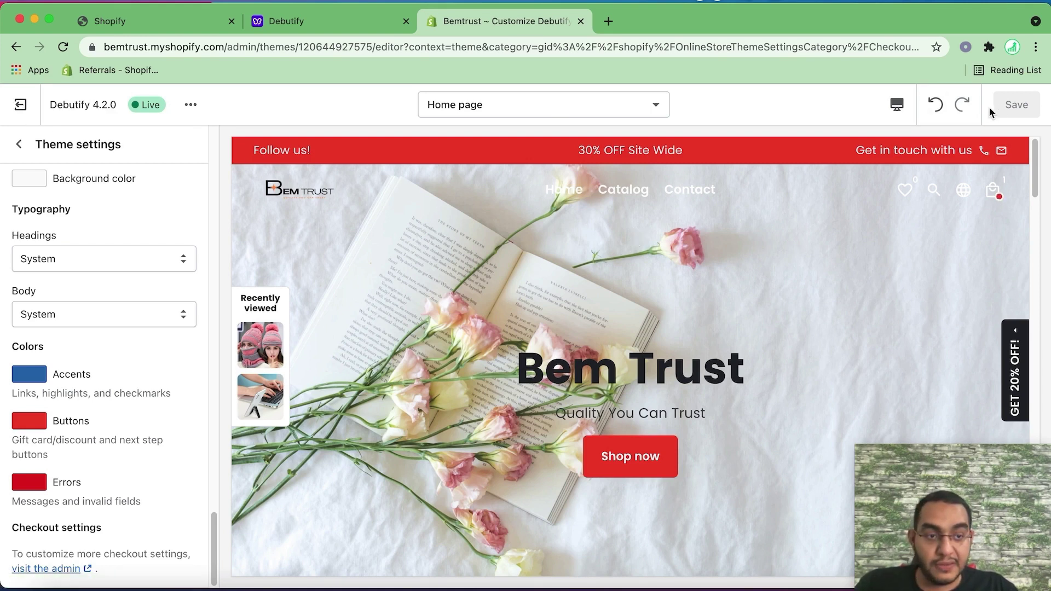
Leave the theme editor, look at the store's Pages list, and open the Legal settings
{"action": "left_click", "coordinate": [16, 112]}
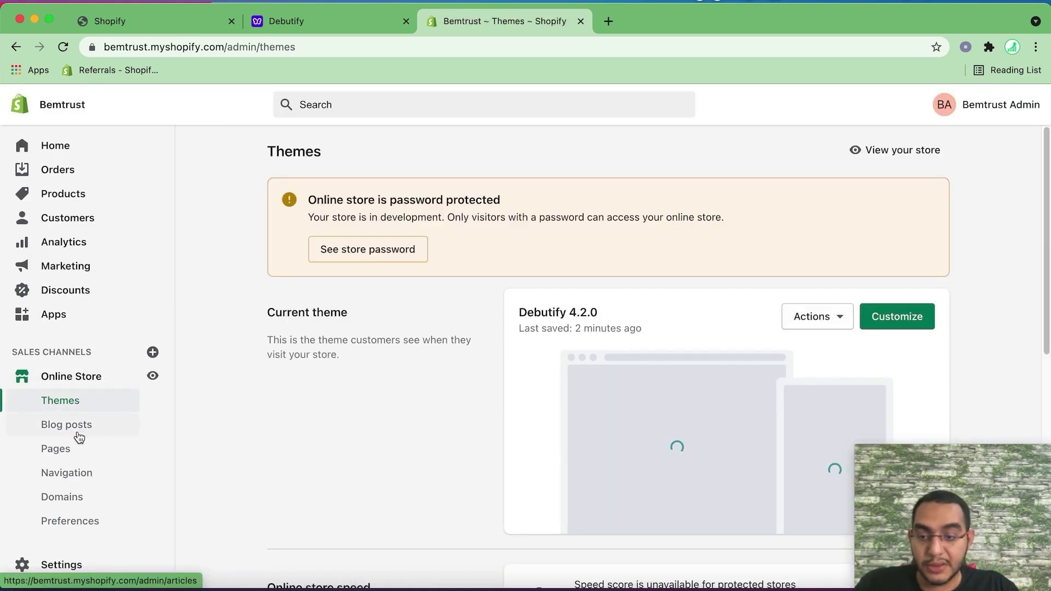
{"action": "left_click", "coordinate": [73, 455]}
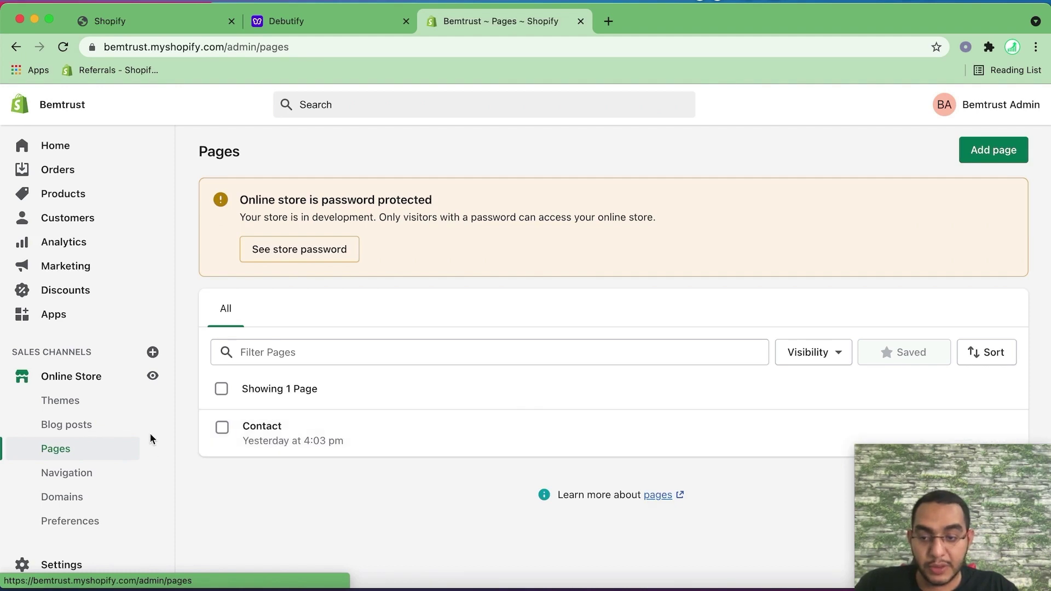
{"action": "left_click", "coordinate": [52, 565]}
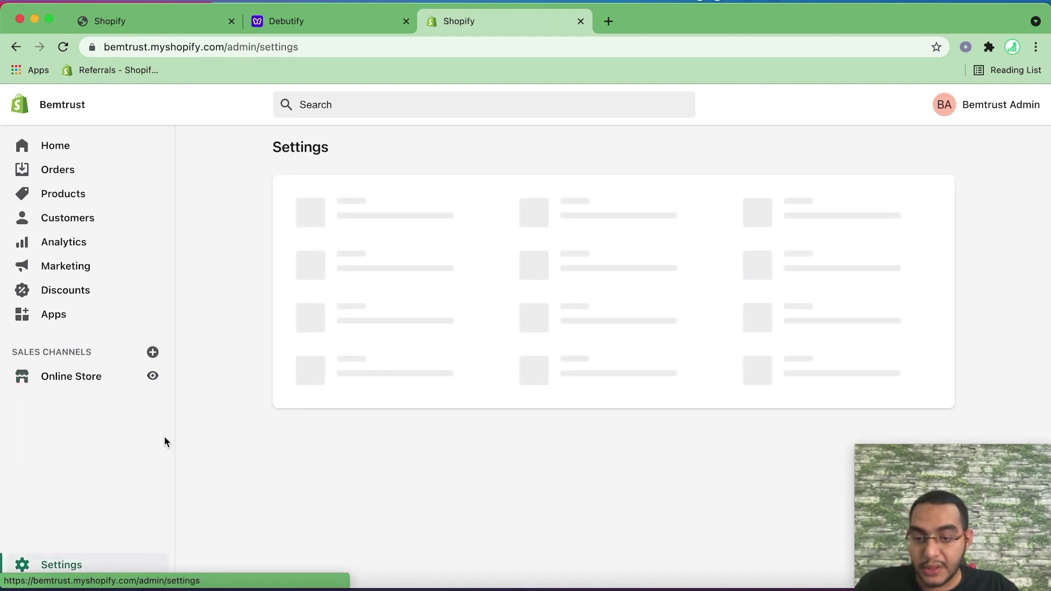
{"action": "scroll", "coordinate": [622, 329], "scroll_direction": "down", "scroll_amount": 2}
{"action": "left_click", "coordinate": [763, 346]}
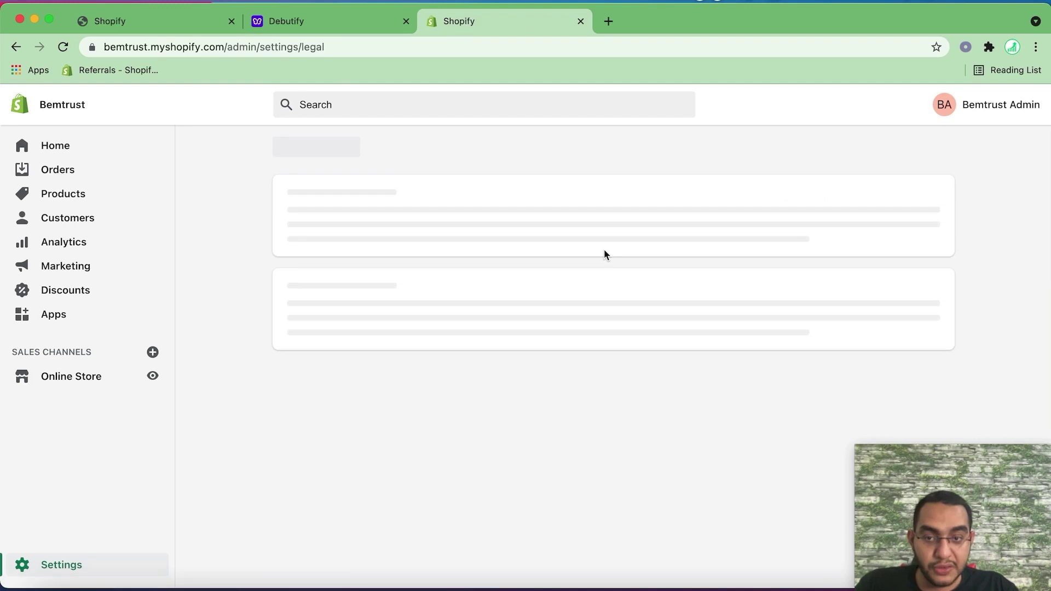
Fill the refund policy, privacy policy and terms of service from their templates
{"action": "left_click", "coordinate": [608, 383]}
{"action": "scroll", "coordinate": [961, 261], "scroll_direction": "down", "scroll_amount": 6}
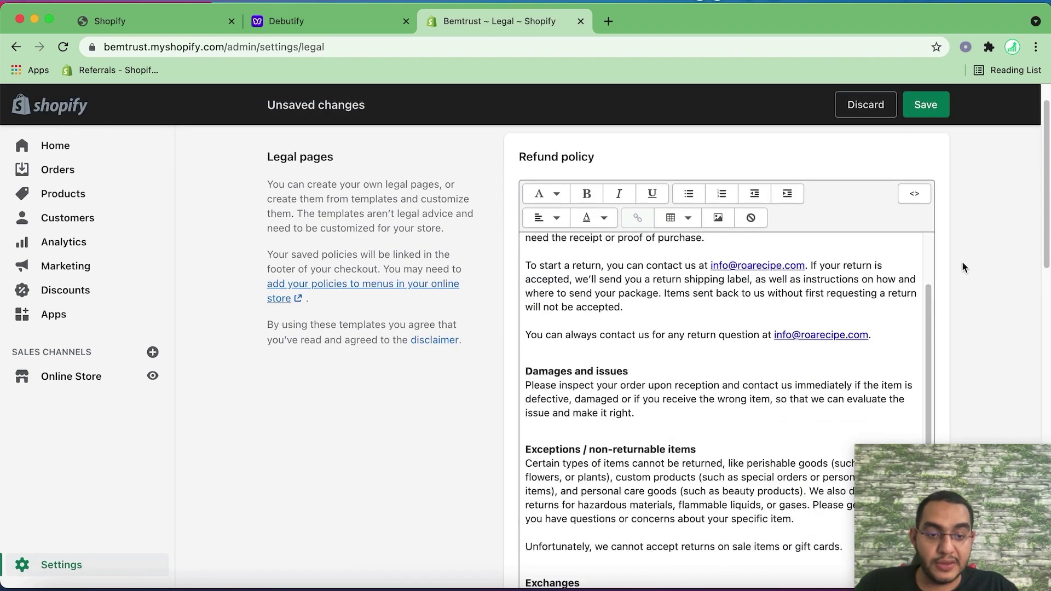
{"action": "left_click", "coordinate": [584, 465]}
{"action": "scroll", "coordinate": [983, 246], "scroll_direction": "down", "scroll_amount": 5}
{"action": "scroll", "coordinate": [982, 245], "scroll_direction": "down", "scroll_amount": 5}
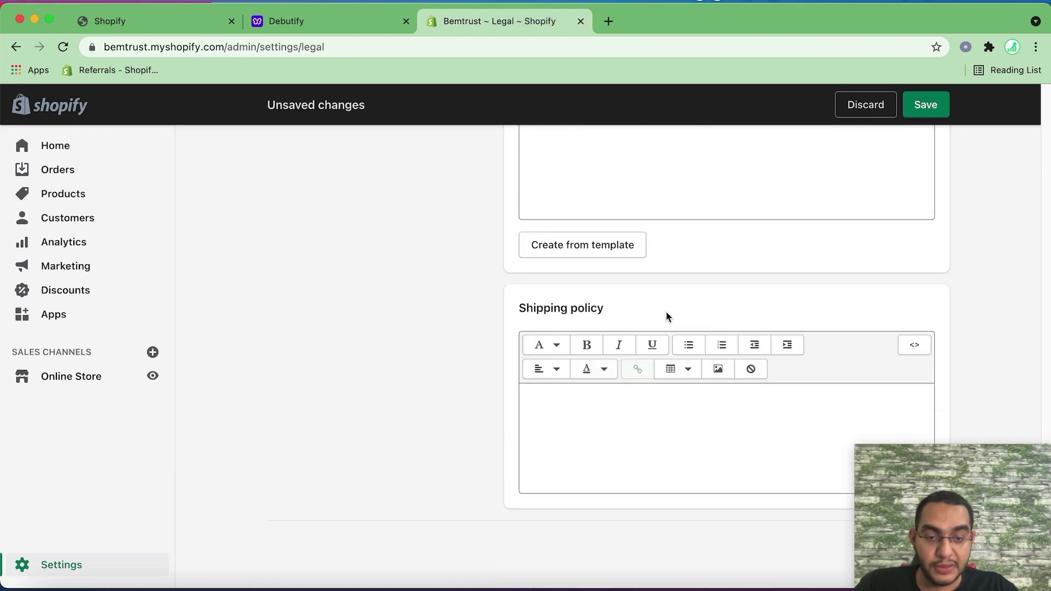
{"action": "left_click", "coordinate": [623, 253]}
Enter "7- 14 Day" as the shipping policy and save the legal pages
{"action": "scroll", "coordinate": [611, 457], "scroll_direction": "down", "scroll_amount": 10}
{"action": "left_click", "coordinate": [757, 392]}
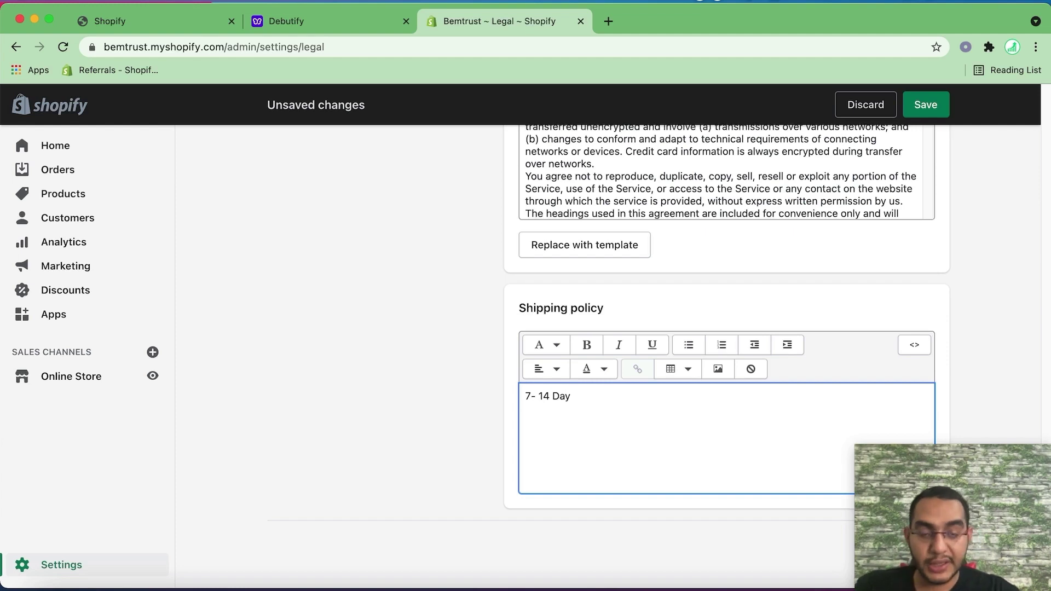
{"action": "left_click", "coordinate": [925, 110]}
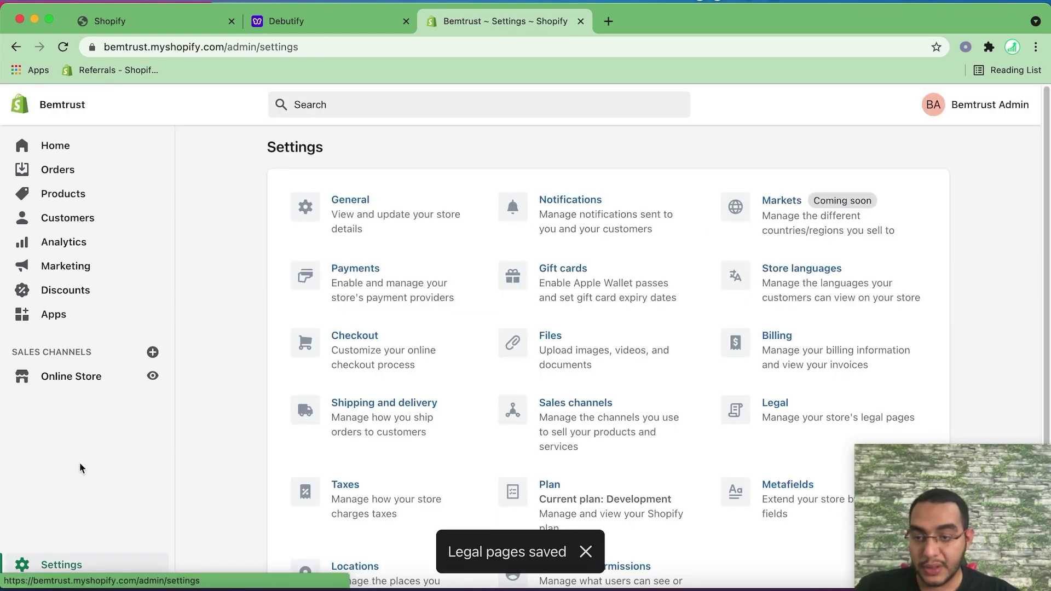
Open the Main menu in the online store's Navigation, rename the Catalog item as Shop, and save the menu
{"action": "left_click", "coordinate": [78, 382]}
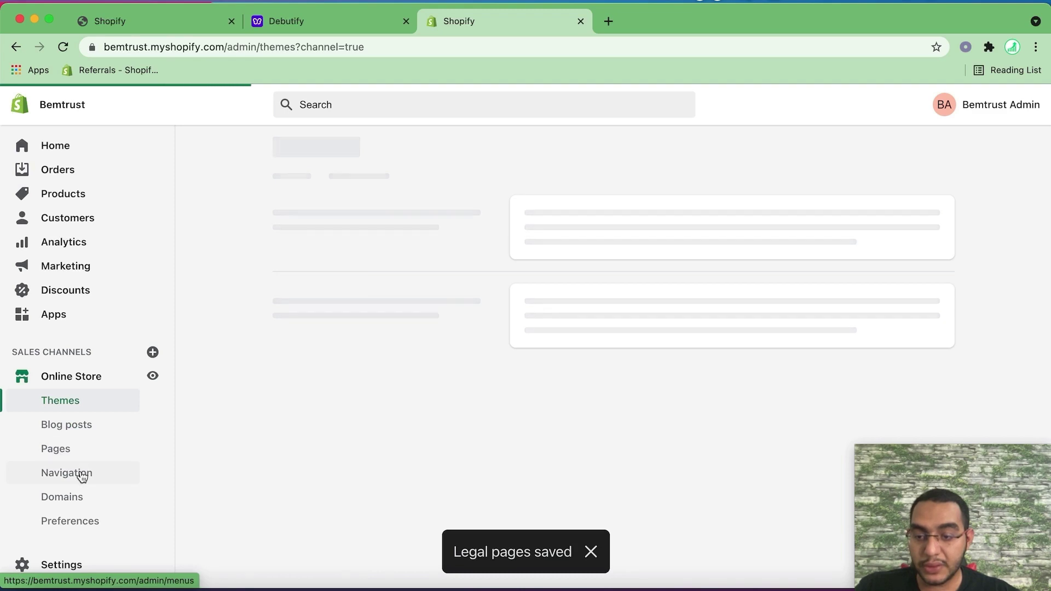
{"action": "left_click", "coordinate": [82, 476]}
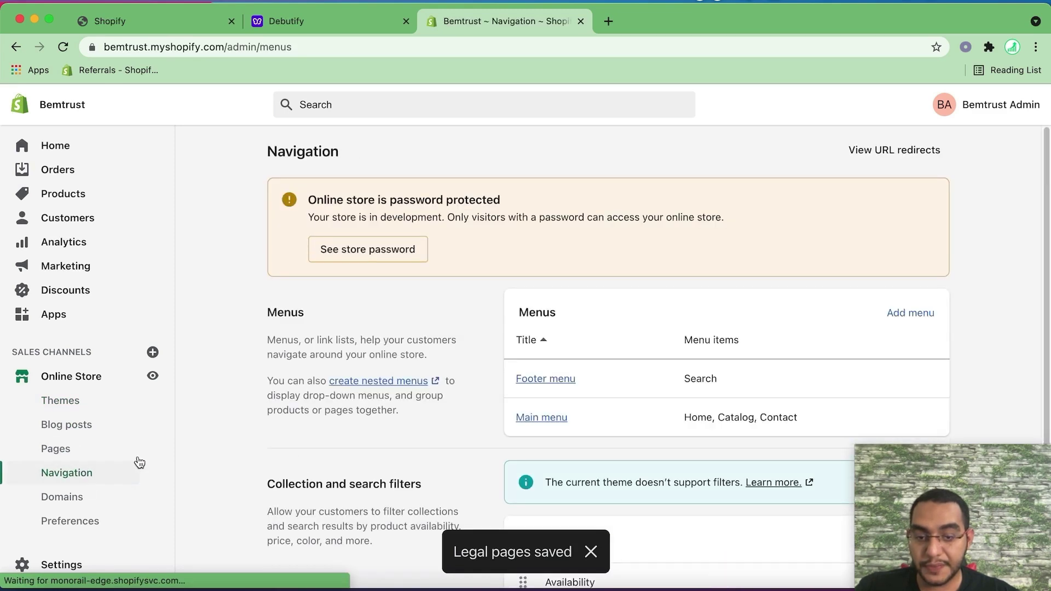
{"action": "scroll", "coordinate": [540, 300], "scroll_direction": "down", "scroll_amount": 3}
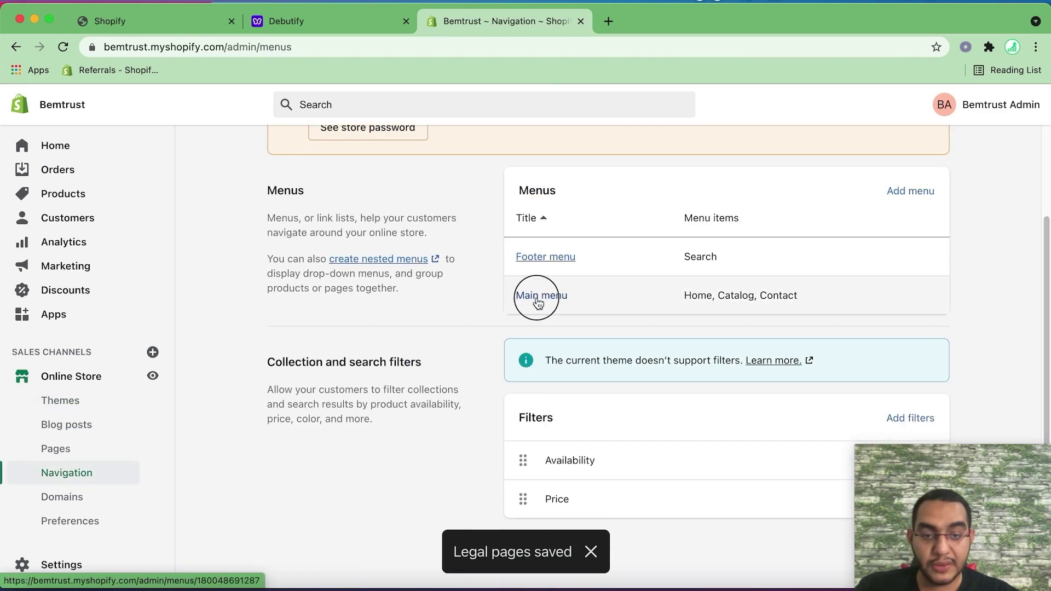
{"action": "left_click", "coordinate": [538, 300]}
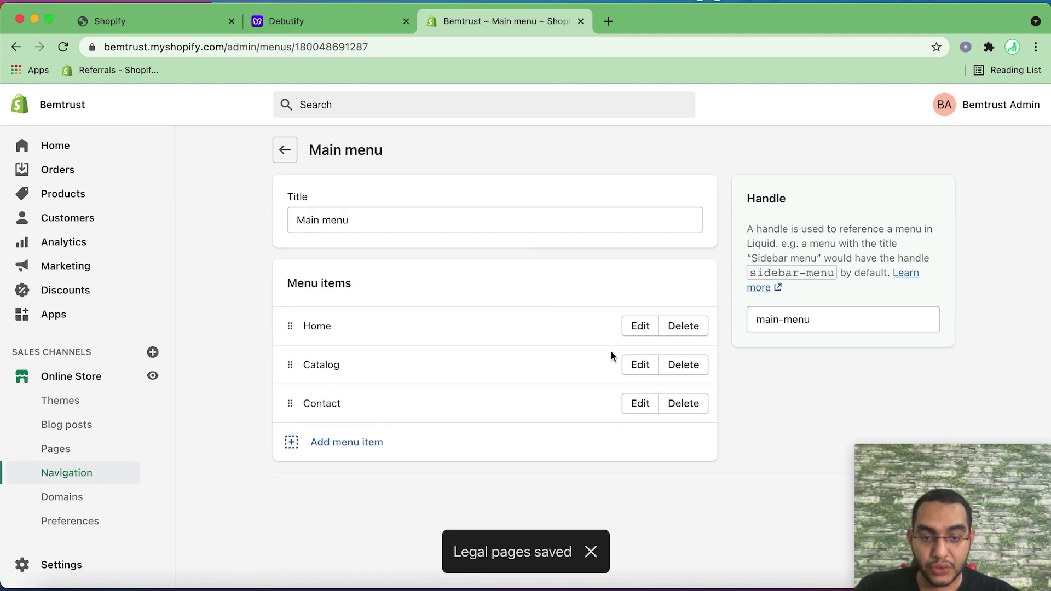
{"action": "left_click", "coordinate": [635, 365]}
{"action": "type", "text": "Shop"}
{"action": "key", "text": "Return"}
{"action": "left_click", "coordinate": [925, 507]}
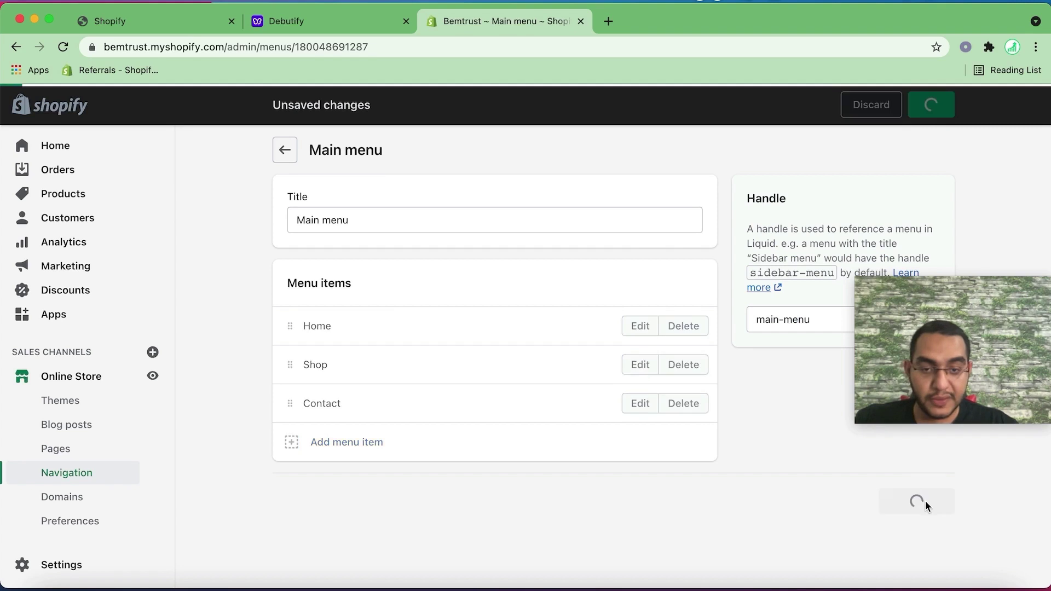
Open the Footer menu and add a menu item linking to the Privacy Policy
{"action": "scroll", "coordinate": [558, 386], "scroll_direction": "down", "scroll_amount": 3}
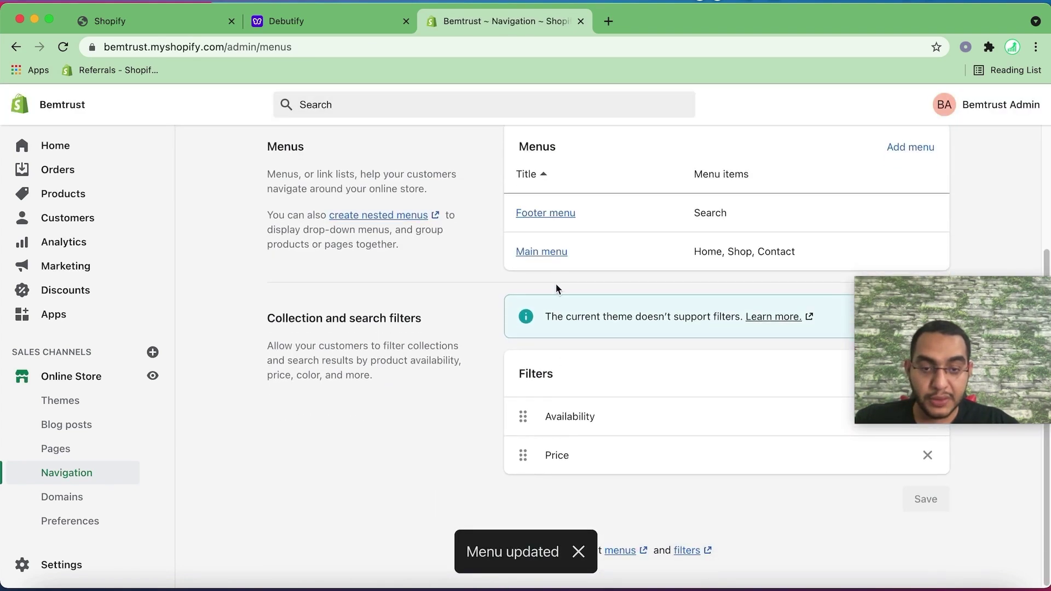
{"action": "left_click", "coordinate": [539, 217]}
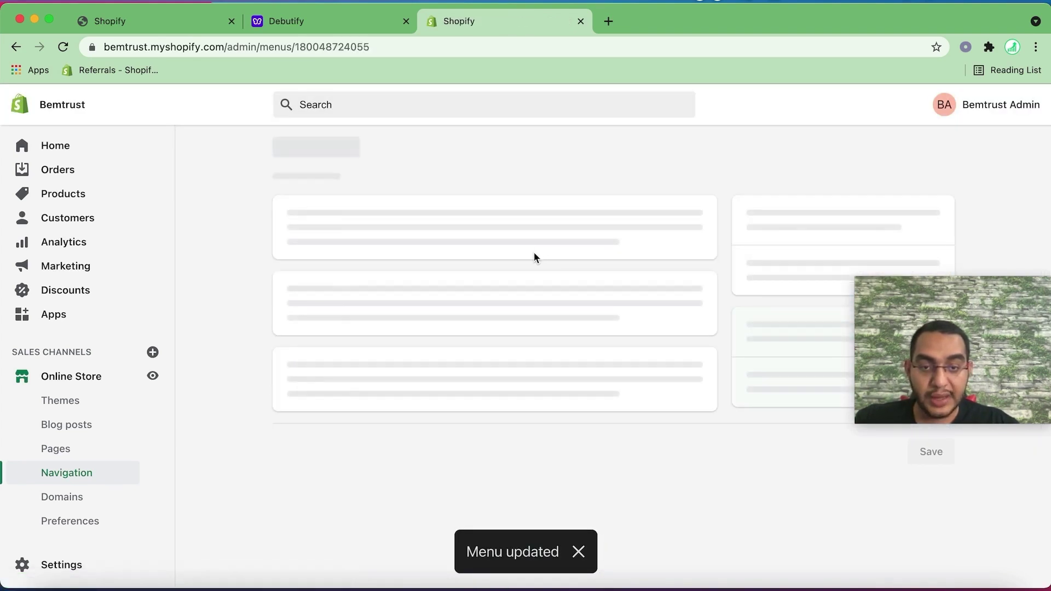
{"action": "left_click", "coordinate": [340, 371]}
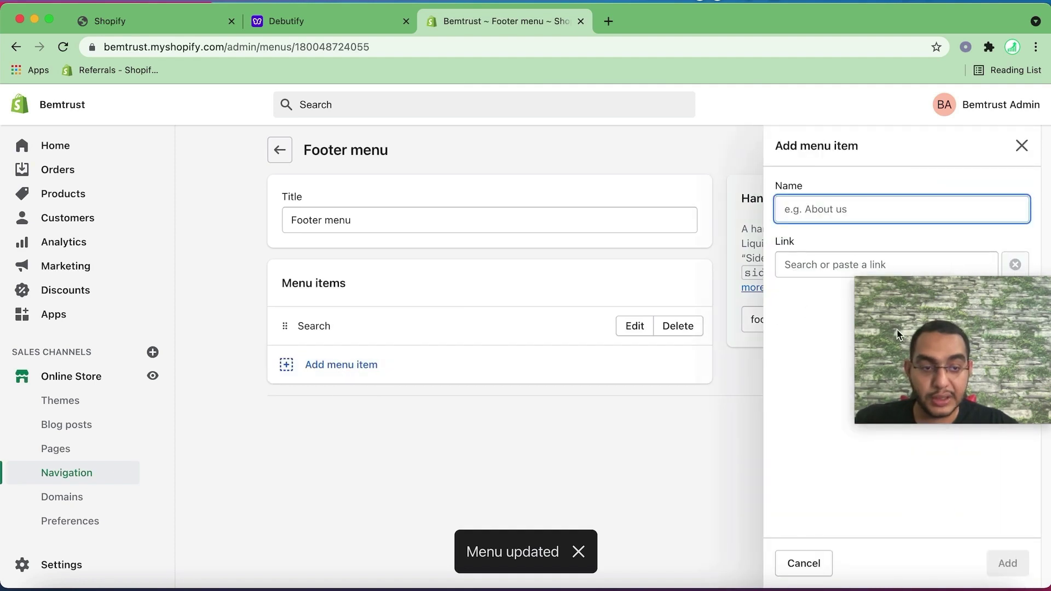
{"action": "left_click", "coordinate": [831, 267]}
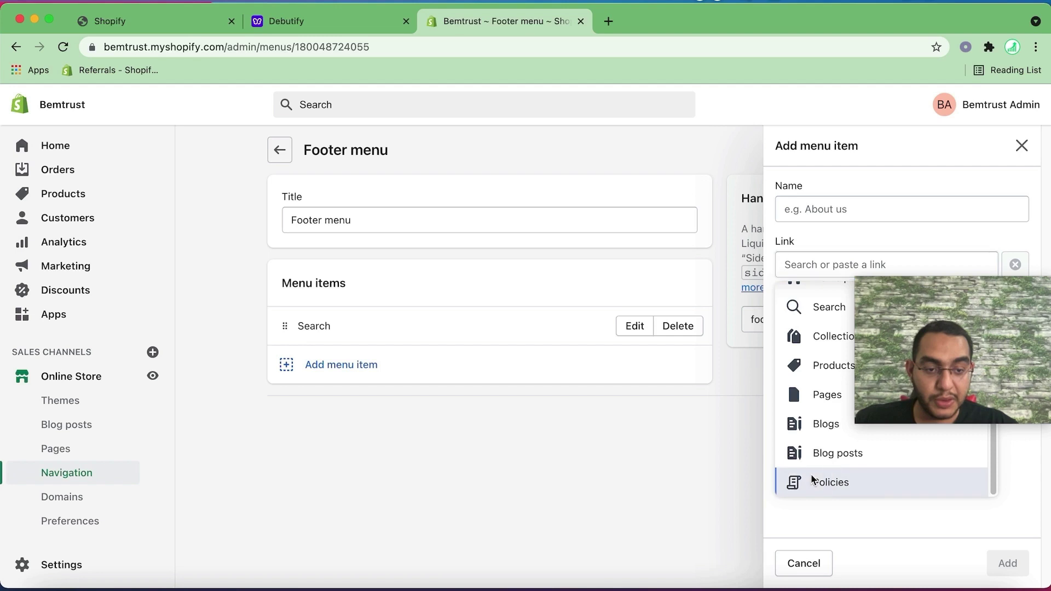
{"action": "left_click", "coordinate": [799, 480]}
{"action": "left_click", "coordinate": [805, 329]}
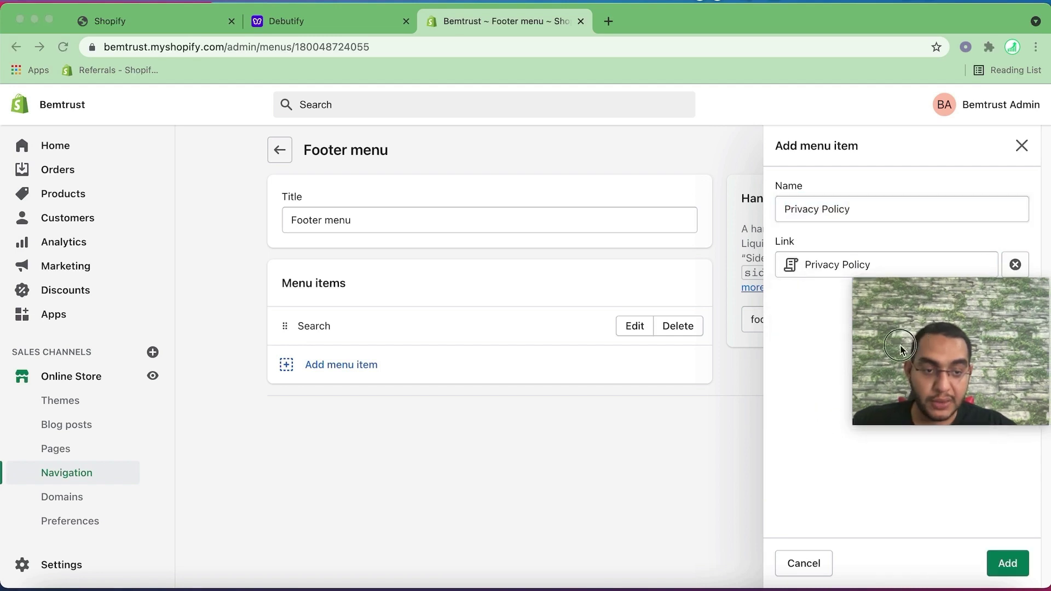
{"action": "key", "text": "Return"}
Add Refund Policy and Shipping Policy items to the Footer menu, each linked to its store policy
{"action": "left_click", "coordinate": [831, 482]}
{"action": "left_click", "coordinate": [819, 354]}
{"action": "left_click", "coordinate": [1008, 563]}
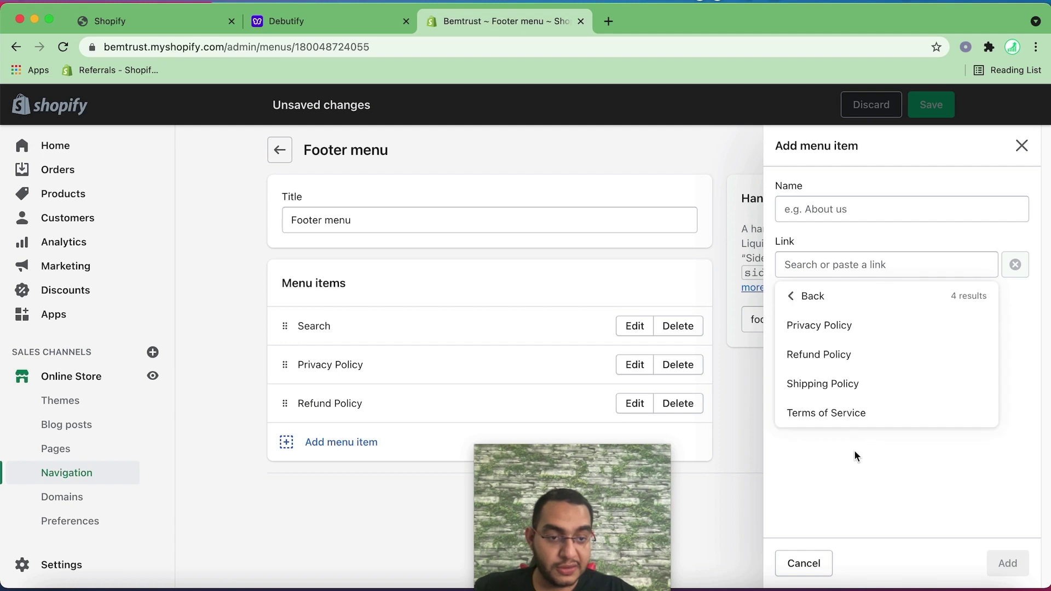
{"action": "left_click", "coordinate": [823, 383]}
{"action": "left_click", "coordinate": [1007, 563]}
Add a Terms of Service policy link to the Footer menu and save the menu
{"action": "left_click", "coordinate": [356, 493]}
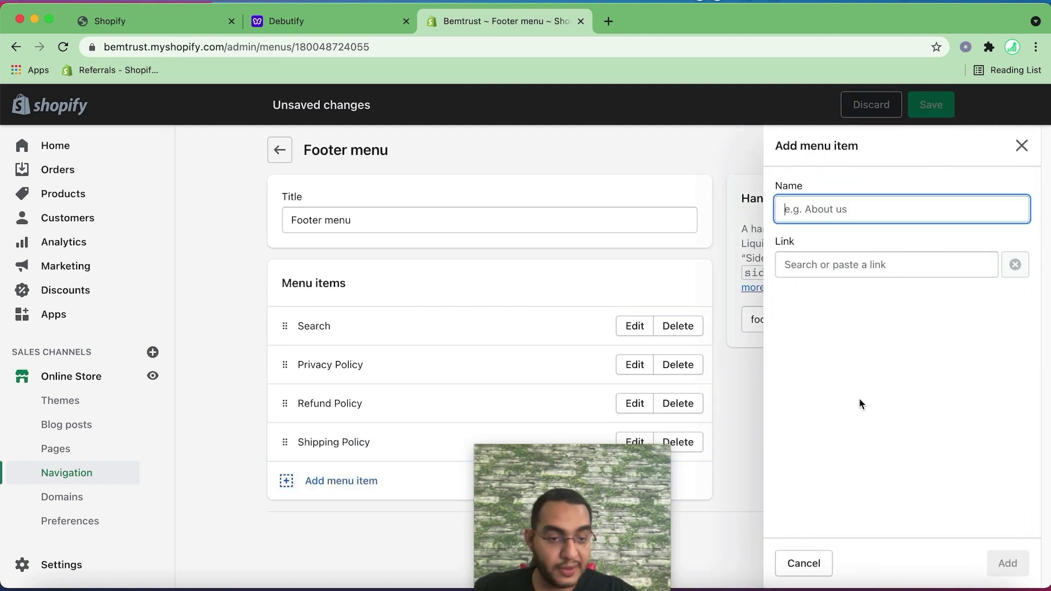
{"action": "scroll", "coordinate": [882, 471], "scroll_direction": "down", "scroll_amount": 1}
{"action": "left_click", "coordinate": [831, 482]}
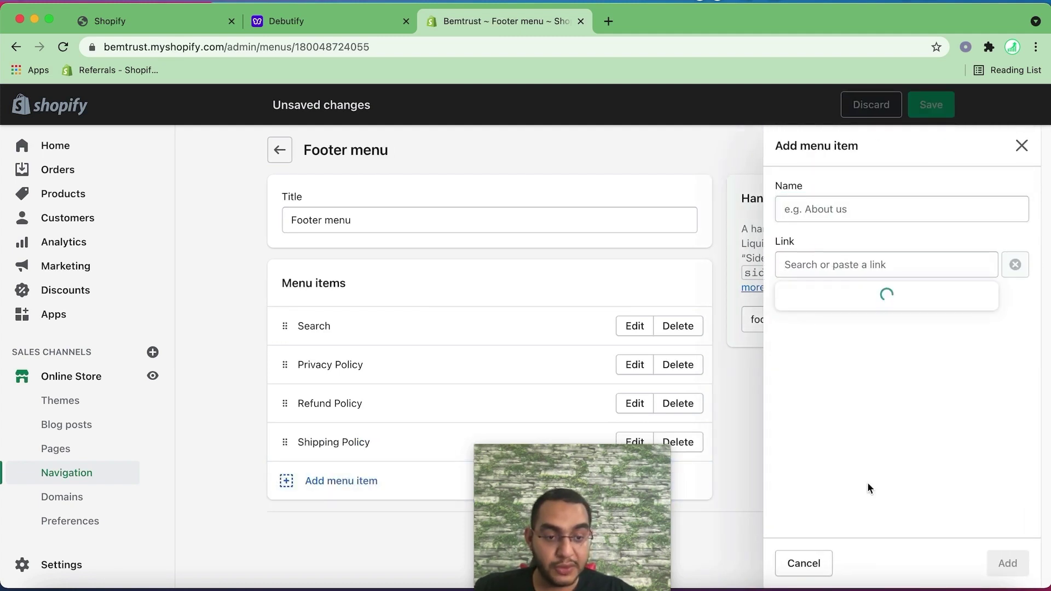
{"action": "left_click", "coordinate": [873, 416]}
{"action": "left_click", "coordinate": [1003, 564]}
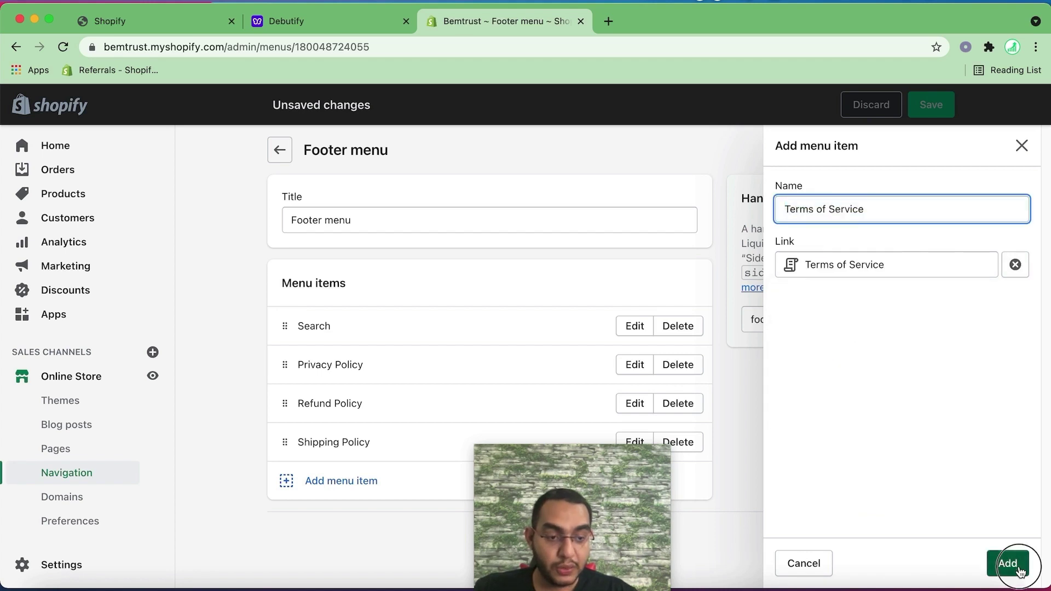
{"action": "left_click", "coordinate": [904, 577]}
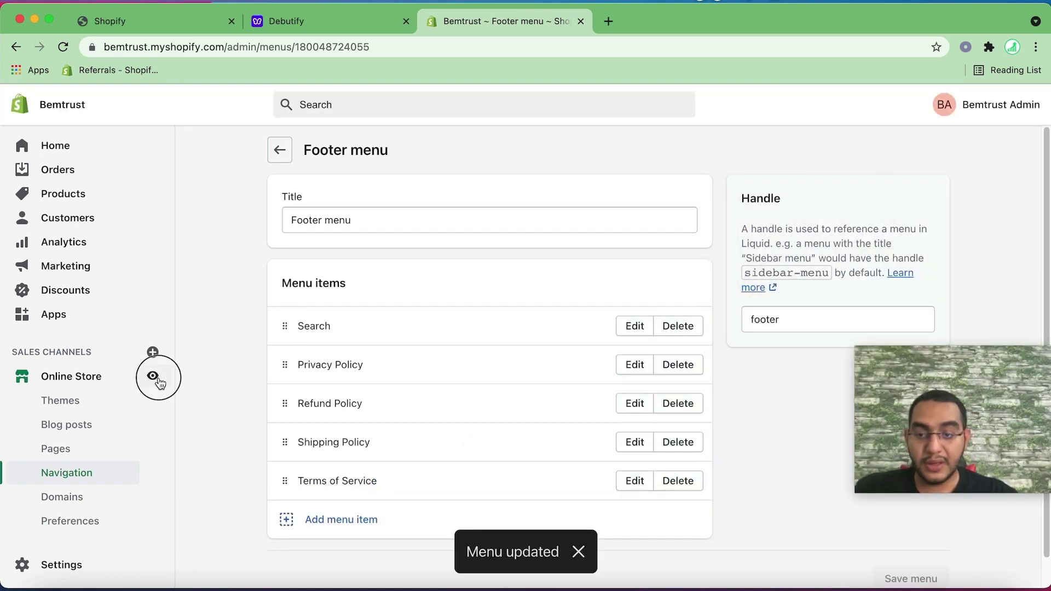
View the live online store and examine the header menu and the Quick Links in the footer
{"action": "left_click", "coordinate": [153, 376]}
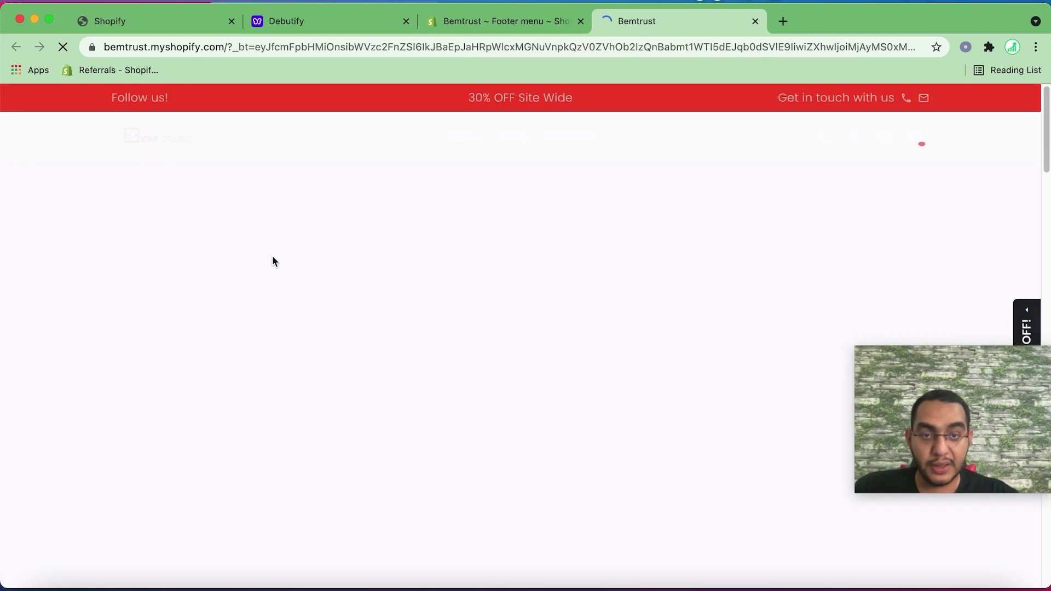
{"action": "scroll", "coordinate": [1046, 211], "scroll_direction": "down", "scroll_amount": 15}
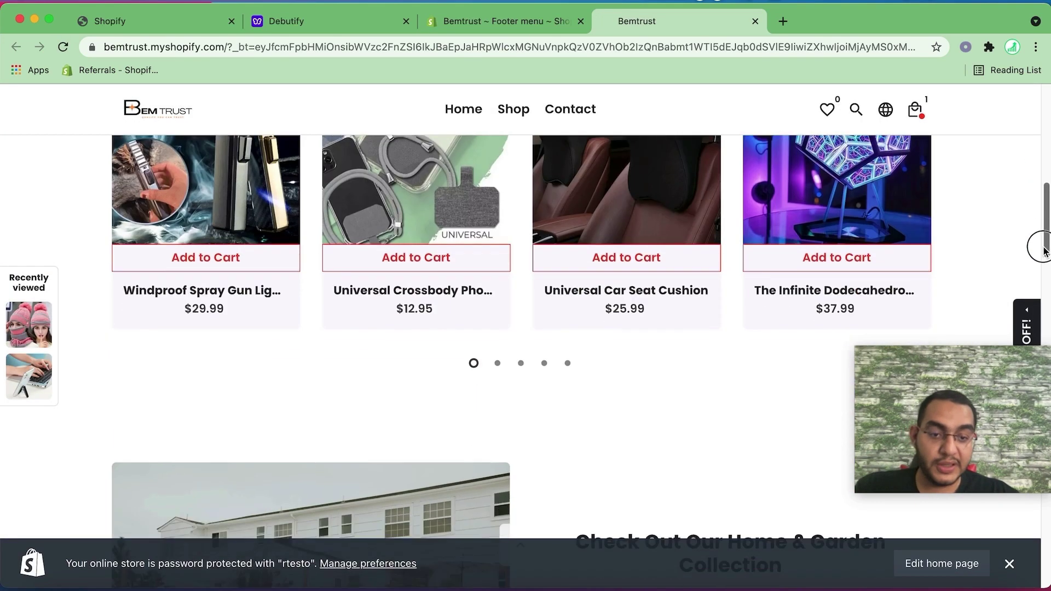
{"action": "scroll", "coordinate": [1043, 457], "scroll_direction": "down", "scroll_amount": 10}
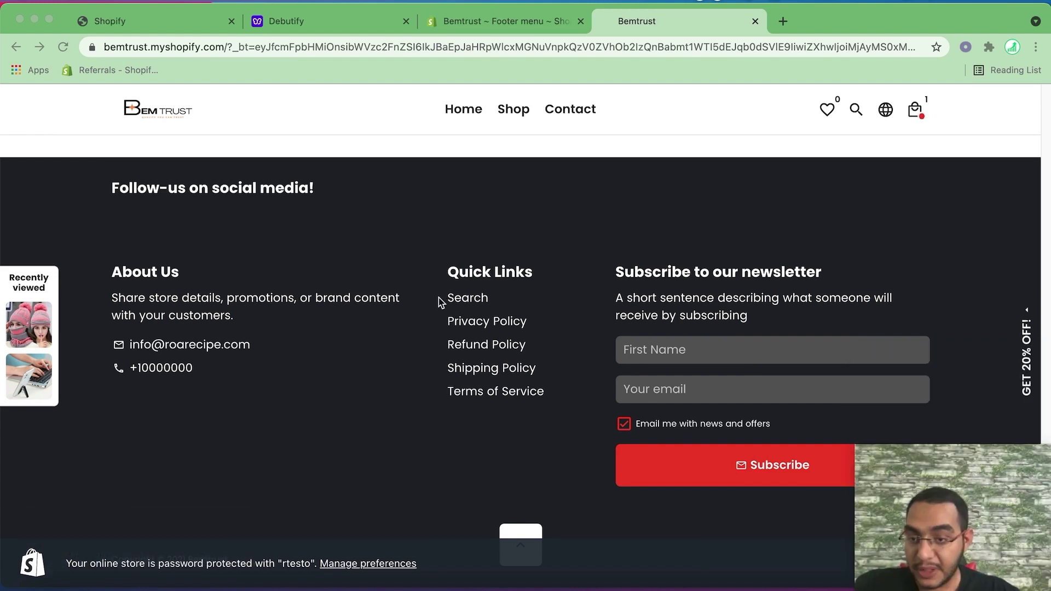
{"action": "scroll", "coordinate": [441, 305], "scroll_direction": "up", "scroll_amount": 5}
{"action": "scroll", "coordinate": [580, 342], "scroll_direction": "down", "scroll_amount": 1}
{"action": "scroll", "coordinate": [581, 339], "scroll_direction": "up", "scroll_amount": 10}
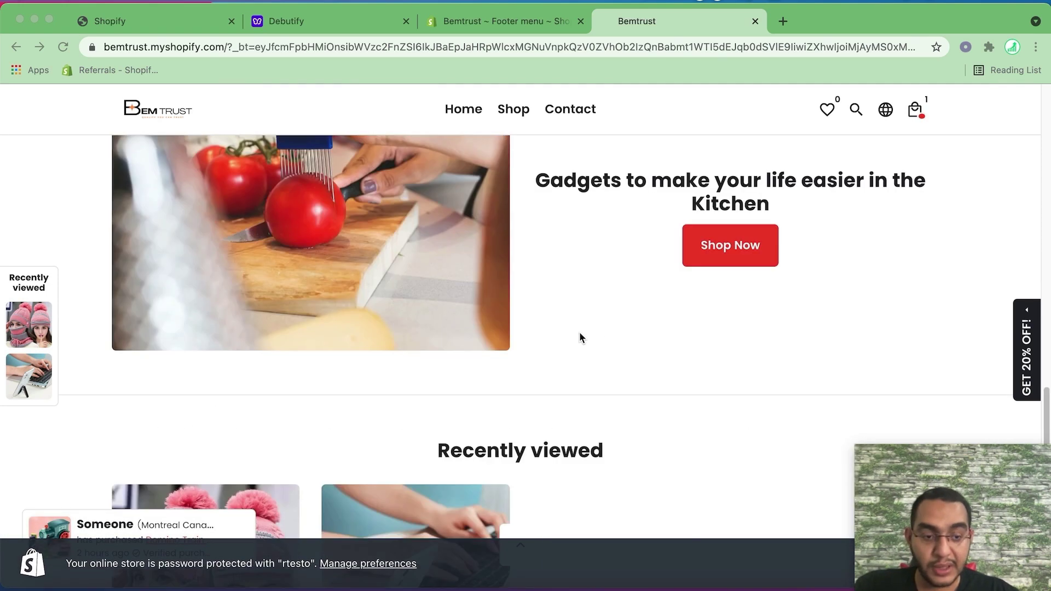